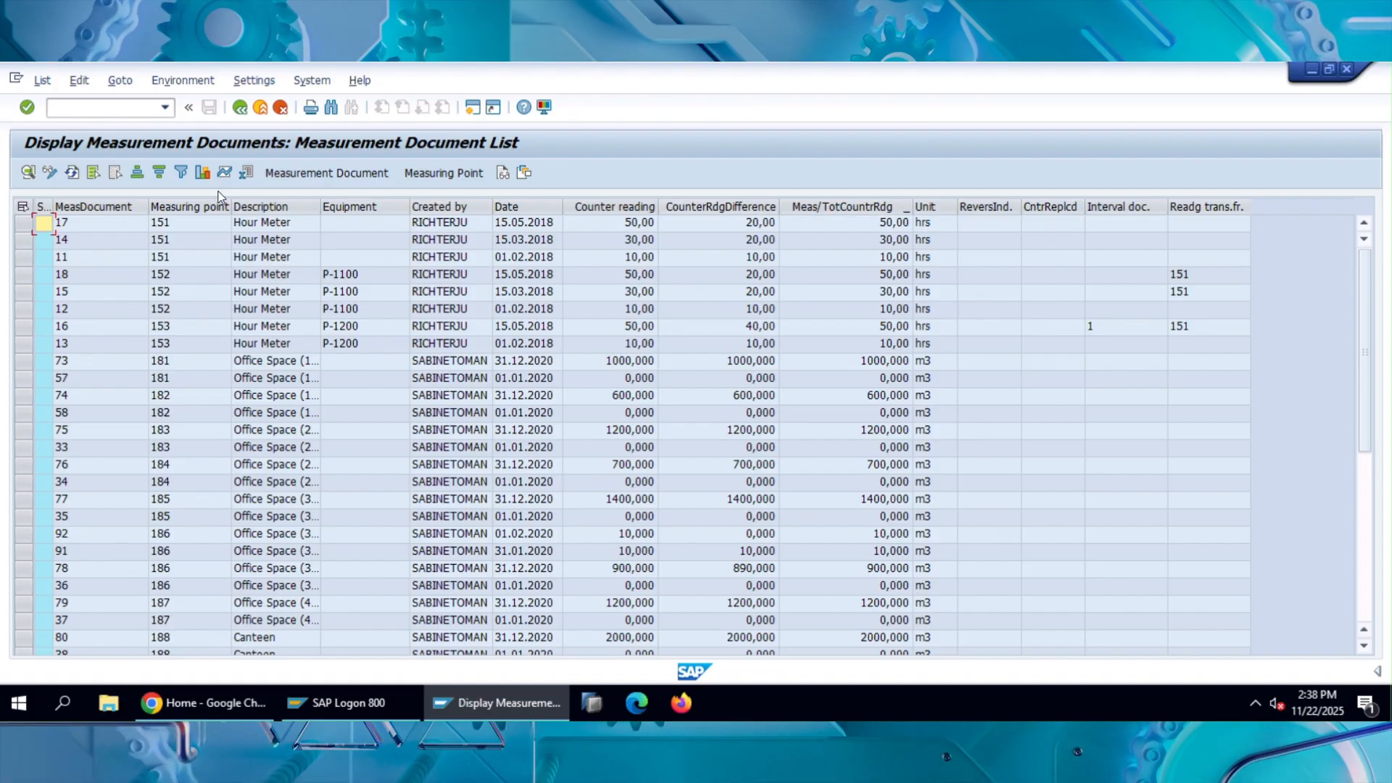
# Open equipment P-1100 from measurement document 18 in the list and display its measuring points.
pyautogui.click(415, 347)
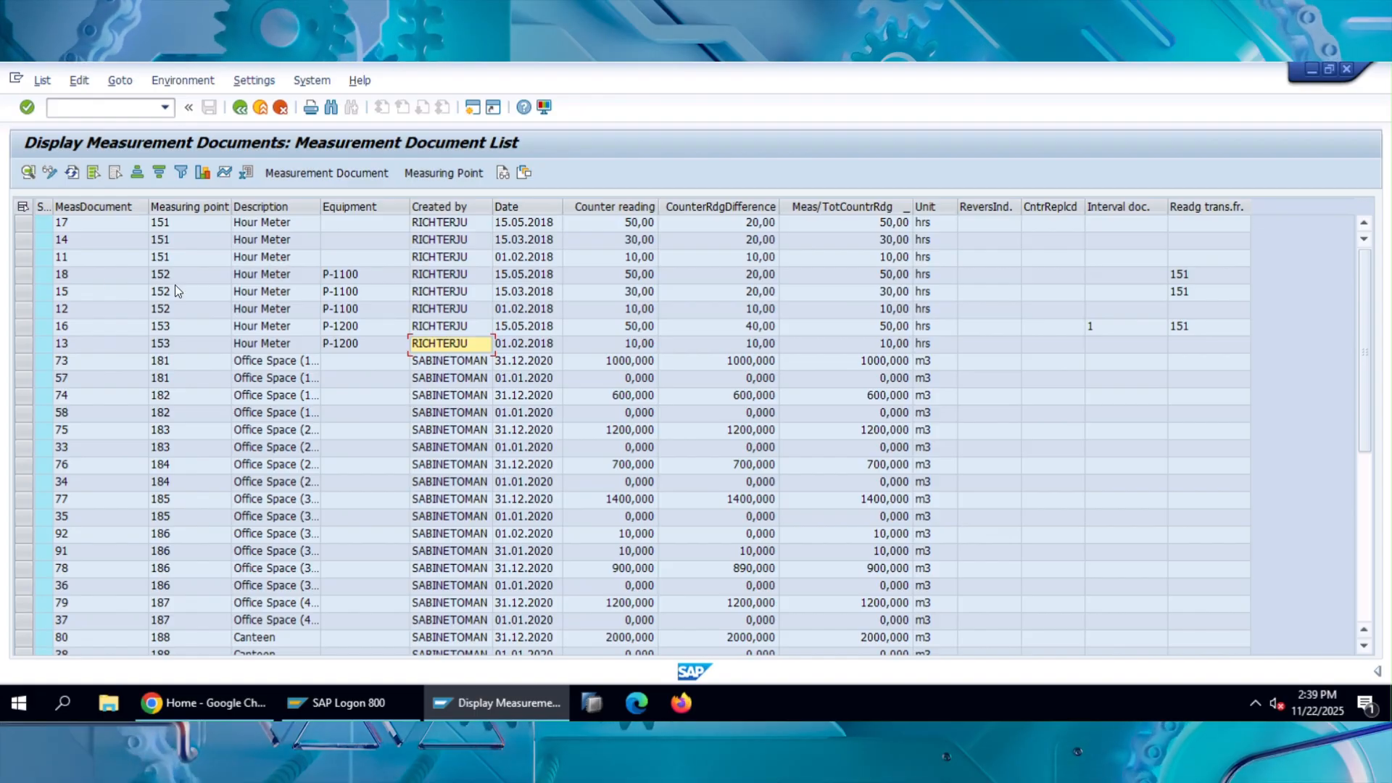
pyautogui.click(25, 280)
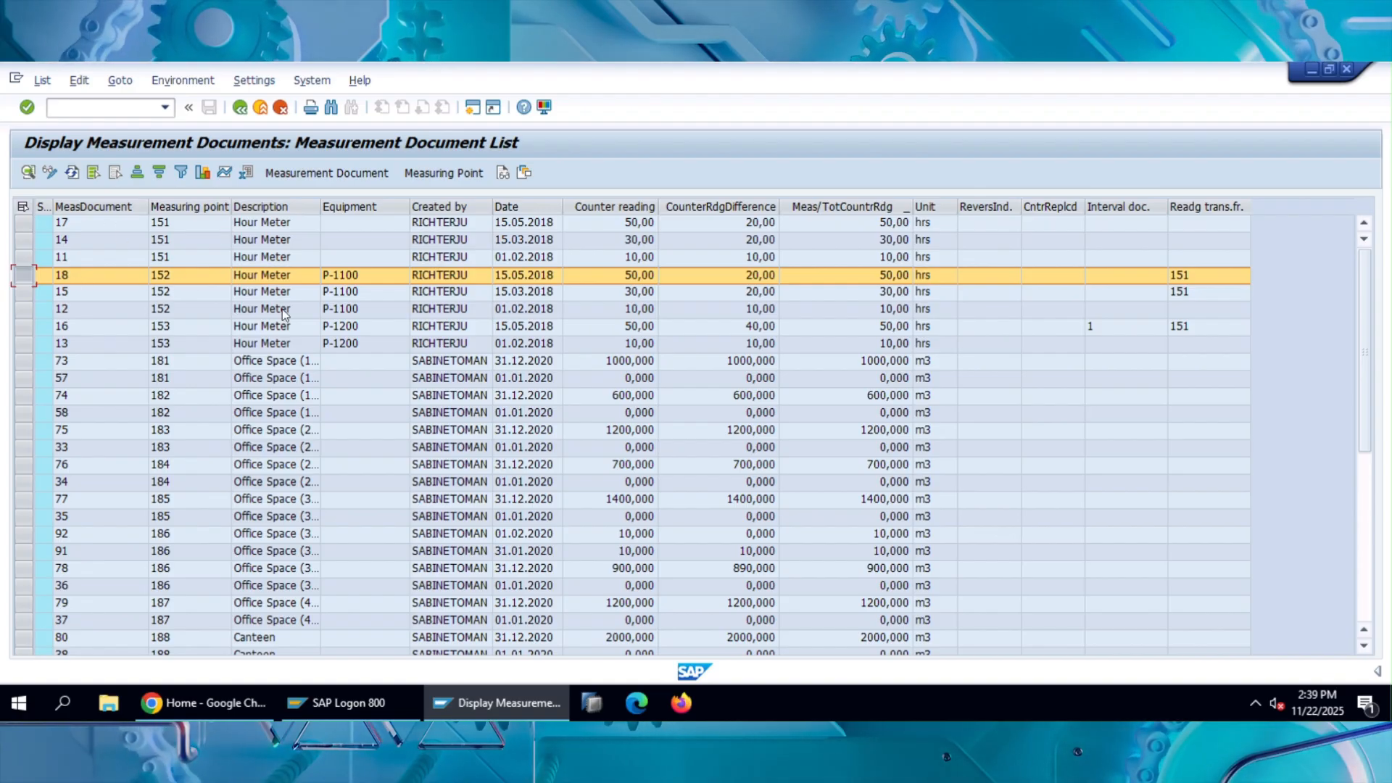
pyautogui.doubleClick(357, 276)
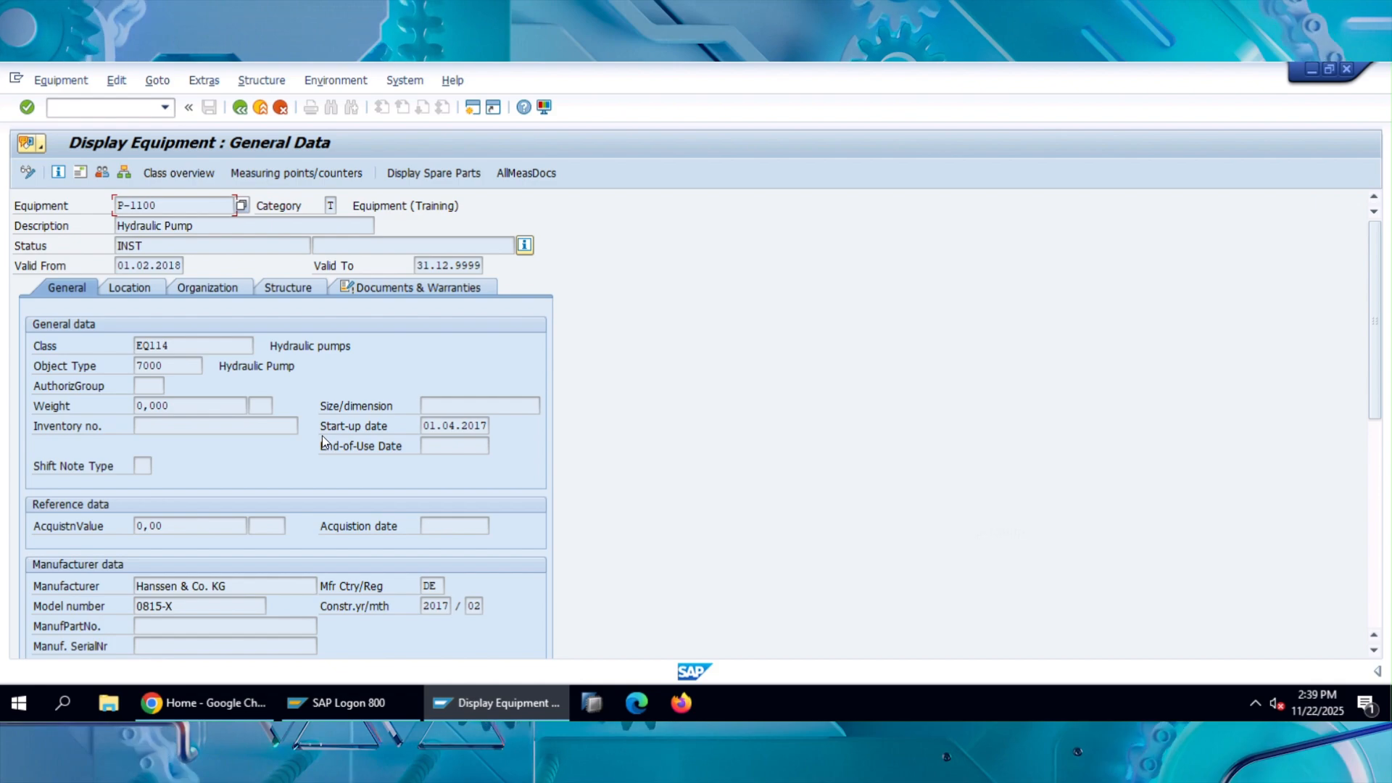
pyautogui.click(309, 177)
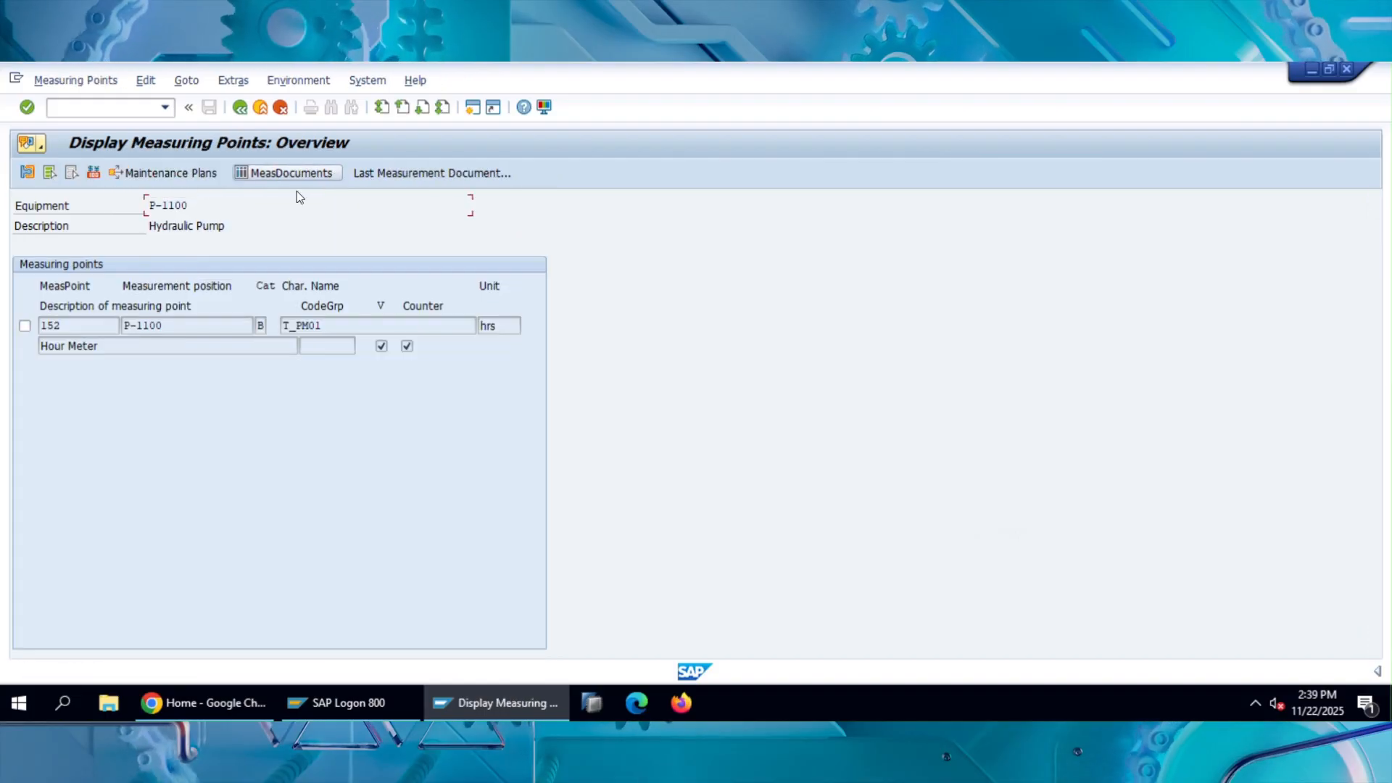
# Examine the number, description and unit of the hydraulic pump's measuring point.
pyautogui.click(68, 328)
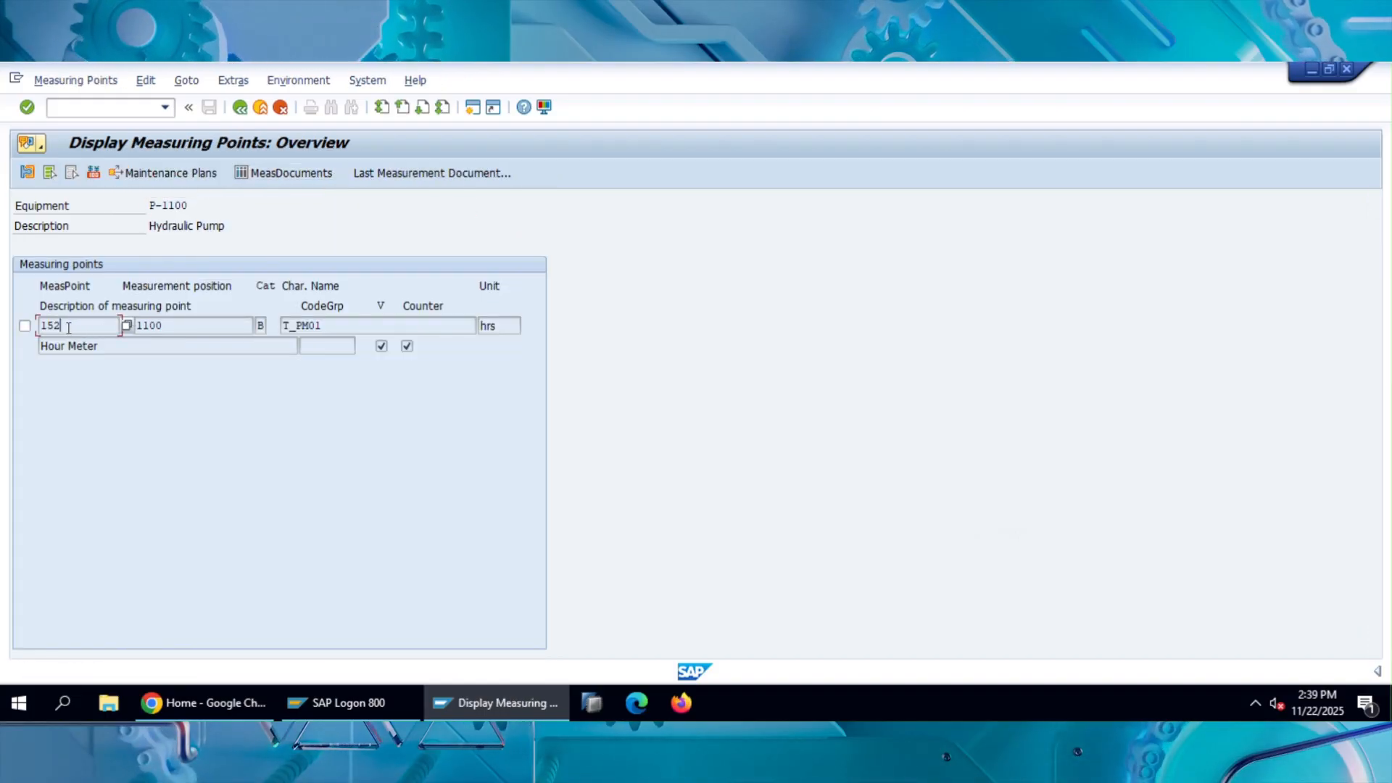
pyautogui.doubleClick(52, 328)
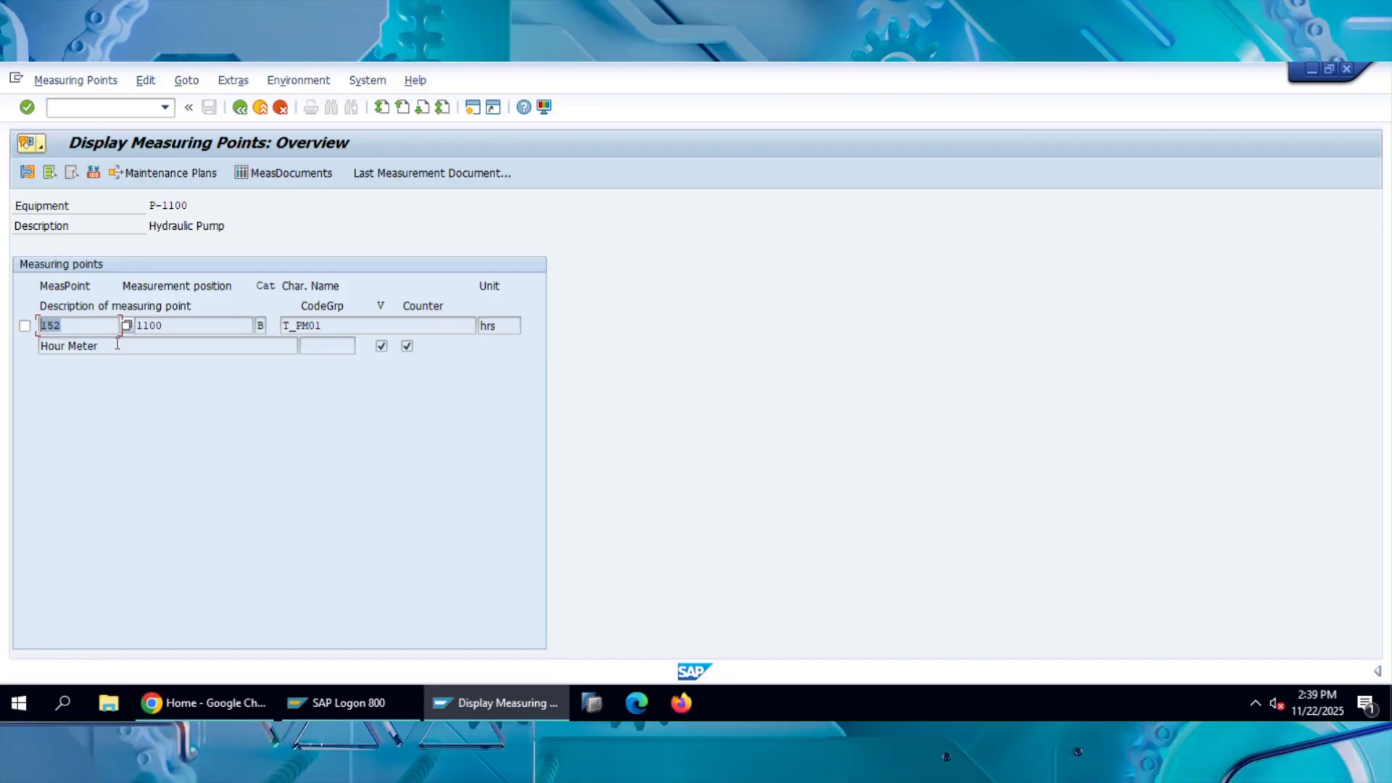
pyautogui.click(75, 348)
pyautogui.moveTo(56, 351)
pyautogui.mouseDown()
pyautogui.moveTo(40, 350)
pyautogui.moveTo(87, 348)
pyautogui.moveTo(53, 346)
pyautogui.mouseUp()
pyautogui.click(112, 349)
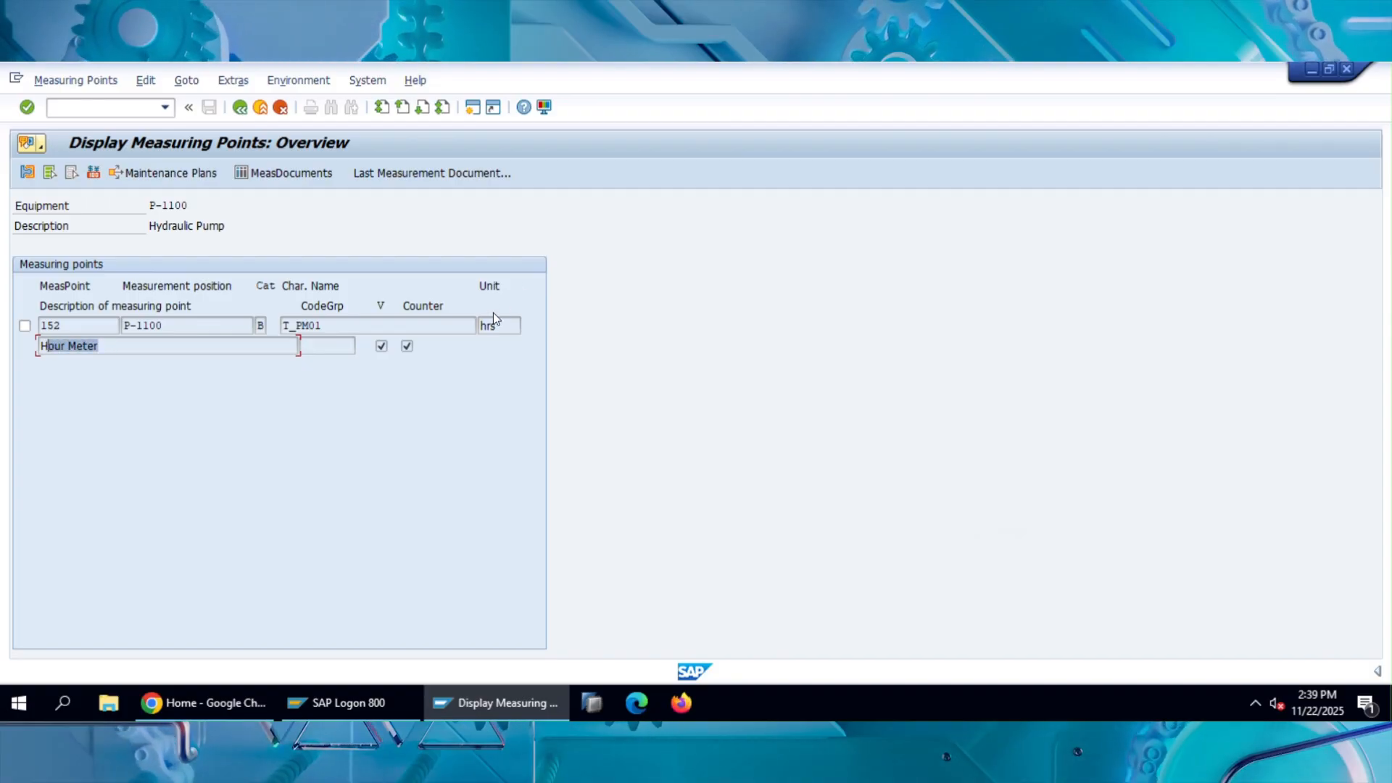
pyautogui.moveTo(499, 324); pyautogui.dragTo(466, 327)
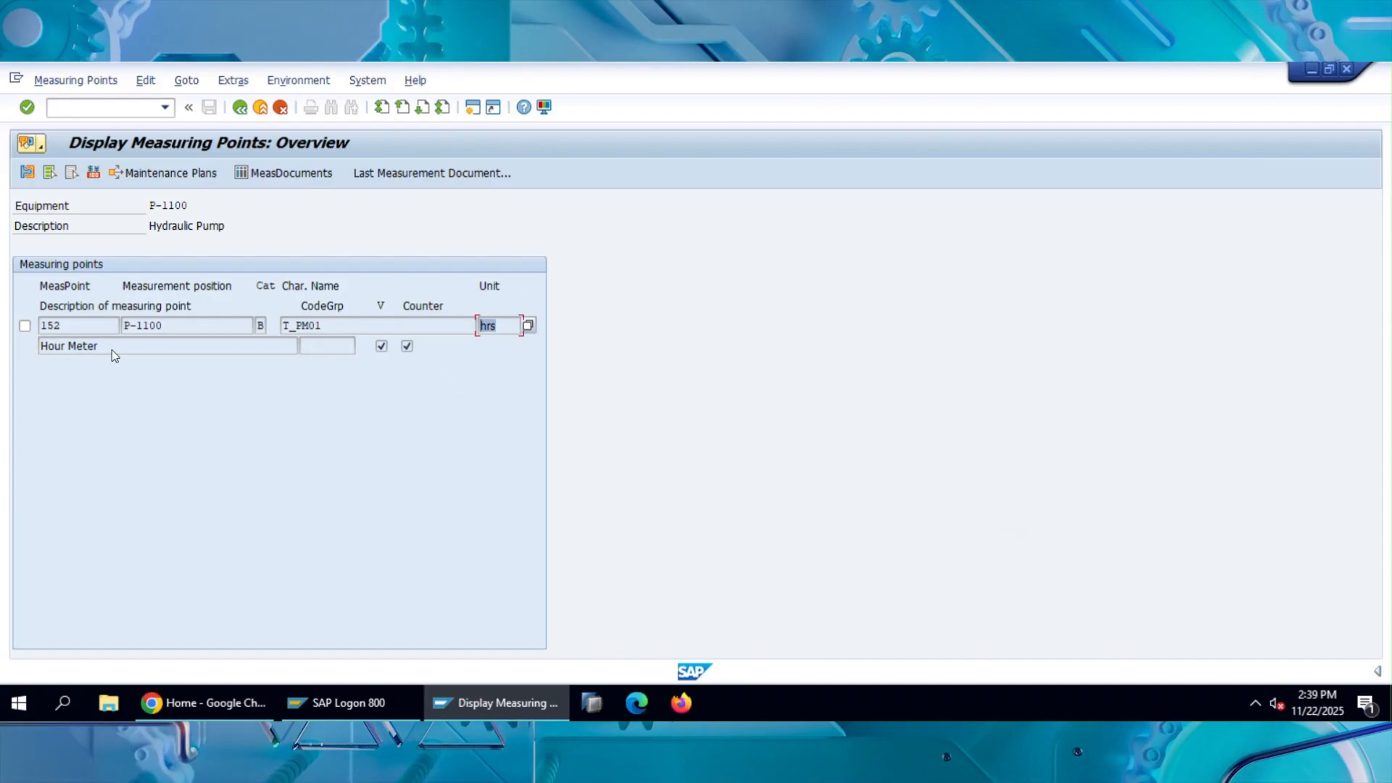
# Display the last measurement document for measuring point 152 and examine its equipment, description and counter readings.
pyautogui.click(26, 327)
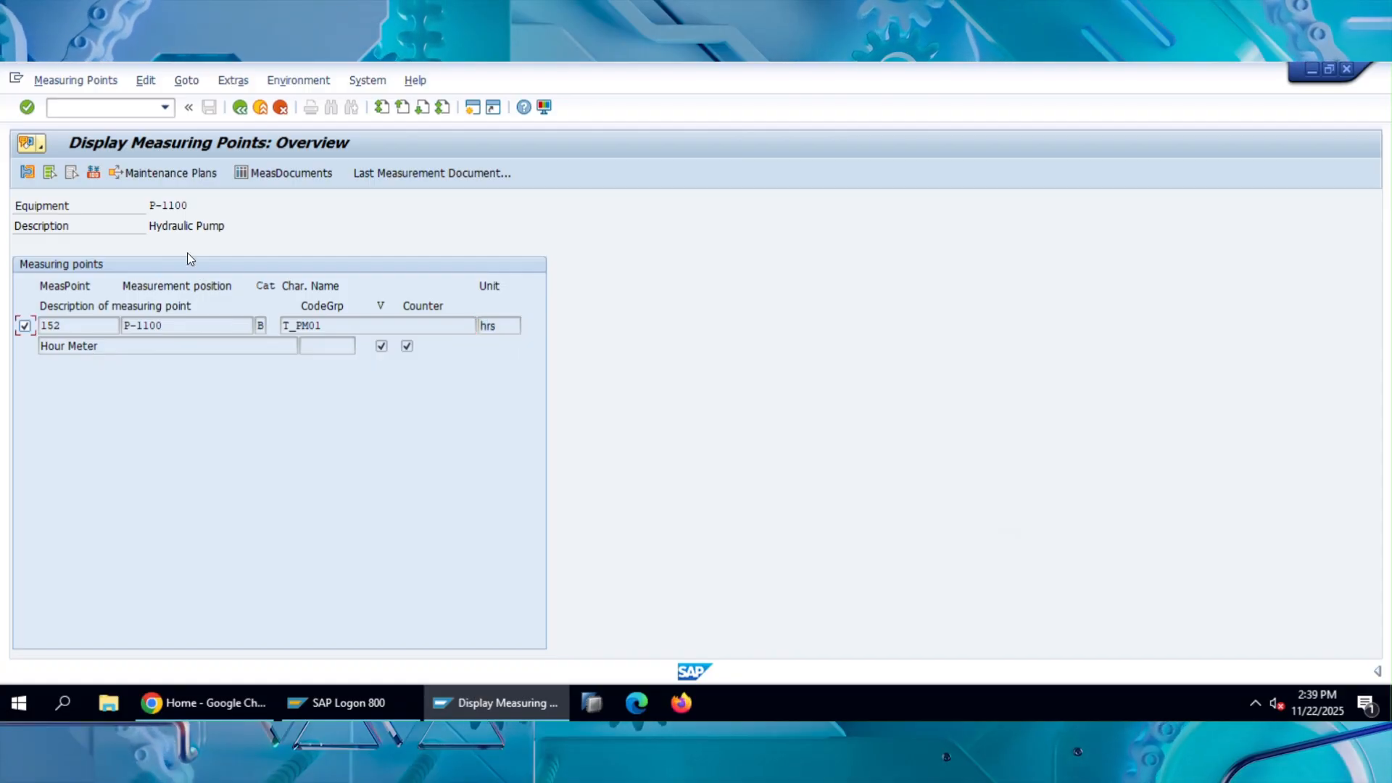
pyautogui.click(400, 176)
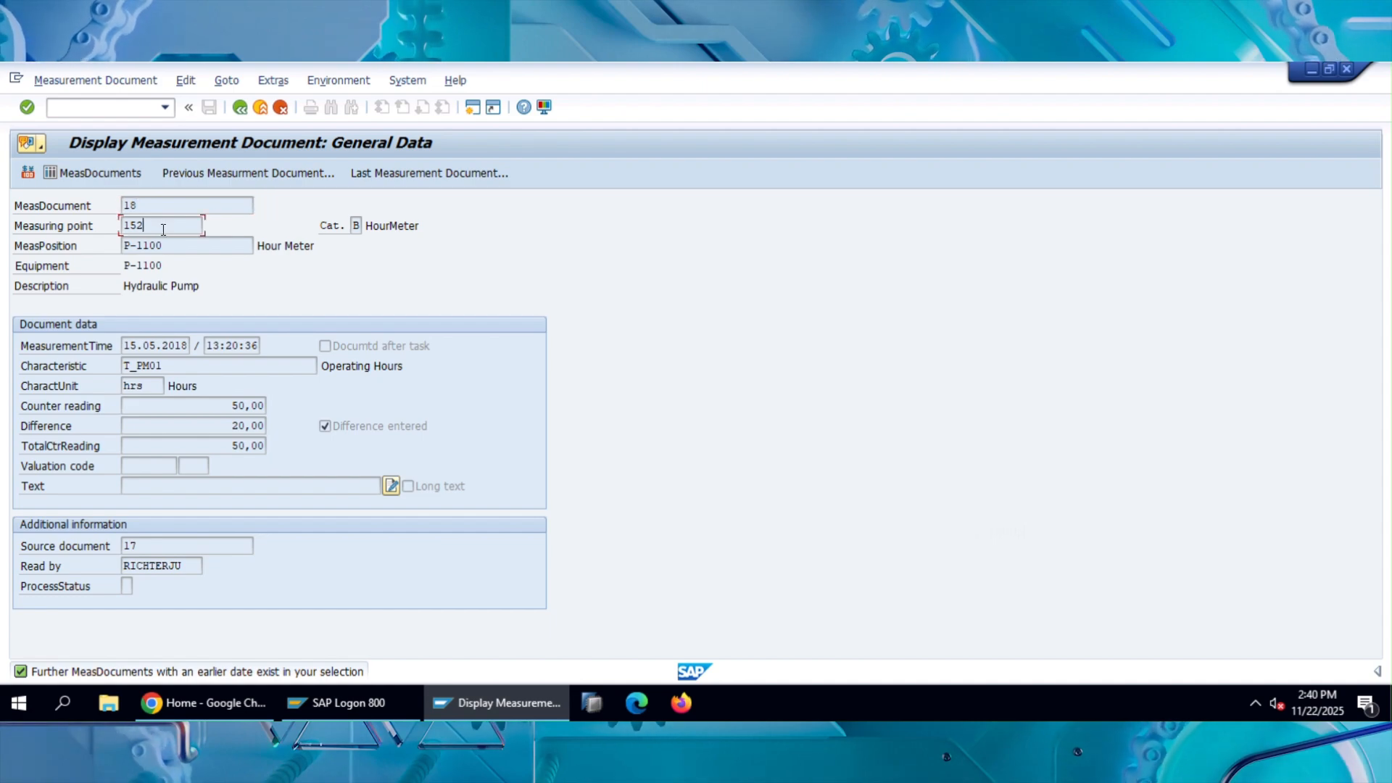
pyautogui.moveTo(122, 248)
pyautogui.mouseDown()
pyautogui.moveTo(140, 267)
pyautogui.moveTo(122, 268)
pyautogui.mouseUp()
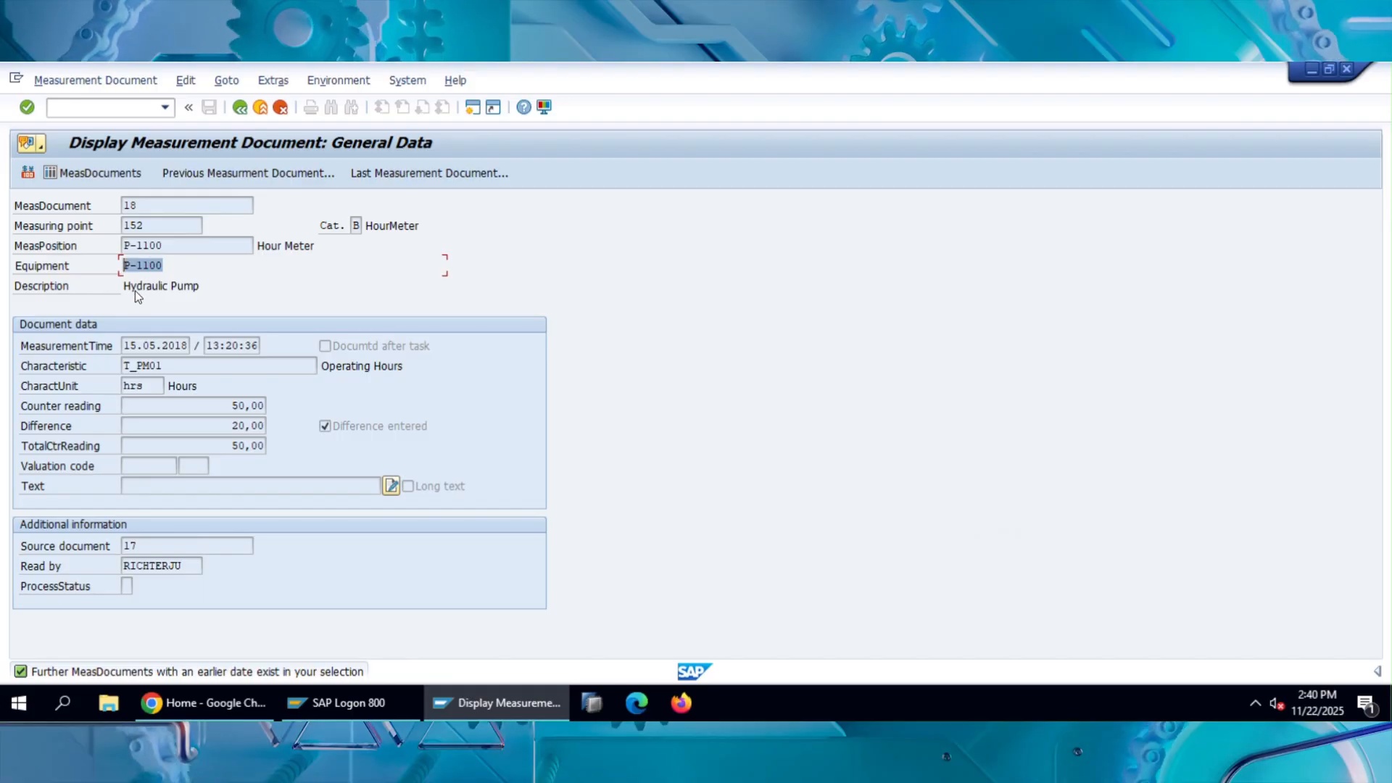
pyautogui.click(125, 287)
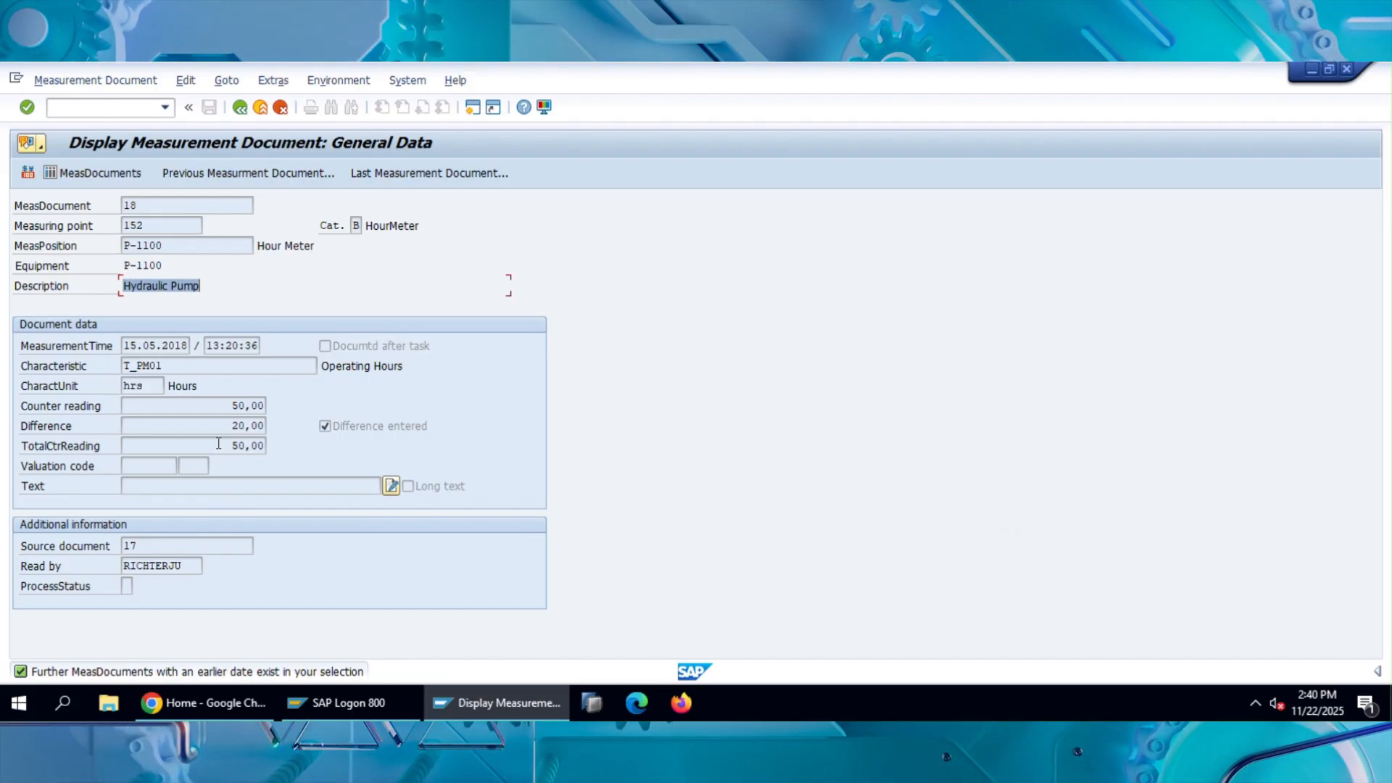
pyautogui.click(229, 405)
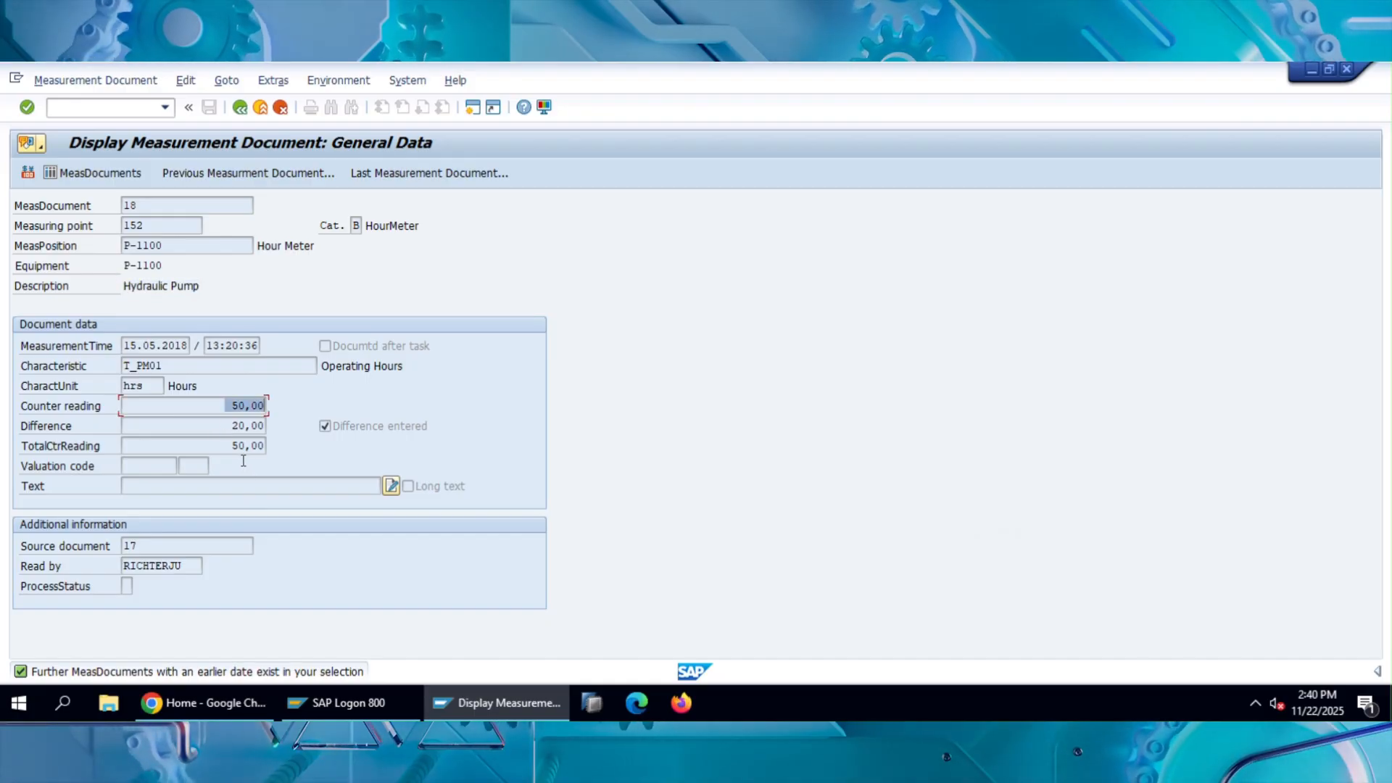
pyautogui.moveTo(231, 446); pyautogui.dragTo(280, 417)
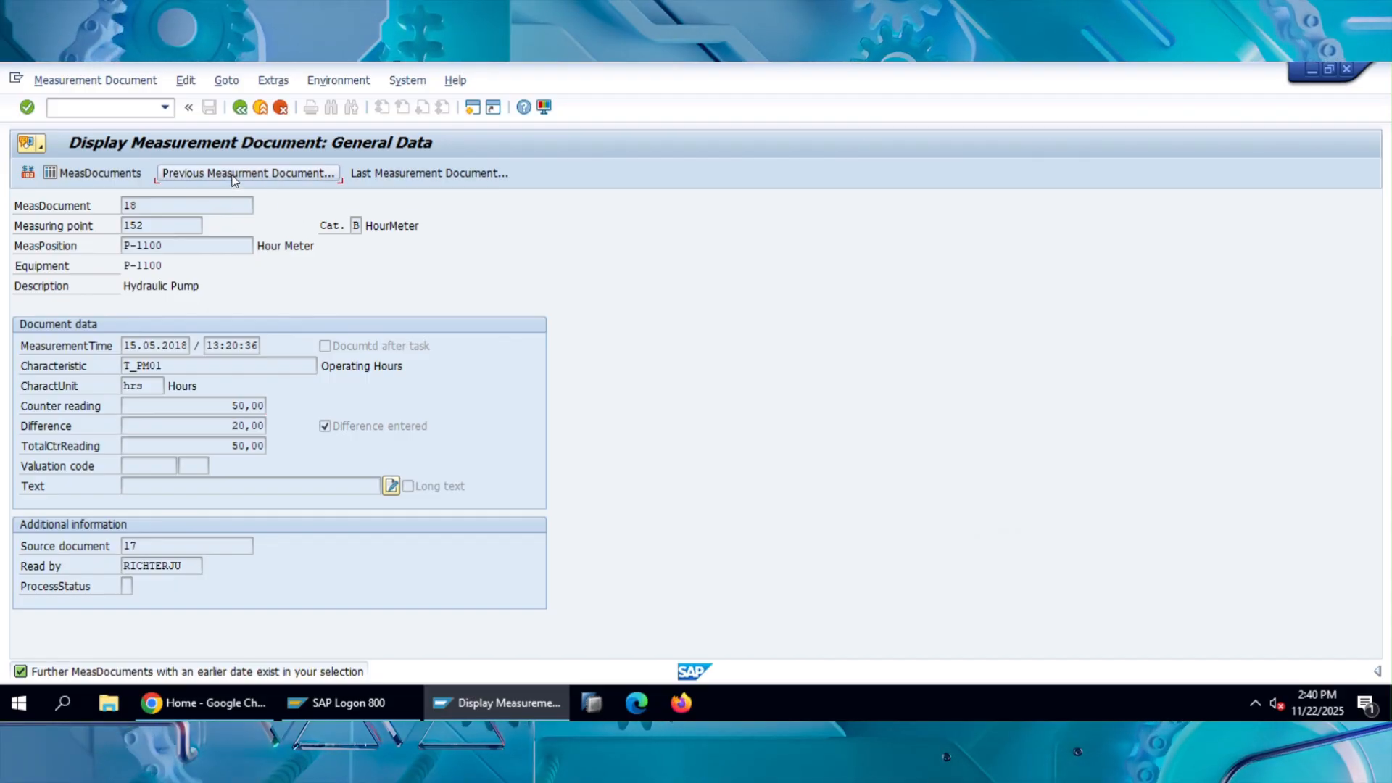
# View the counter reading and difference in the previous measurement document, and close its window.
pyautogui.click(234, 174)
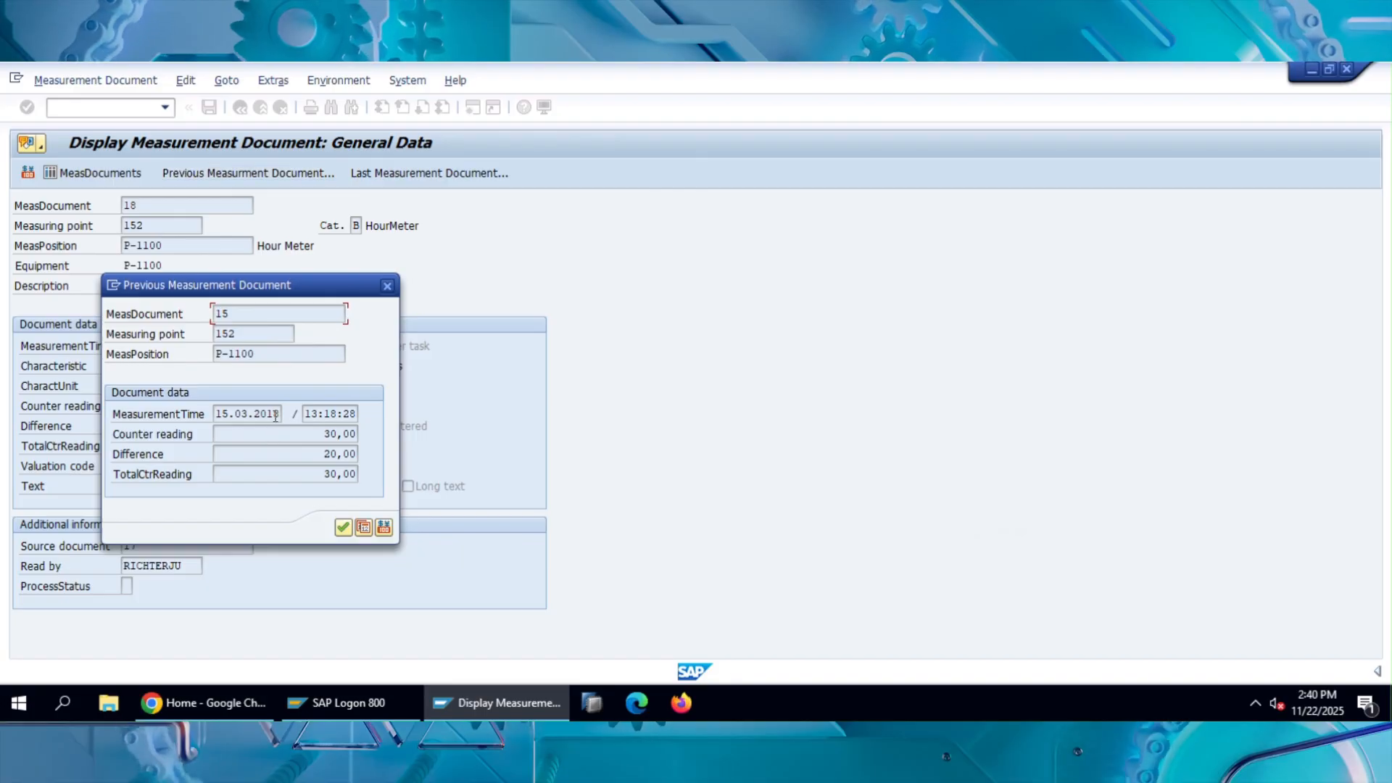
pyautogui.moveTo(318, 434); pyautogui.dragTo(364, 455)
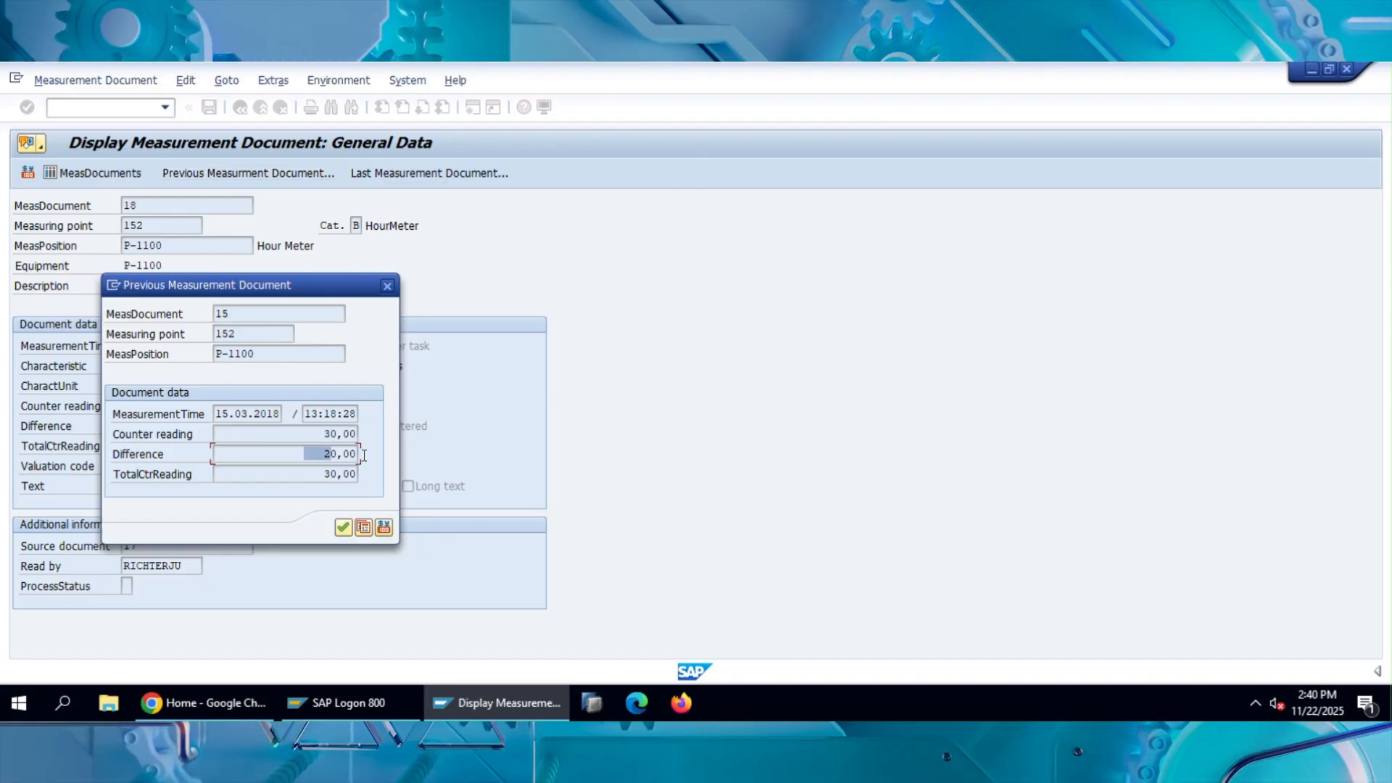
pyautogui.click(390, 289)
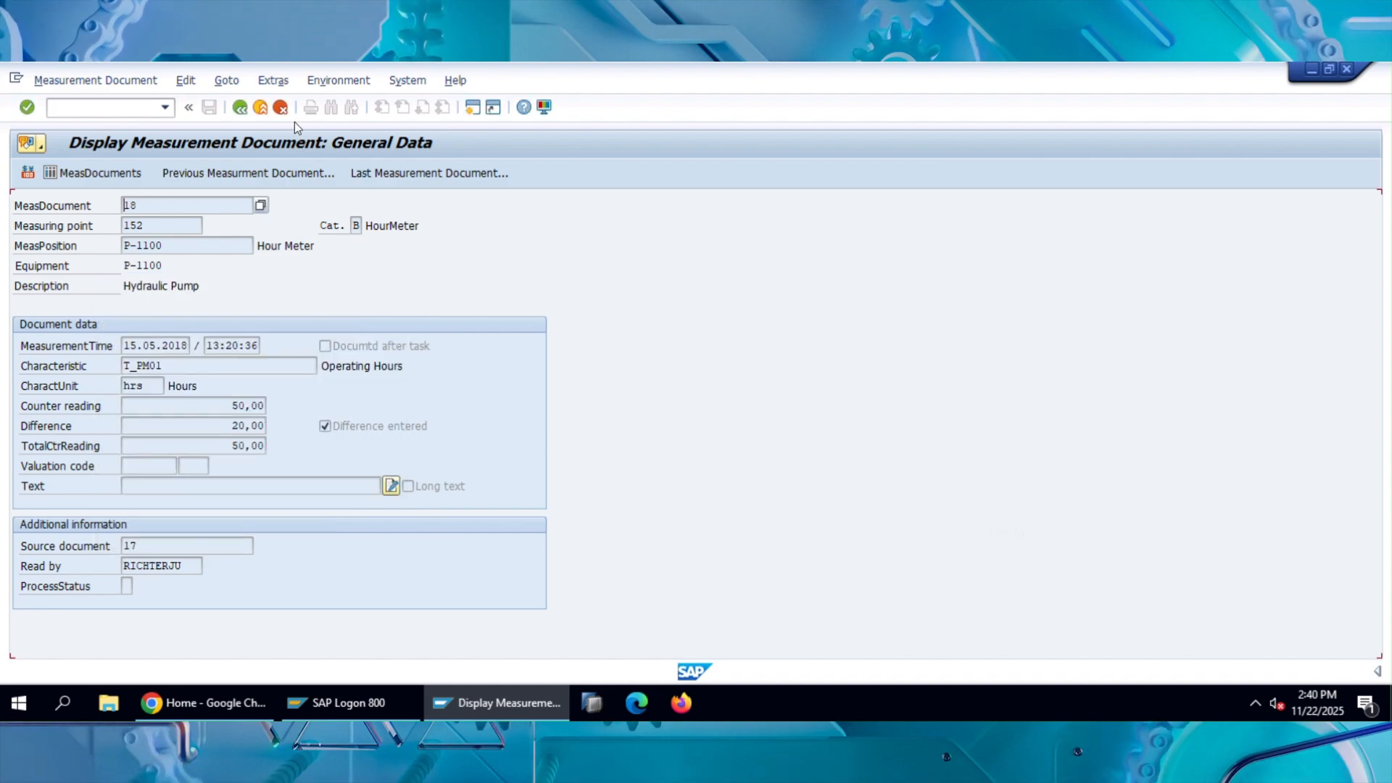
# Go back through the measuring point overview and equipment record to the measurement document list.
pyautogui.click(239, 107)
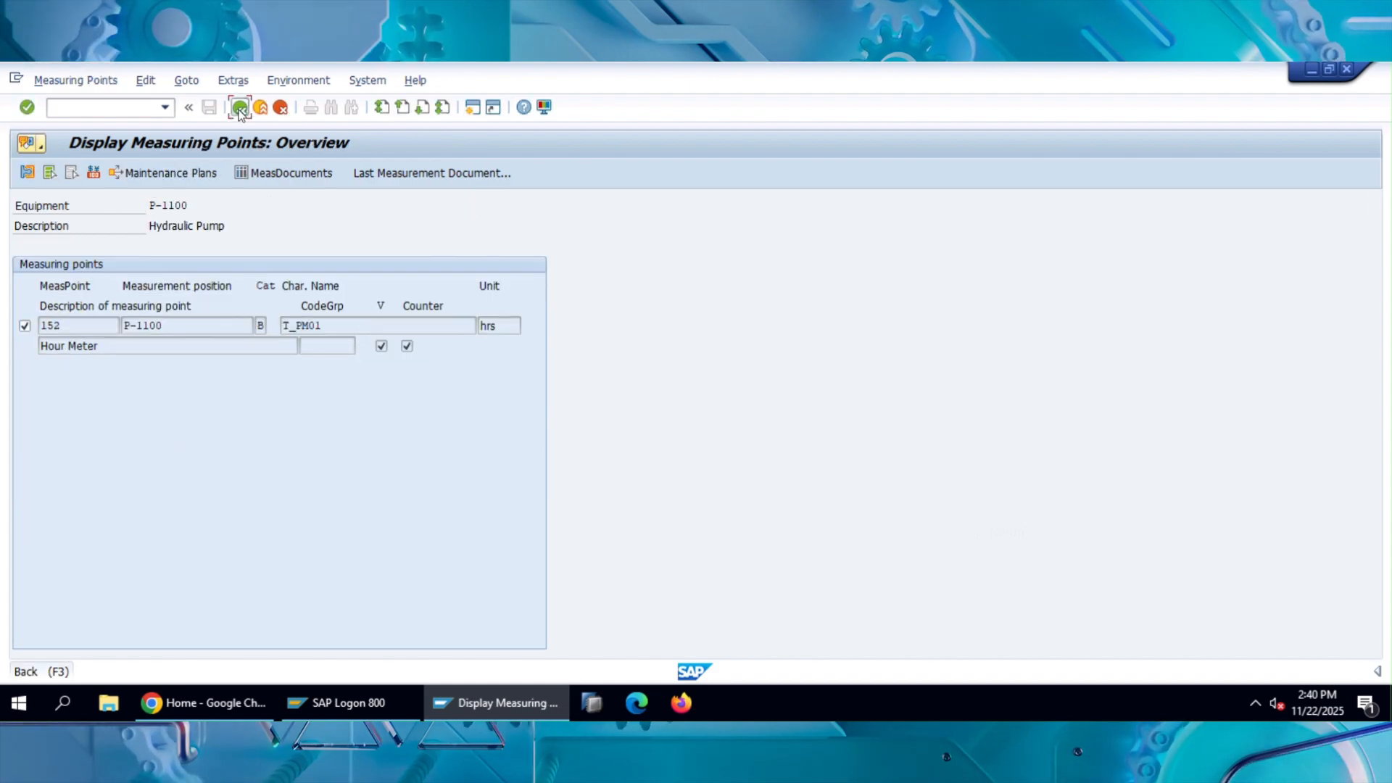
pyautogui.click(239, 107)
pyautogui.click(240, 108)
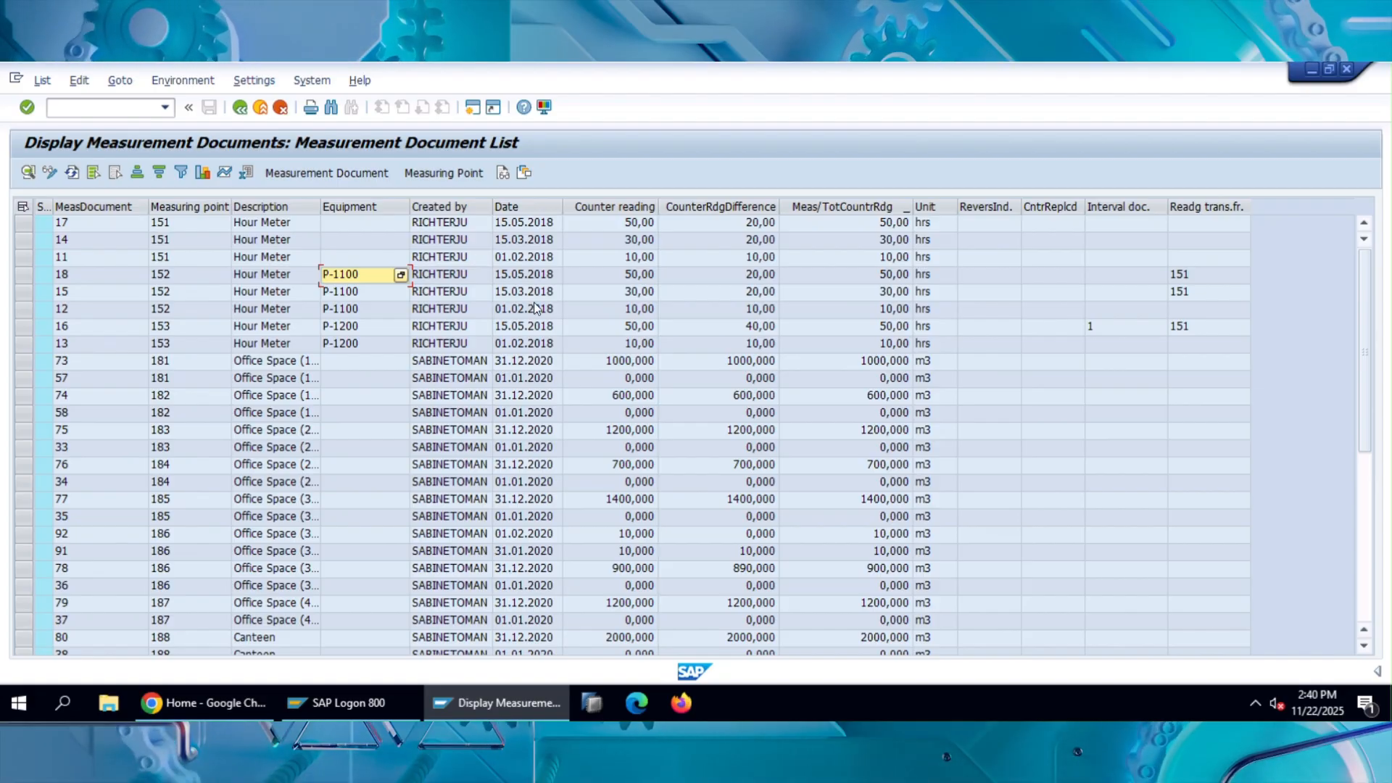
# Open a new session, run transaction spro and display the SAP Reference IMG.
pyautogui.click(476, 111)
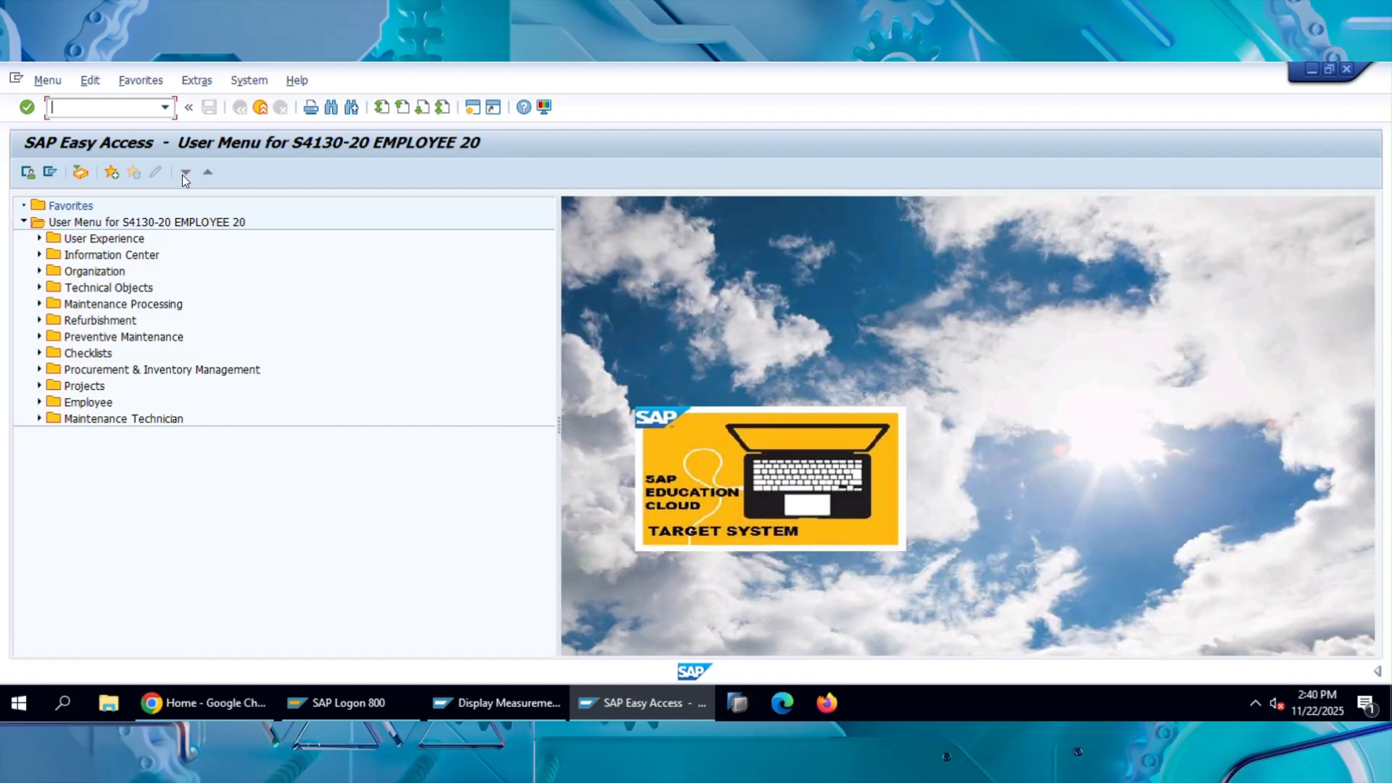
pyautogui.write('spro')
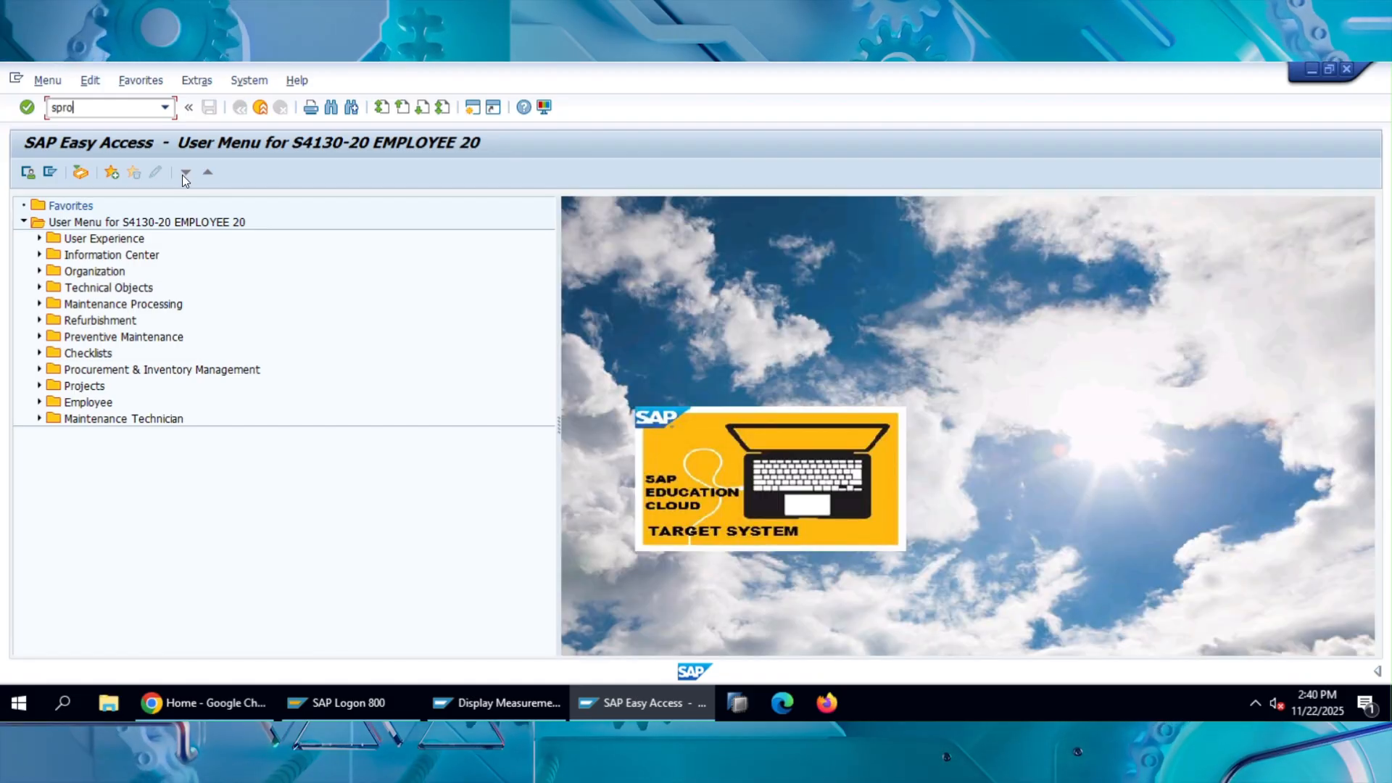
pyautogui.press('Return')
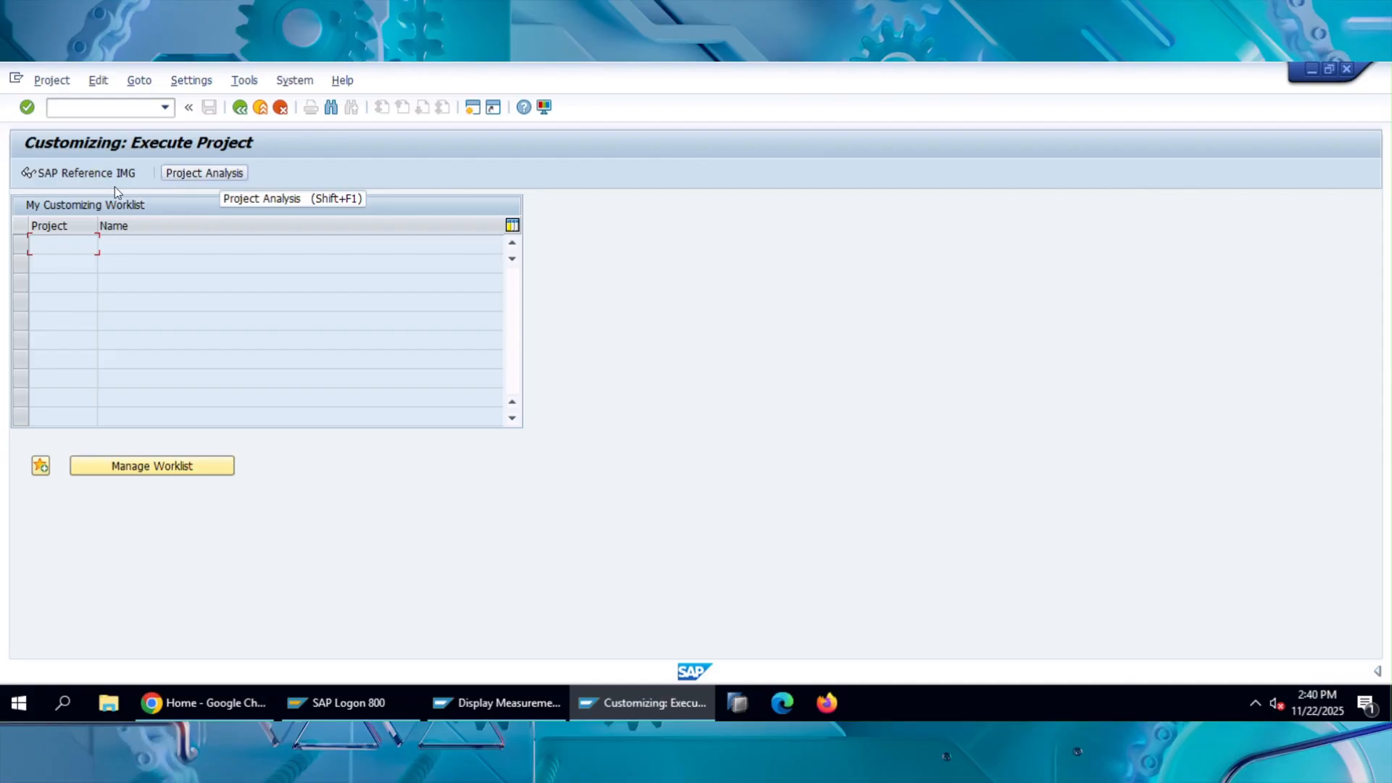
pyautogui.click(94, 176)
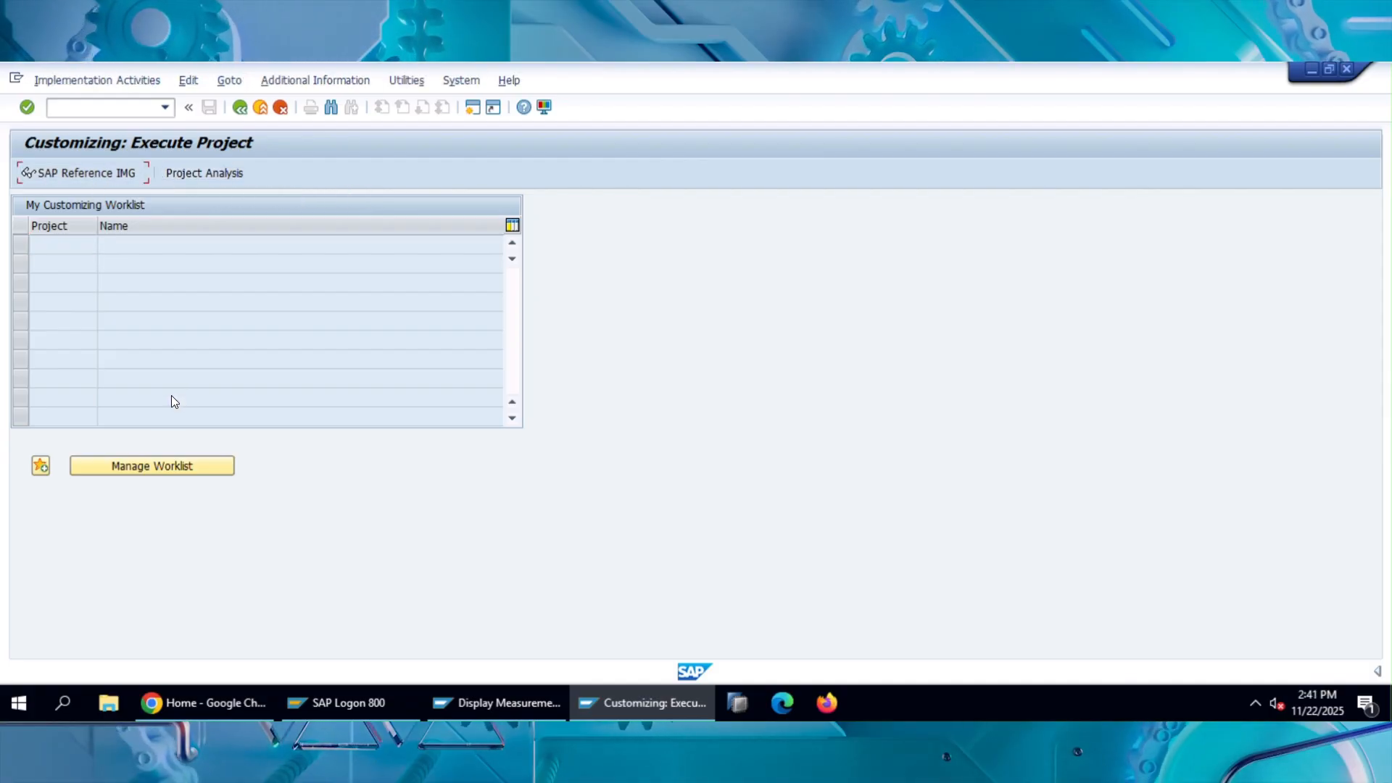
# Under Plant Maintenance and Customer Service, expand its master data node to show Technical Objects and Basic Settings activities.
pyautogui.scroll(-7, 169, 447)
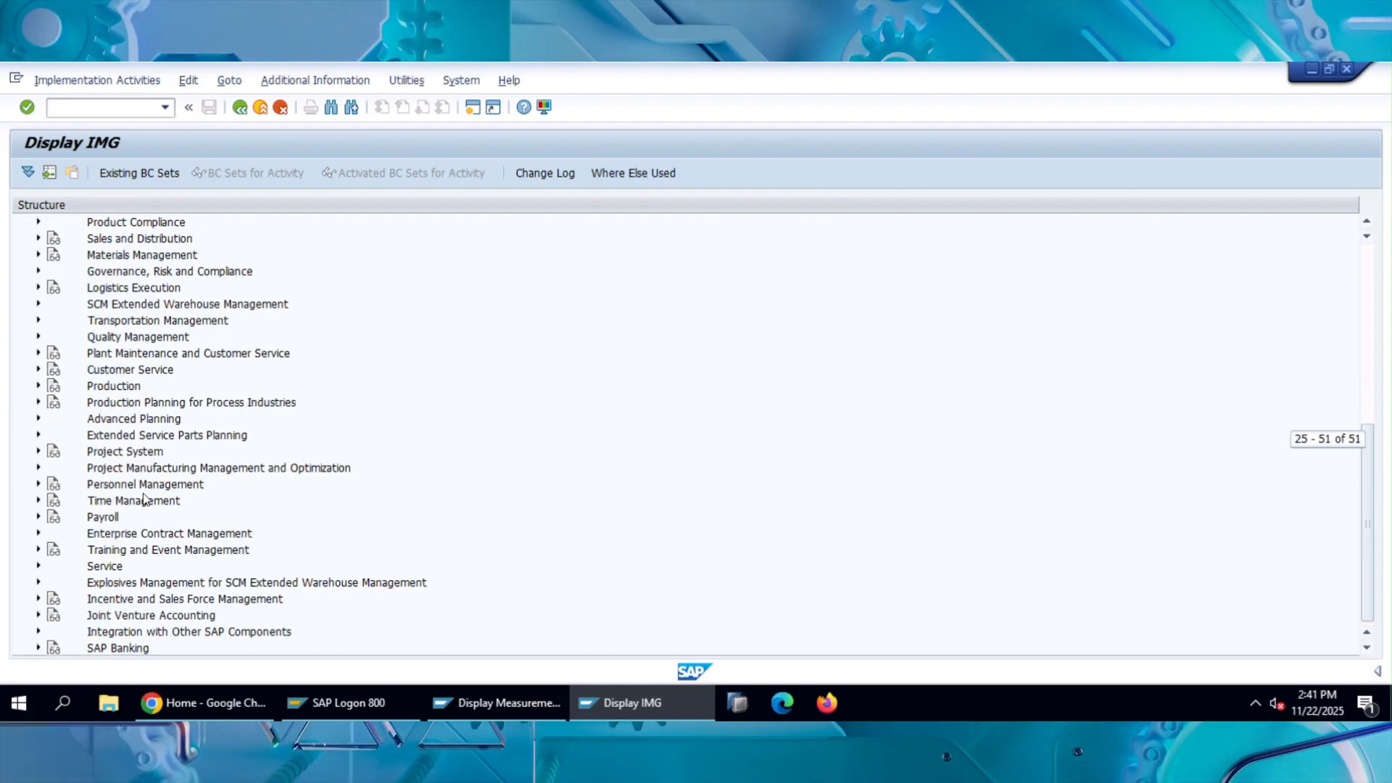
pyautogui.click(146, 500)
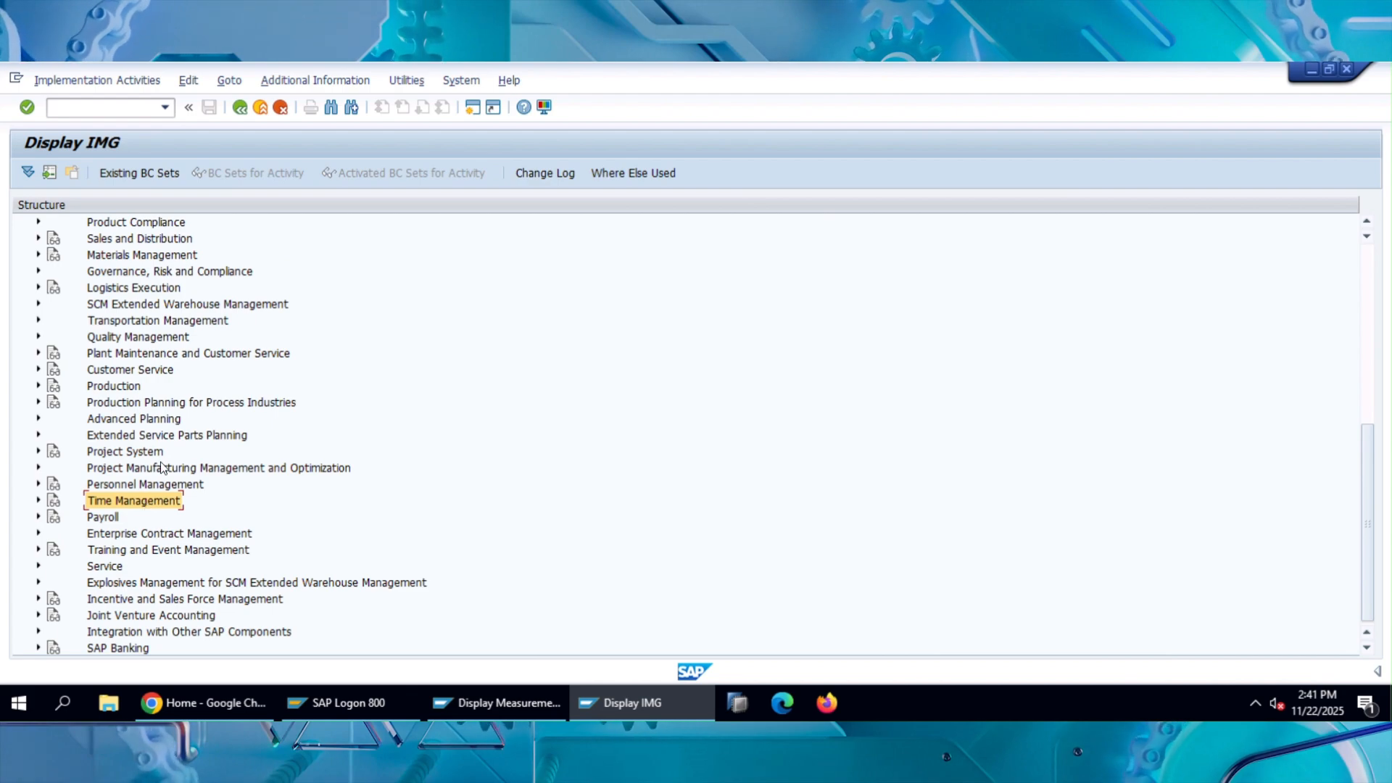
pyautogui.click(155, 356)
pyautogui.click(40, 353)
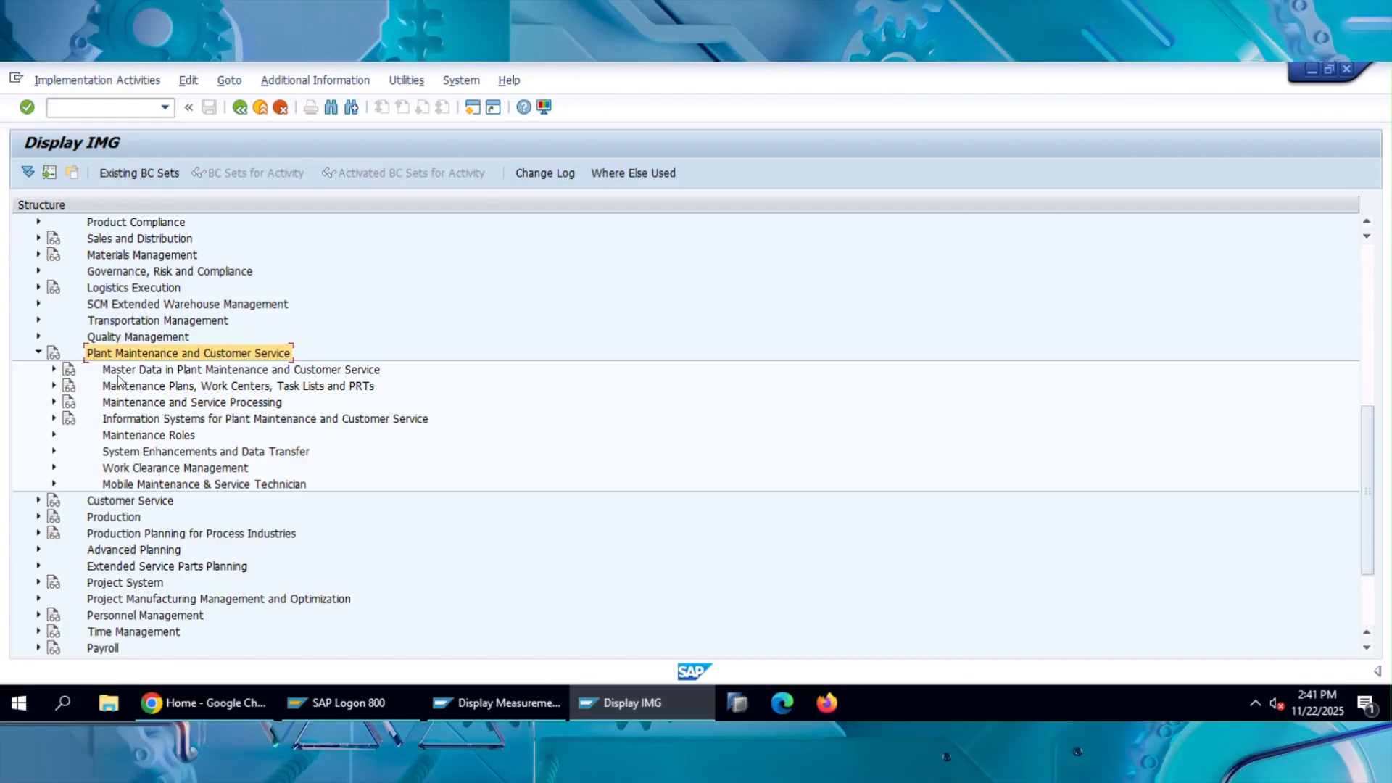
pyautogui.click(52, 370)
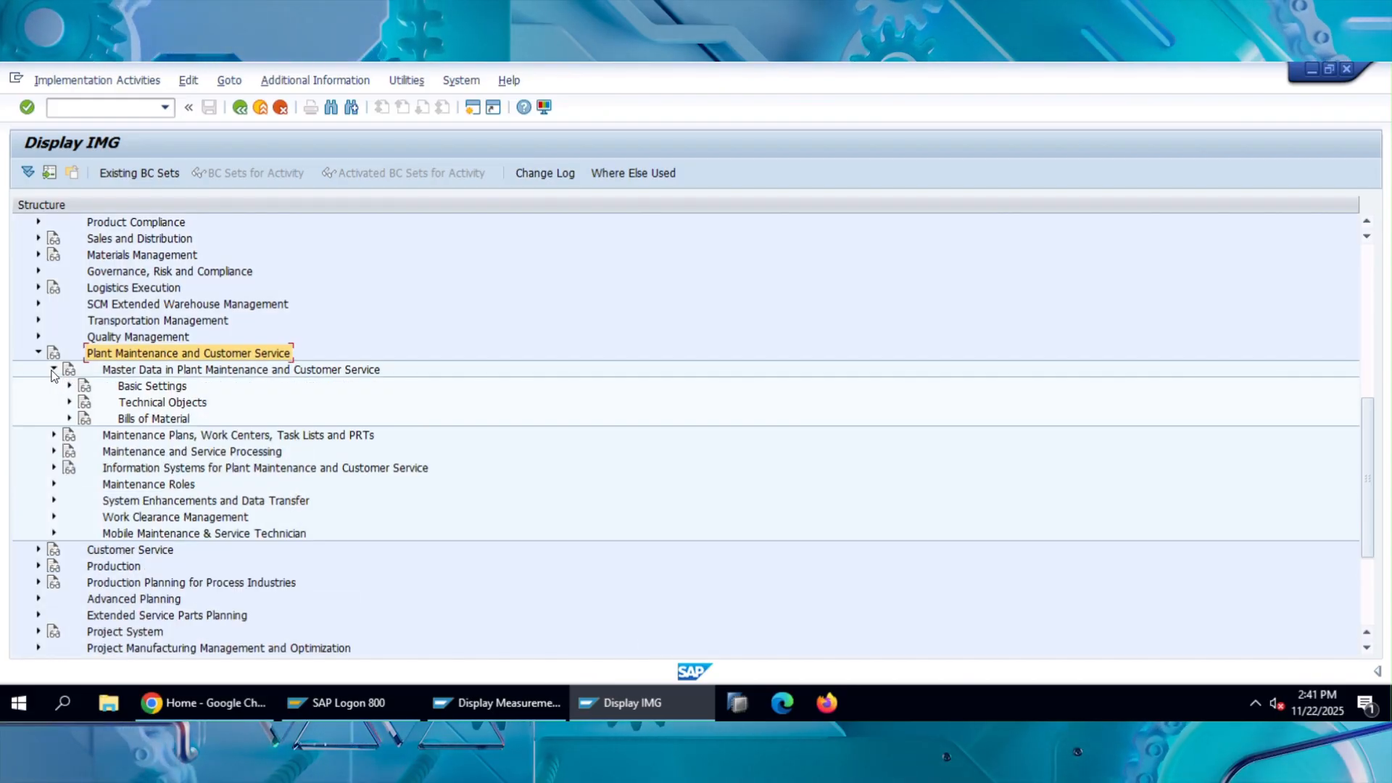
pyautogui.click(70, 404)
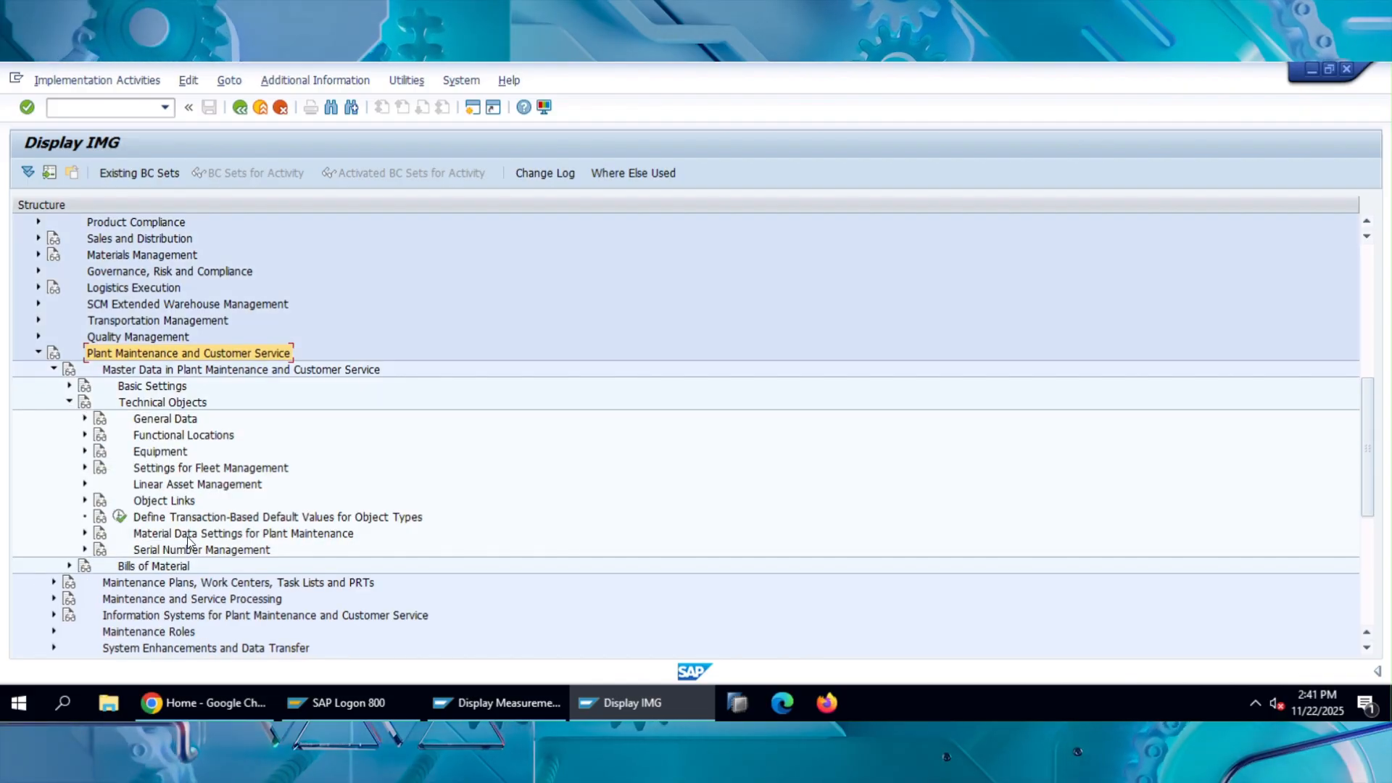
pyautogui.click(69, 386)
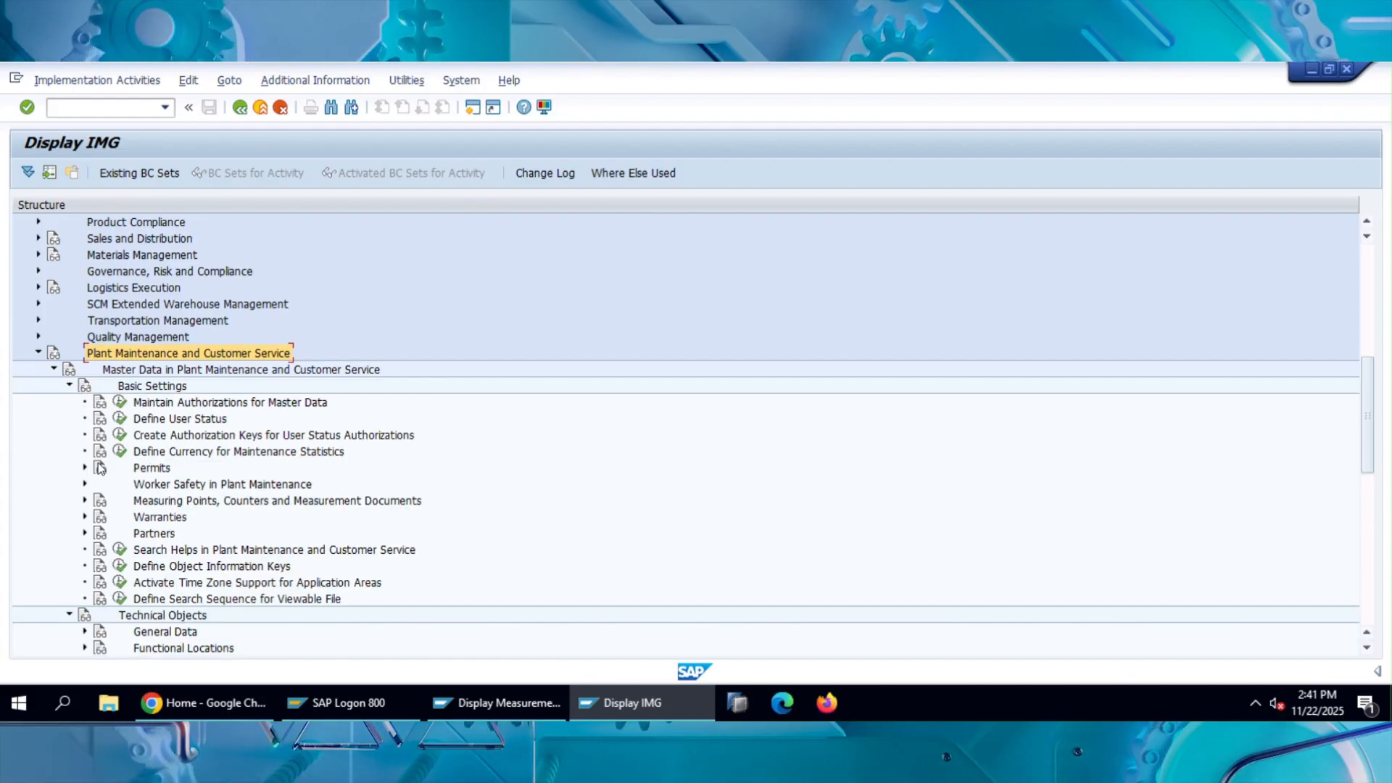
# Expand Measuring Points, Counters and Measurement Documents under Basic Settings and review its customizing activities.
pyautogui.scroll(-3, 168, 487)
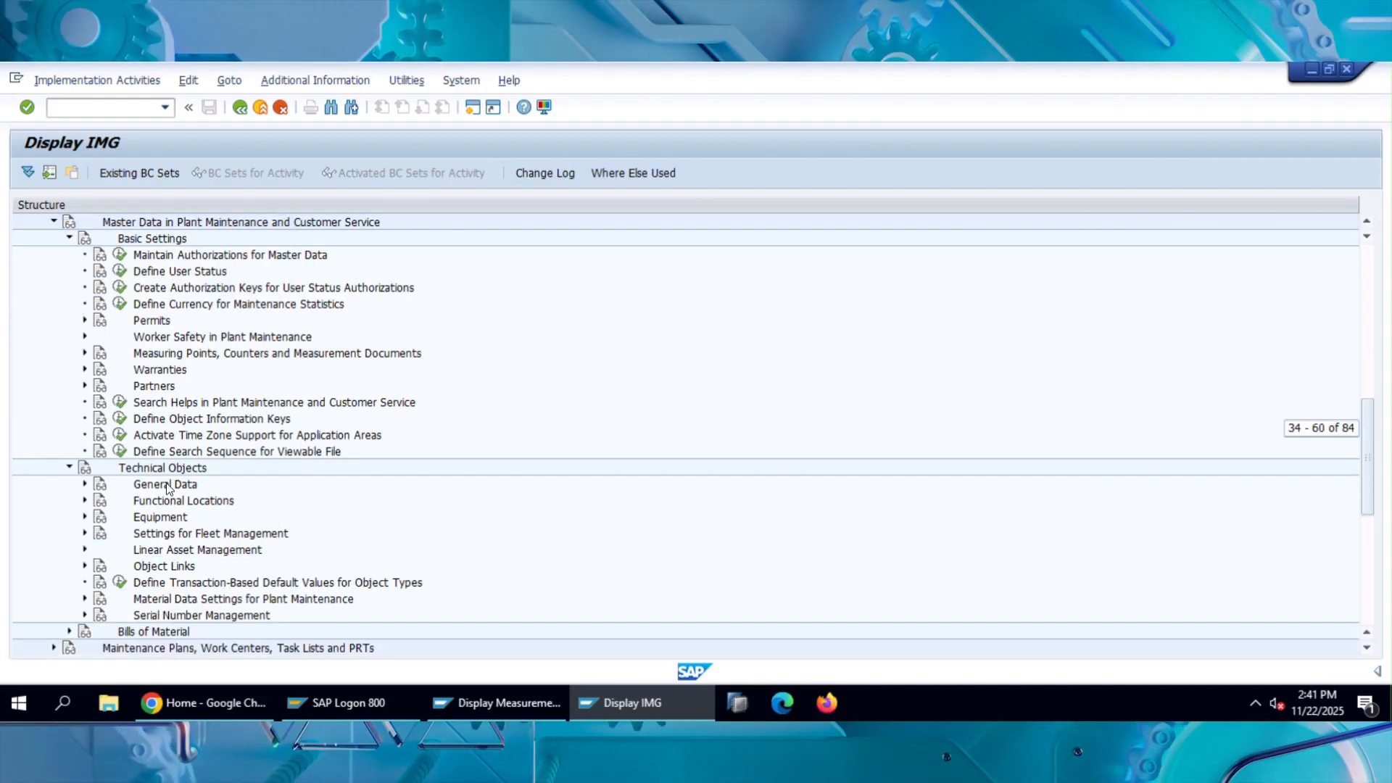
pyautogui.click(197, 355)
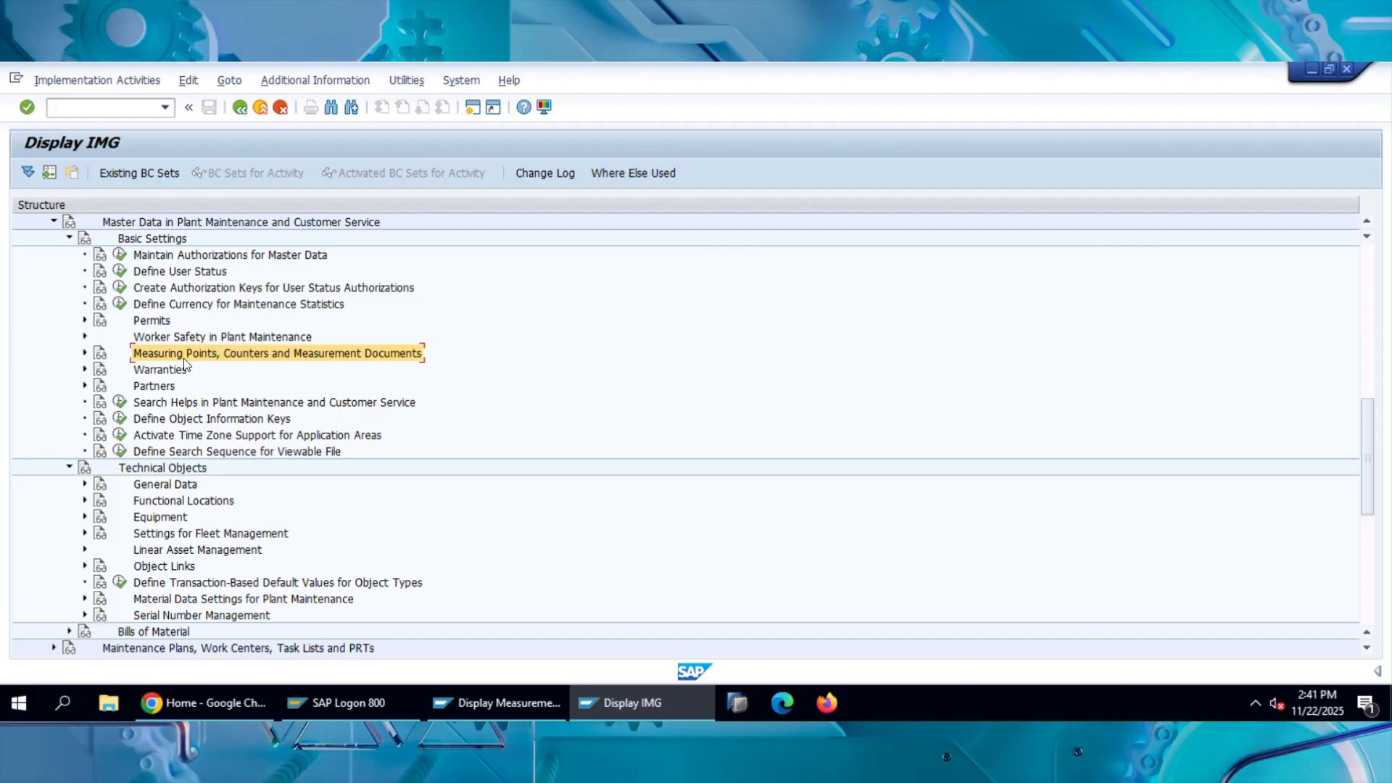
pyautogui.click(85, 353)
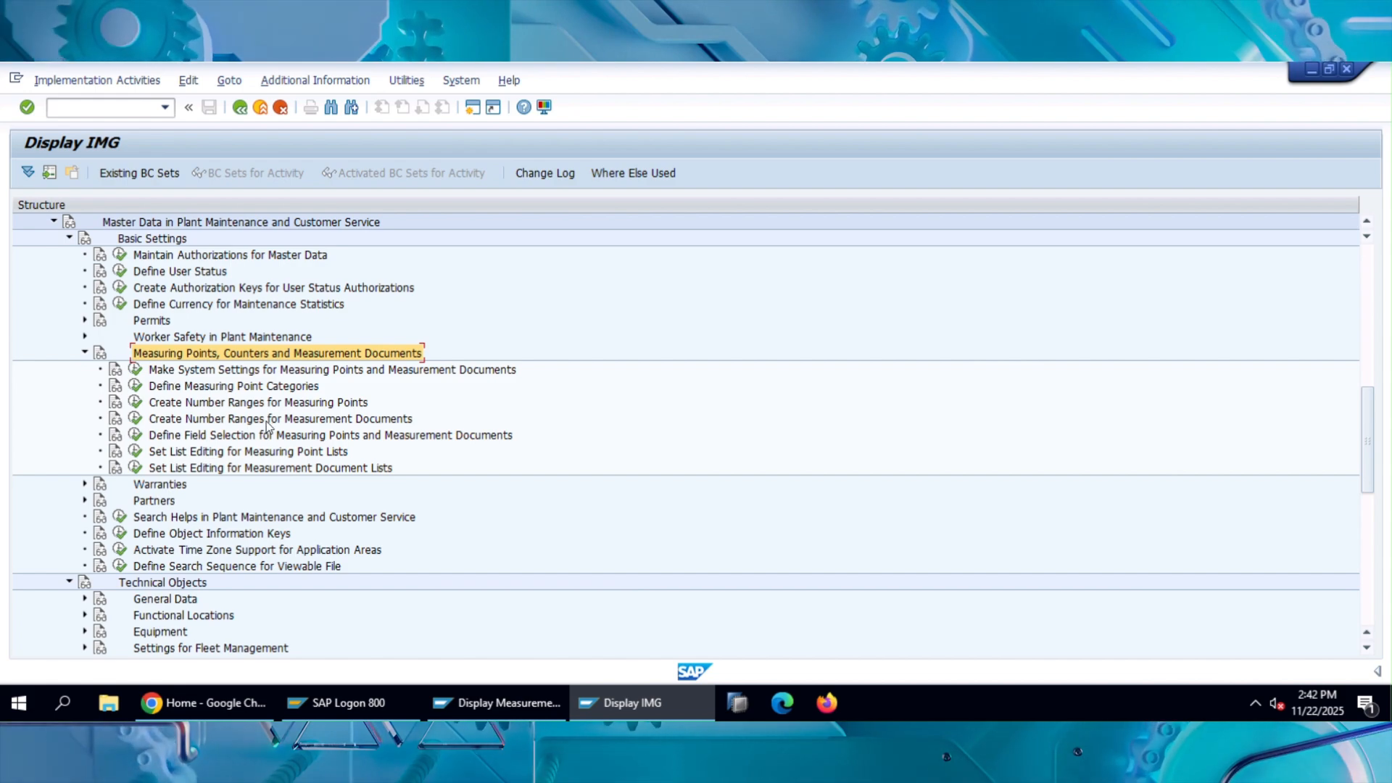
pyautogui.scroll(-1, 268, 424)
pyautogui.scroll(-1, 268, 425)
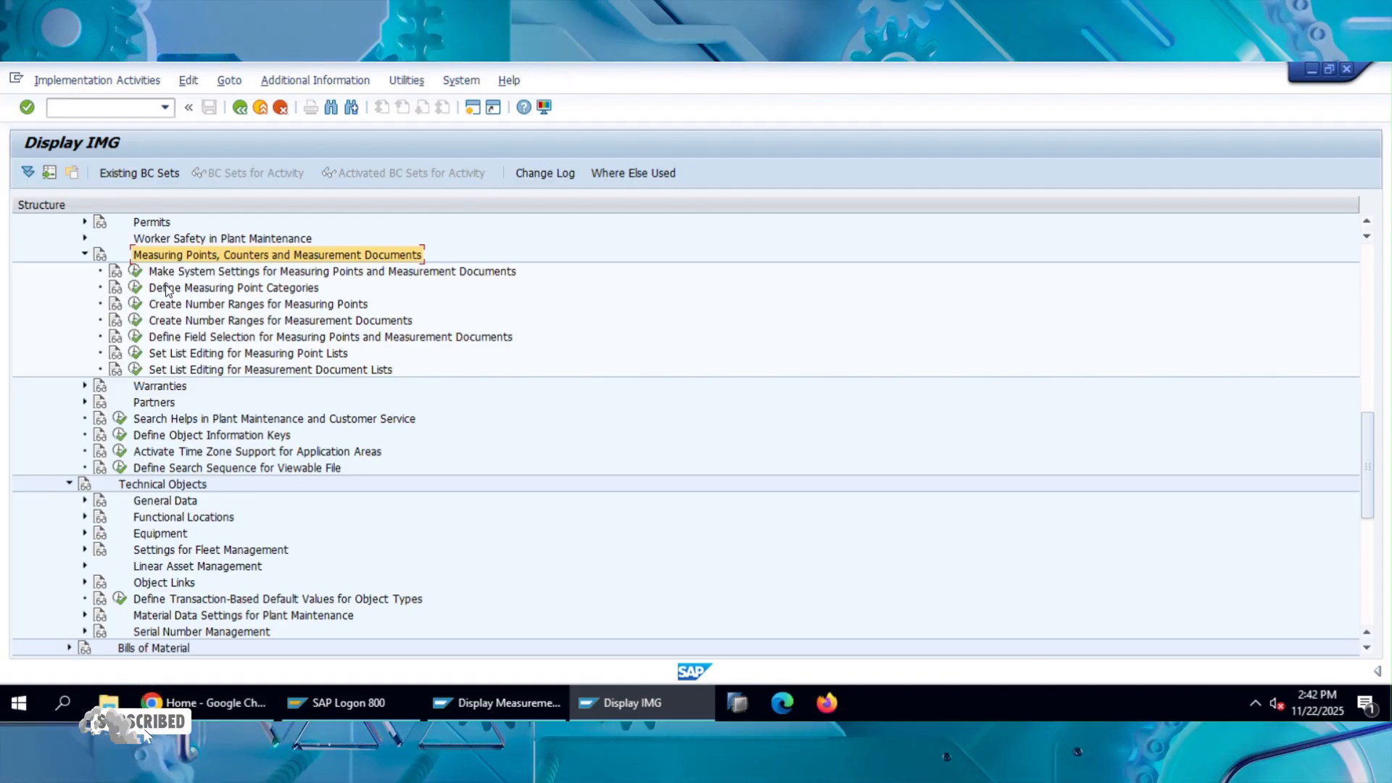
# Execute Make System Settings for Measuring Points and Measurement Documents and show the help for Transfer generates interval documents.
pyautogui.click(136, 272)
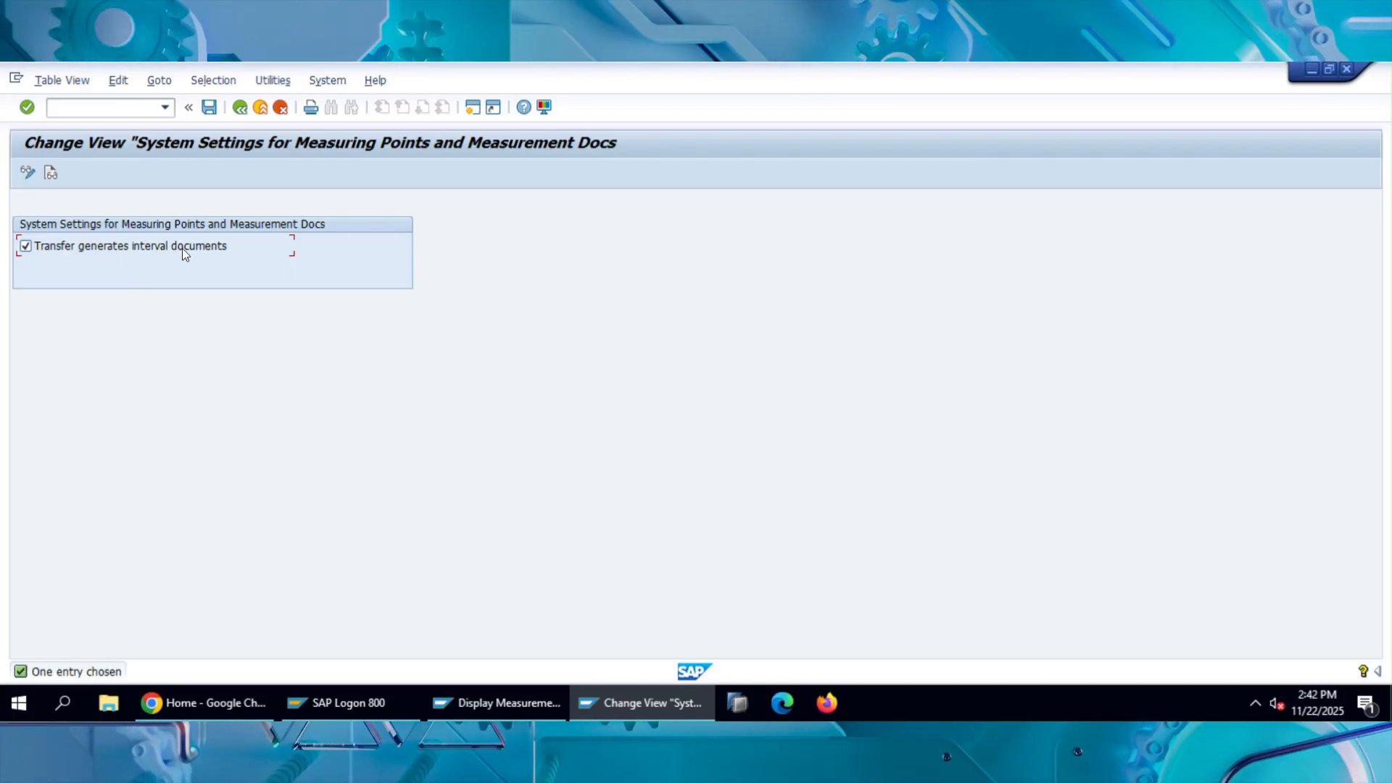
pyautogui.rightClick(27, 248)
pyautogui.click(62, 264)
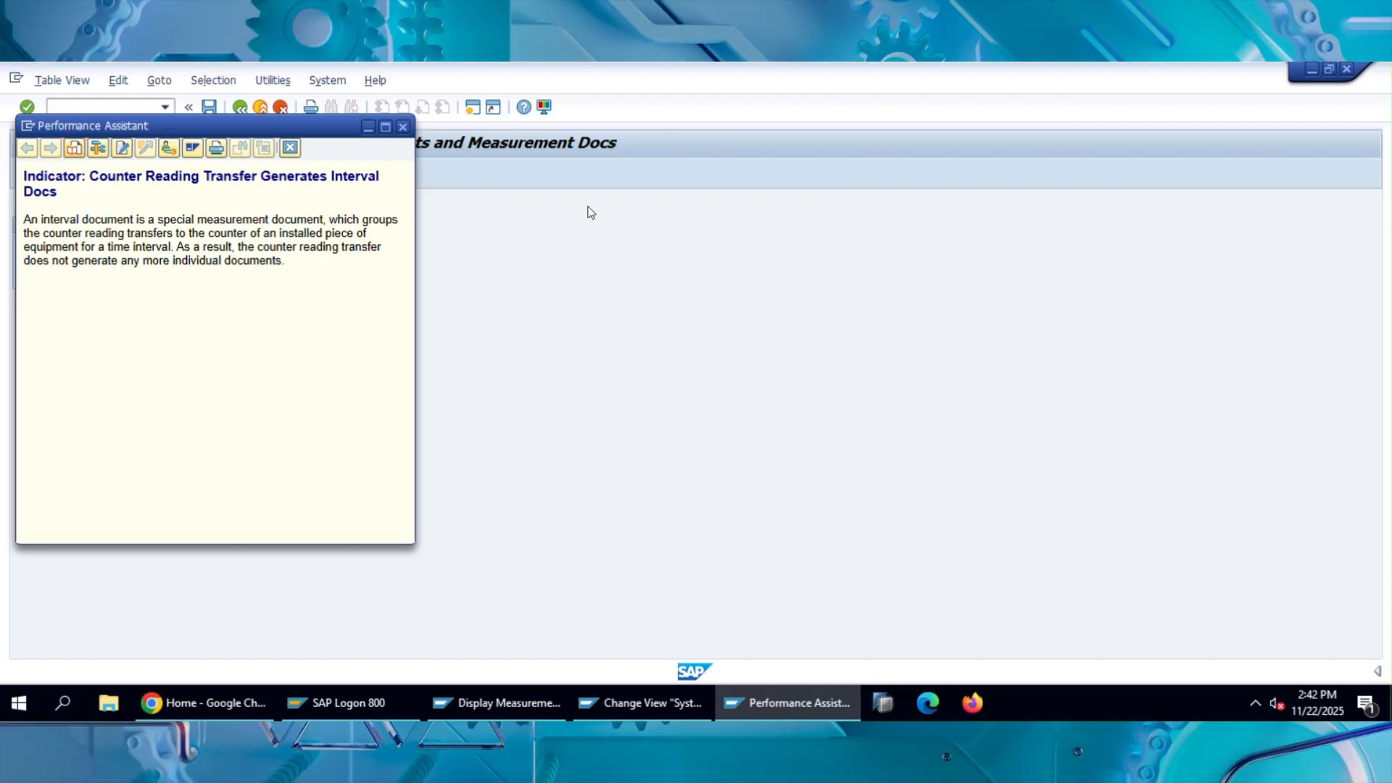
# Close the interval documents help, leave the system settings, and execute Define Measuring Point Categories from the IMG.
pyautogui.moveTo(285, 127); pyautogui.dragTo(588, 207)
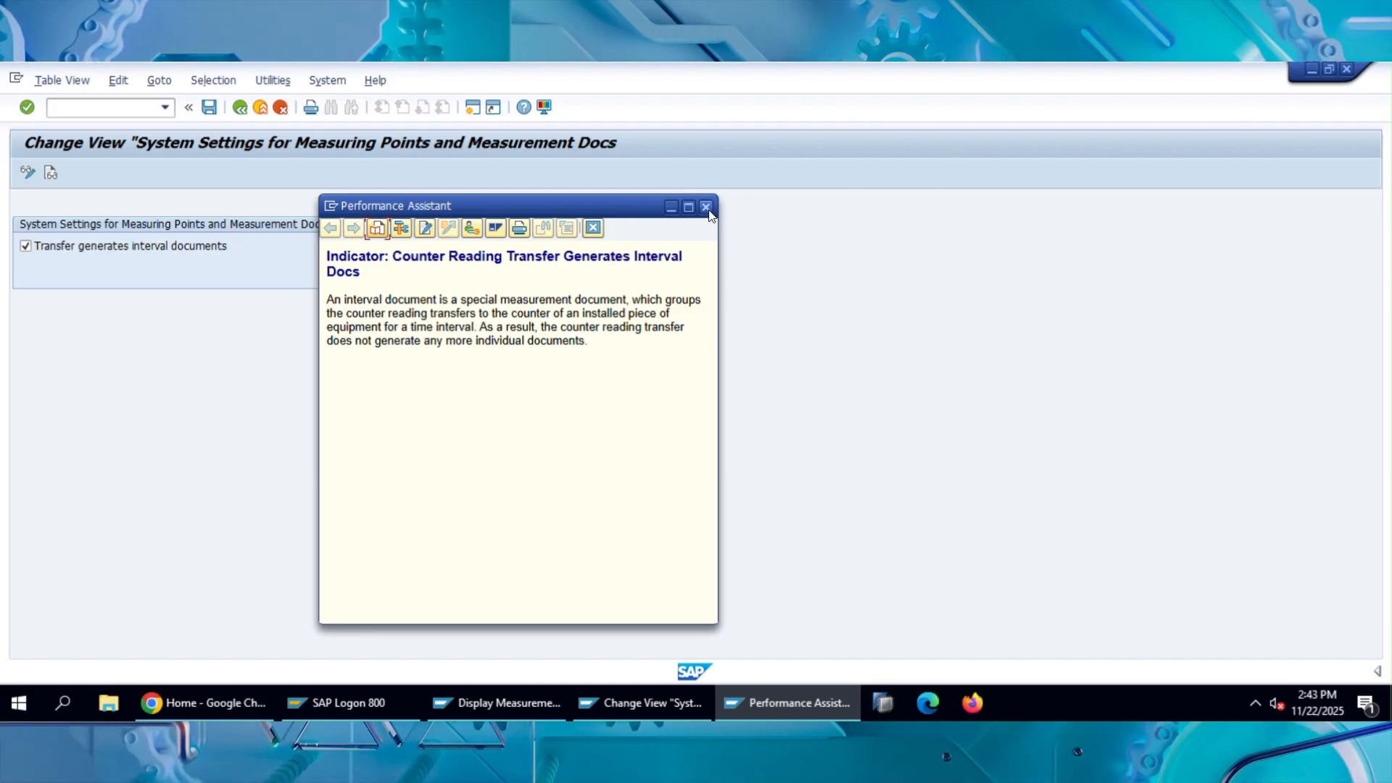
pyautogui.press('Escape')
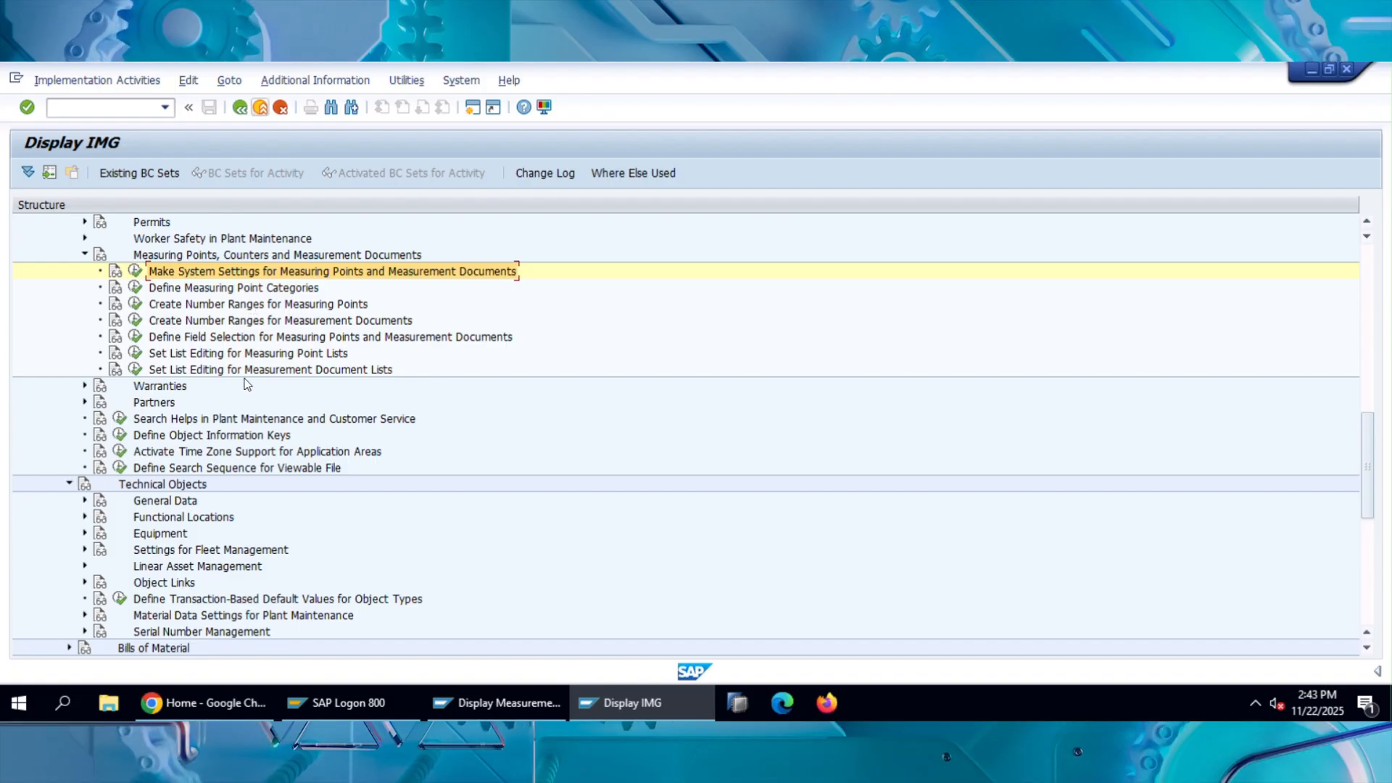
pyautogui.click(246, 290)
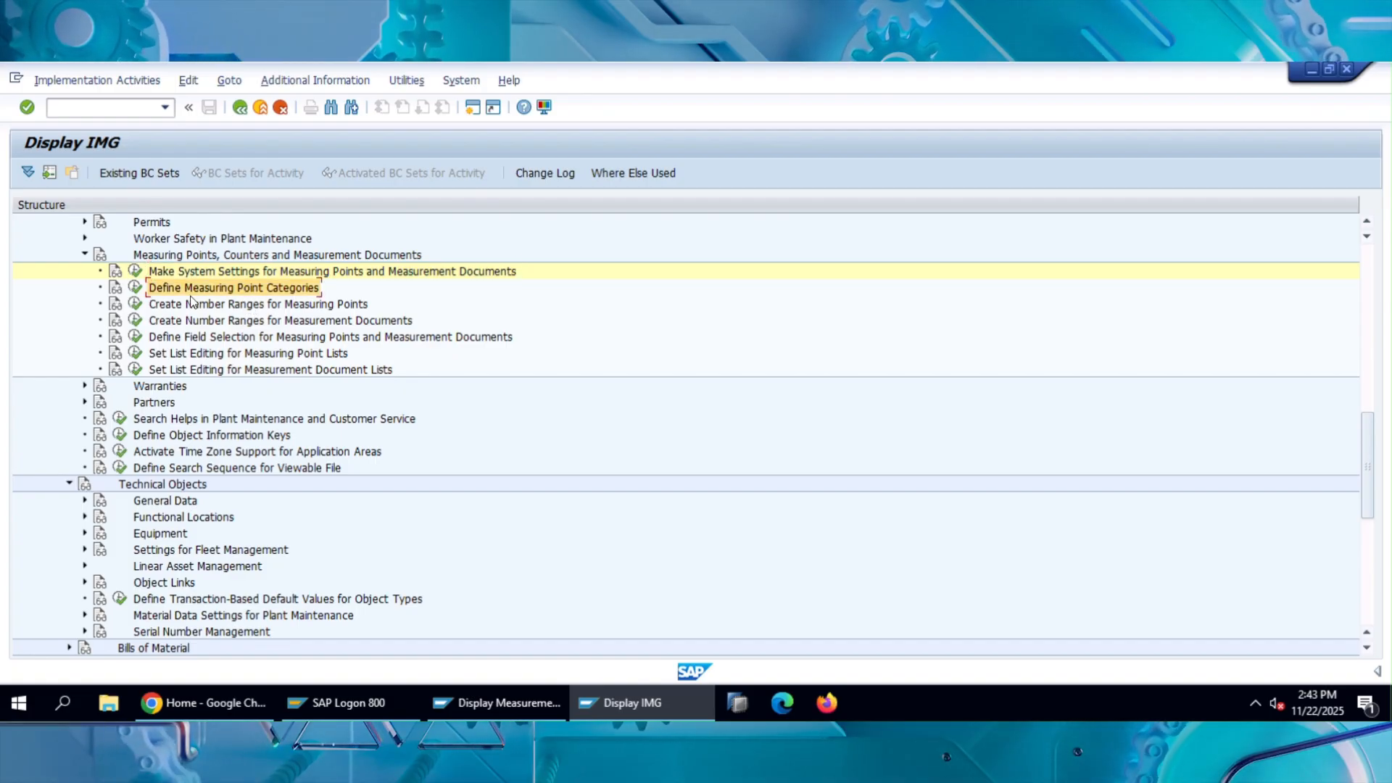
pyautogui.click(136, 289)
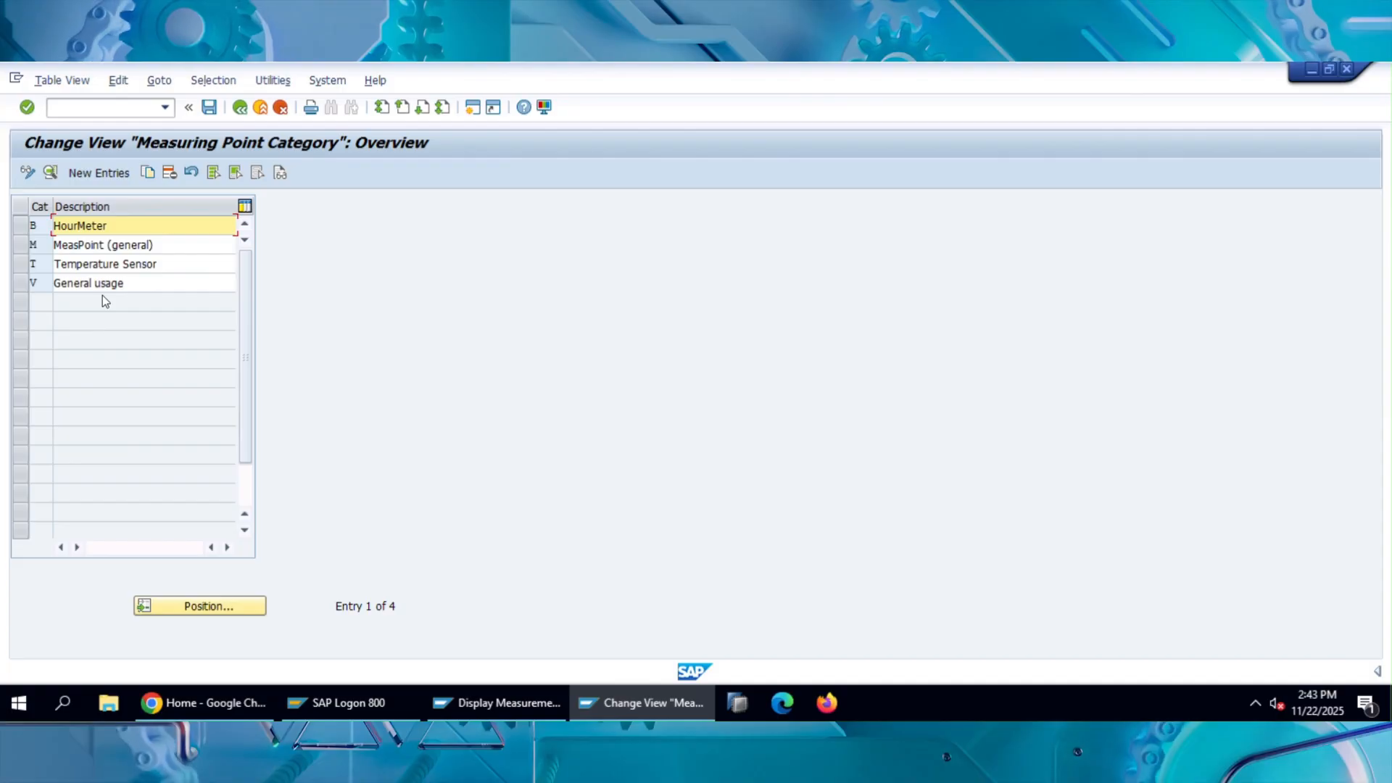
# Open the details of category M, MeasPoint (general), and show the possible values for MeasPosUniqnss.
pyautogui.click(28, 246)
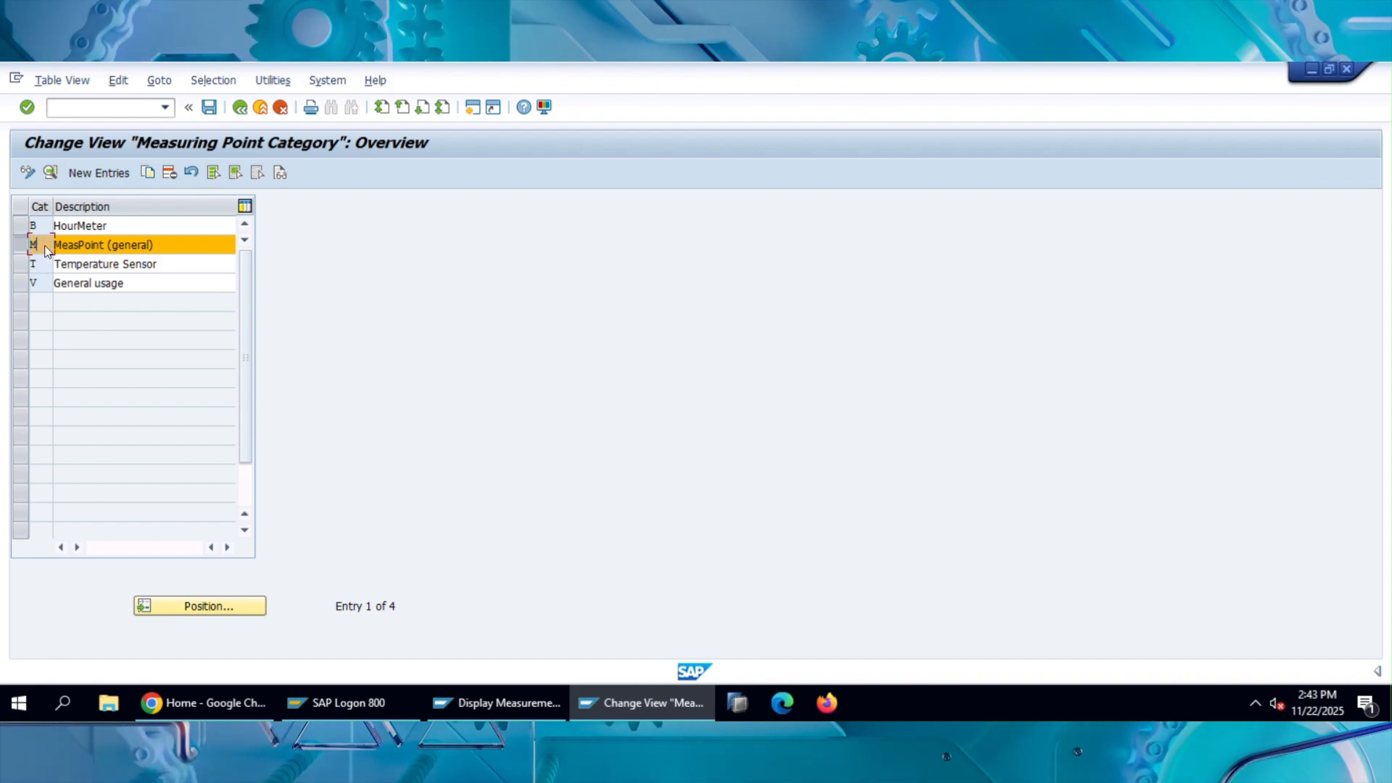
pyautogui.doubleClick(47, 246)
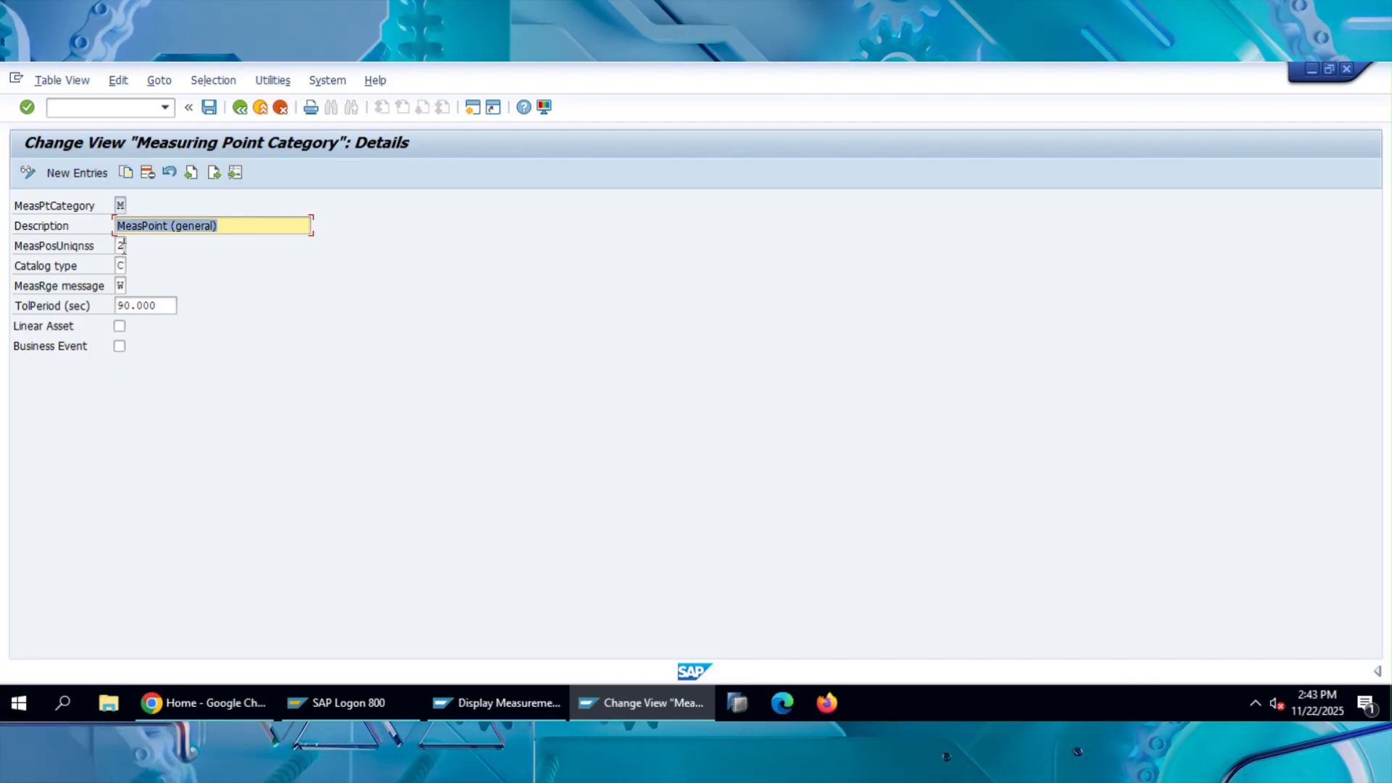
pyautogui.click(122, 246)
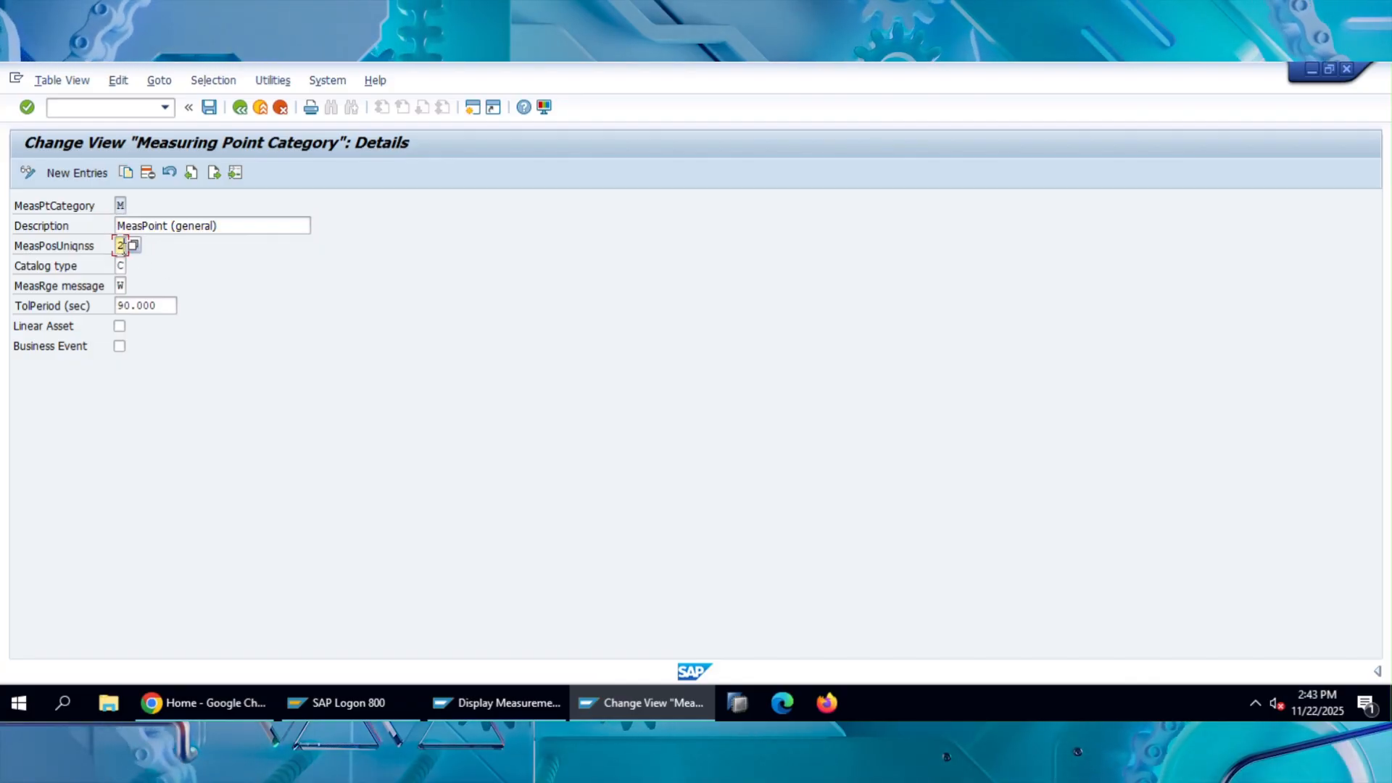
pyautogui.click(134, 246)
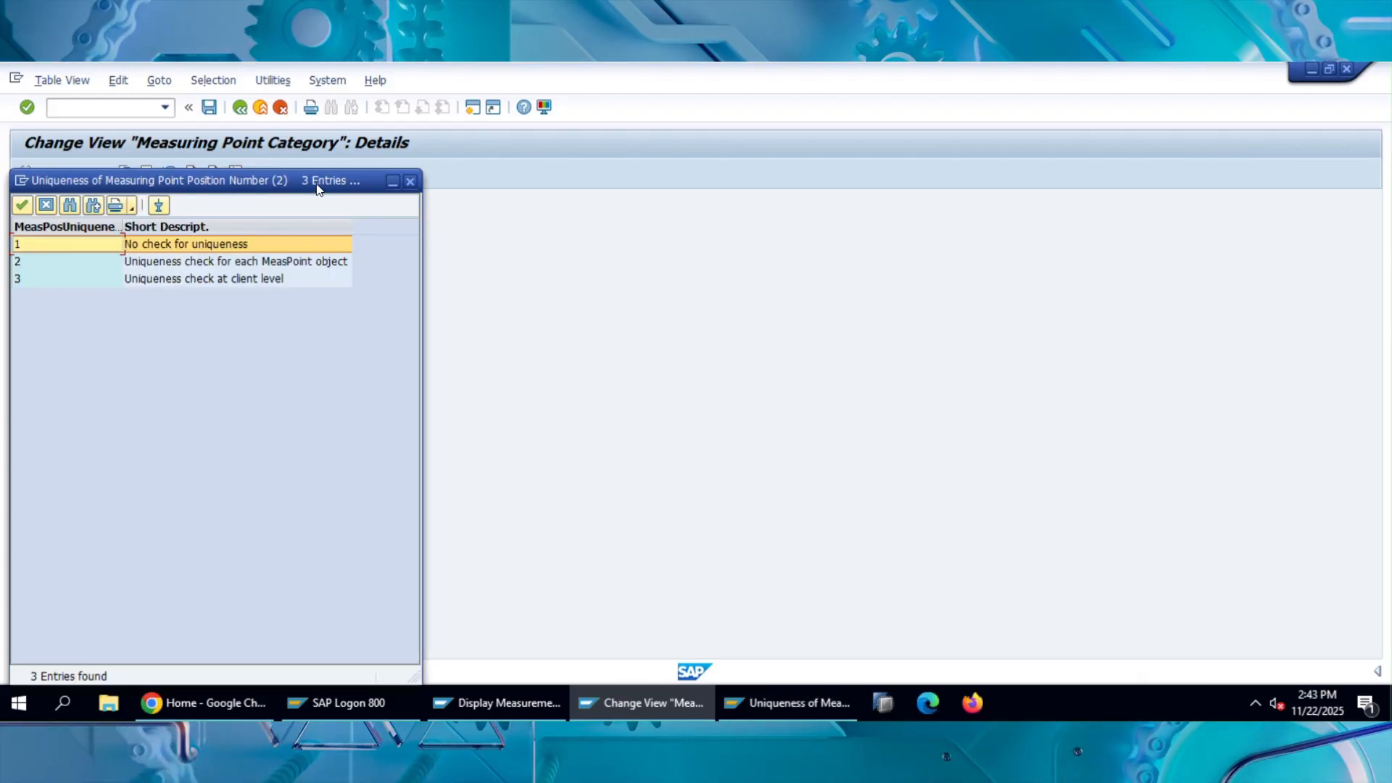
pyautogui.moveTo(227, 181); pyautogui.dragTo(514, 155)
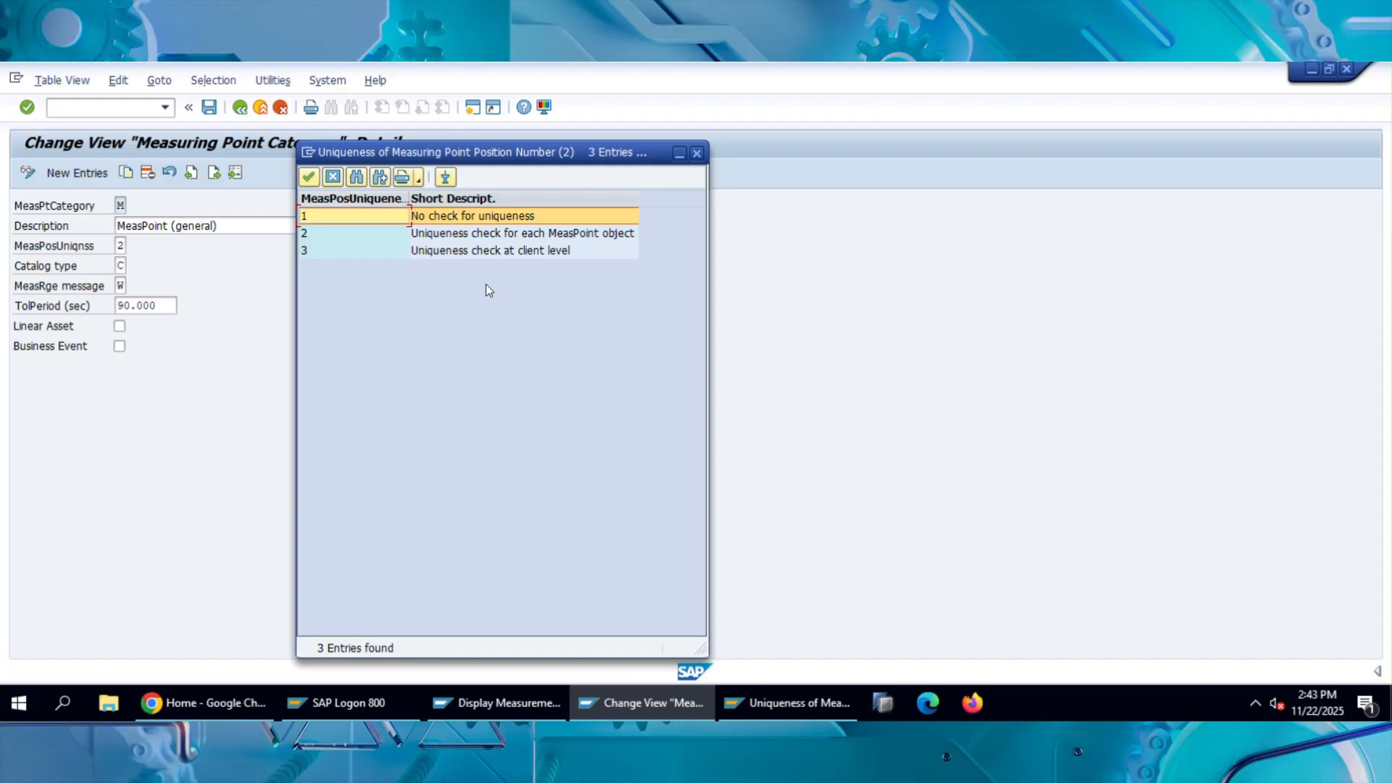
# Compare the options for no uniqueness check, check per MeasPoint object and check at client level, and close the list without choosing.
pyautogui.click(515, 248)
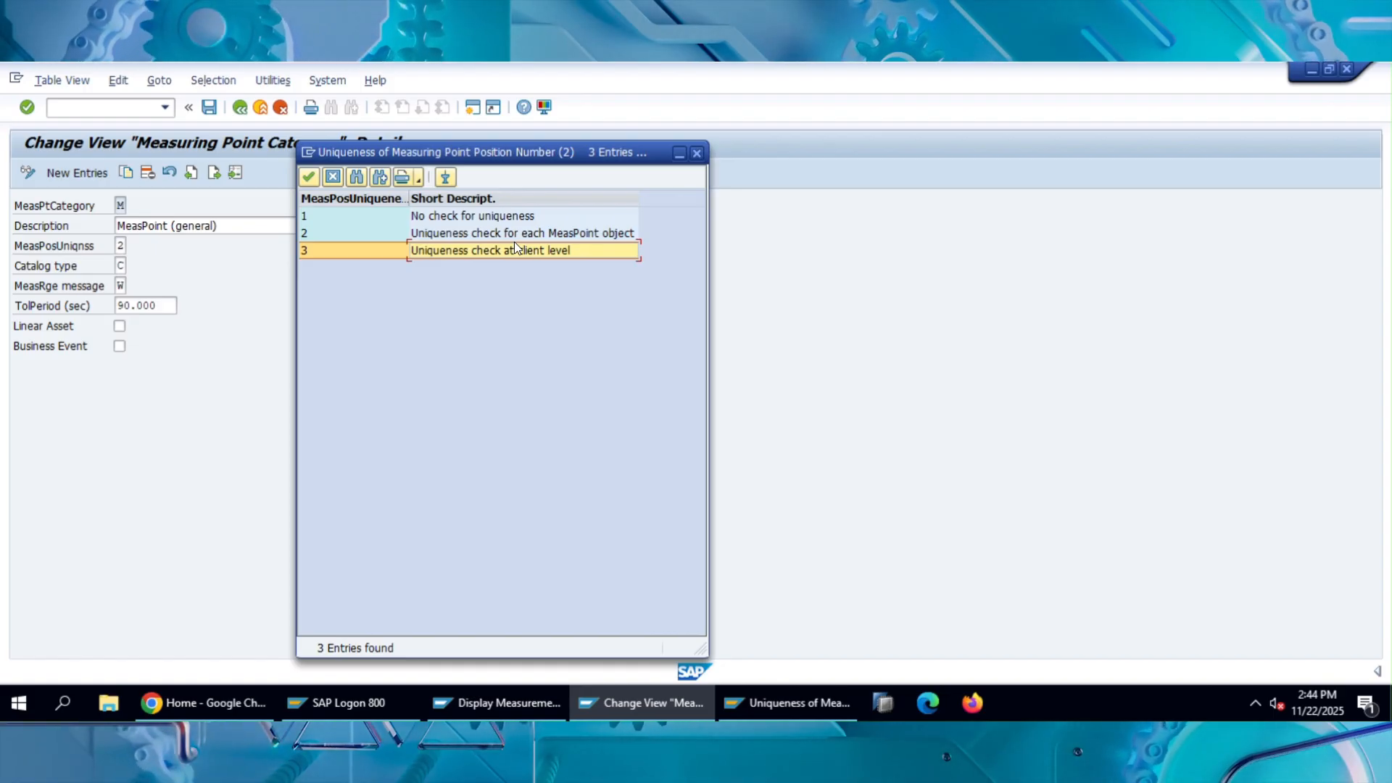
pyautogui.click(486, 220)
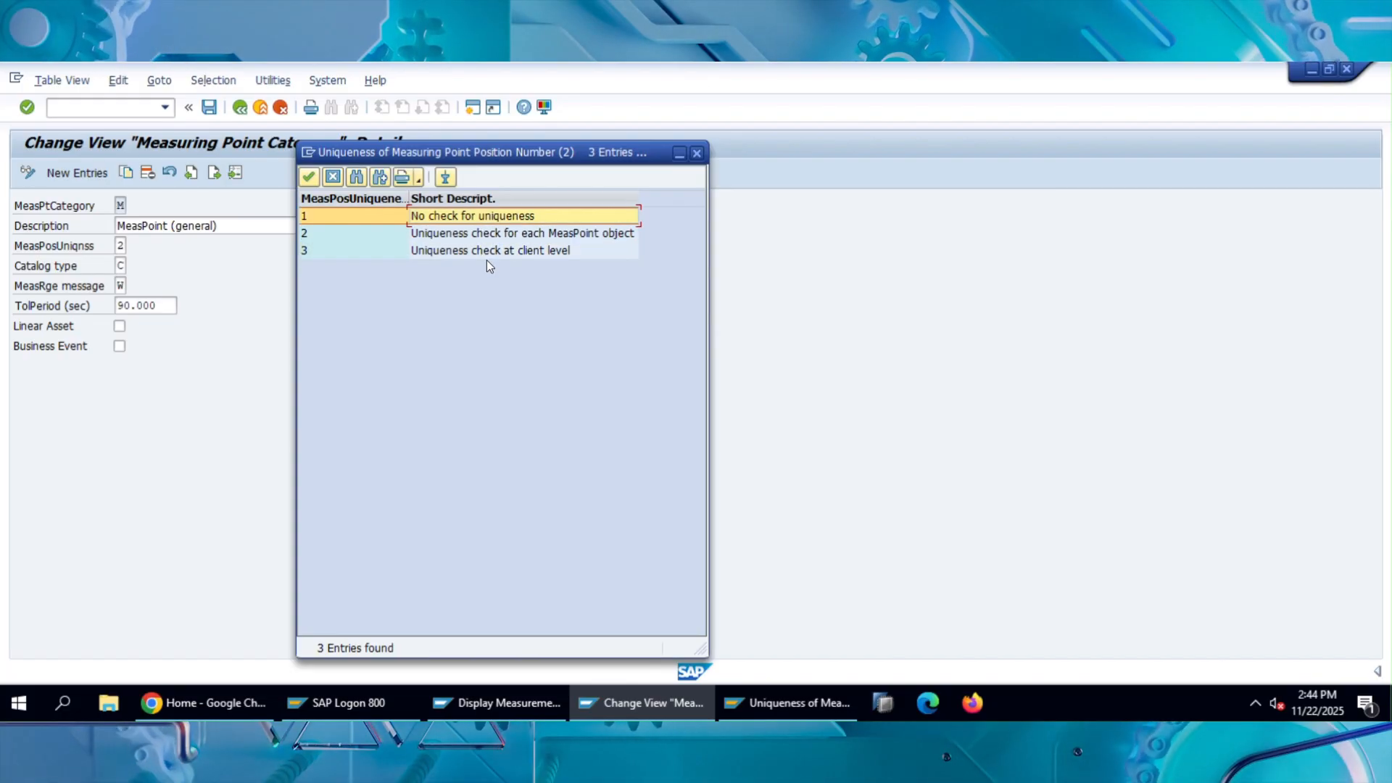
pyautogui.click(486, 252)
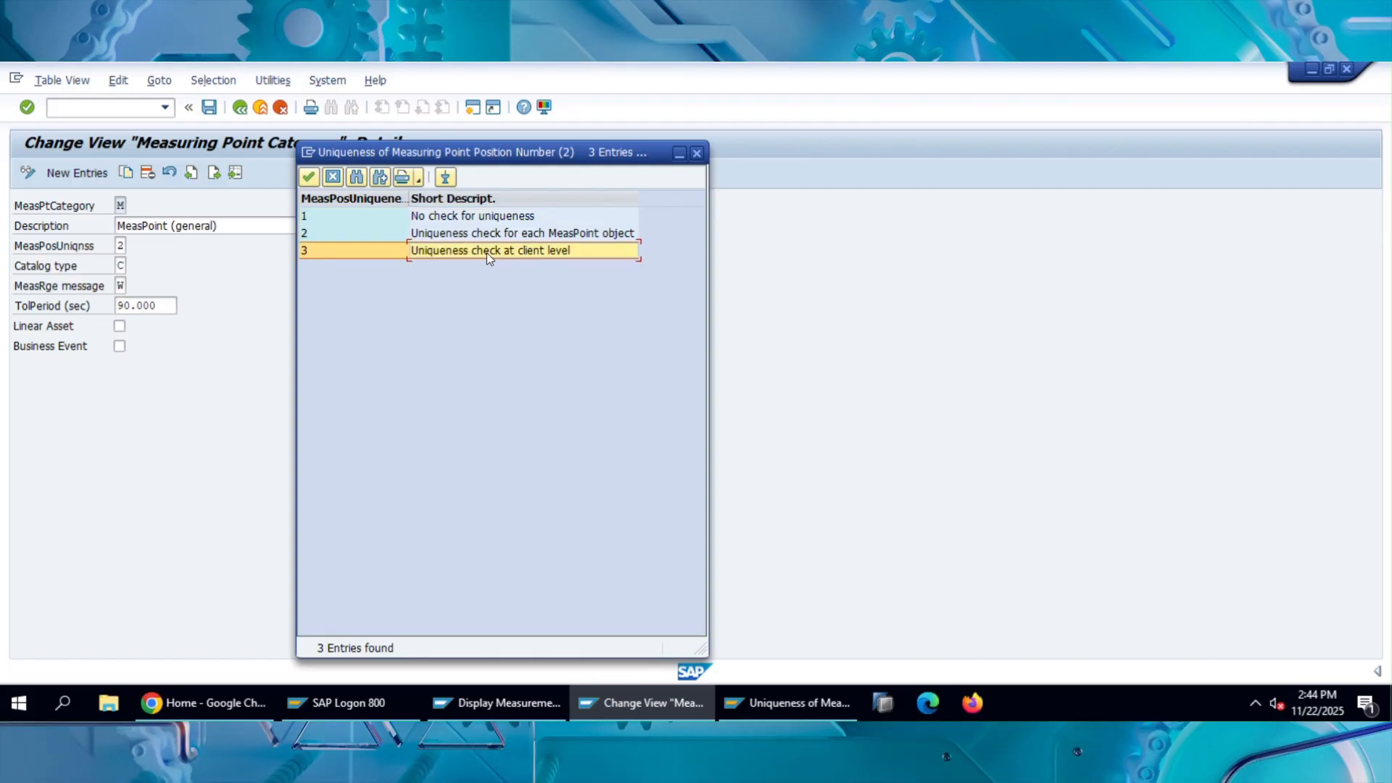
pyautogui.click(572, 239)
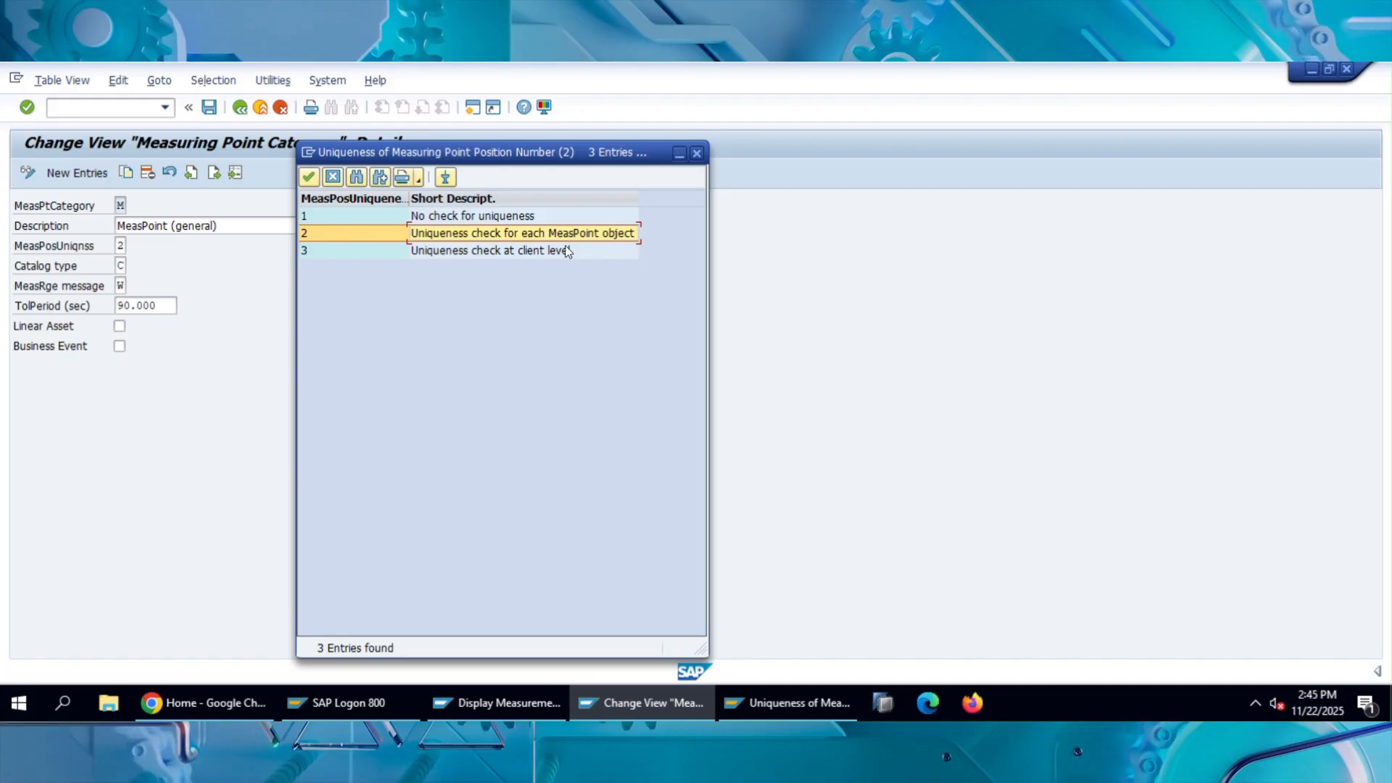
pyautogui.click(568, 251)
pyautogui.click(559, 238)
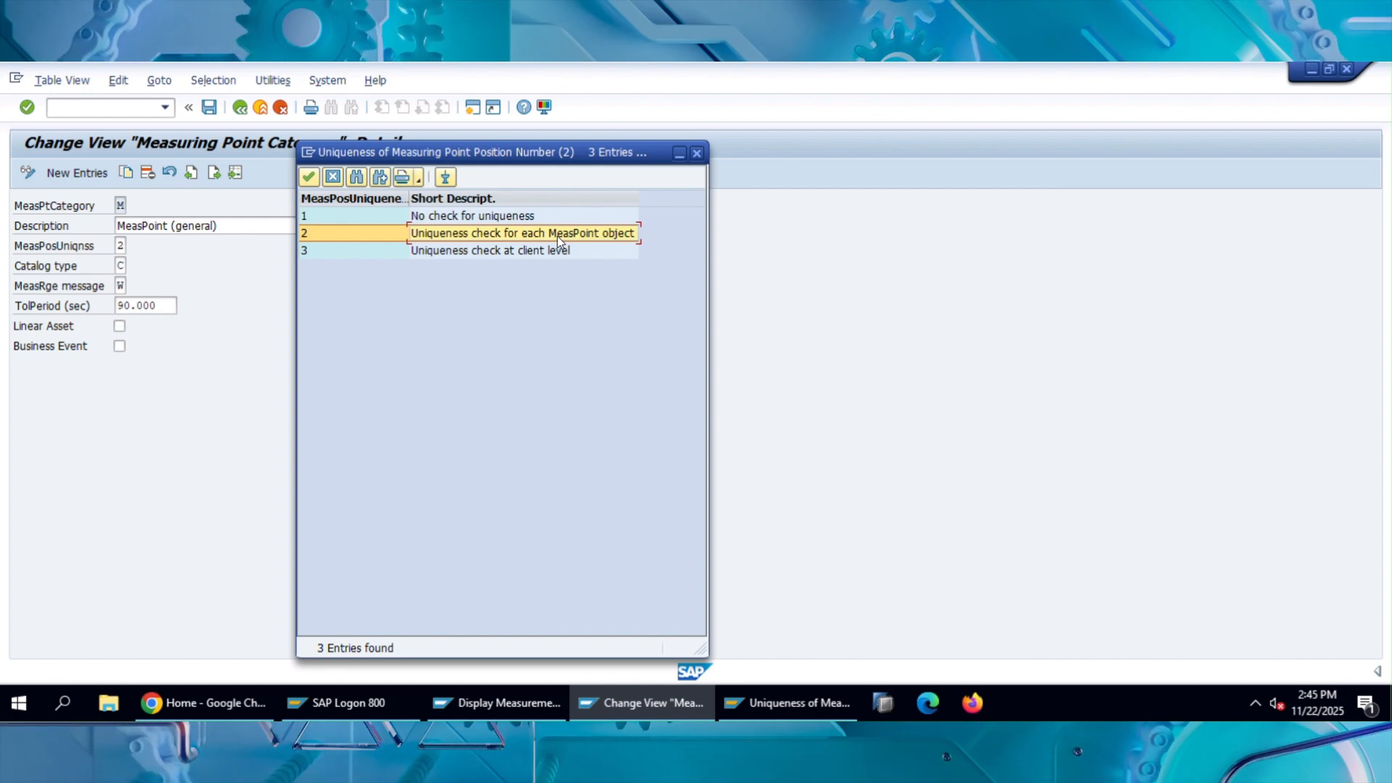
pyautogui.click(508, 256)
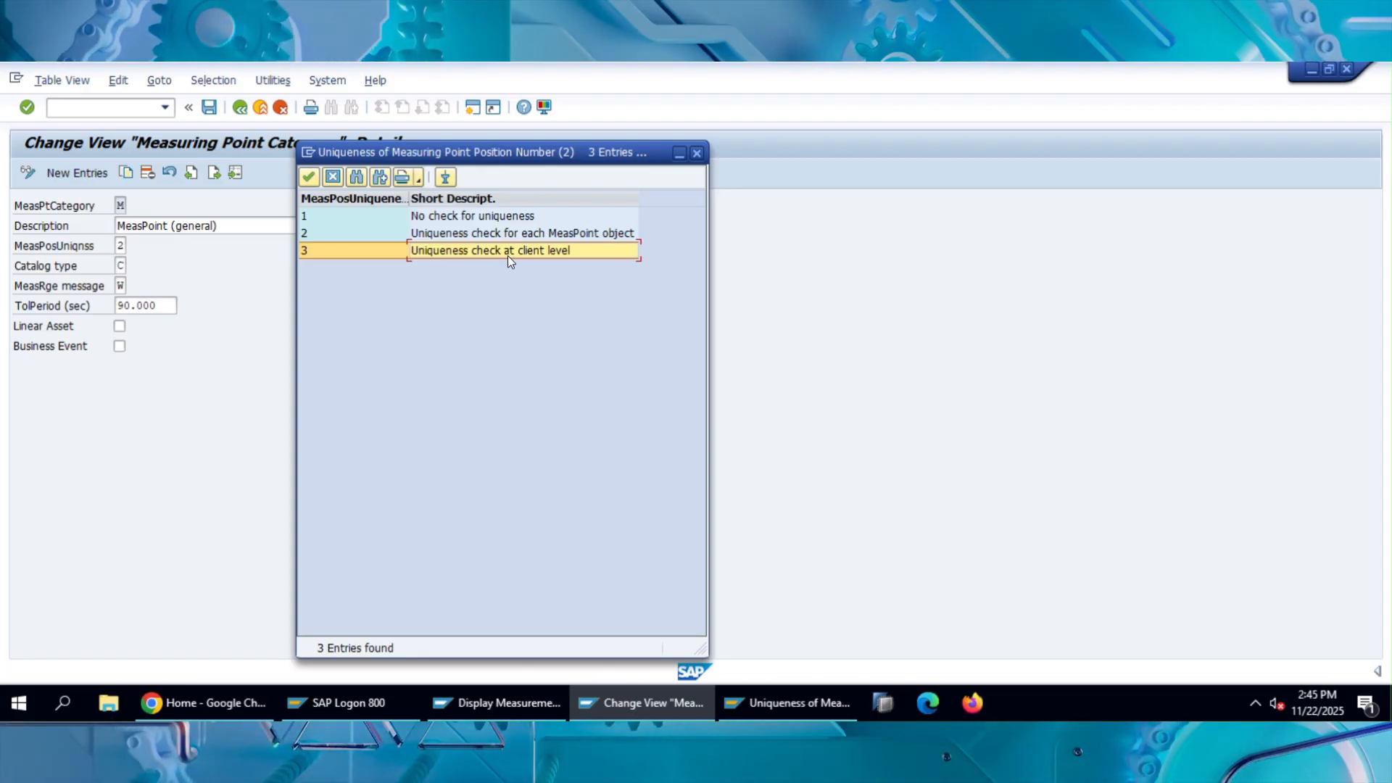
pyautogui.click(697, 154)
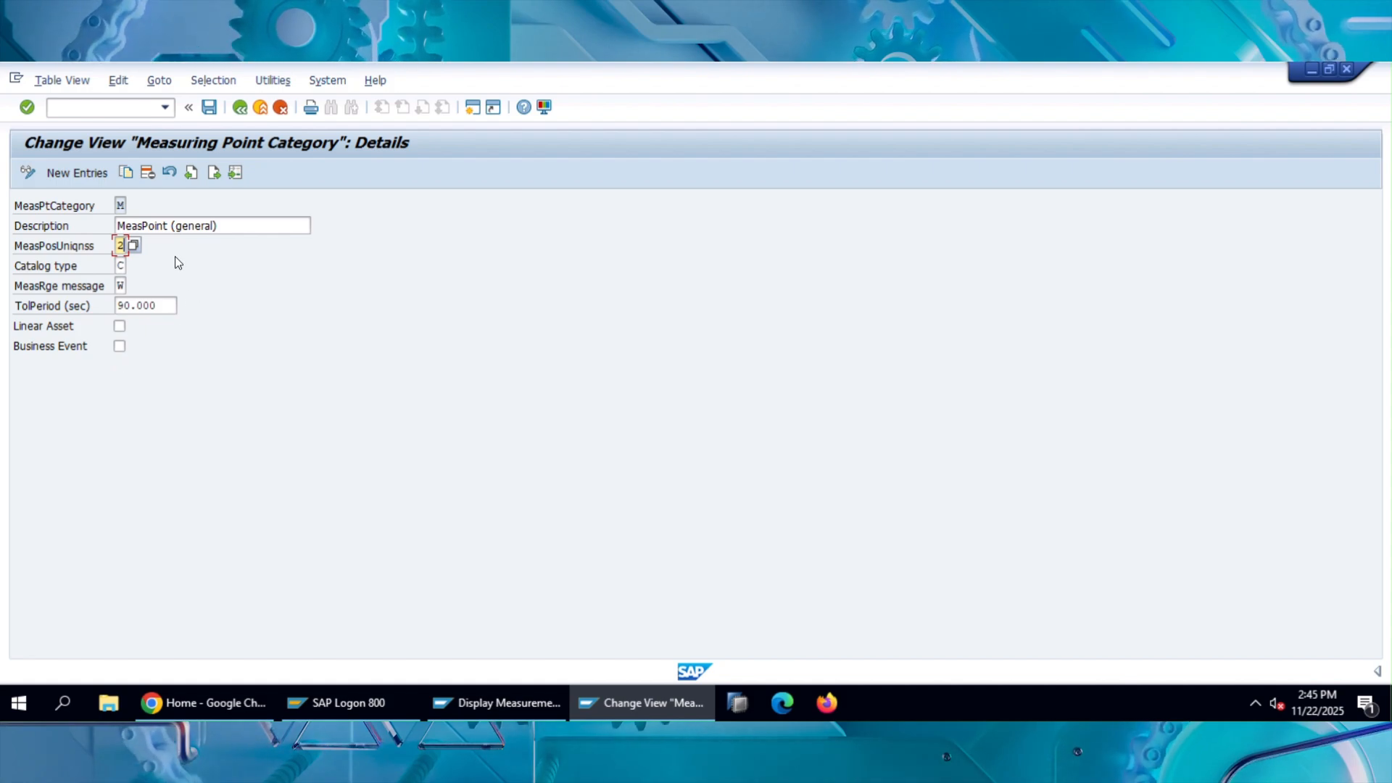
# Show the possible catalog types for category M, locate Overview of Damage, and close the list without choosing.
pyautogui.click(121, 266)
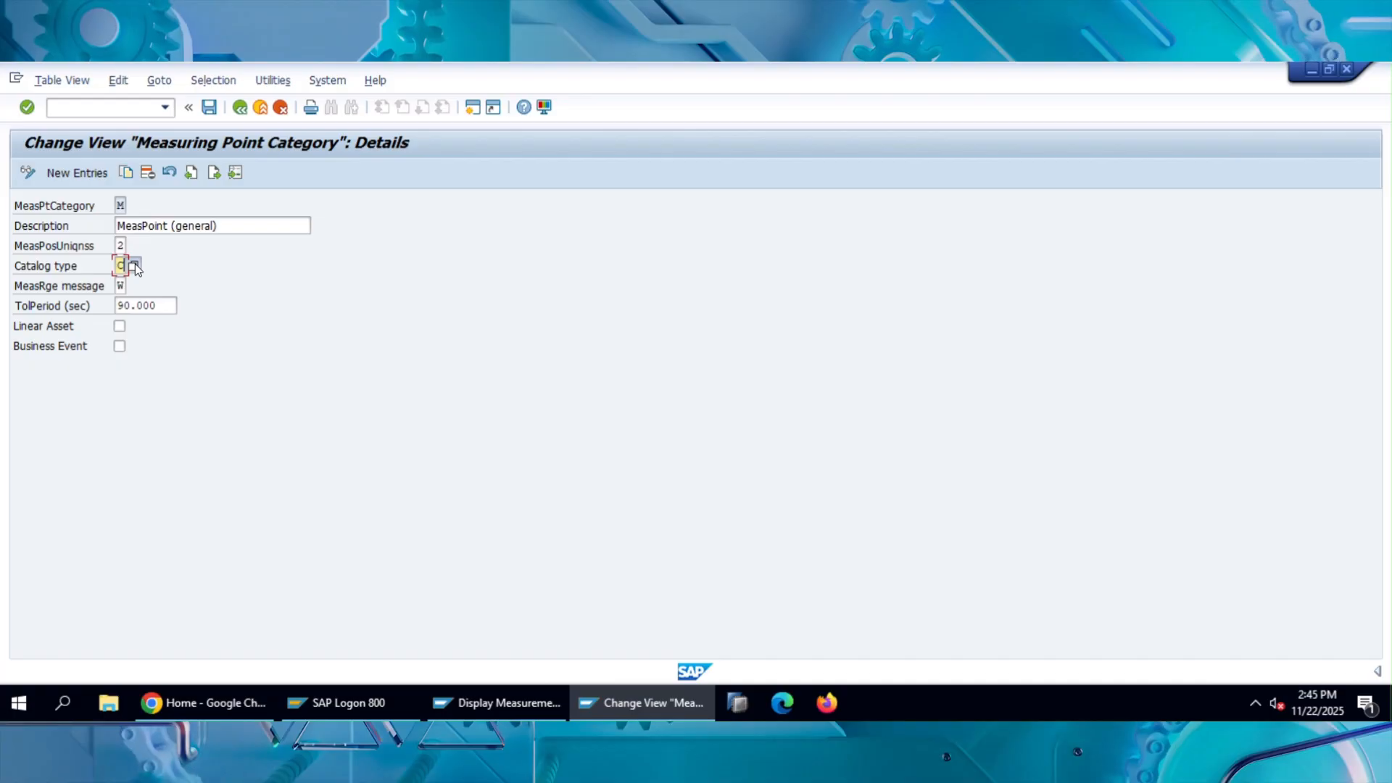
pyautogui.click(134, 265)
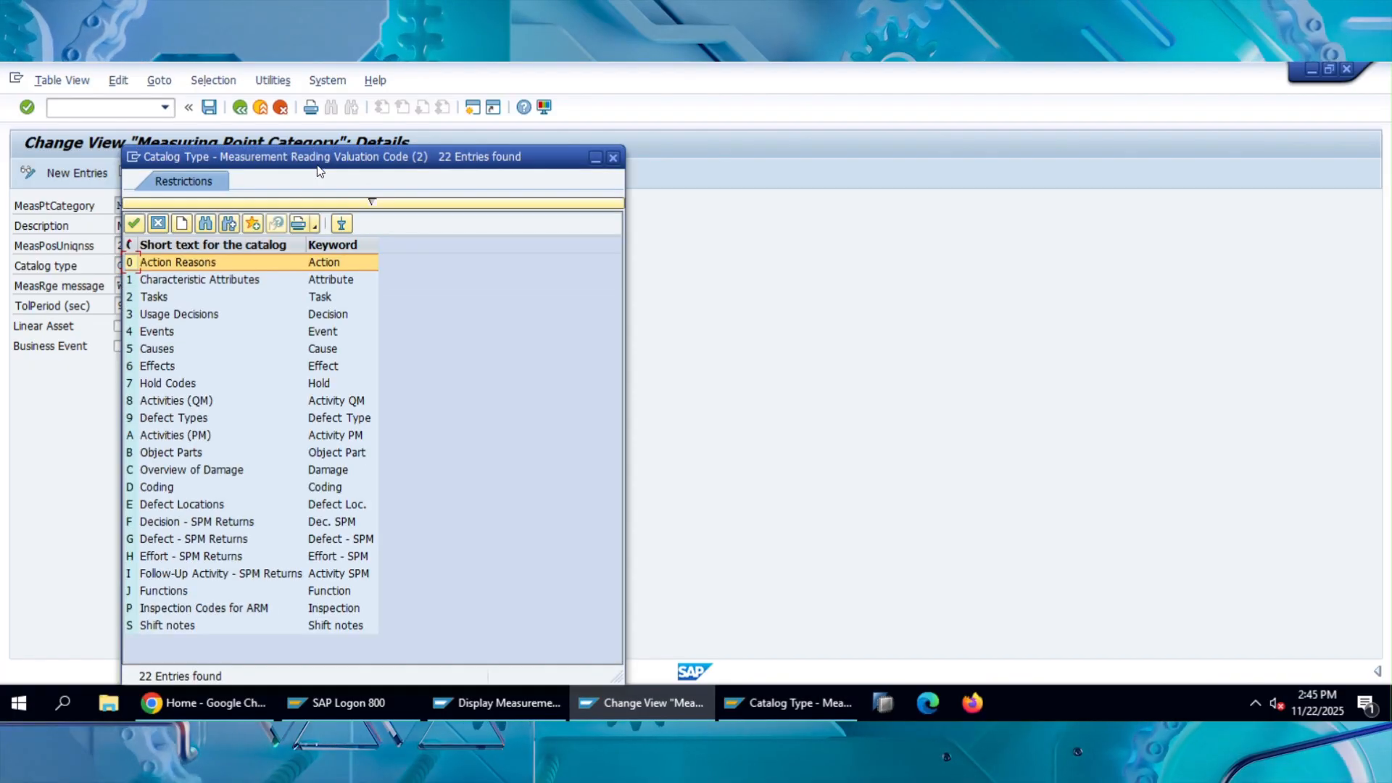
pyautogui.moveTo(319, 160); pyautogui.dragTo(654, 106)
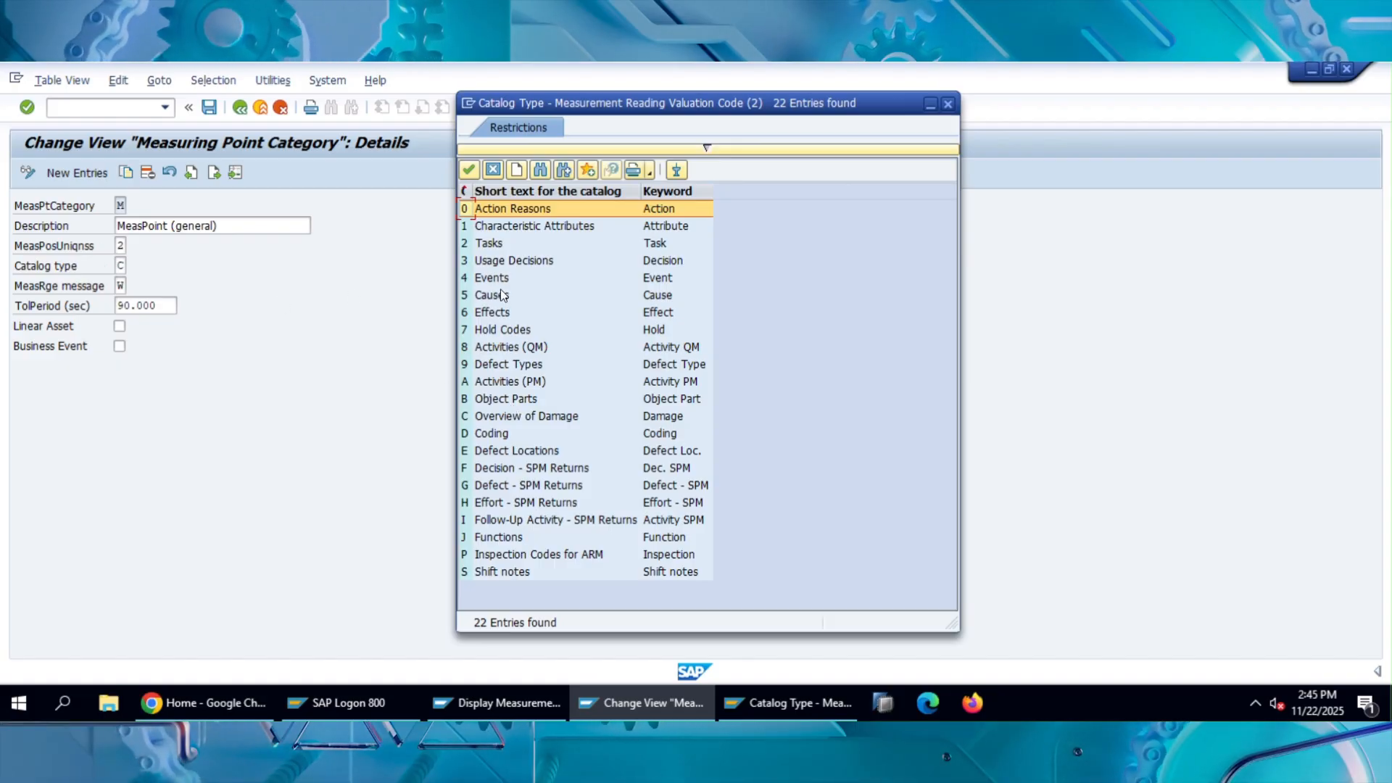
pyautogui.click(516, 420)
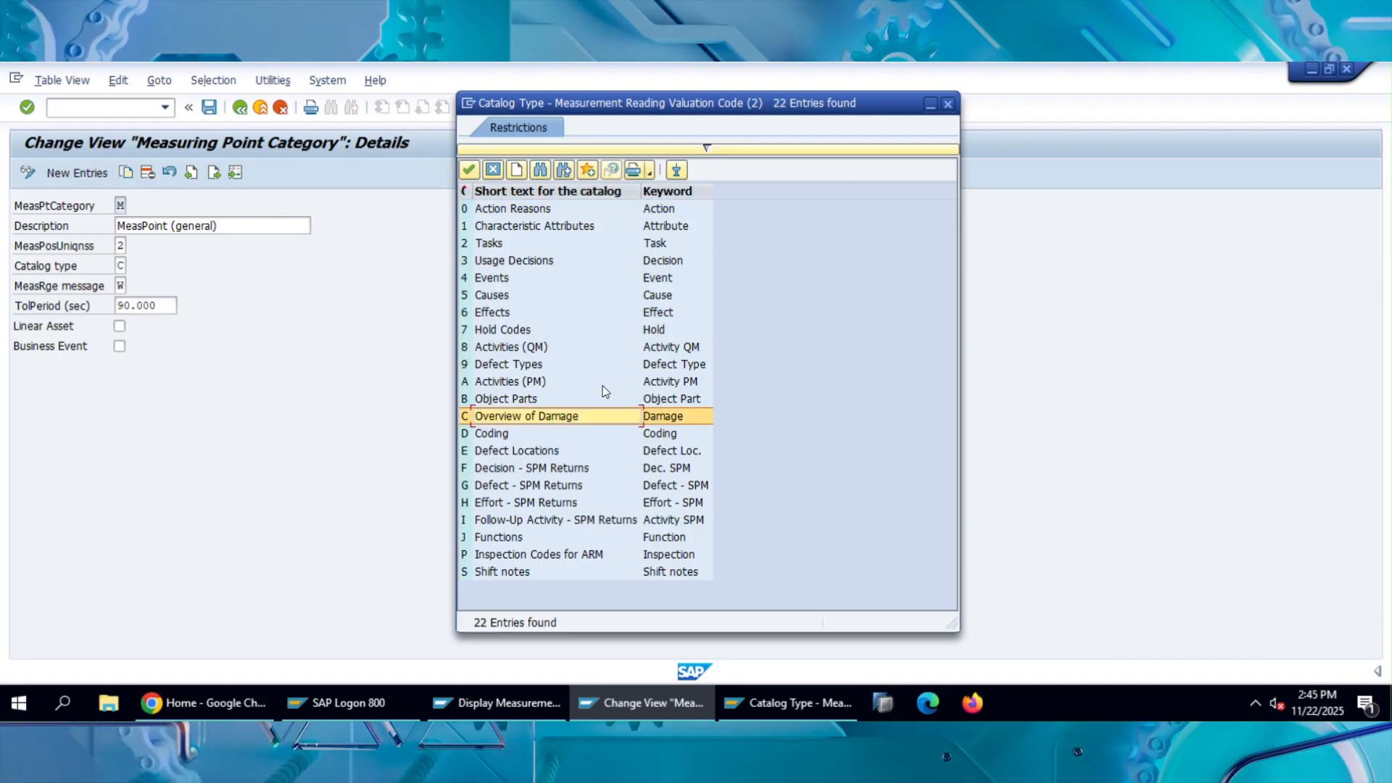
pyautogui.click(946, 104)
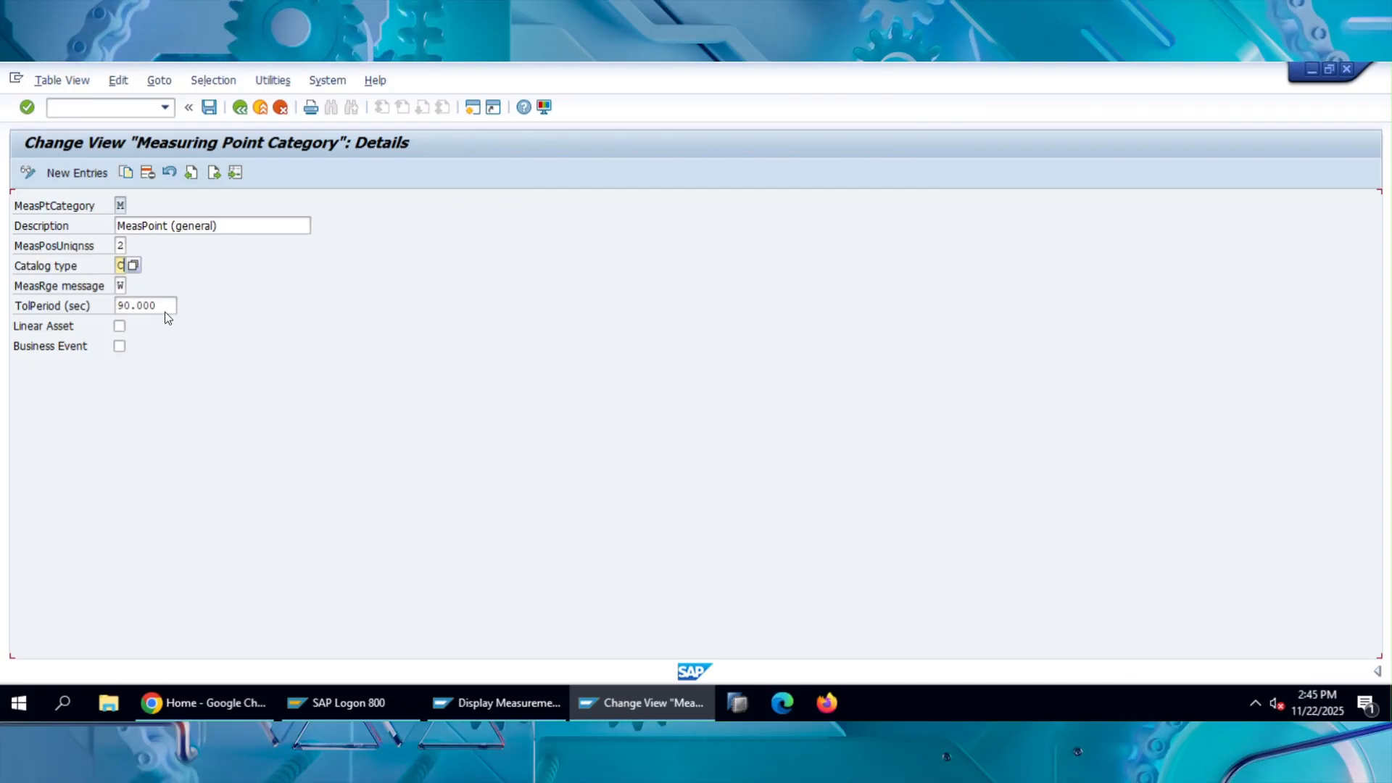
# Show the possible MeasRge message values for category M, highlight Warning, and close the list without choosing.
pyautogui.click(128, 285)
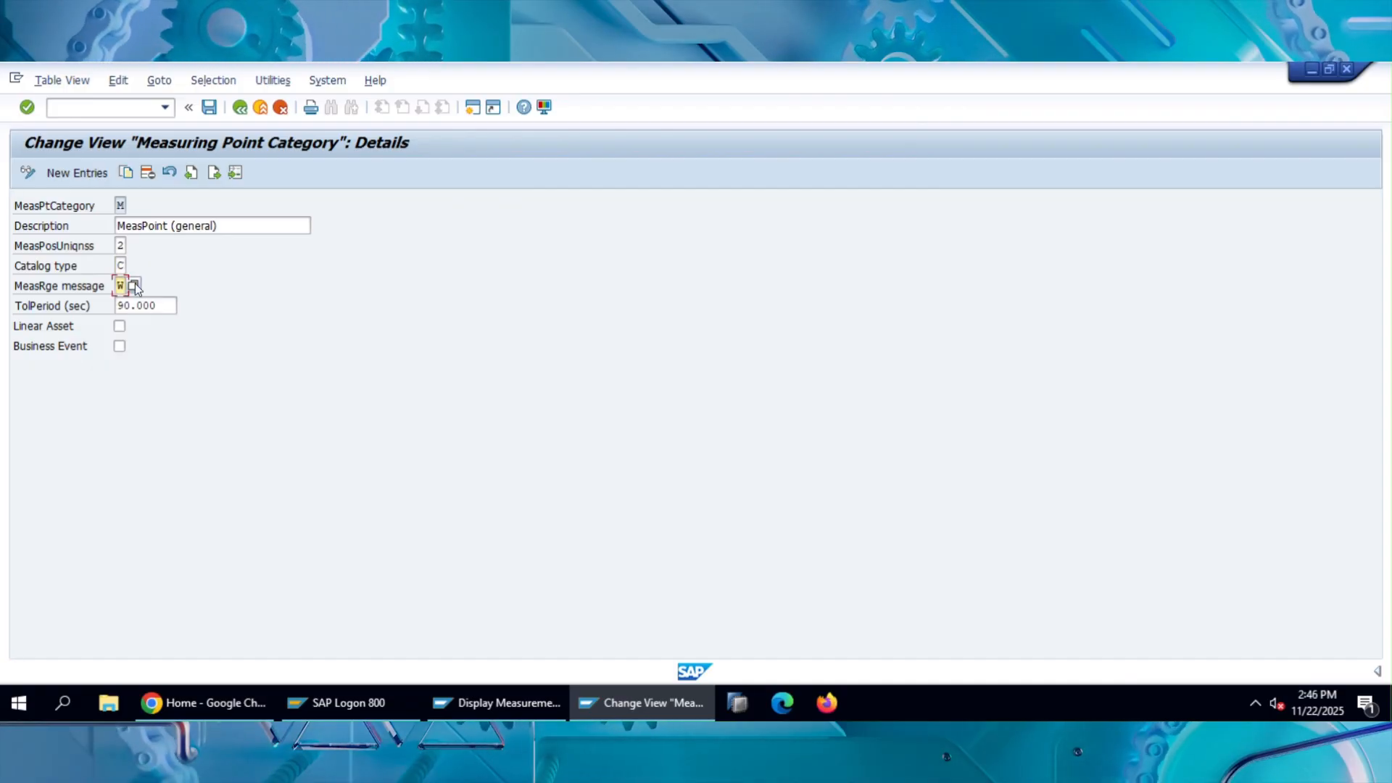
pyautogui.press('F4')
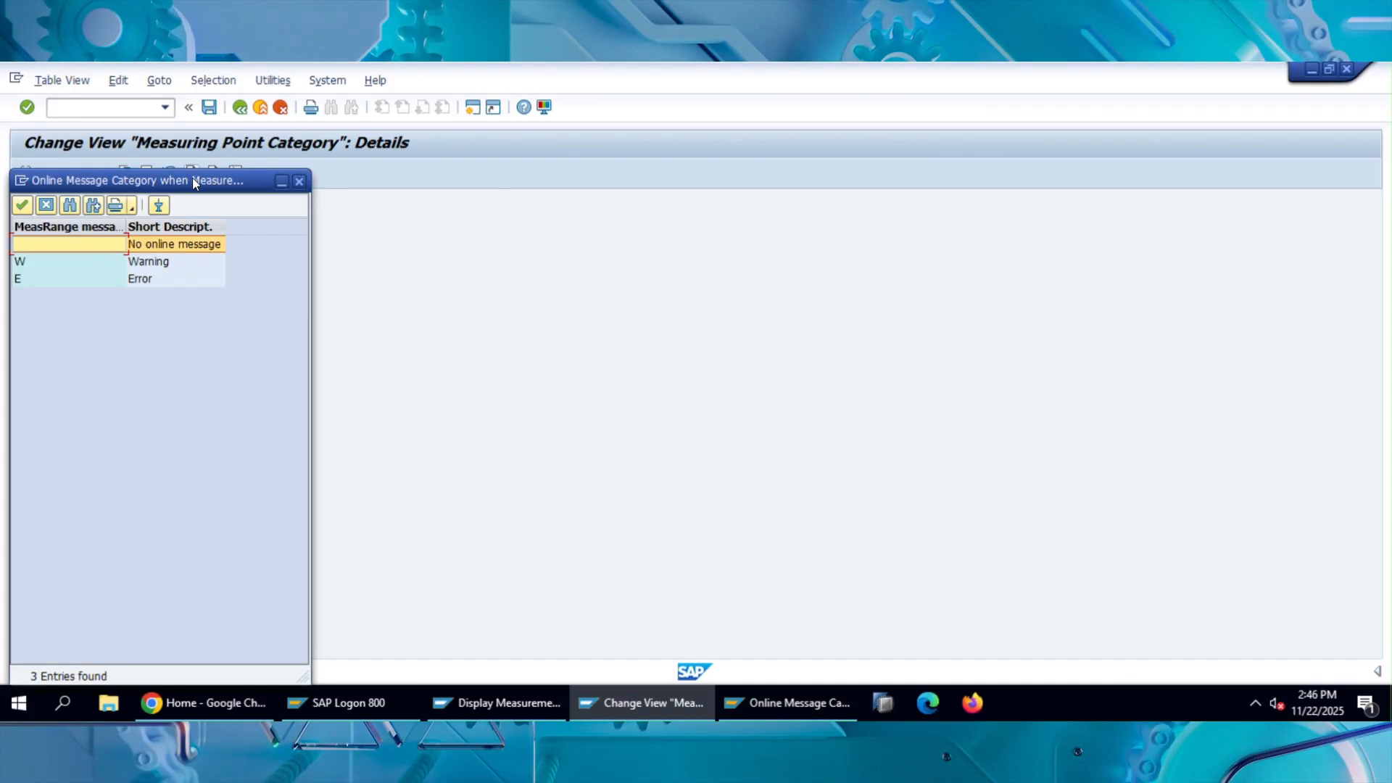
pyautogui.moveTo(193, 177); pyautogui.dragTo(699, 137)
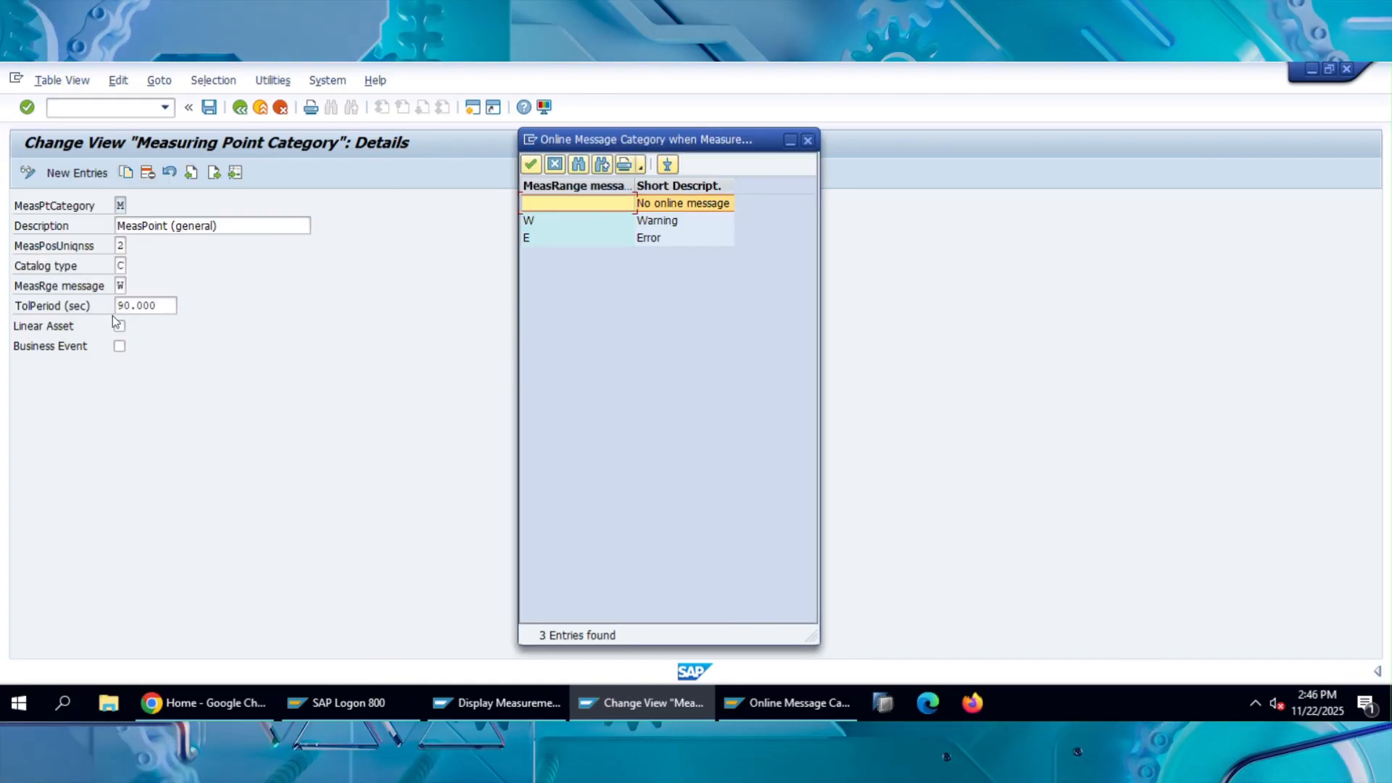
pyautogui.click(670, 219)
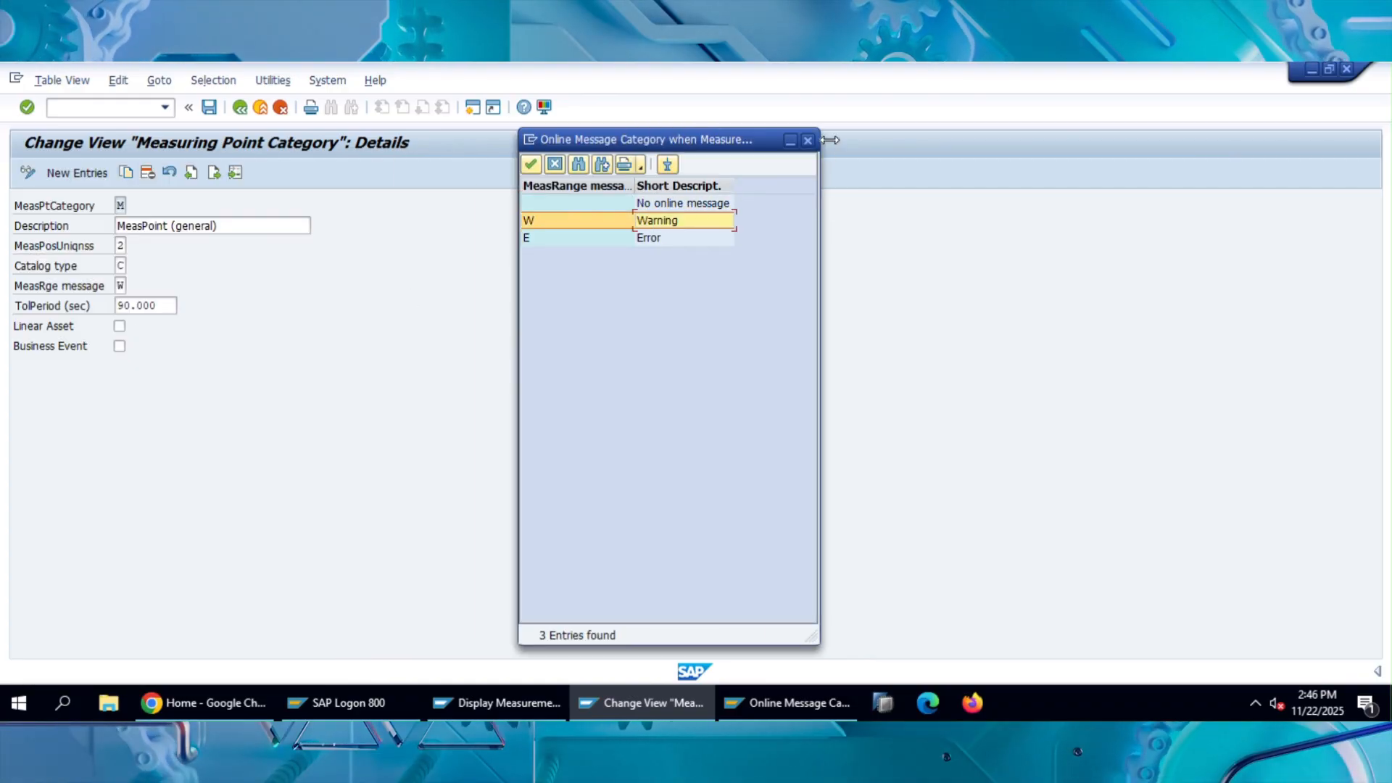
pyautogui.click(809, 140)
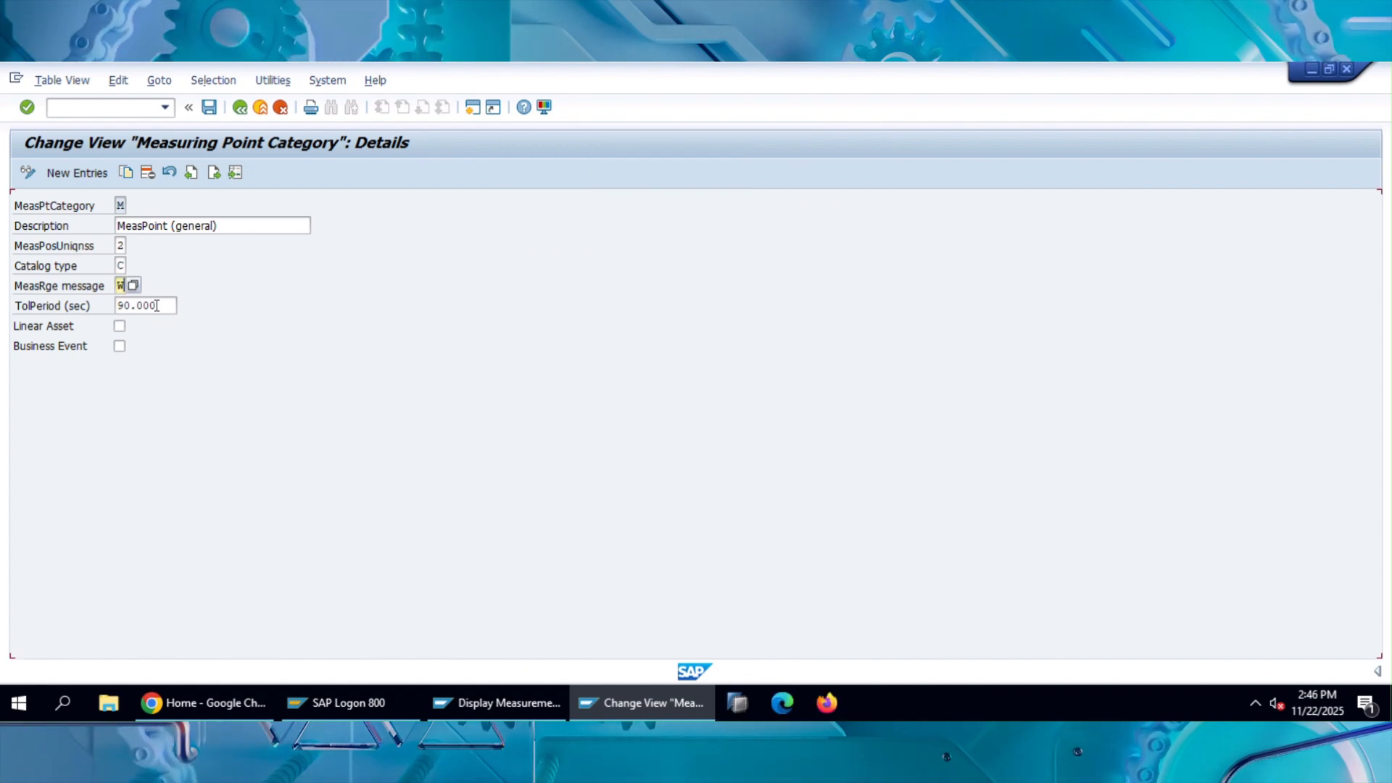
# Review the TolPeriod (sec) setting of category M and return to the measuring point category overview.
pyautogui.moveTo(162, 305); pyautogui.dragTo(127, 312)
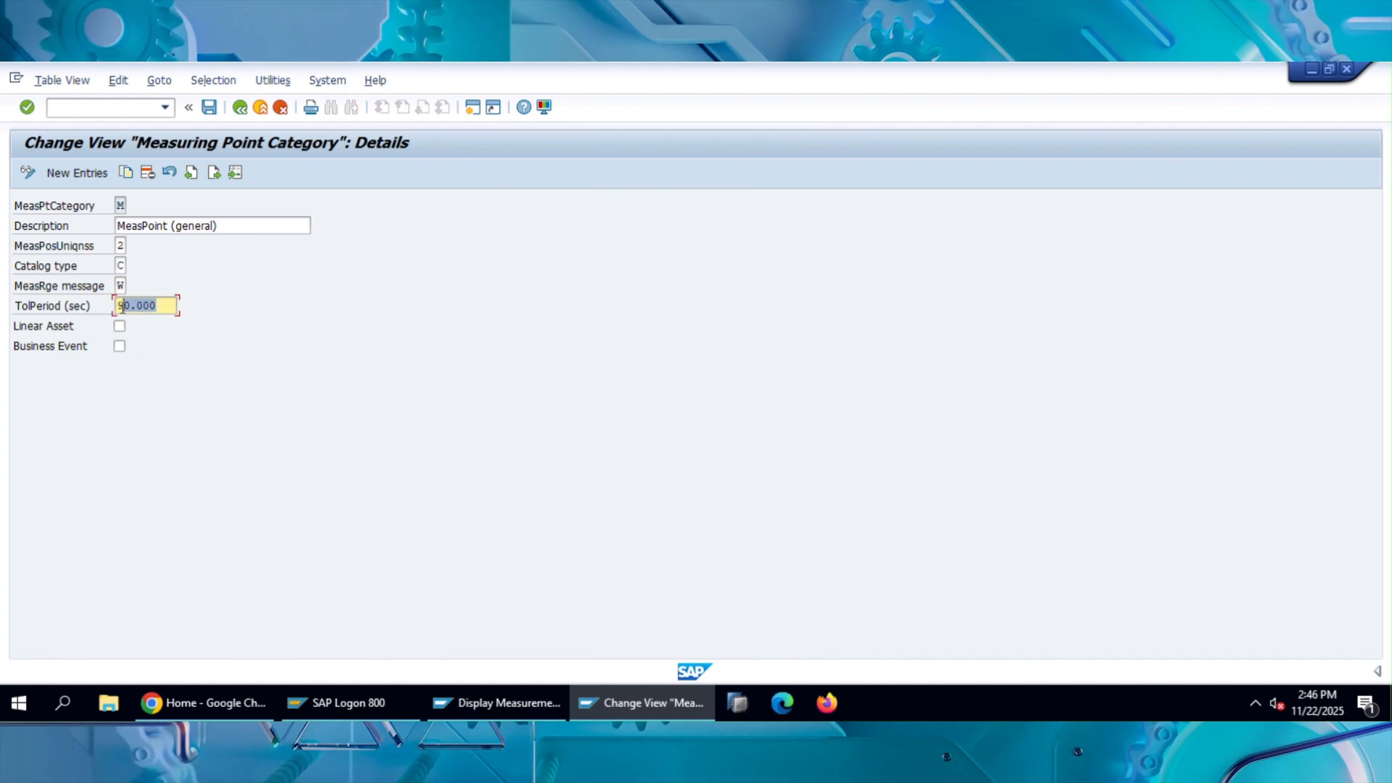
pyautogui.click(171, 305)
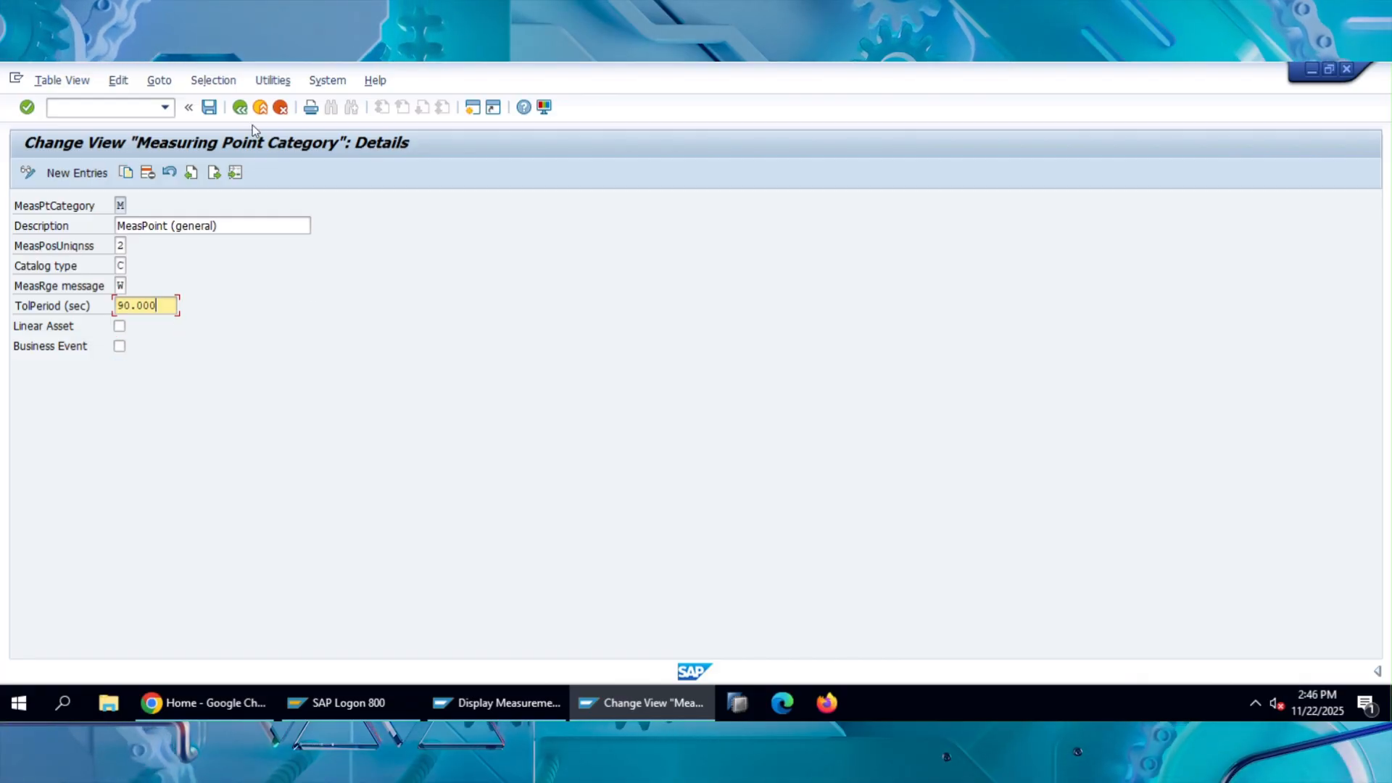
pyautogui.click(240, 109)
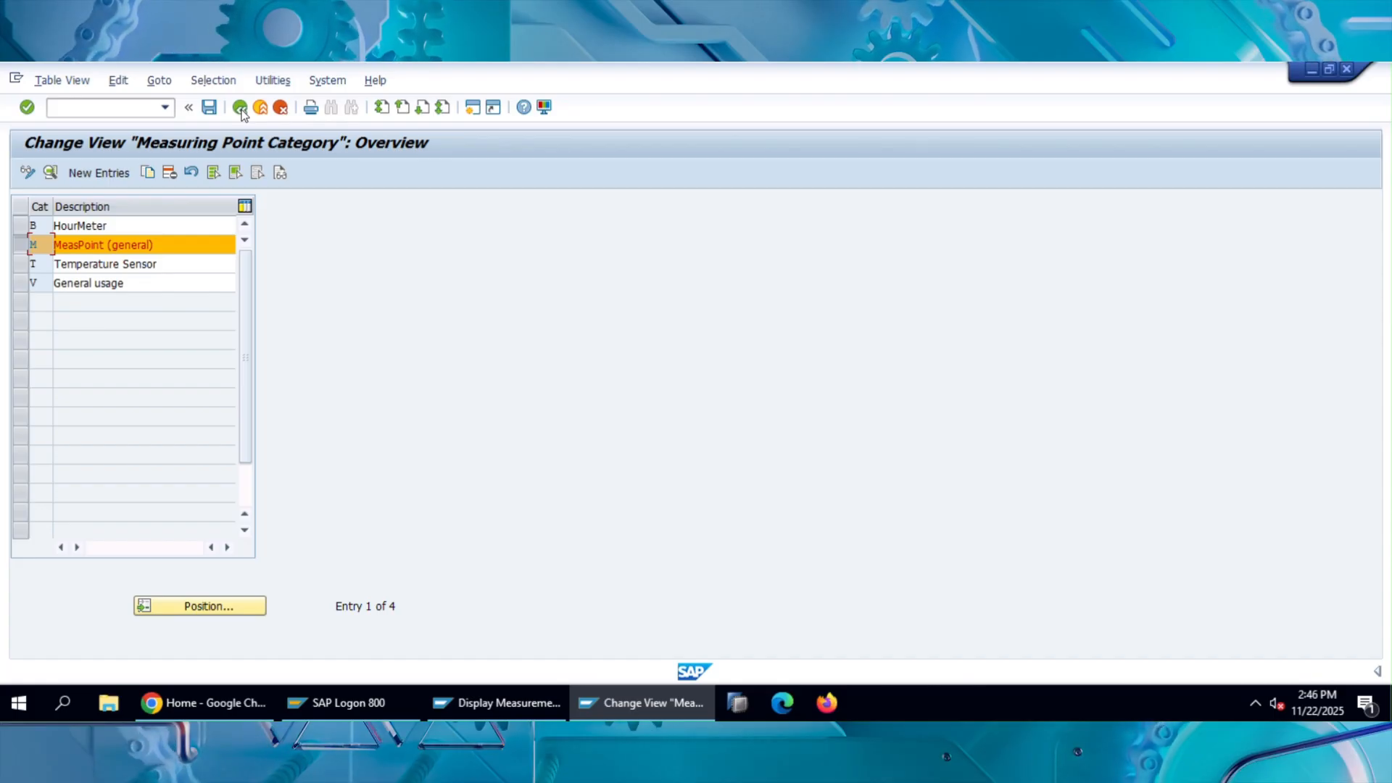
# Try to display the details of the General usage and HourMeter categories, and return to the IMG activity structure.
pyautogui.doubleClick(44, 288)
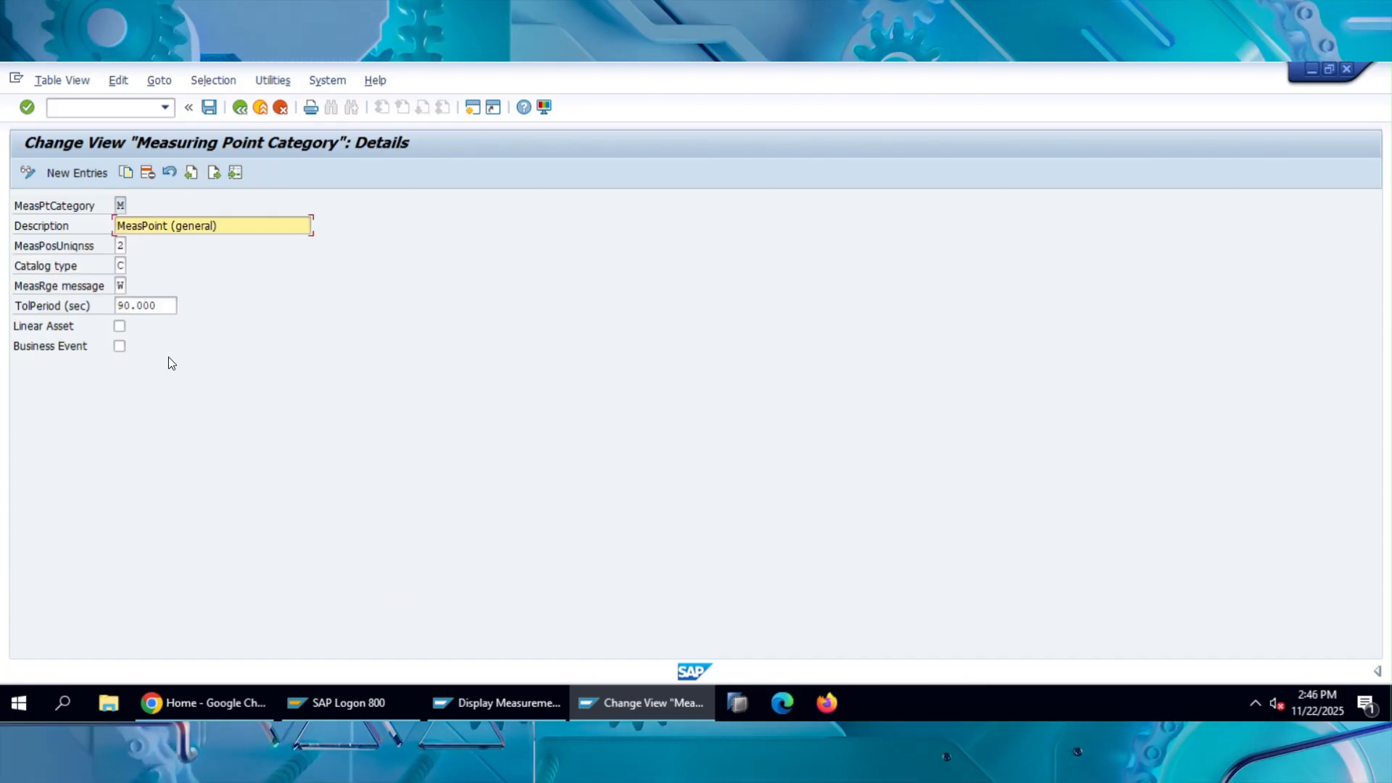
pyautogui.click(239, 107)
pyautogui.doubleClick(99, 229)
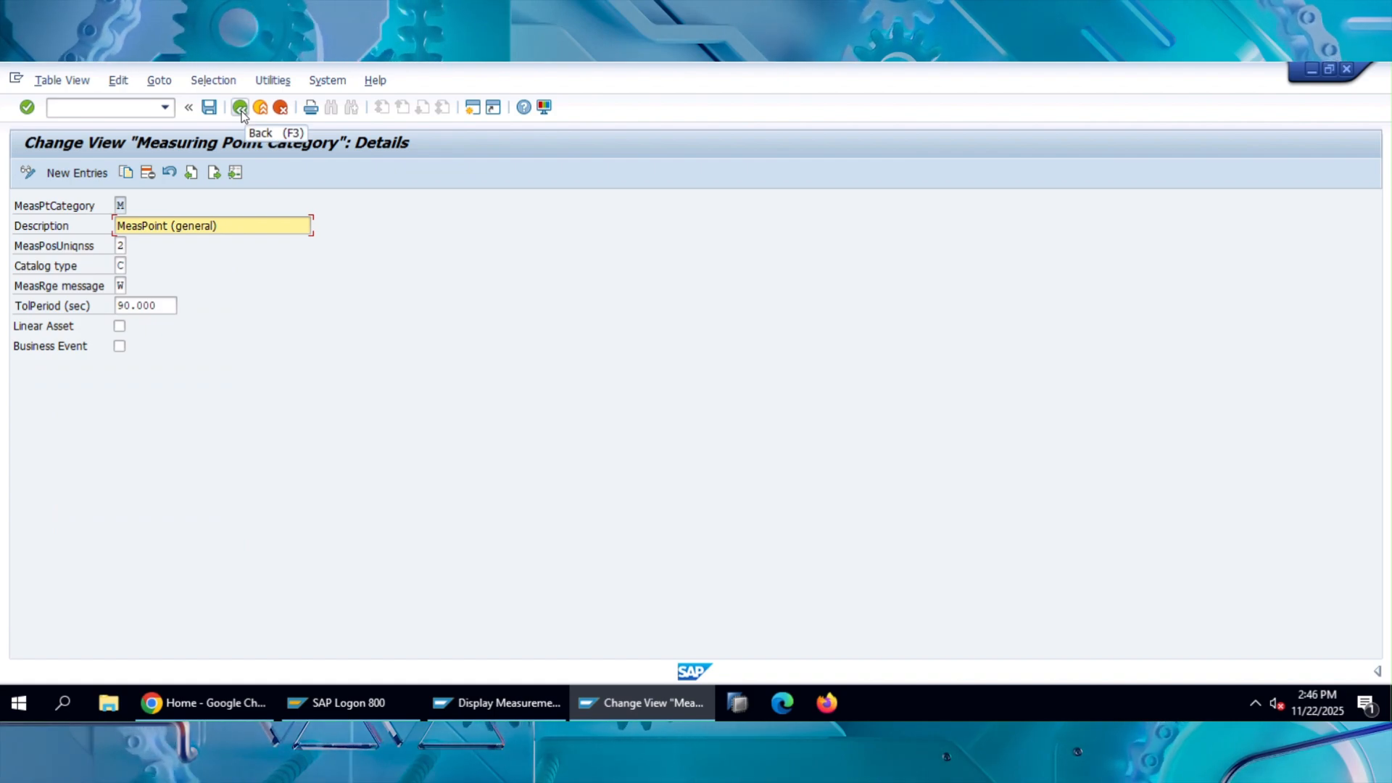
pyautogui.click(240, 108)
pyautogui.doubleClick(98, 224)
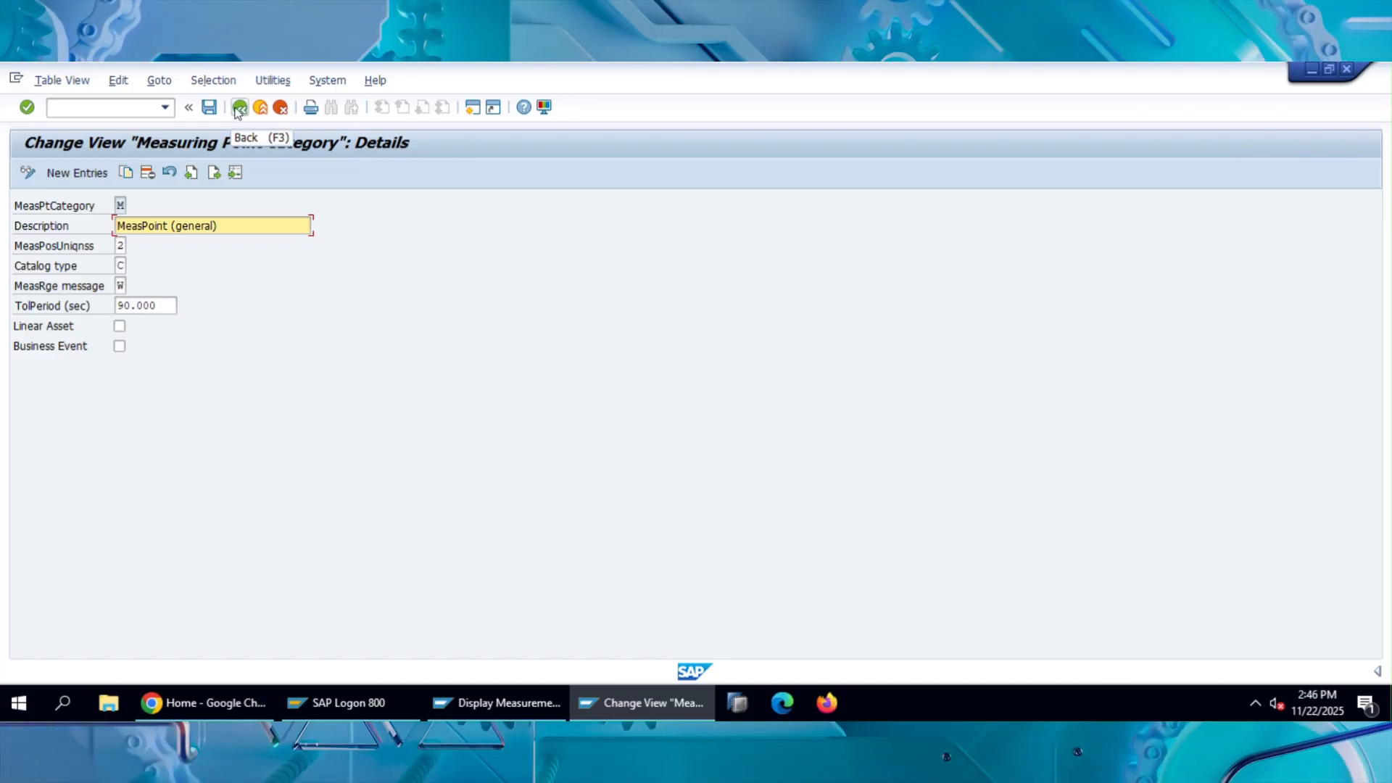
pyautogui.click(192, 174)
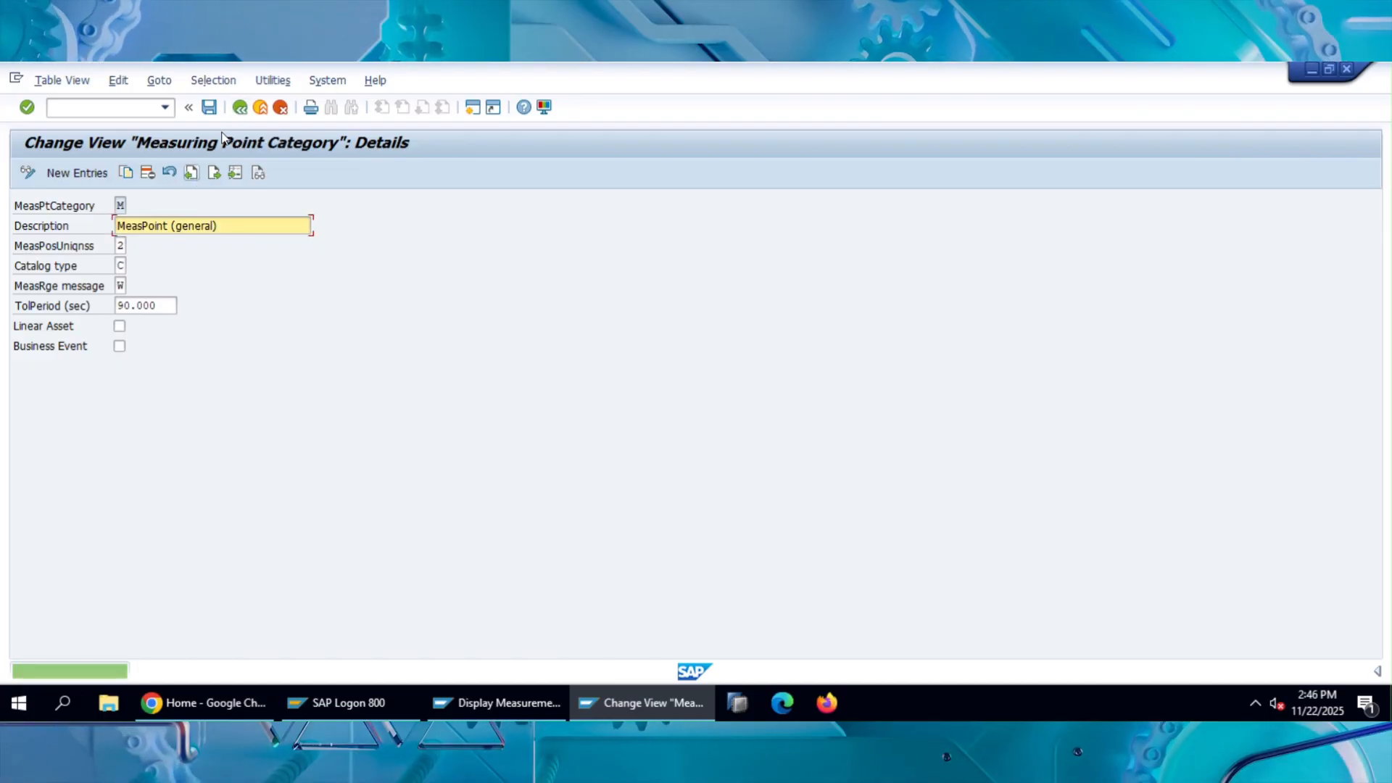
pyautogui.click(242, 109)
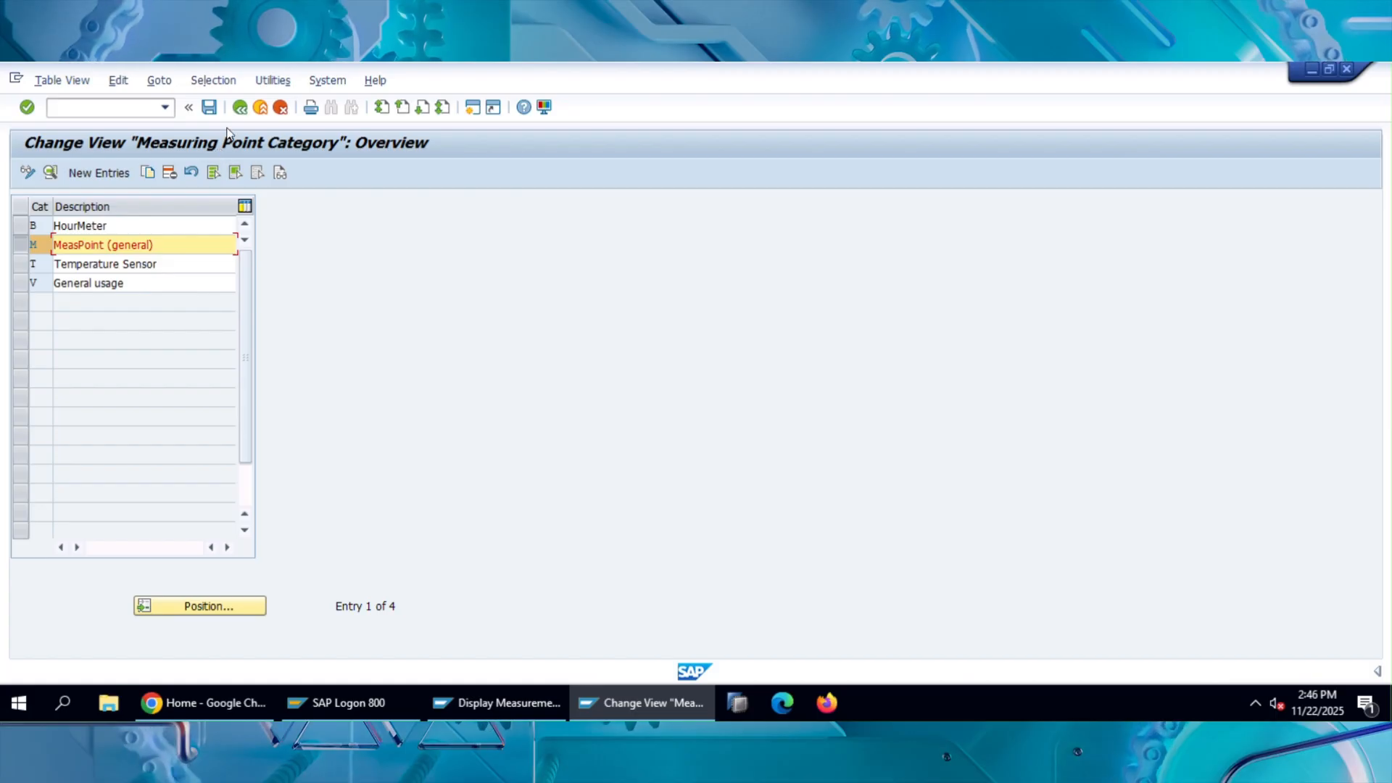
pyautogui.click(240, 107)
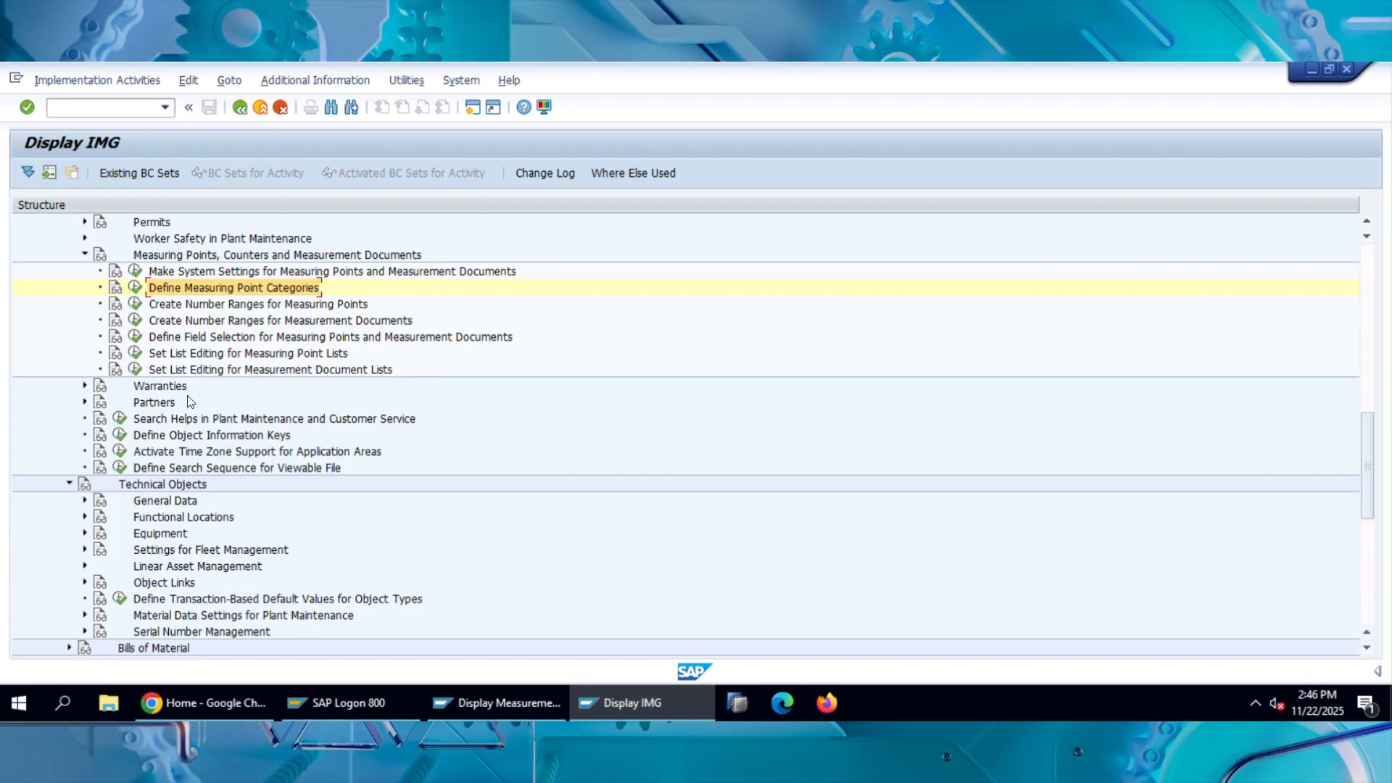
# Open Create Number Ranges for Measuring Points and display the intervals of number range object IMPT.
pyautogui.click(289, 307)
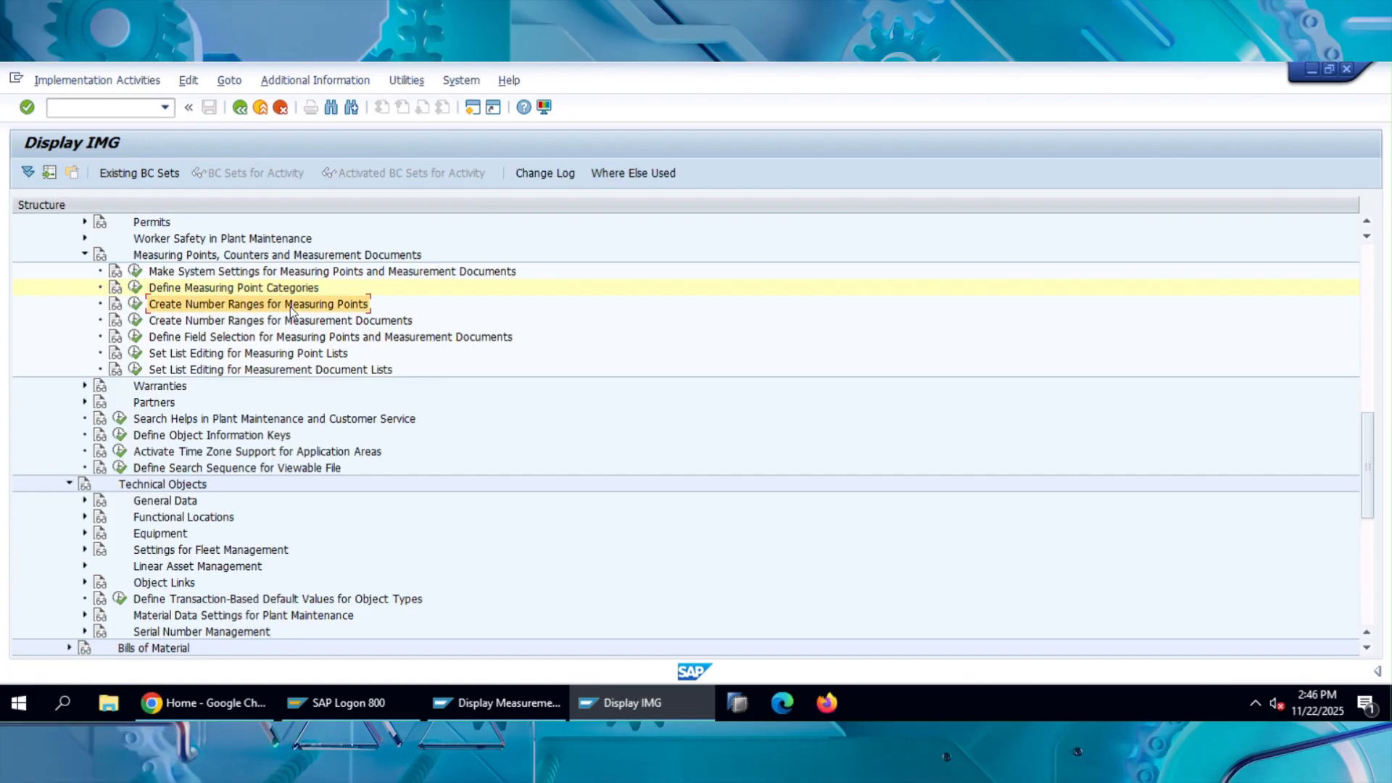
pyautogui.click(135, 305)
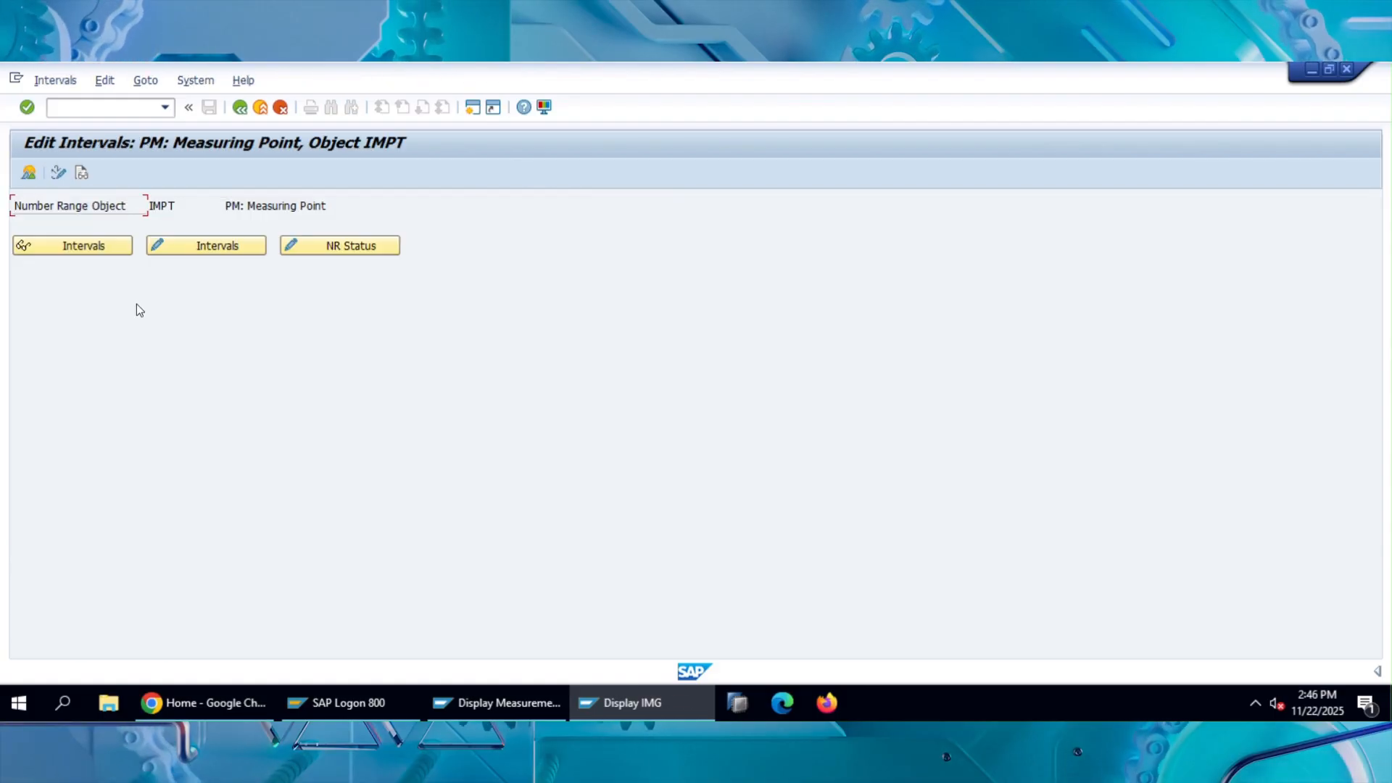
pyautogui.click(102, 249)
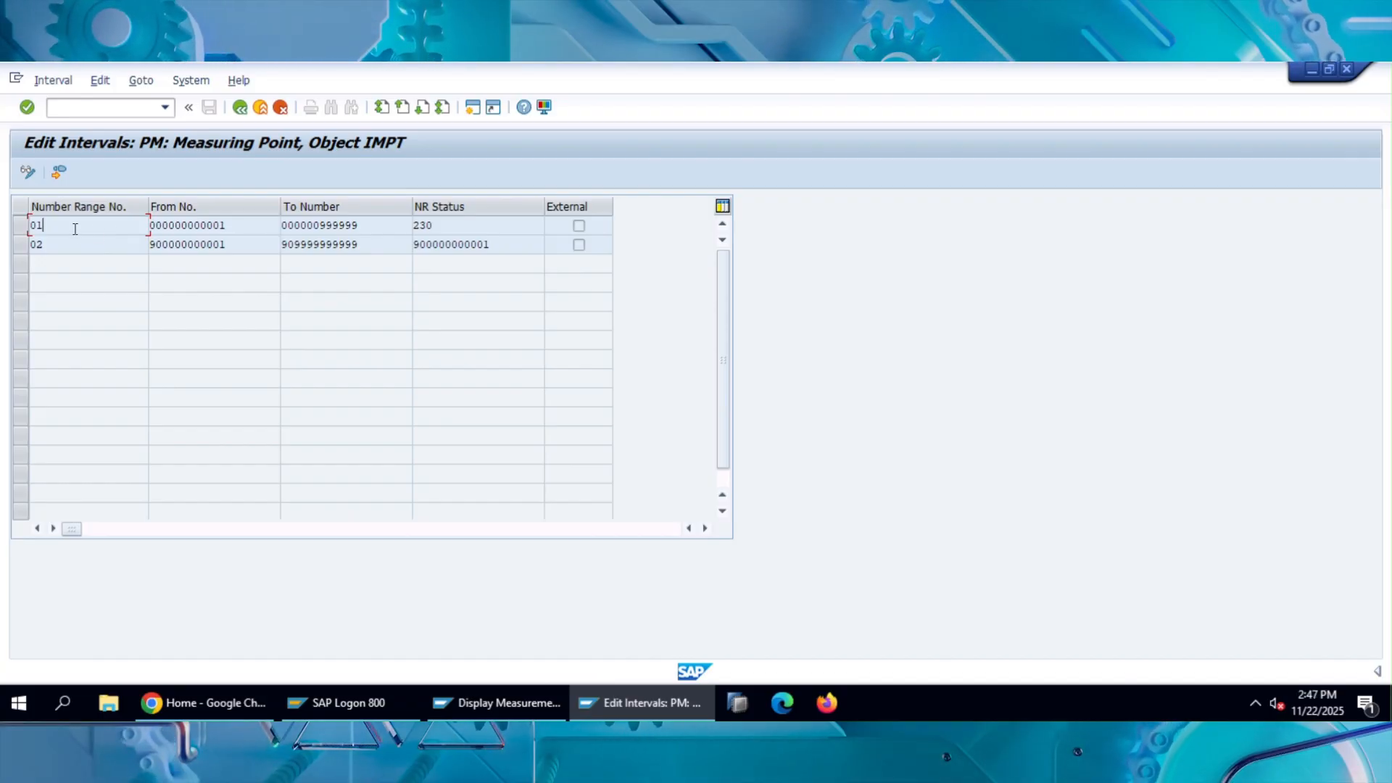
# Examine the From No., To Number and NR Status of measuring point number range 01.
pyautogui.press('Tab')
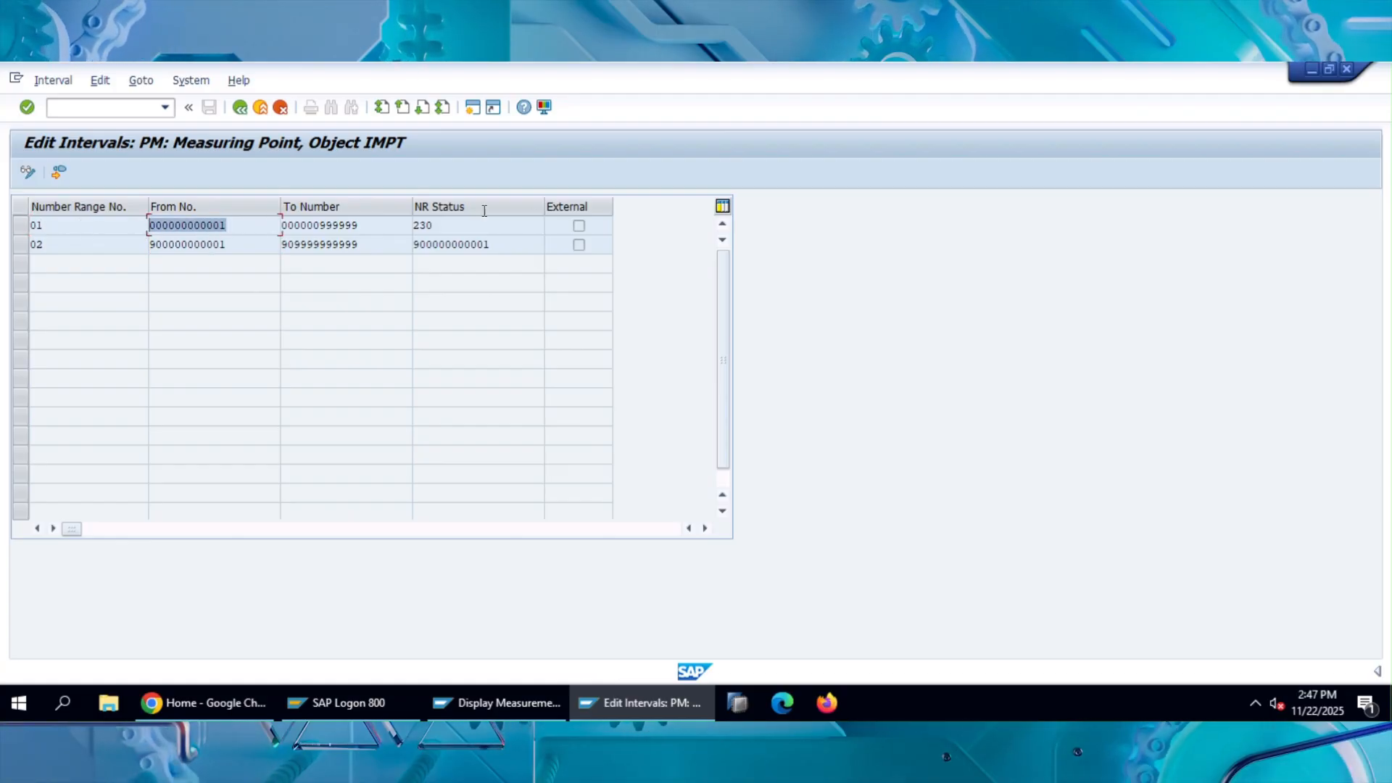
pyautogui.moveTo(359, 226); pyautogui.dragTo(293, 227)
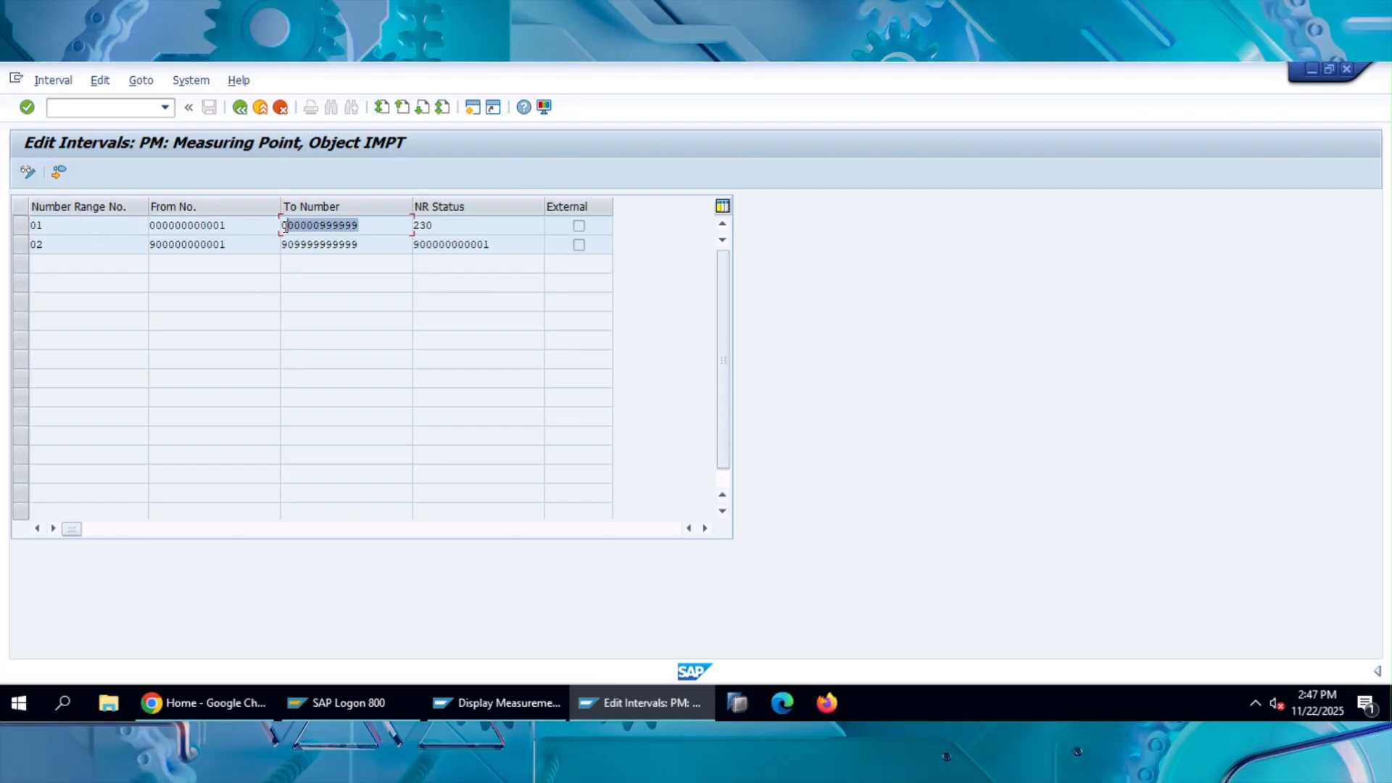
pyautogui.moveTo(458, 227); pyautogui.dragTo(414, 229)
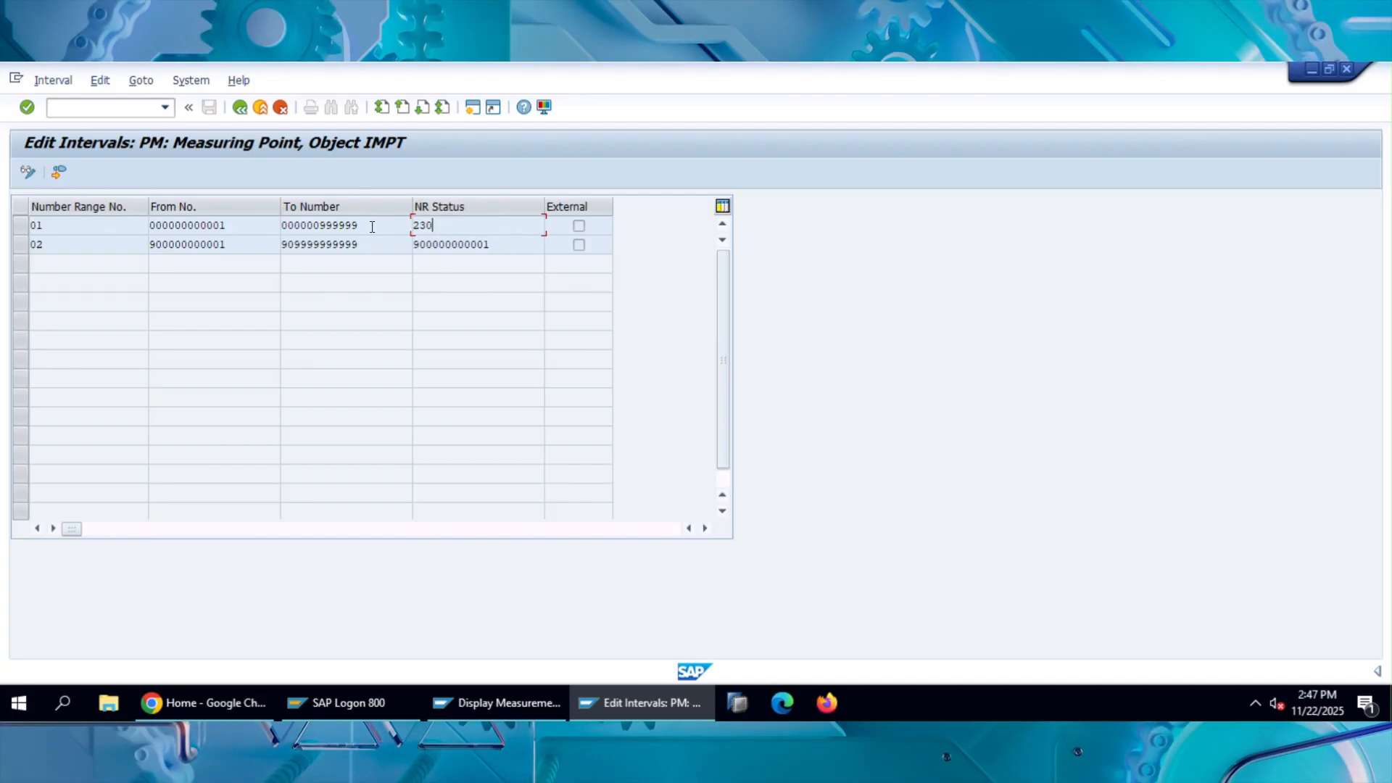
pyautogui.moveTo(369, 226); pyautogui.dragTo(321, 233)
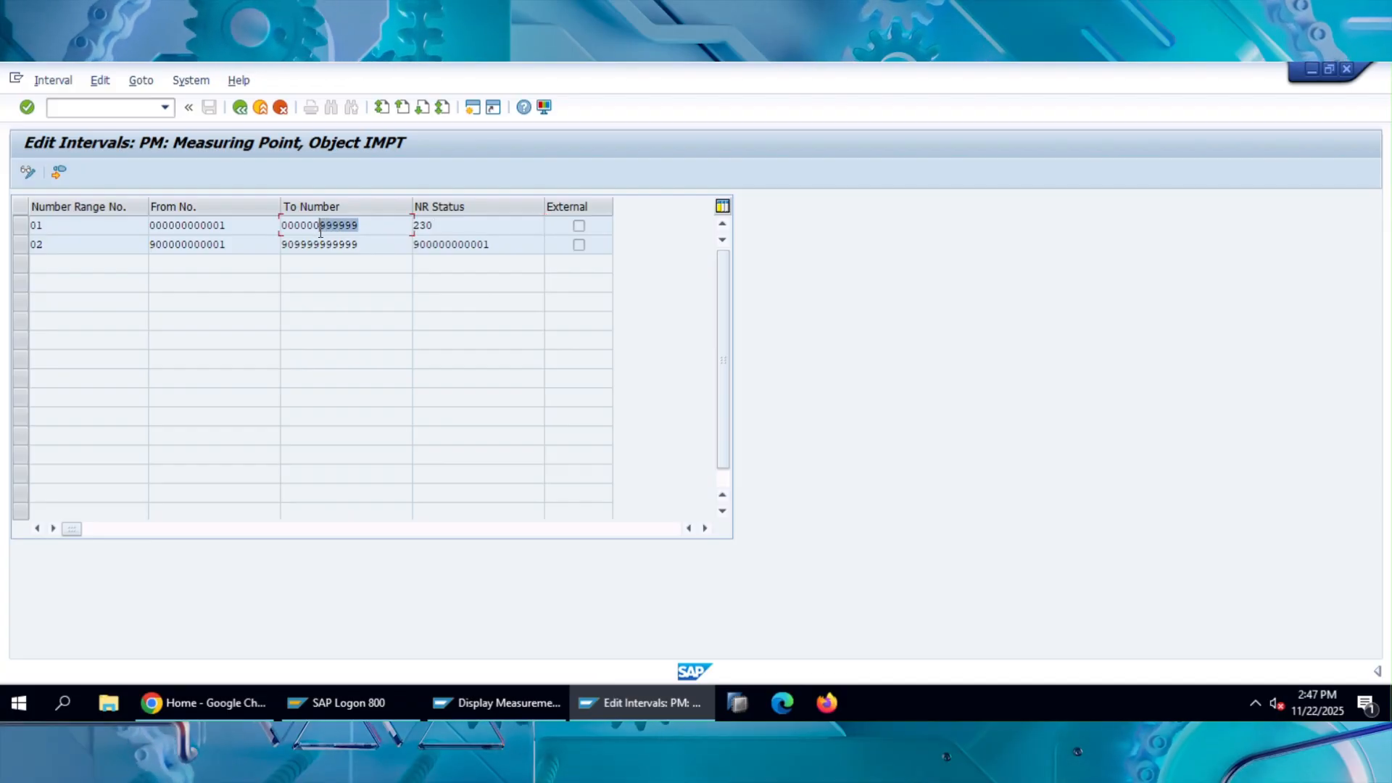
pyautogui.click(355, 227)
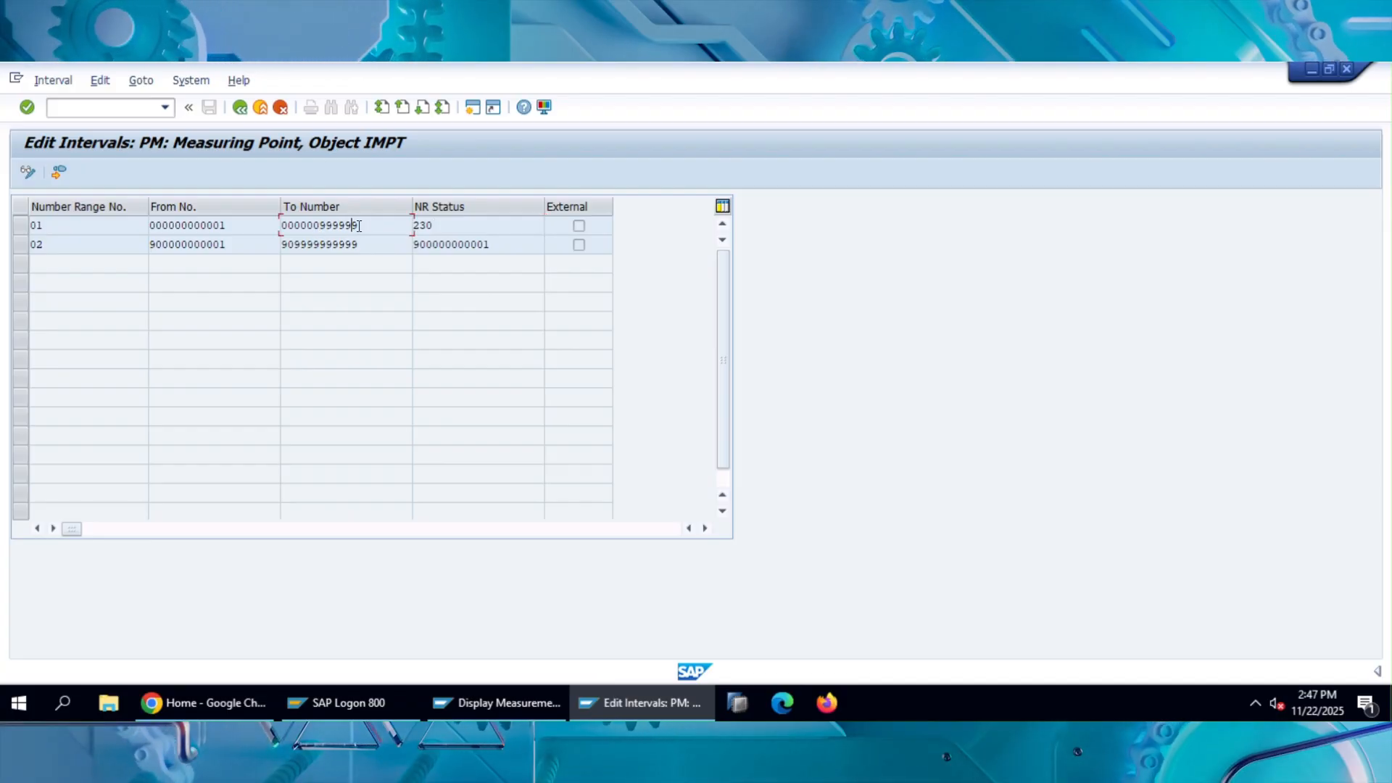
pyautogui.click(438, 225)
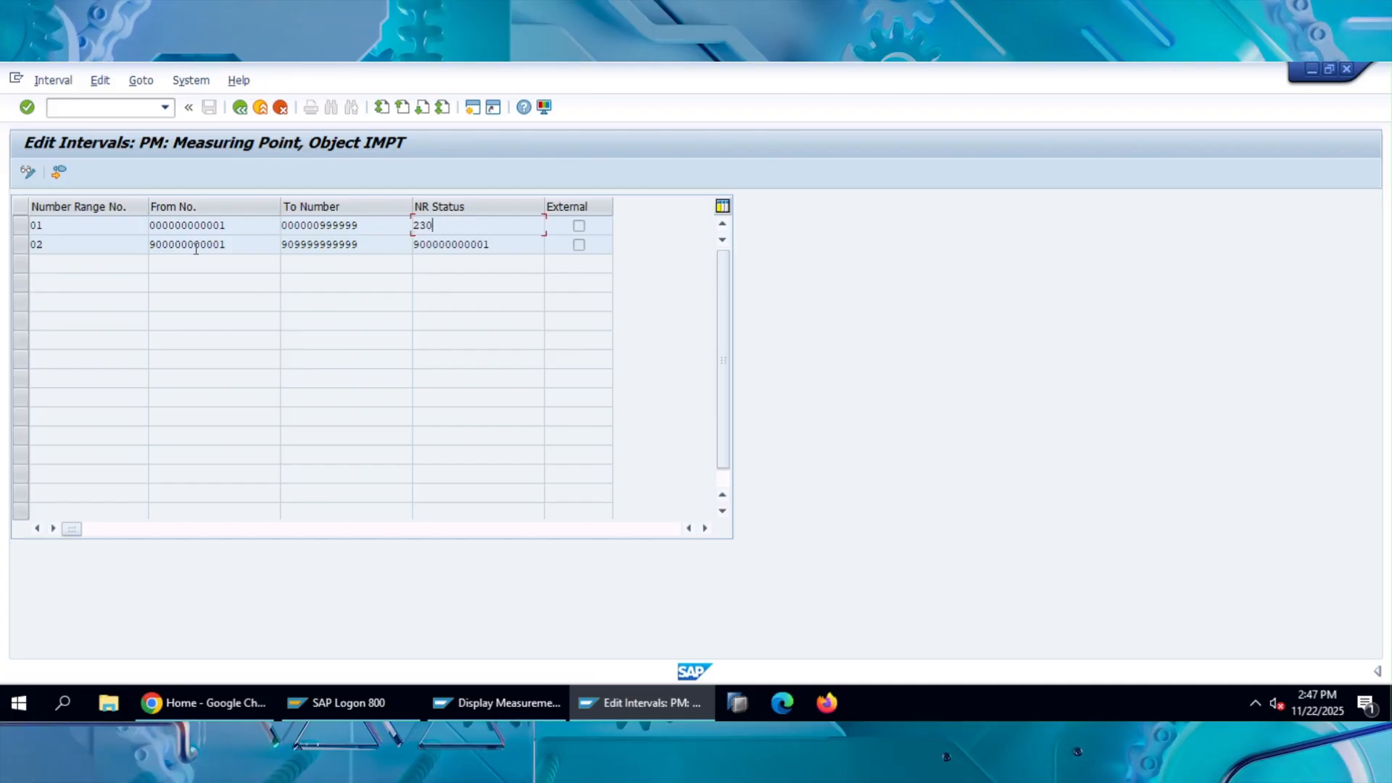
# Highlight the From No. of measuring point number range 02 and return to the number range object's initial screen.
pyautogui.moveTo(174, 248); pyautogui.dragTo(151, 247)
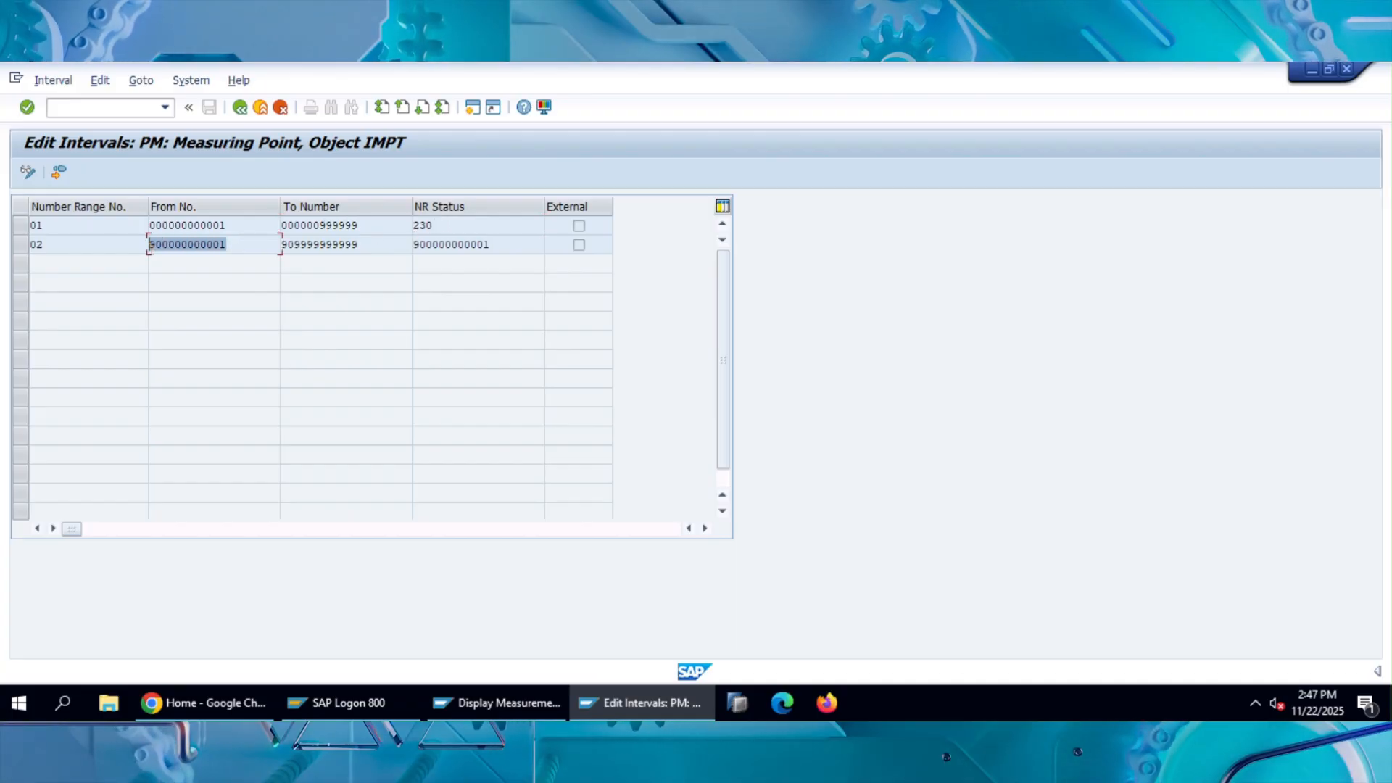
pyautogui.click(113, 241)
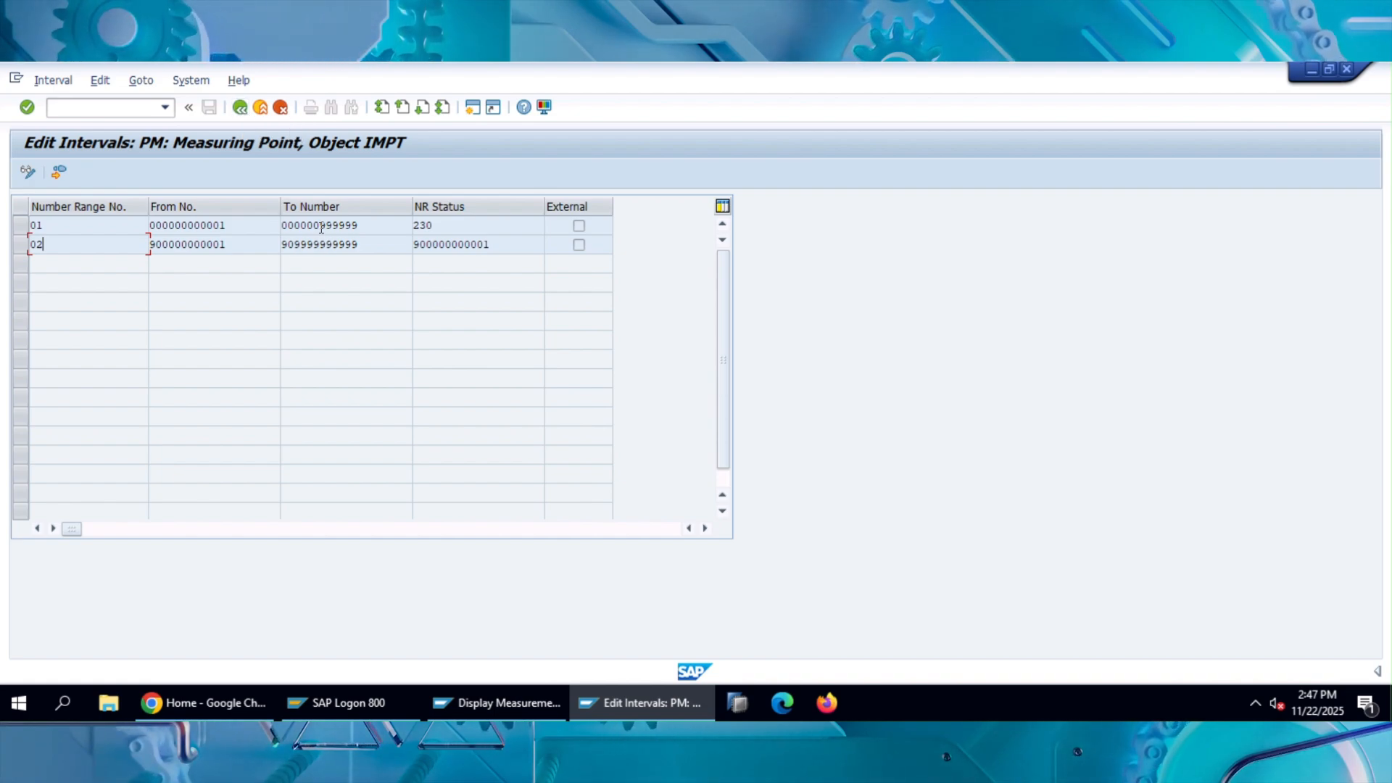
pyautogui.click(240, 108)
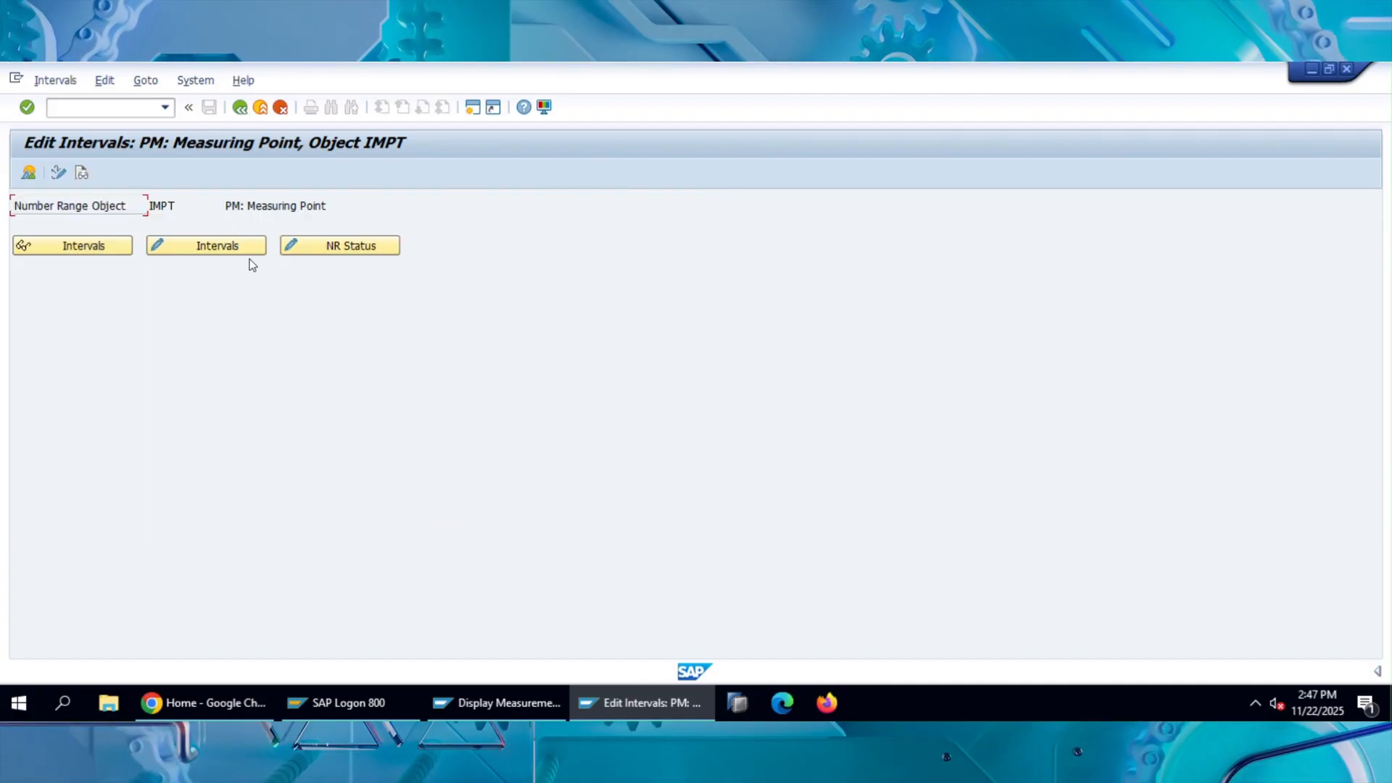
# Display the overview list of the measuring point number ranges and return to the IMG activity structure.
pyautogui.click(31, 172)
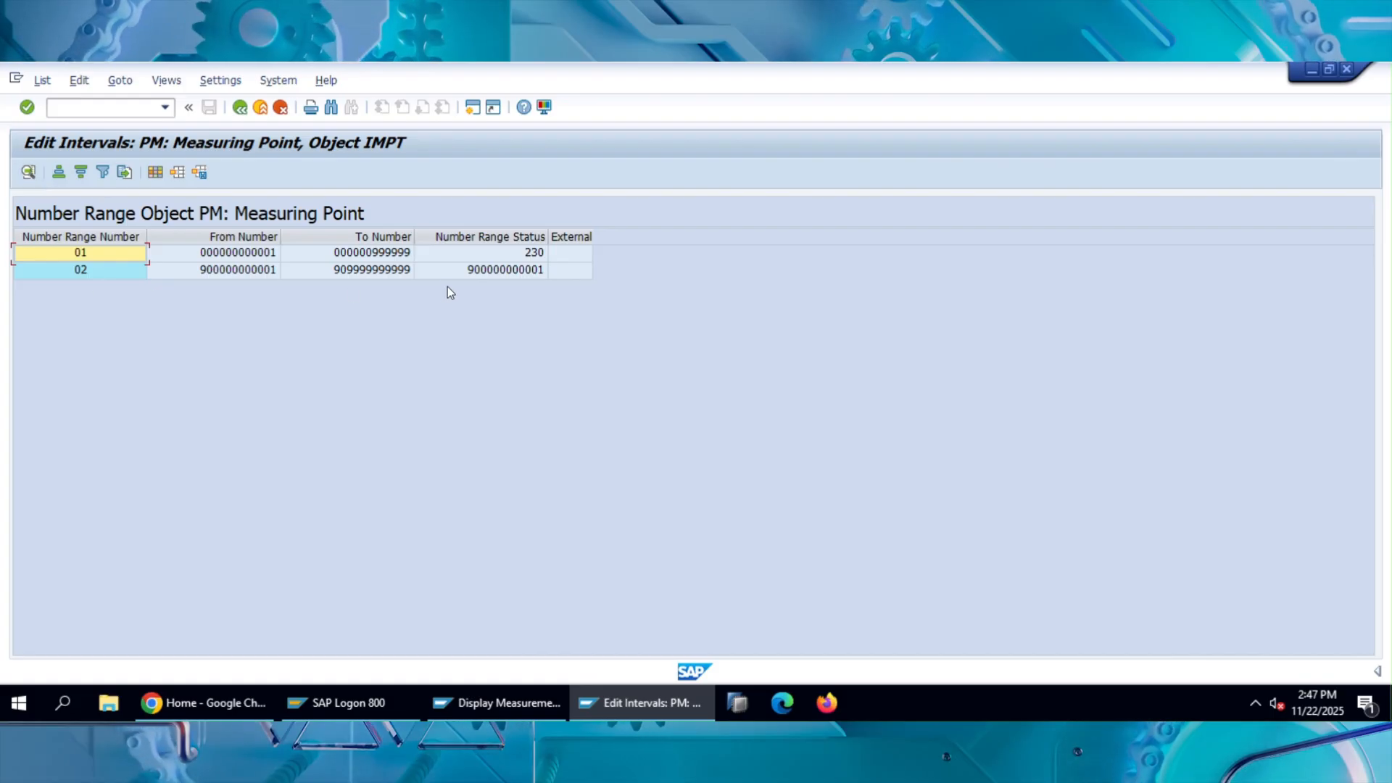
pyautogui.click(240, 108)
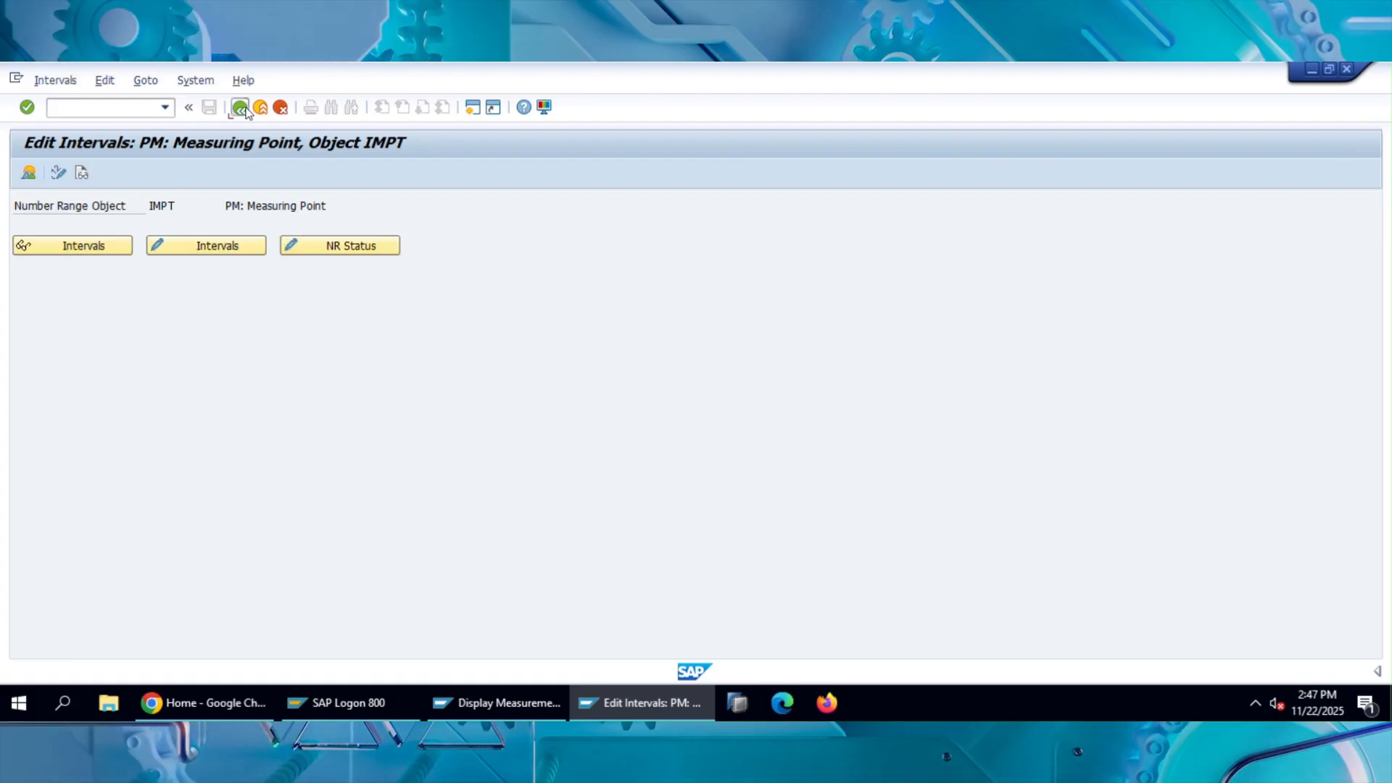
pyautogui.click(240, 108)
# Open Create Number Ranges for Measurement Documents and display the intervals of number range object IMRG.
pyautogui.click(185, 320)
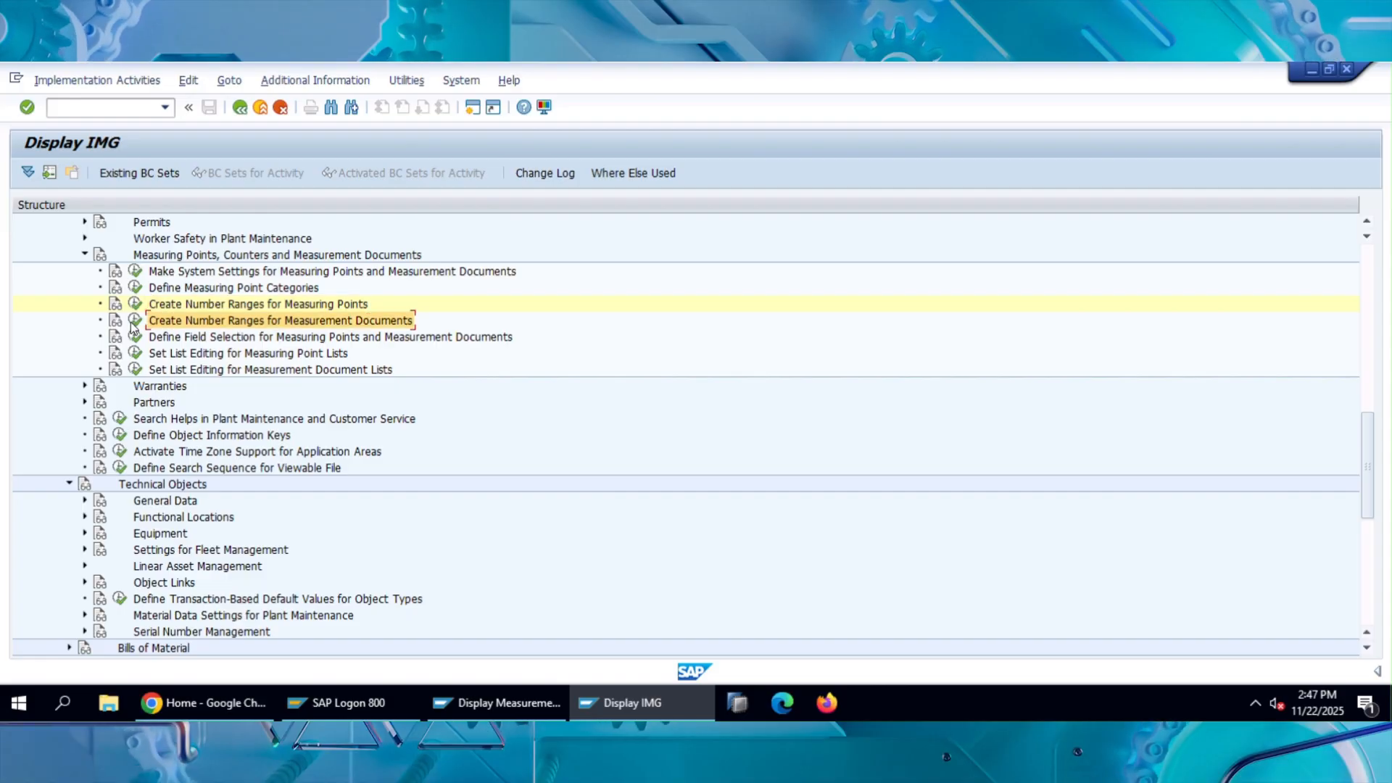
pyautogui.click(135, 320)
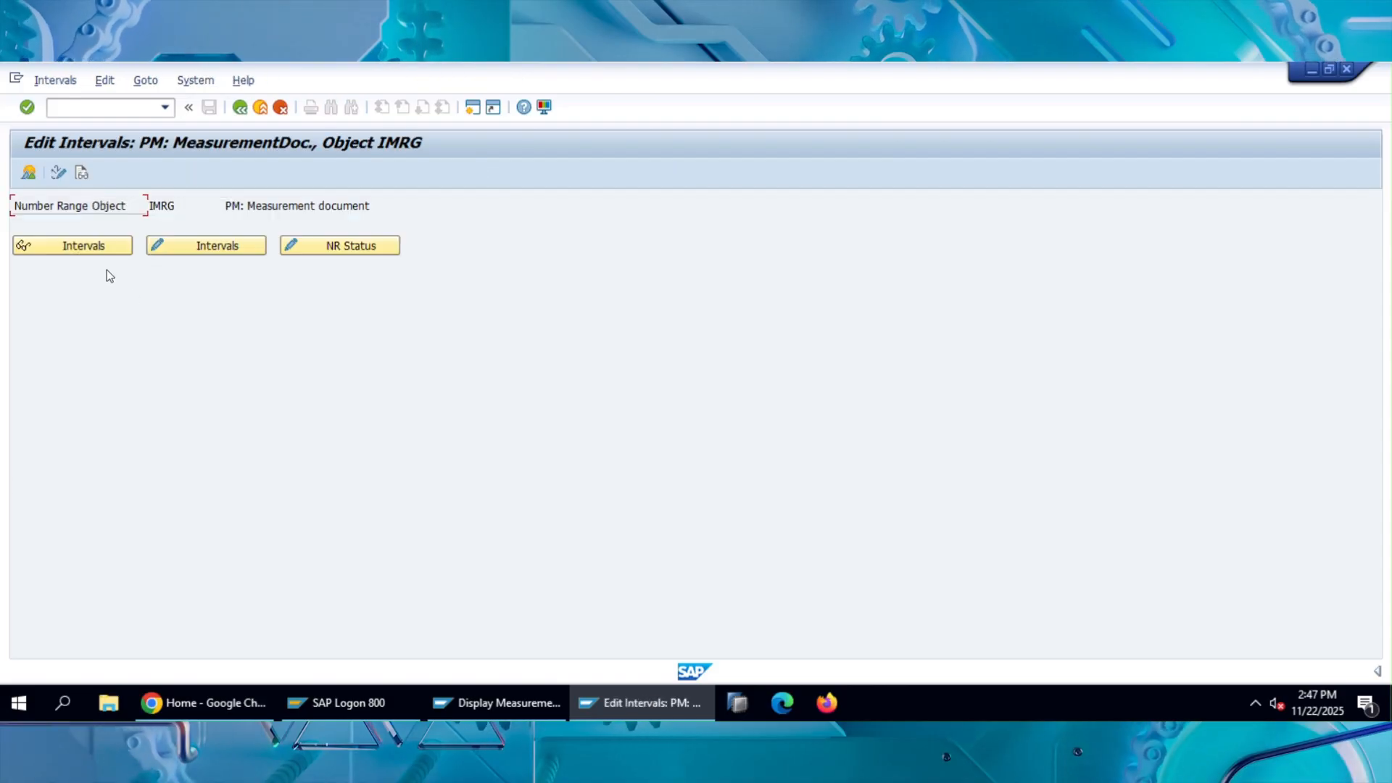
pyautogui.click(90, 250)
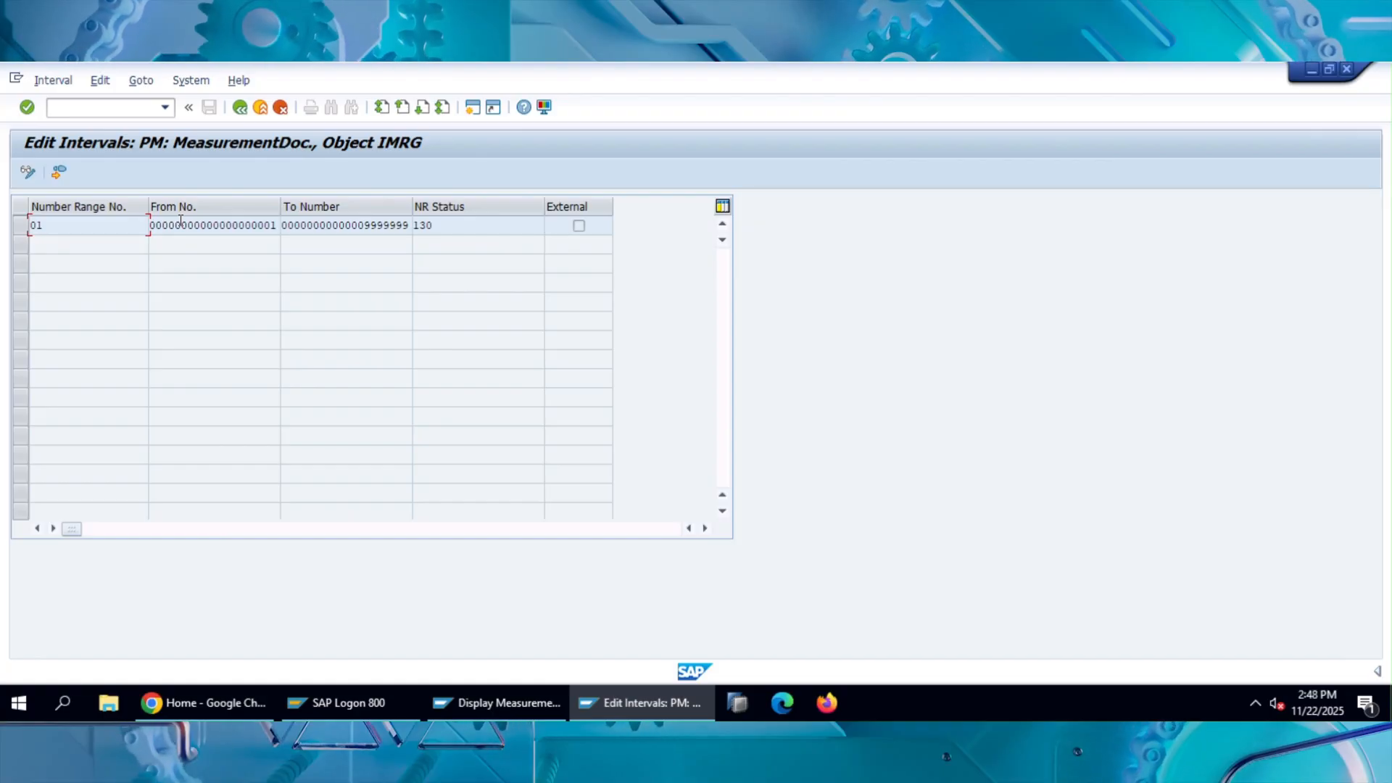
# Examine the From No., To Number and NR Status of measurement document range 01 and return to the IMG activity structure.
pyautogui.click(266, 225)
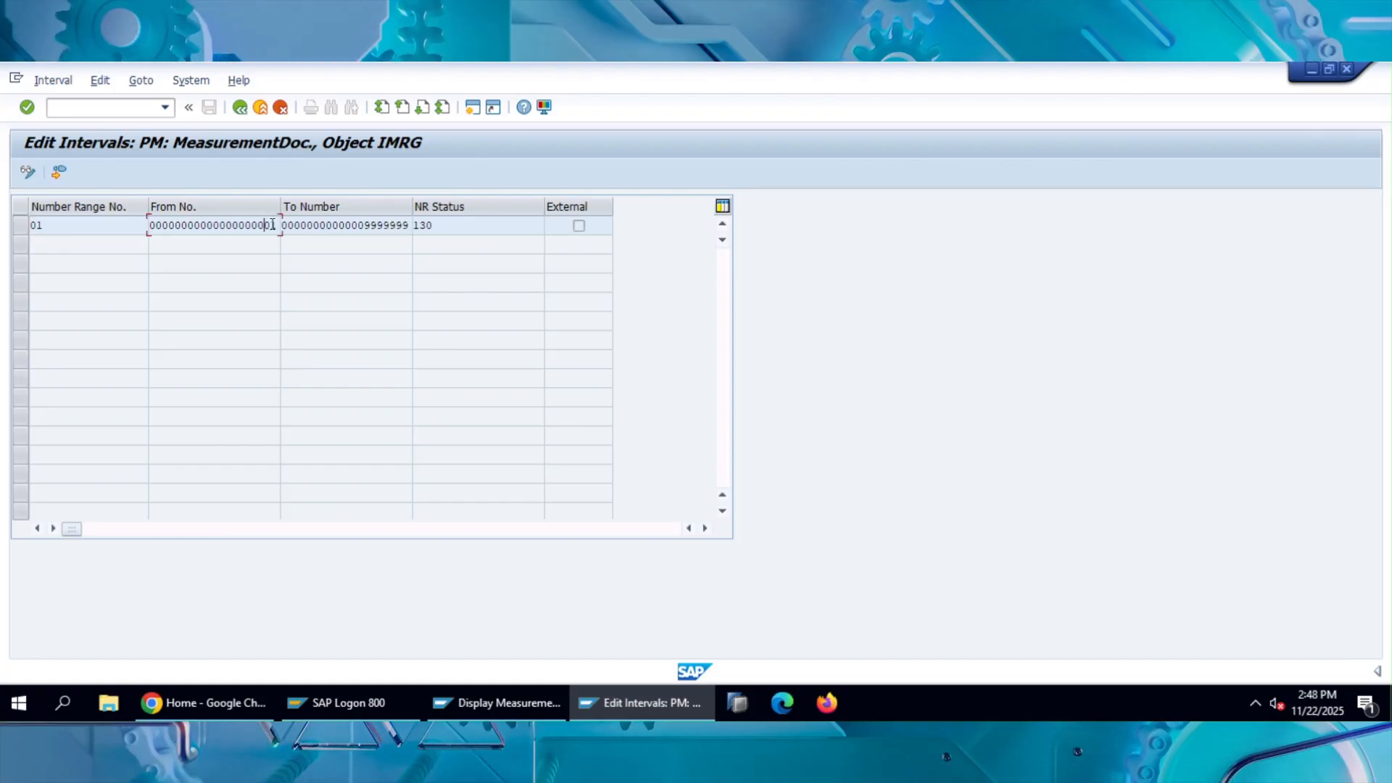
pyautogui.moveTo(362, 225); pyautogui.dragTo(399, 225)
pyautogui.click(452, 225)
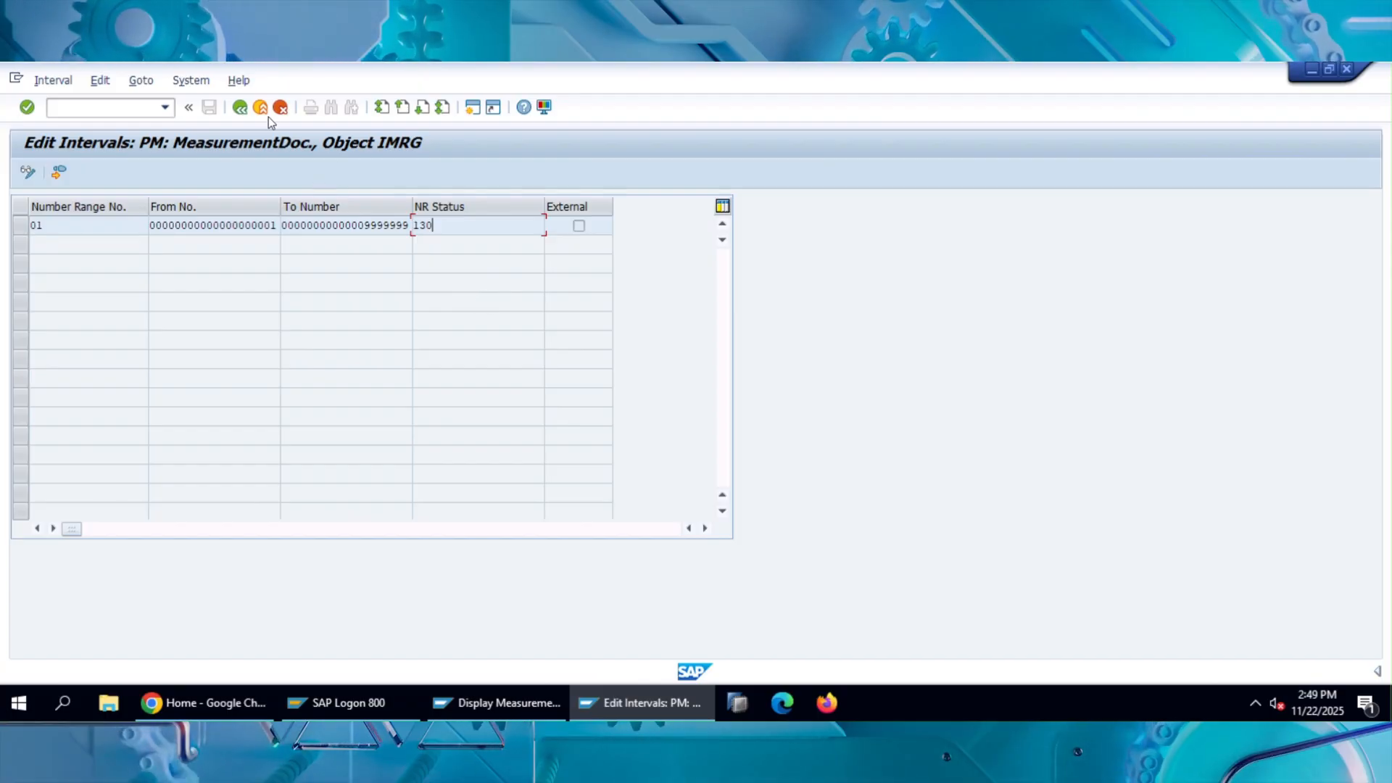
pyautogui.click(240, 107)
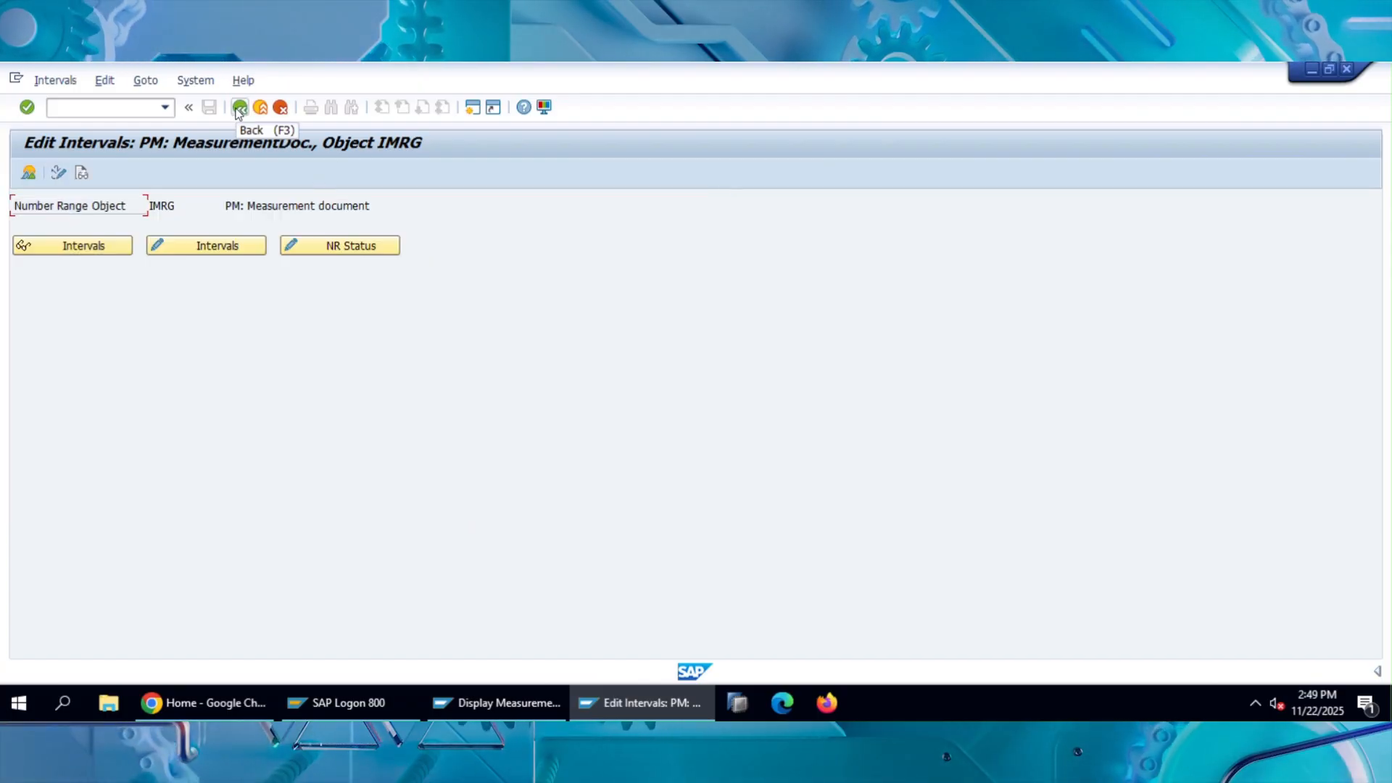
pyautogui.click(239, 108)
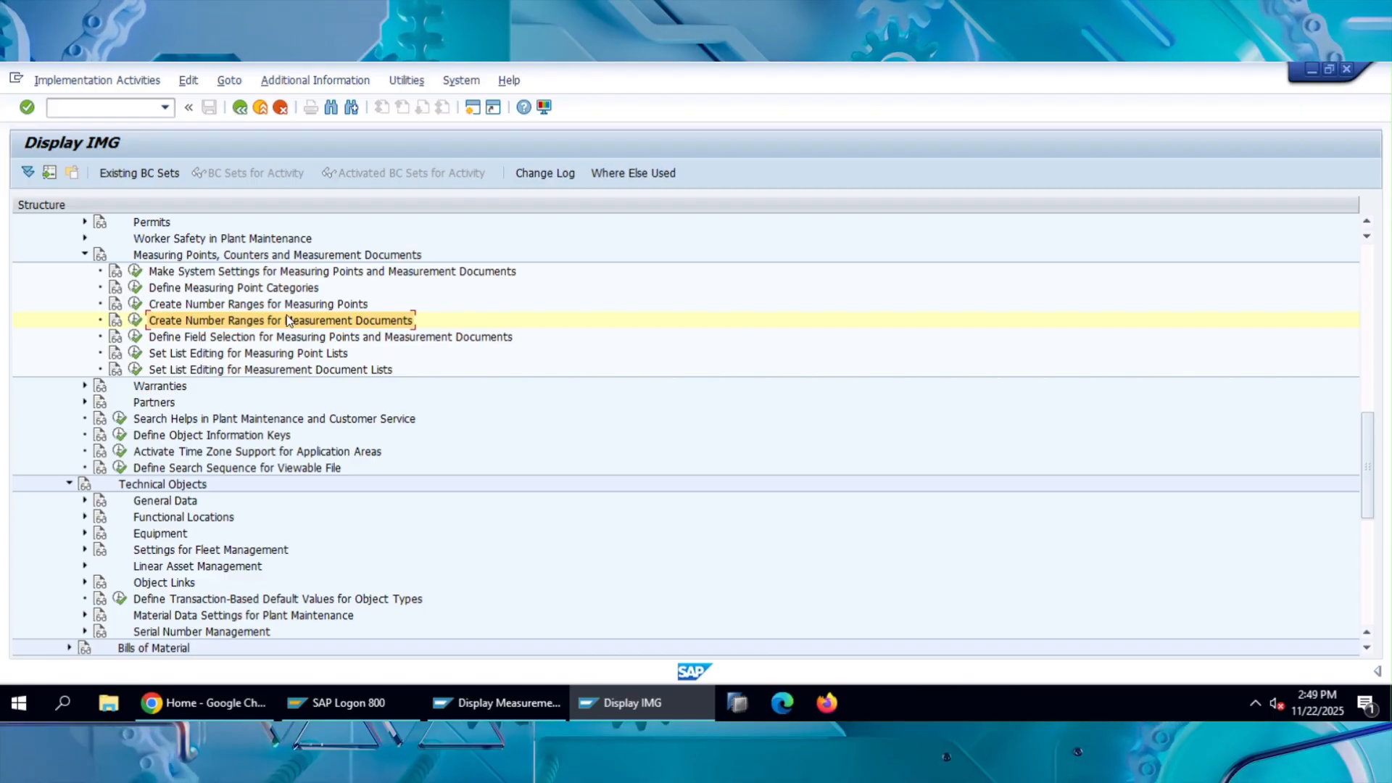
# Review the modifiable fields in Define Field Selection for Measuring Points and Measurement Documents, and return to the IMG activity structure.
pyautogui.click(137, 338)
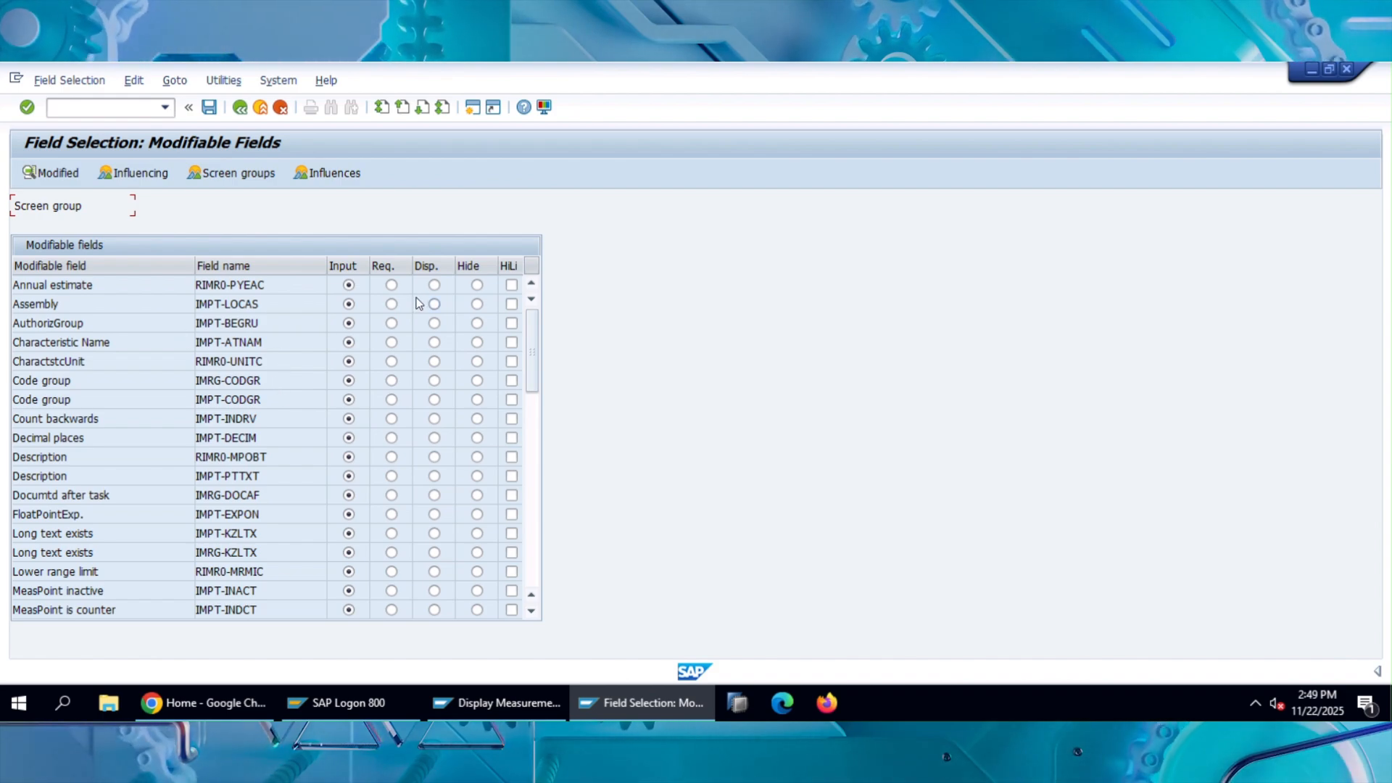
pyautogui.click(236, 110)
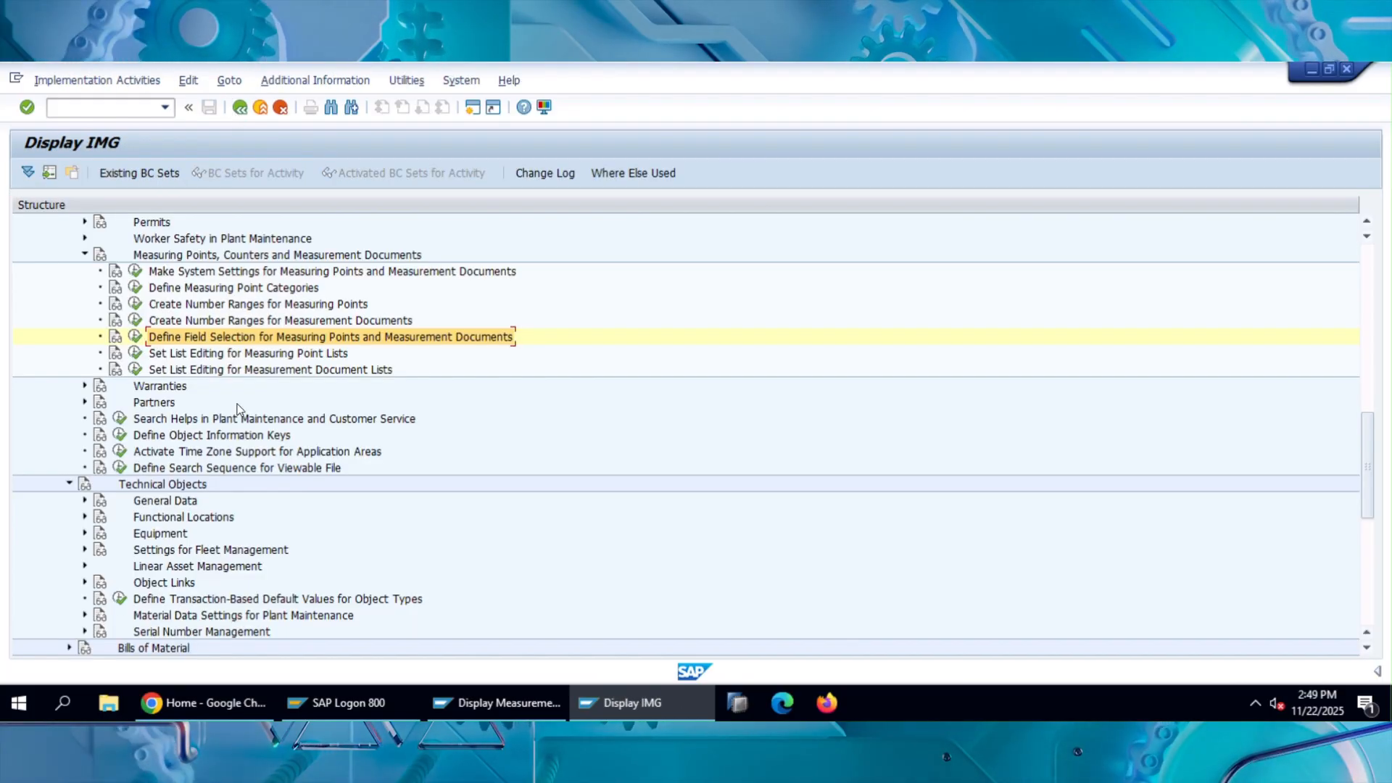
# Review the display-mode selection screen under Set List Editing for Measuring Point Lists and leave it without creating a variant.
pyautogui.click(136, 354)
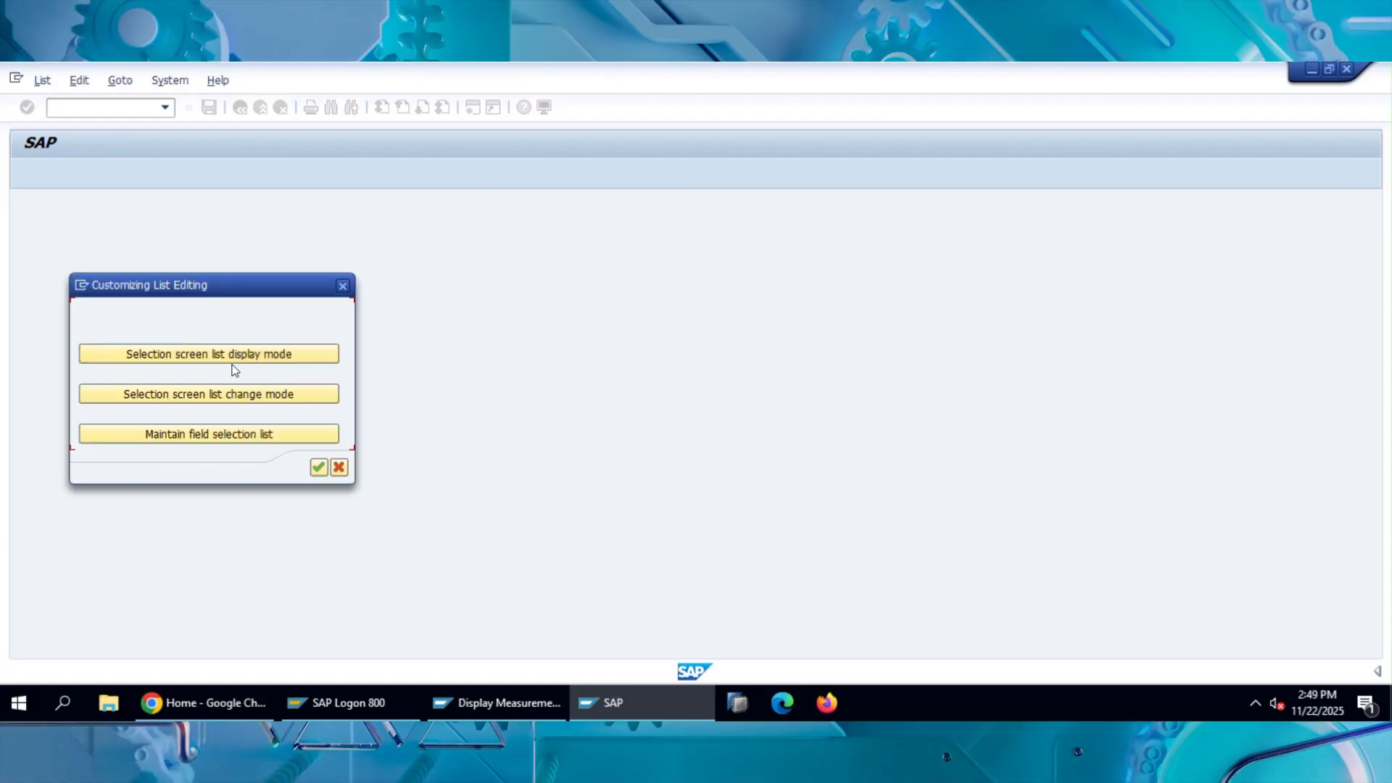
pyautogui.click(238, 360)
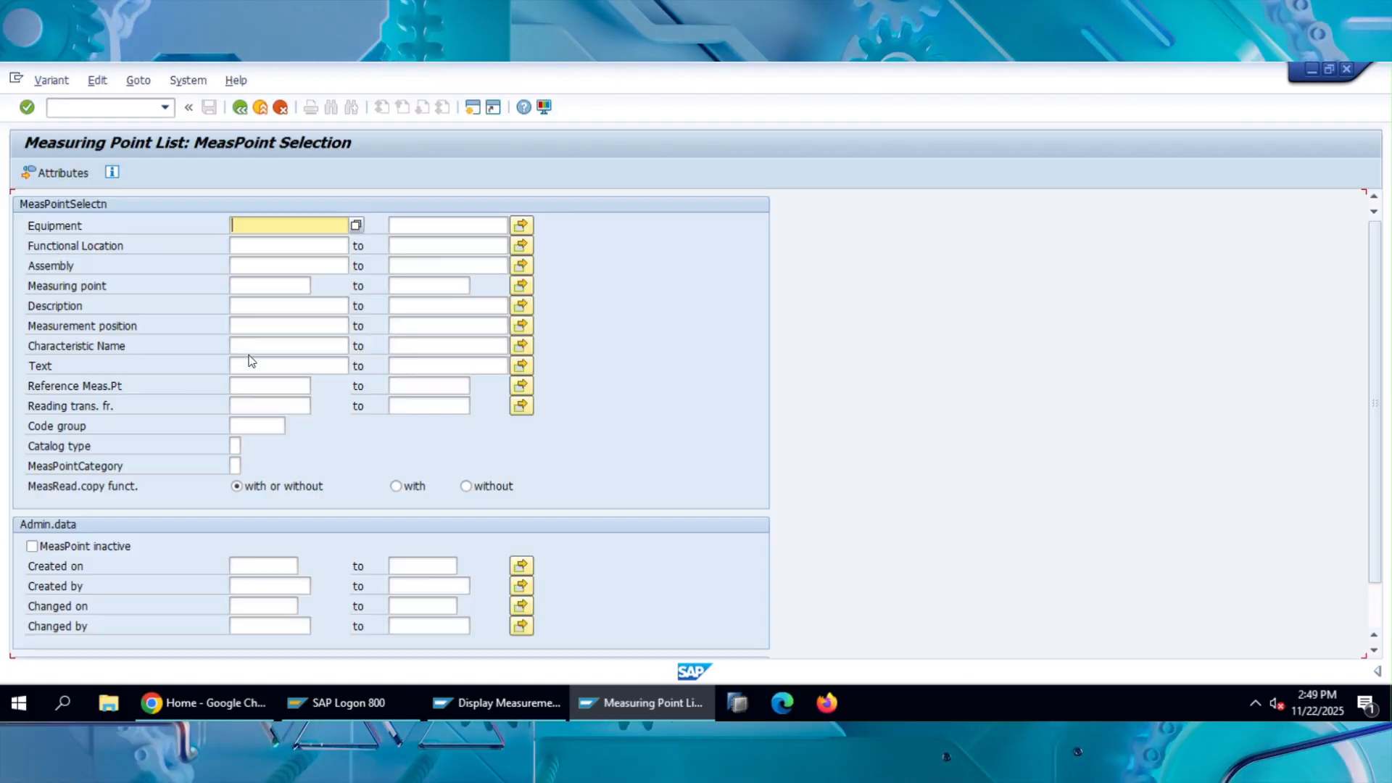
pyautogui.scroll(-1, 268, 319)
pyautogui.press('F3')
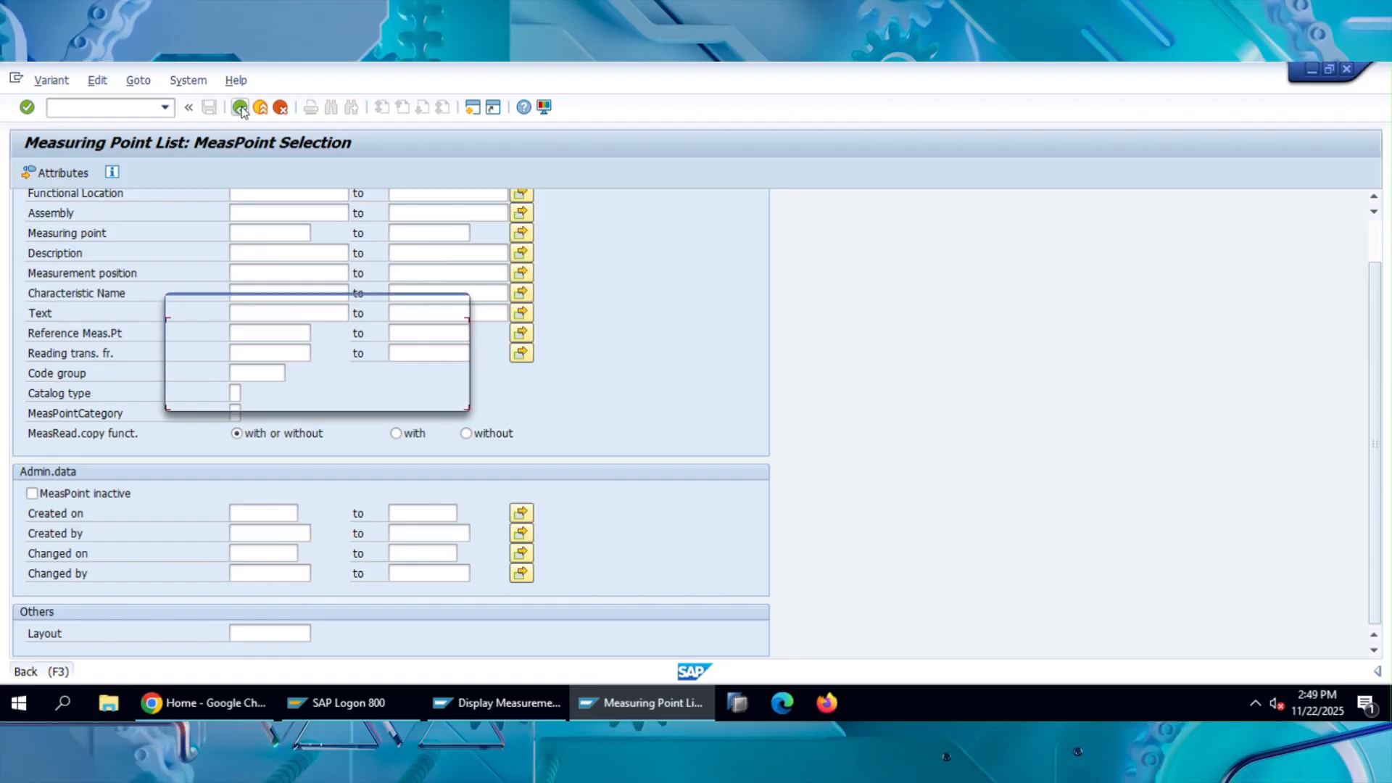
pyautogui.click(322, 400)
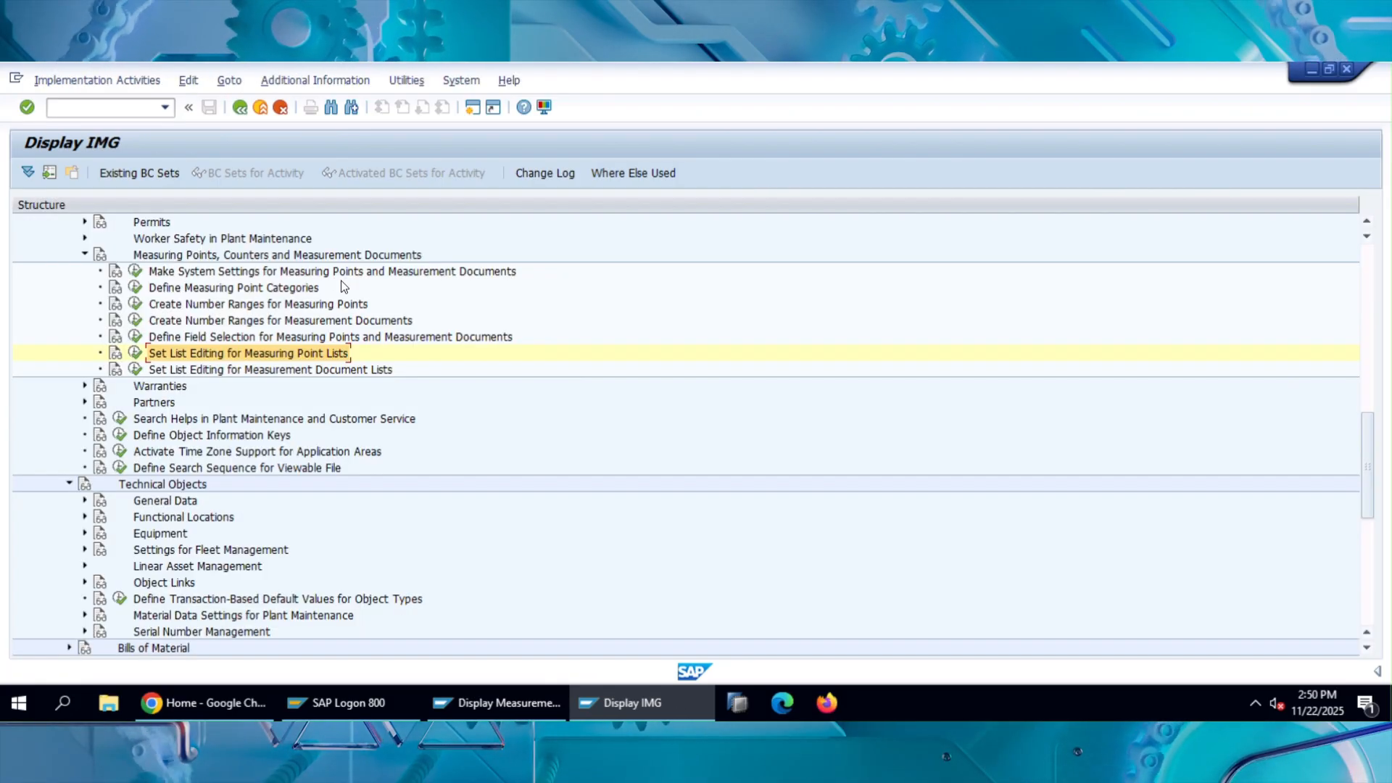
# Collapse the Measuring Points, Counters and Measurement Documents node and switch to the SAP Plant Maintenance document in Word.
pyautogui.click(84, 256)
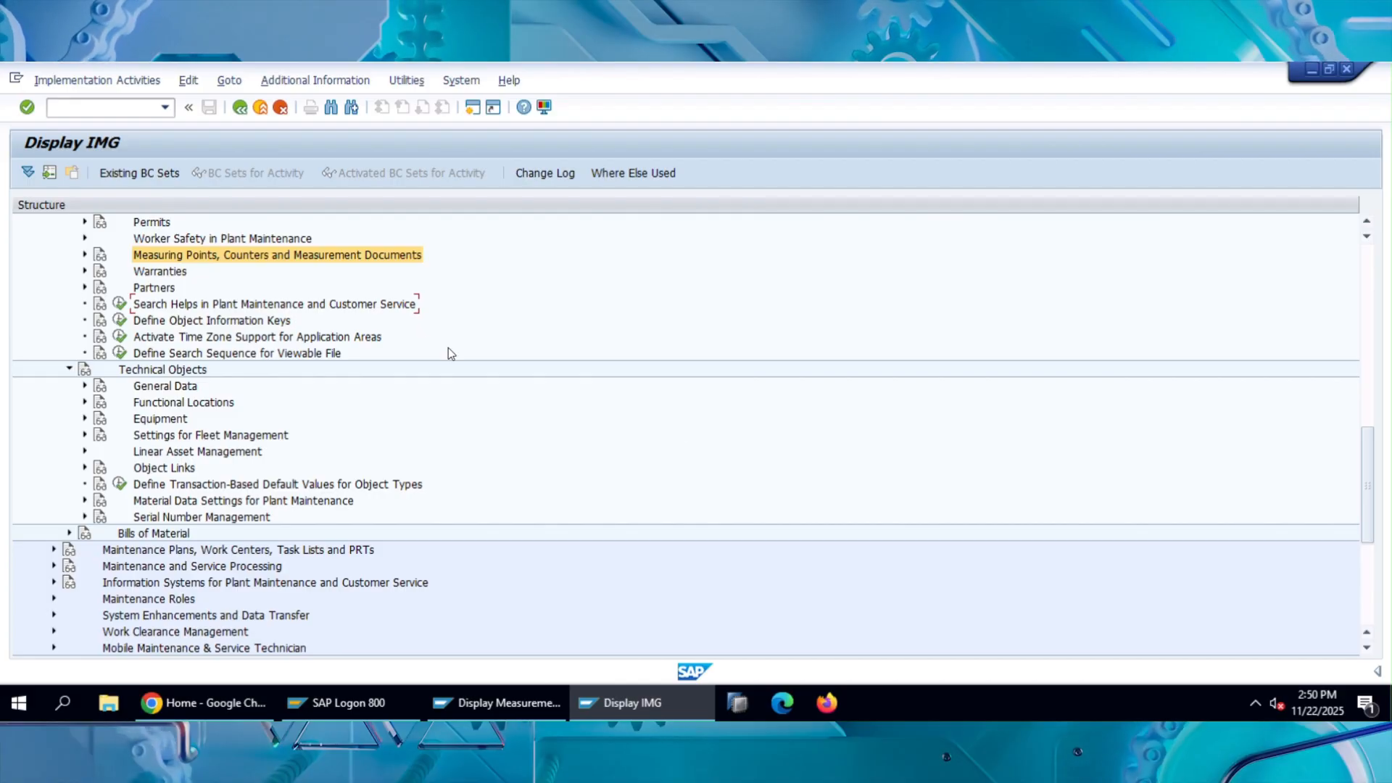
pyautogui.click(513, 707)
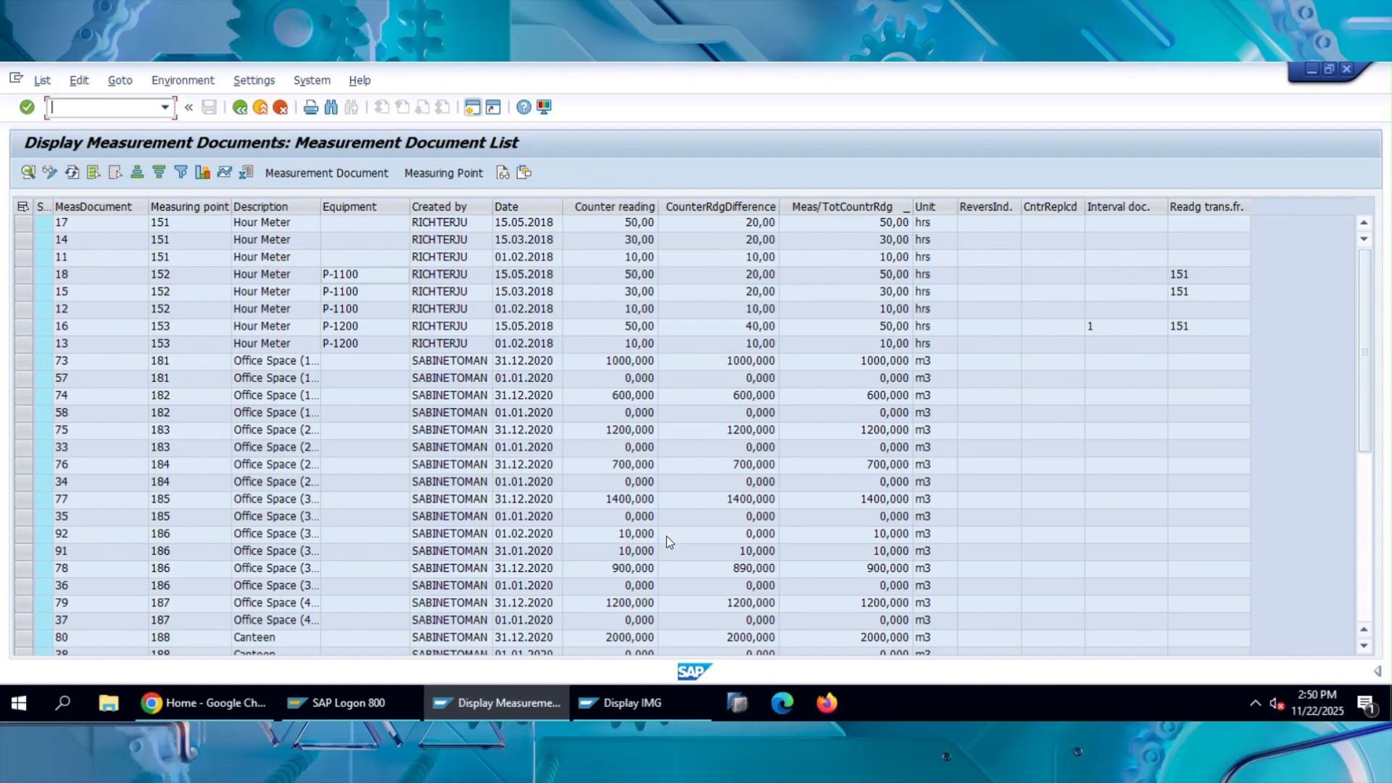
pyautogui.moveTo(999, 747)
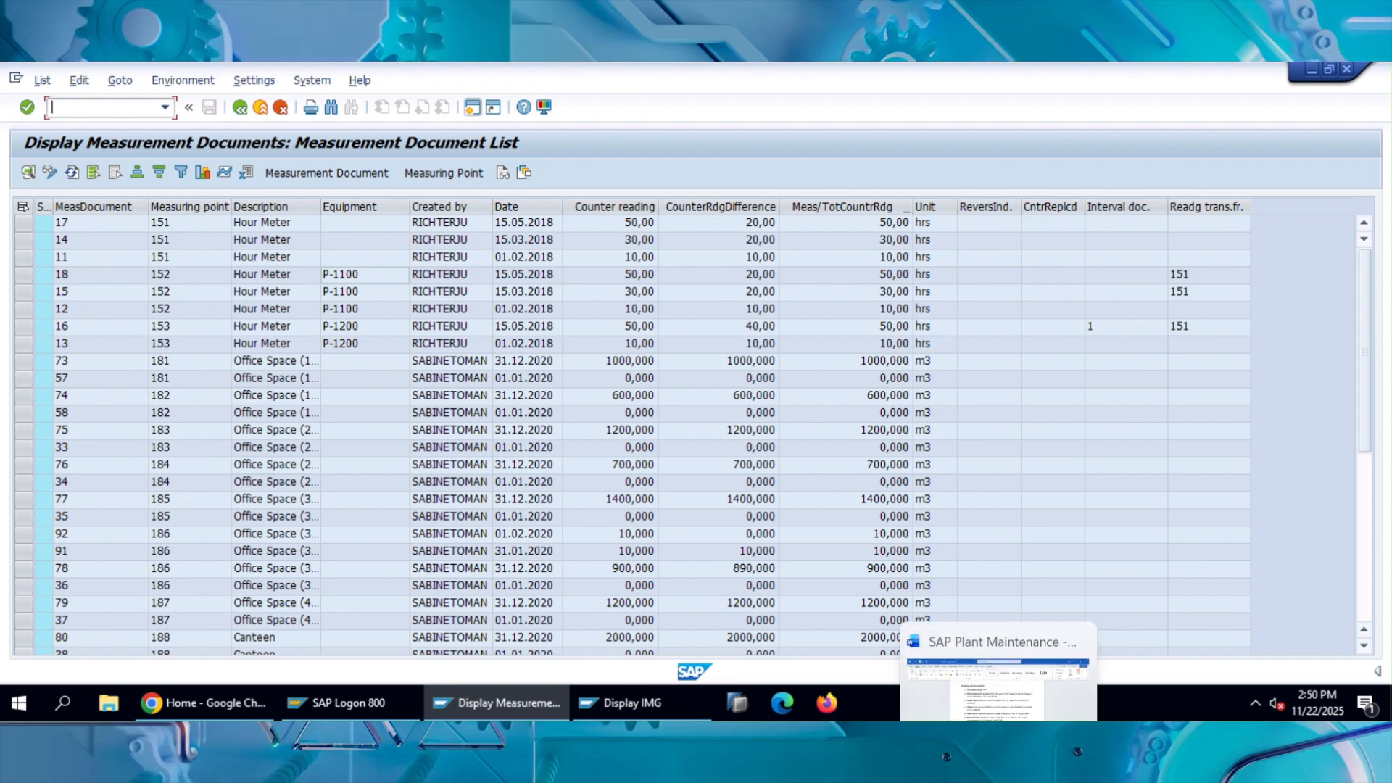
pyautogui.click(1013, 644)
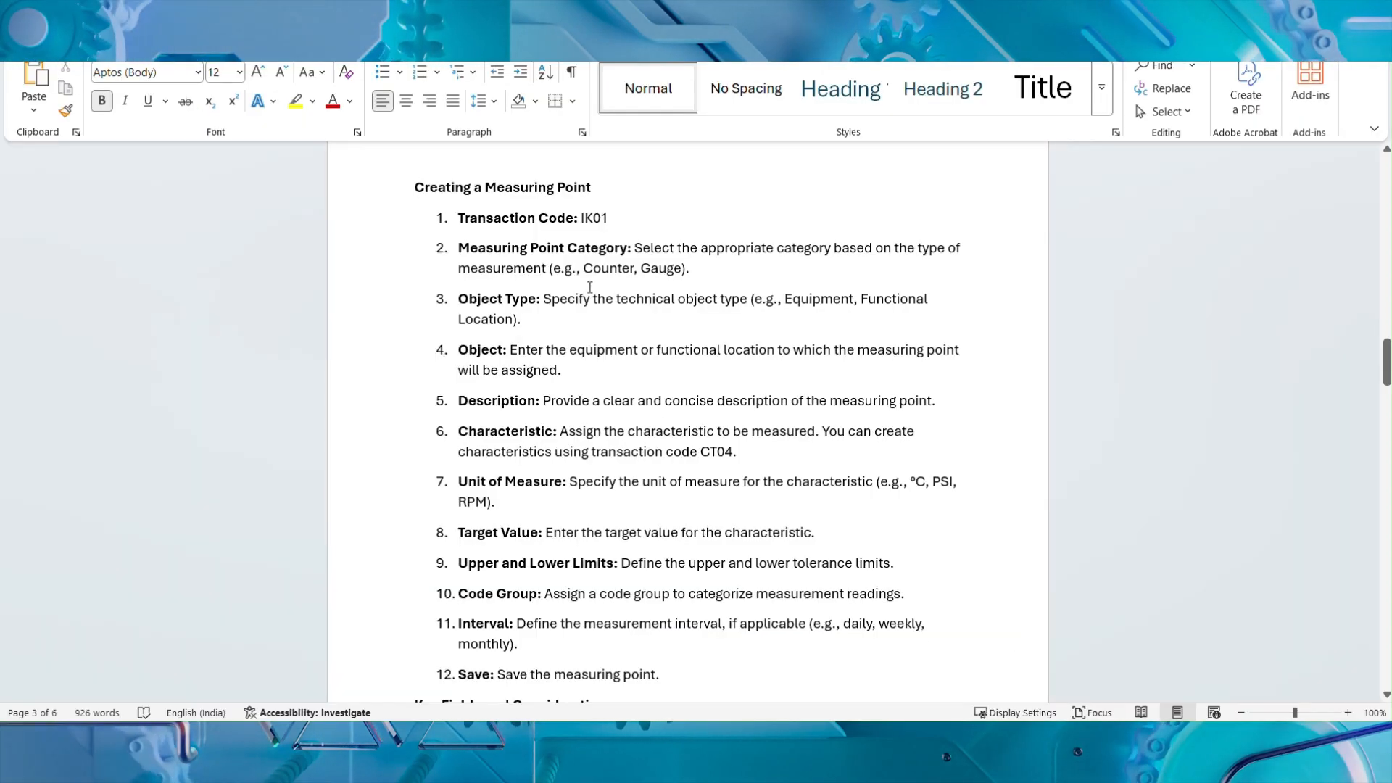
# Highlight the Creating a Measuring Point heading and transaction code IK01, and read through the listed creation steps.
pyautogui.moveTo(419, 192); pyautogui.dragTo(622, 192)
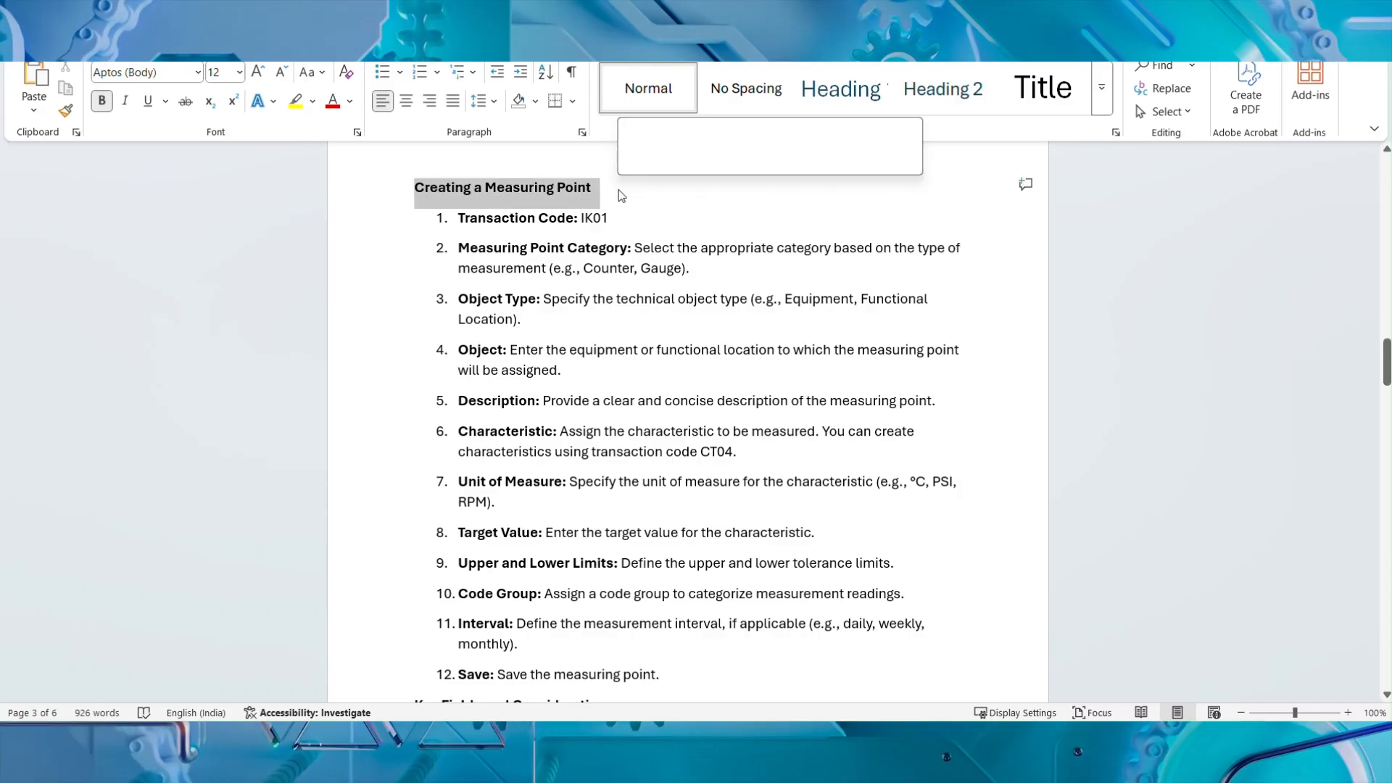
pyautogui.click(585, 218)
pyautogui.doubleClick(585, 217)
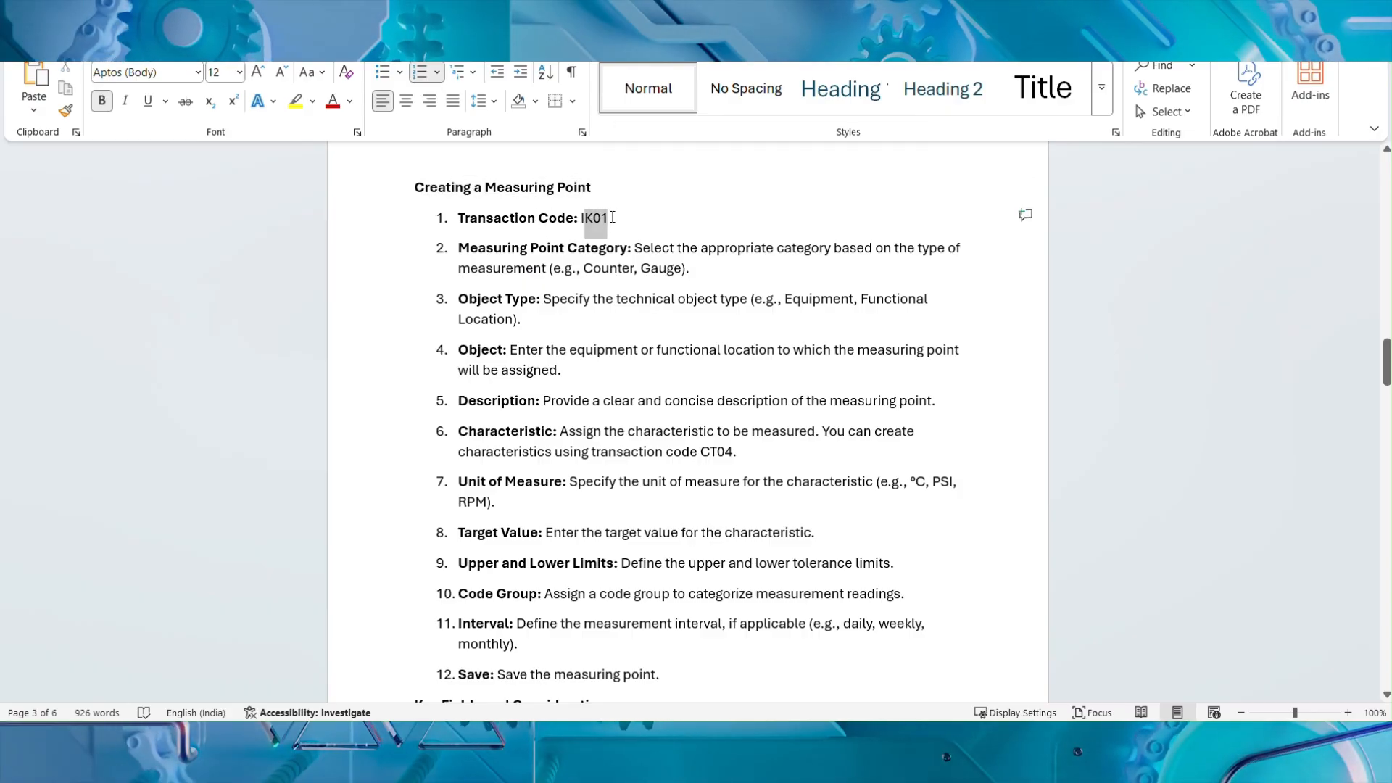
pyautogui.click(576, 269)
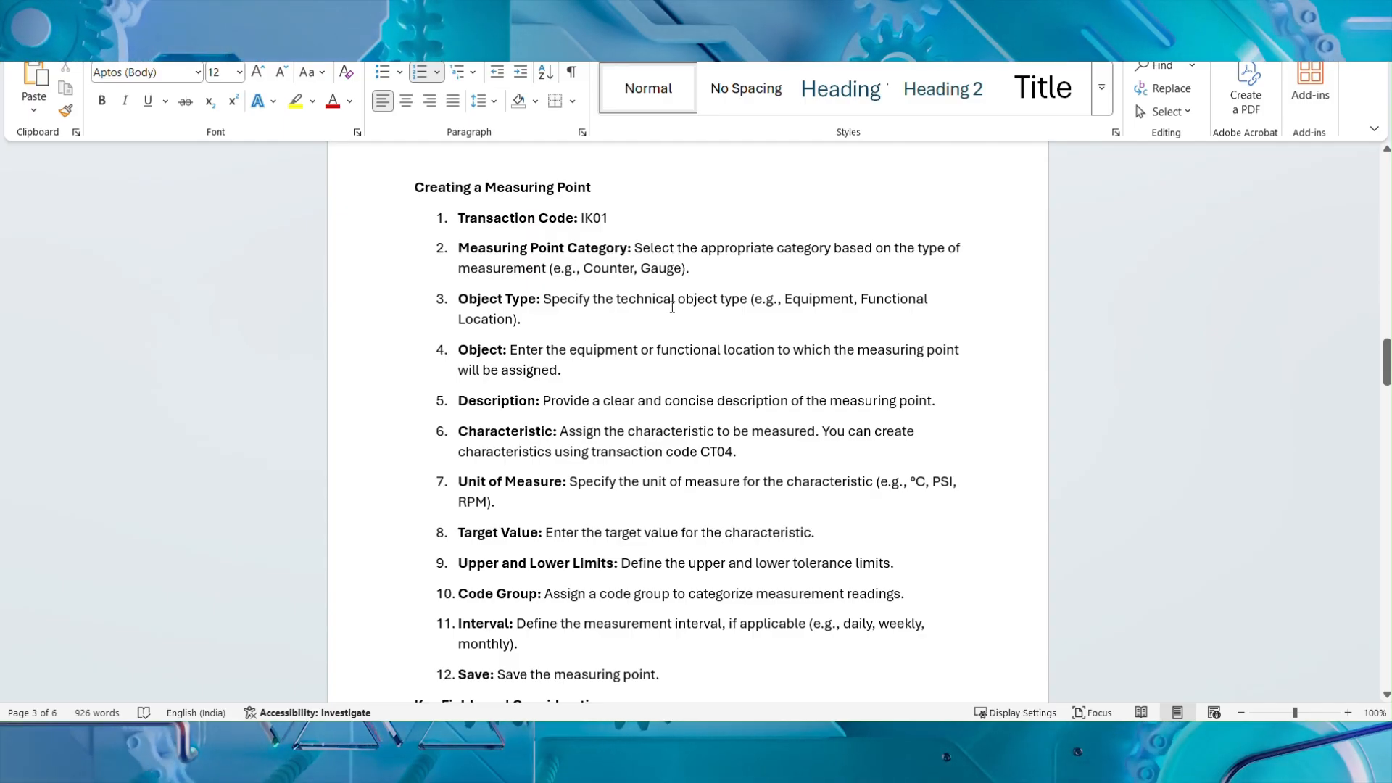
pyautogui.scroll(-1, 670, 298)
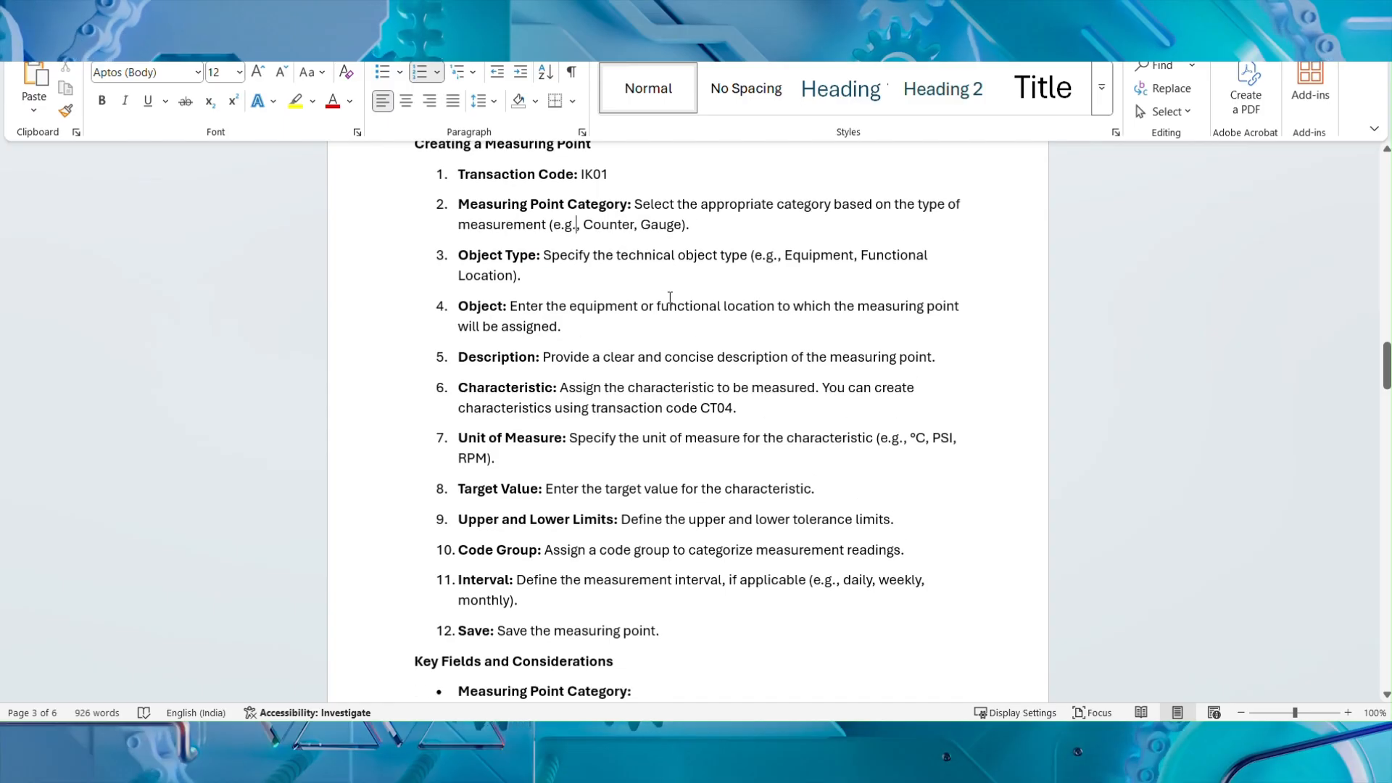
# Read the Object Type, Object and Characteristic entries under Creating a Measuring Point, highlighting the Object Type text and the CT04 instruction.
pyautogui.moveTo(549, 252); pyautogui.dragTo(916, 270)
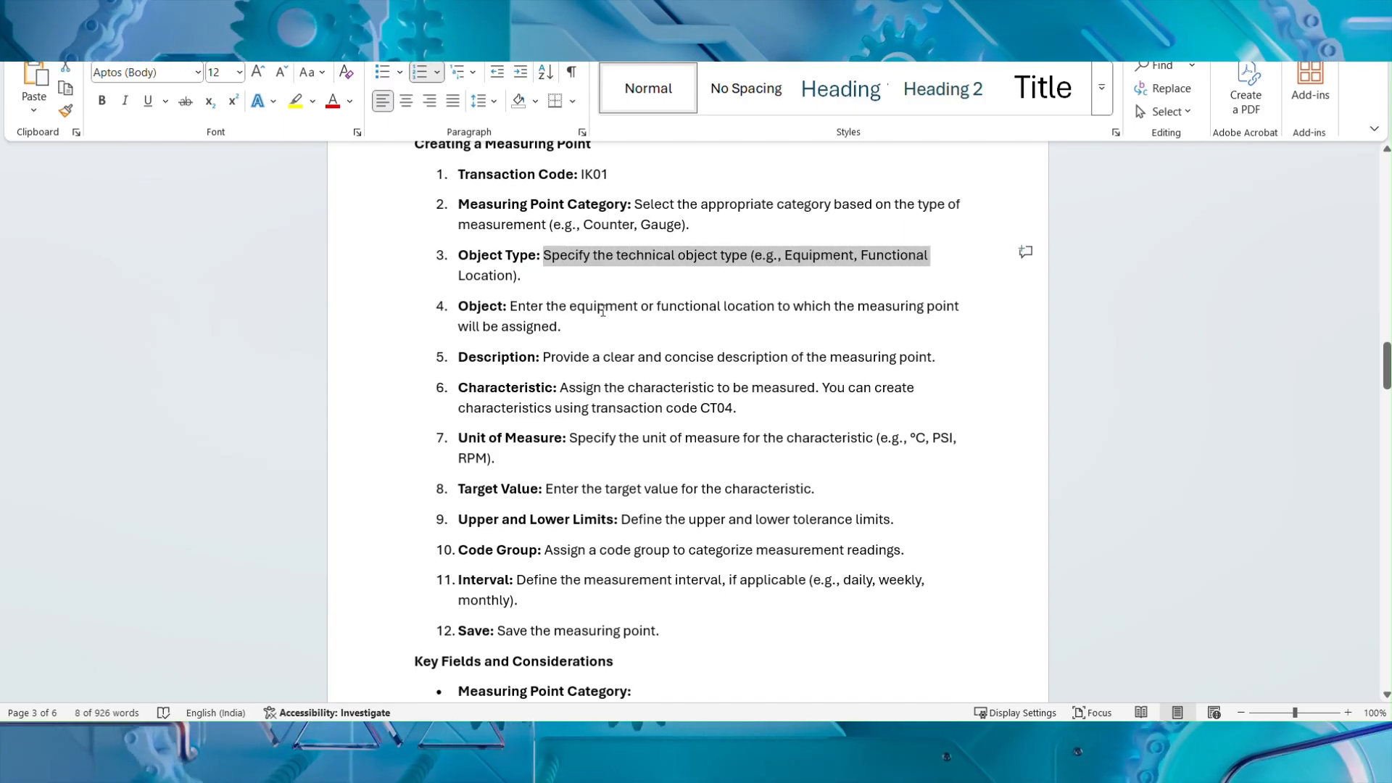
pyautogui.click(563, 326)
pyautogui.scroll(-1, 604, 349)
pyautogui.scroll(-1, 604, 348)
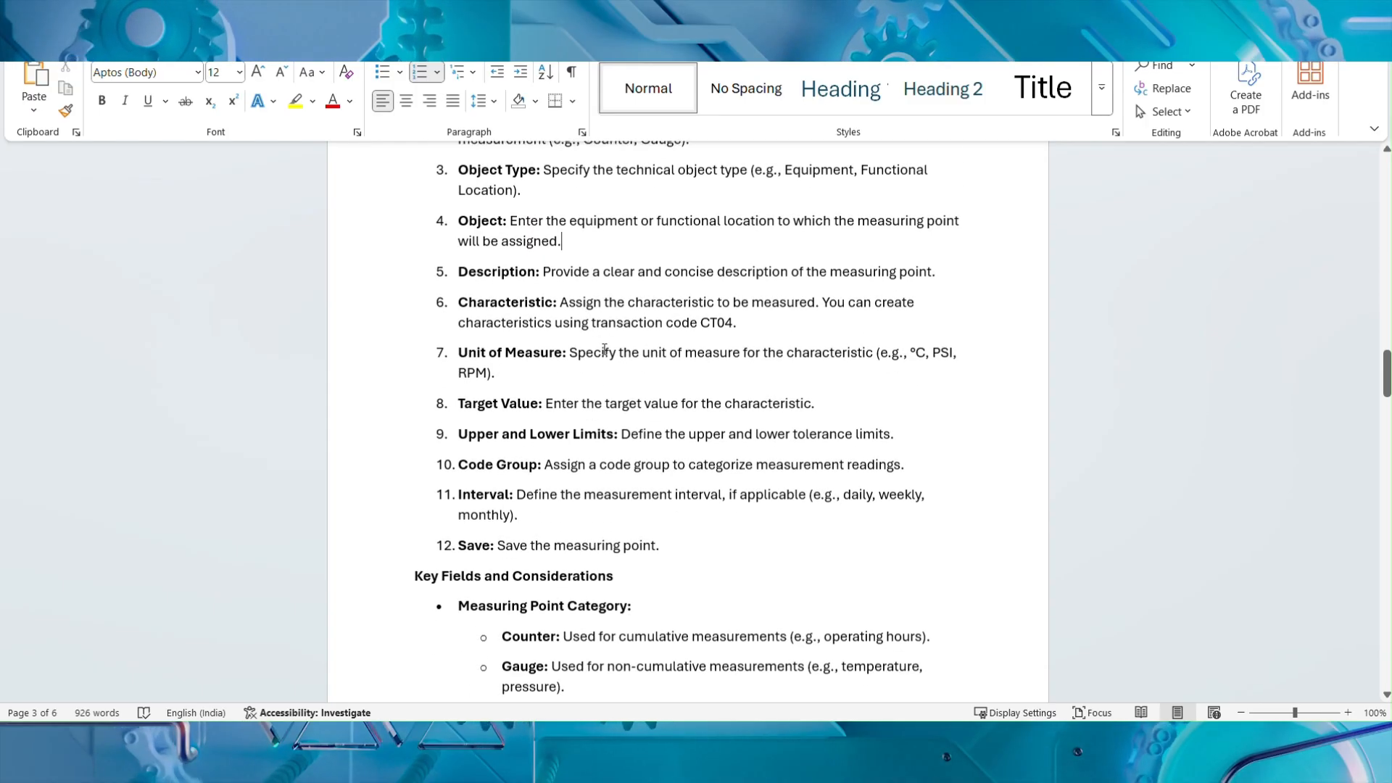
pyautogui.scroll(-1, 606, 337)
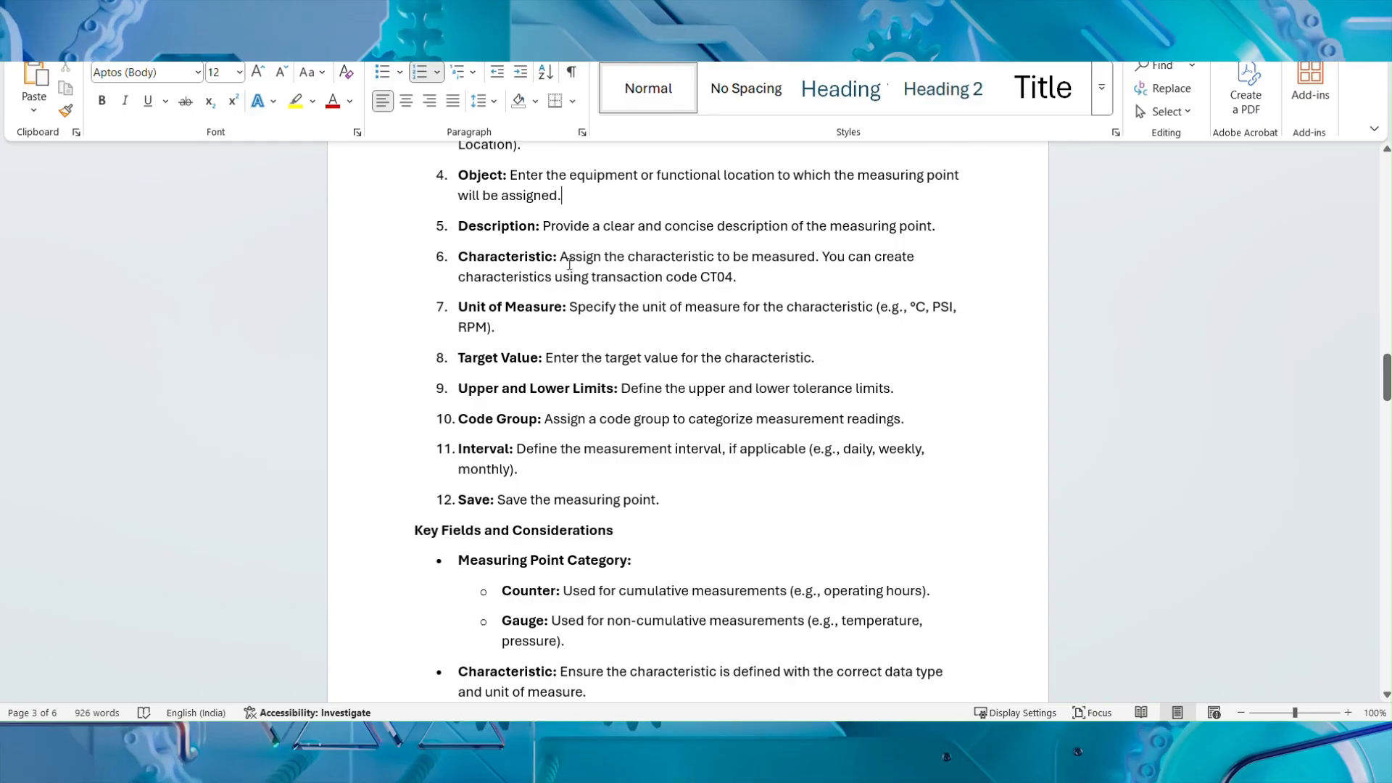
pyautogui.moveTo(563, 255); pyautogui.dragTo(743, 274)
pyautogui.click(736, 276)
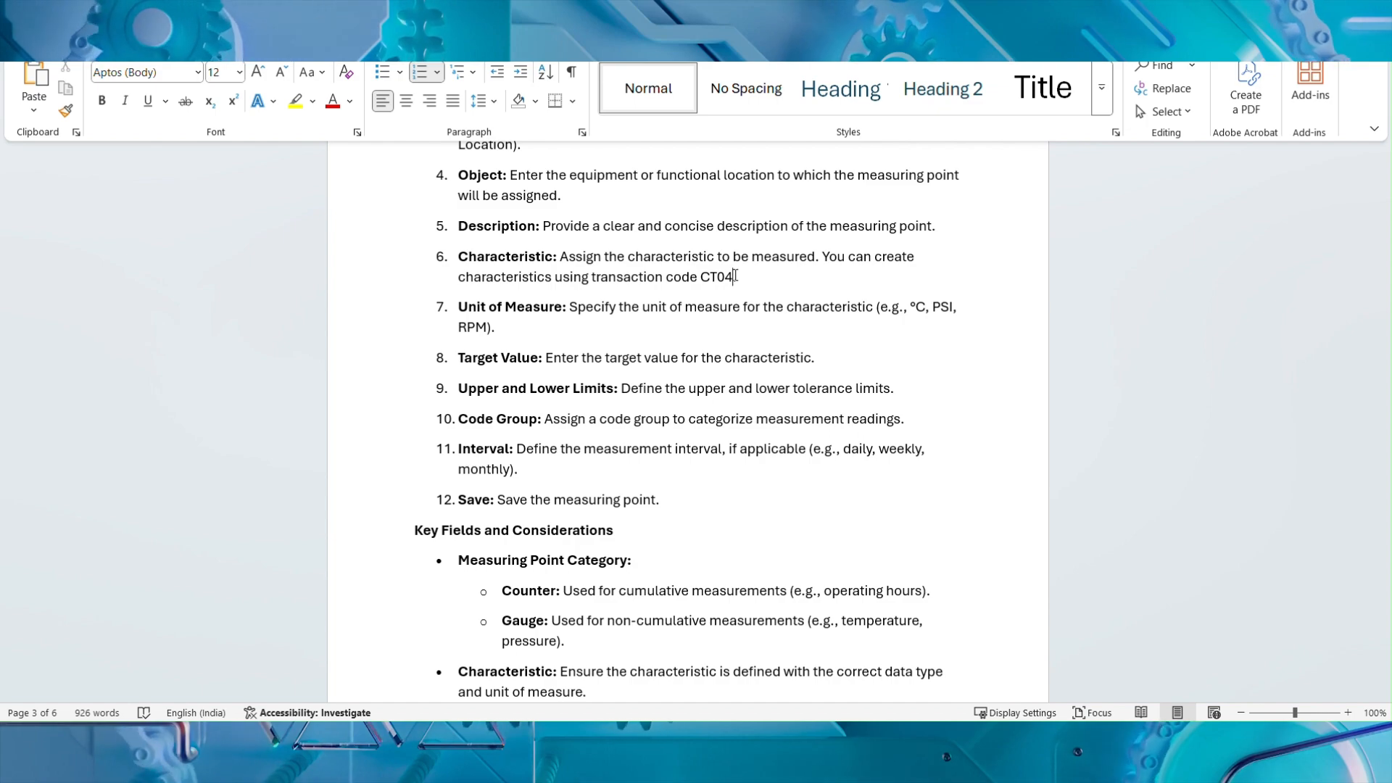
pyautogui.click(735, 276)
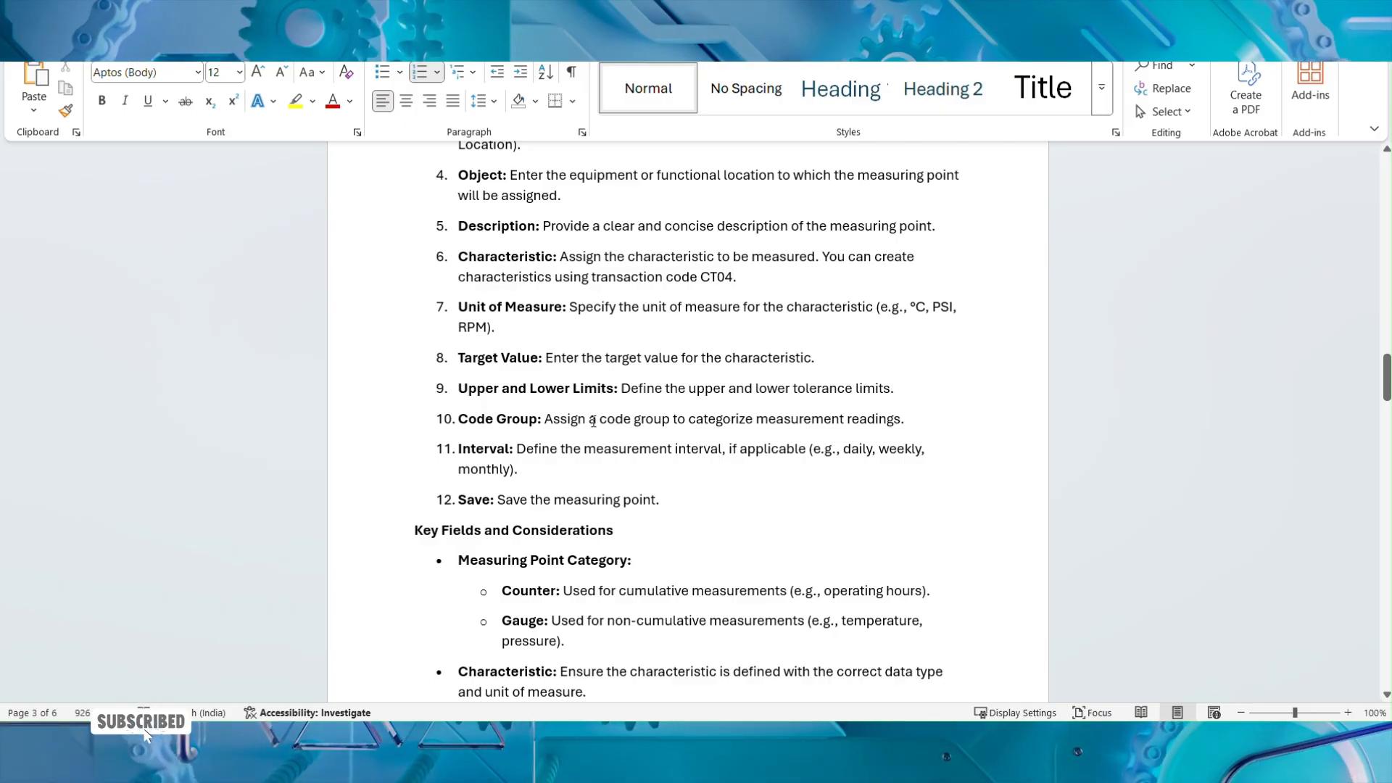
# Highlight the Code Group description and read through the remaining measuring point creation entries, including Interval and Save.
pyautogui.moveTo(545, 419); pyautogui.dragTo(901, 419)
pyautogui.click(579, 454)
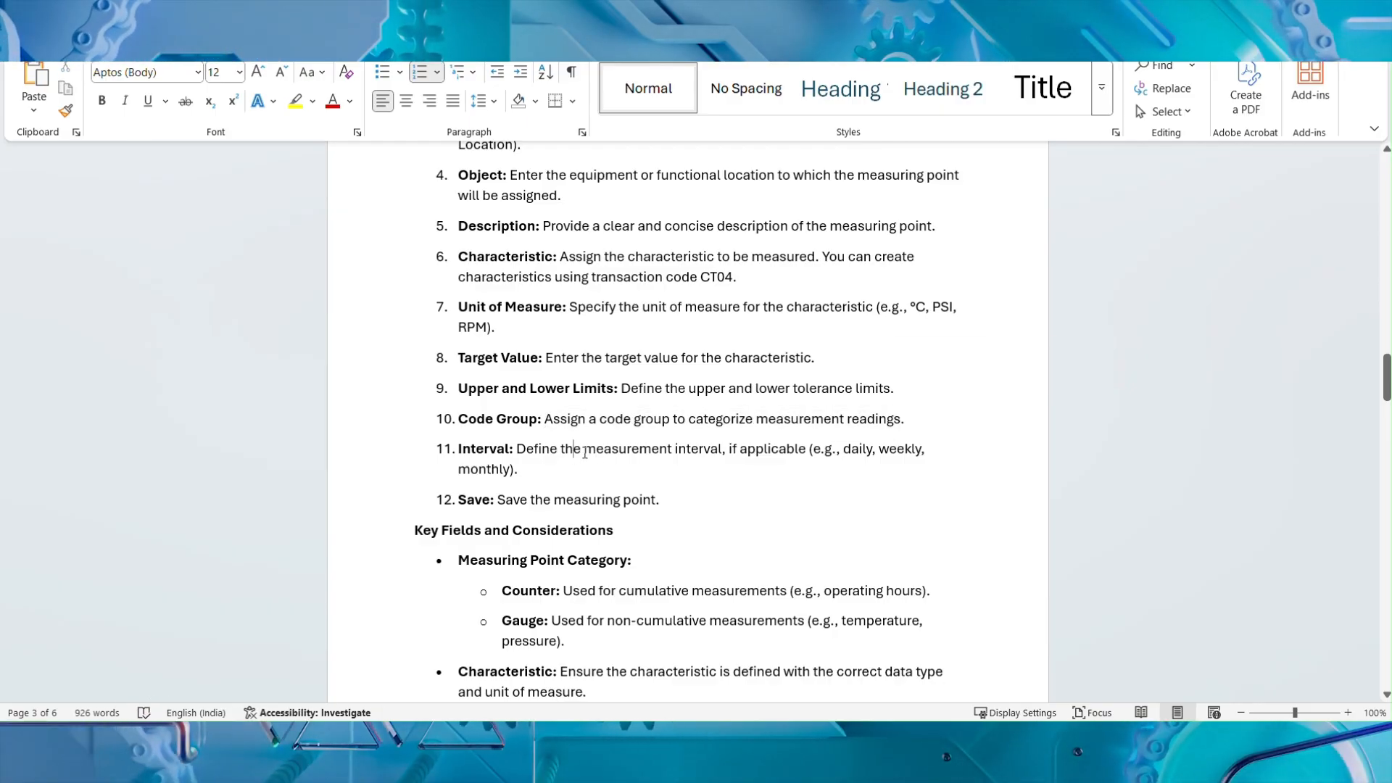
pyautogui.scroll(-1, 585, 452)
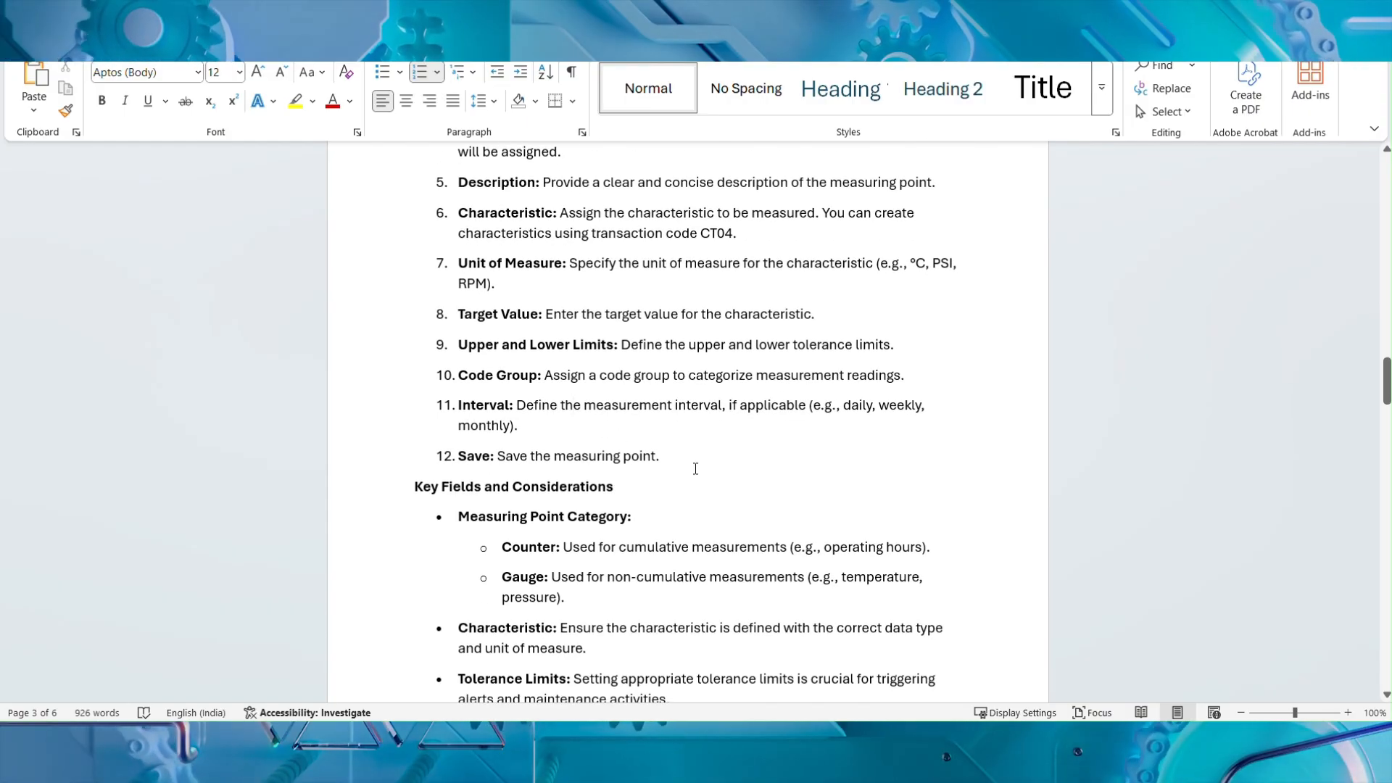
pyautogui.scroll(5, 696, 465)
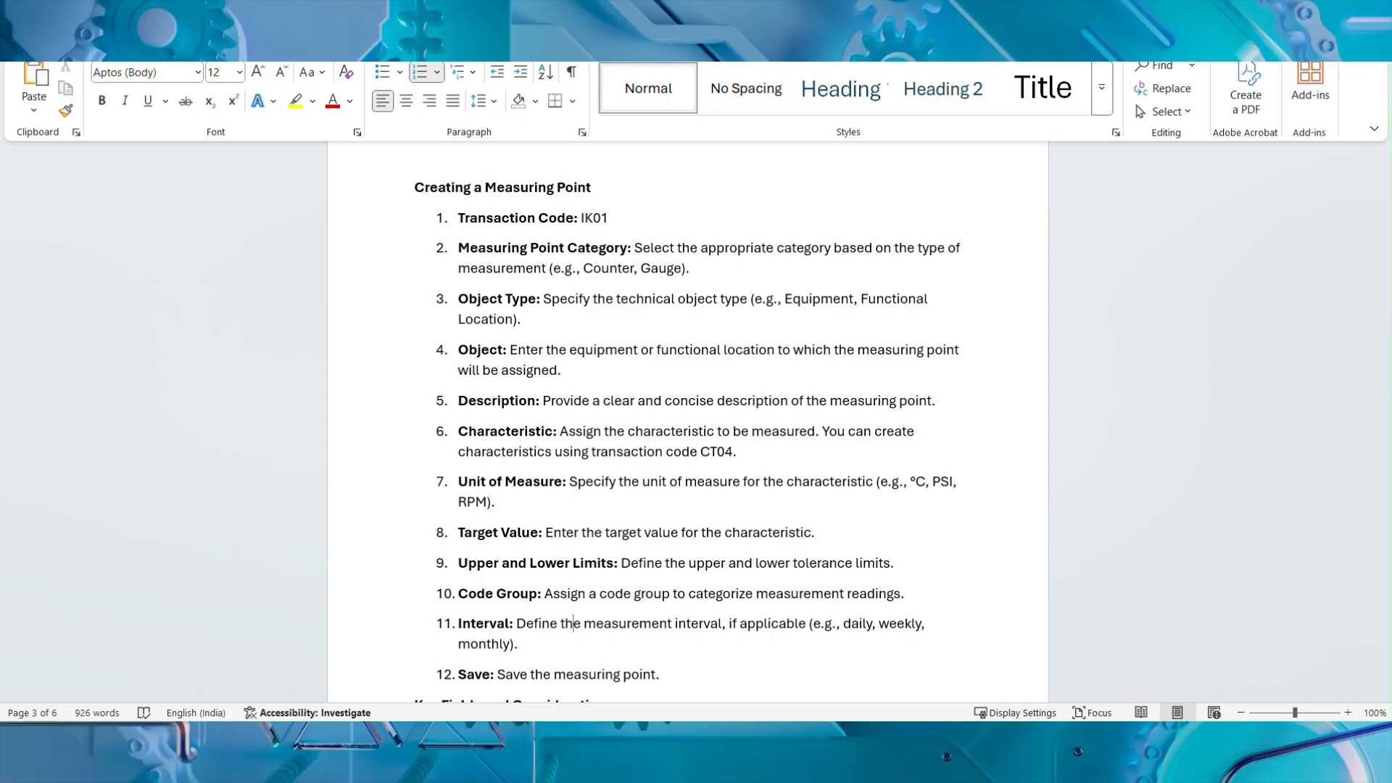
# Switch to the SAP GUI and start transaction IK01 in a new session.
pyautogui.moveTo(1039, 738)
pyautogui.click(1027, 639)
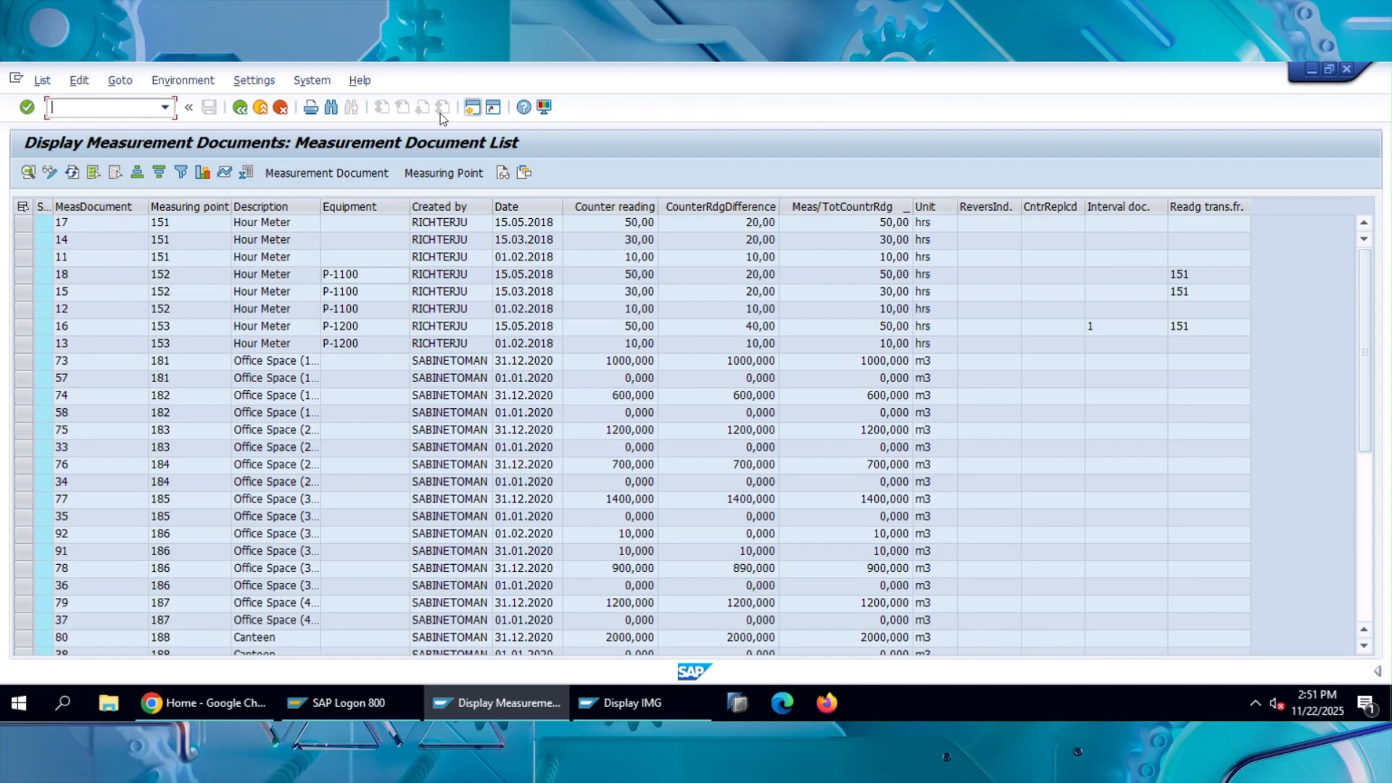
pyautogui.click(472, 108)
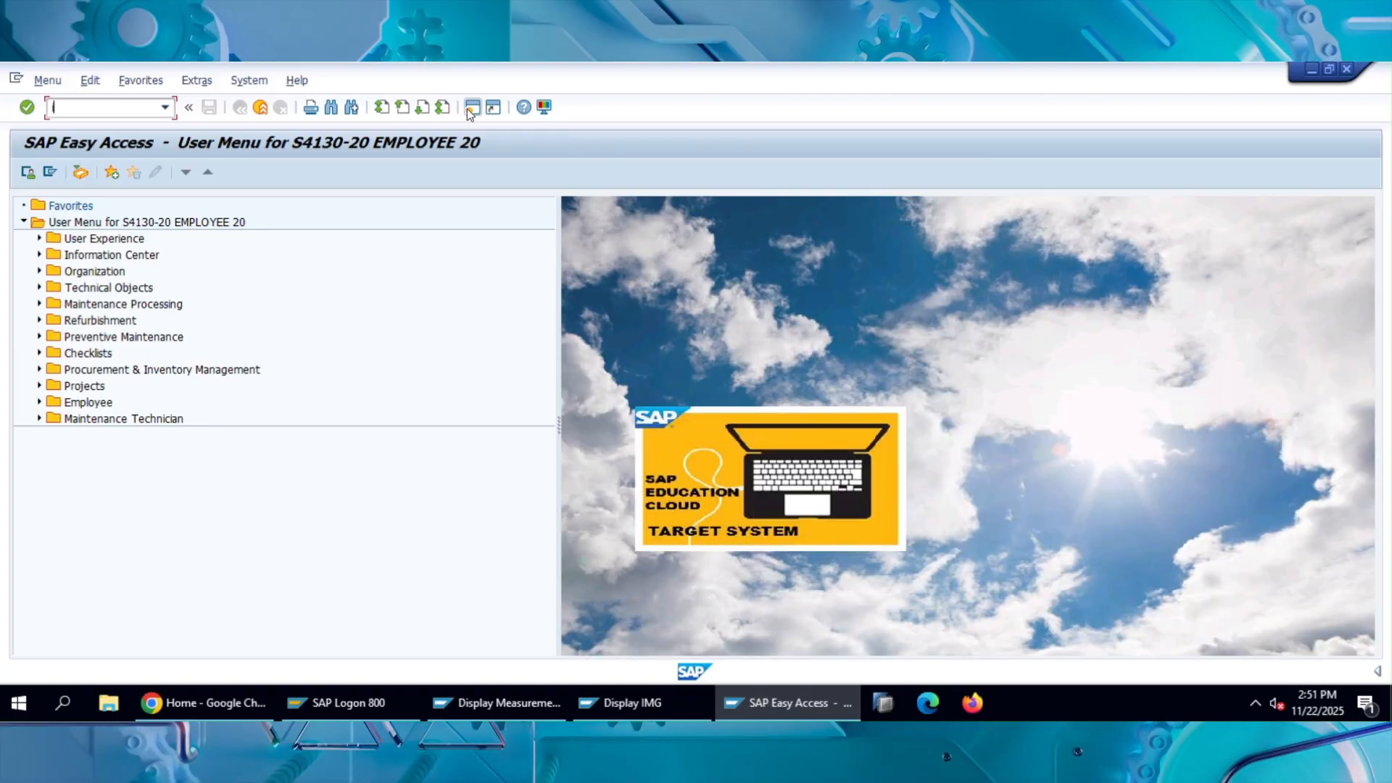
pyautogui.write('IK01')
pyautogui.press('Return')
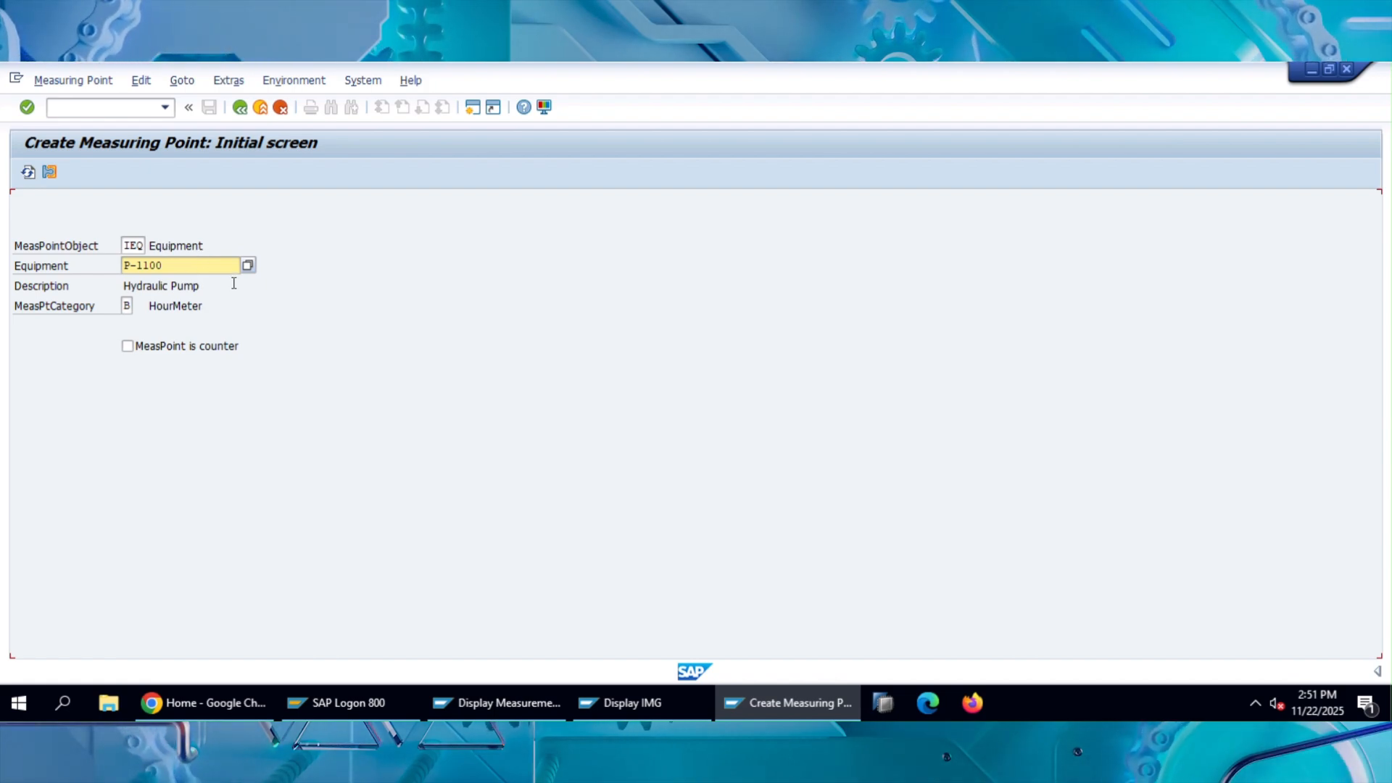
# Review the available measuring point object types, choose IEQ Equipment, and keep P-1100 as the equipment.
pyautogui.click(134, 244)
pyautogui.click(146, 245)
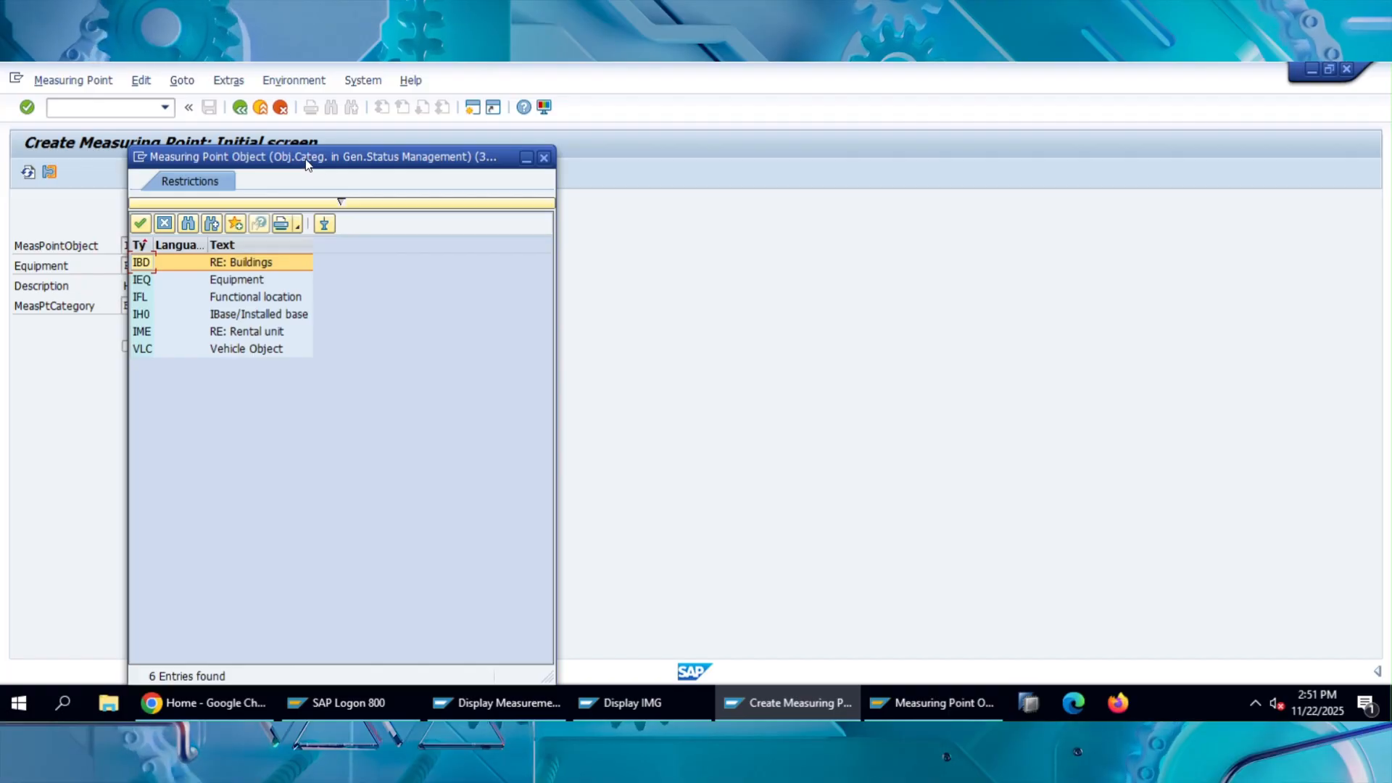
pyautogui.moveTo(308, 163); pyautogui.dragTo(695, 114)
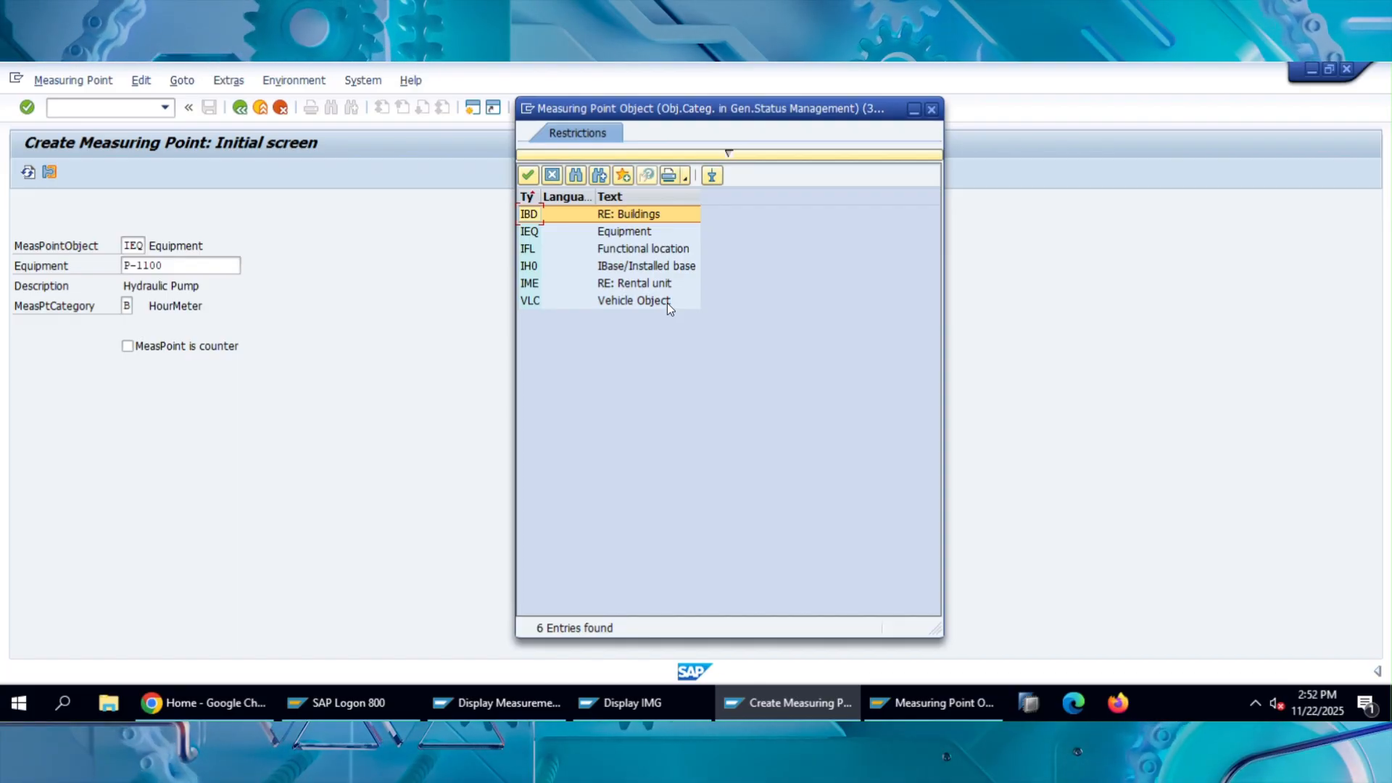
pyautogui.click(643, 252)
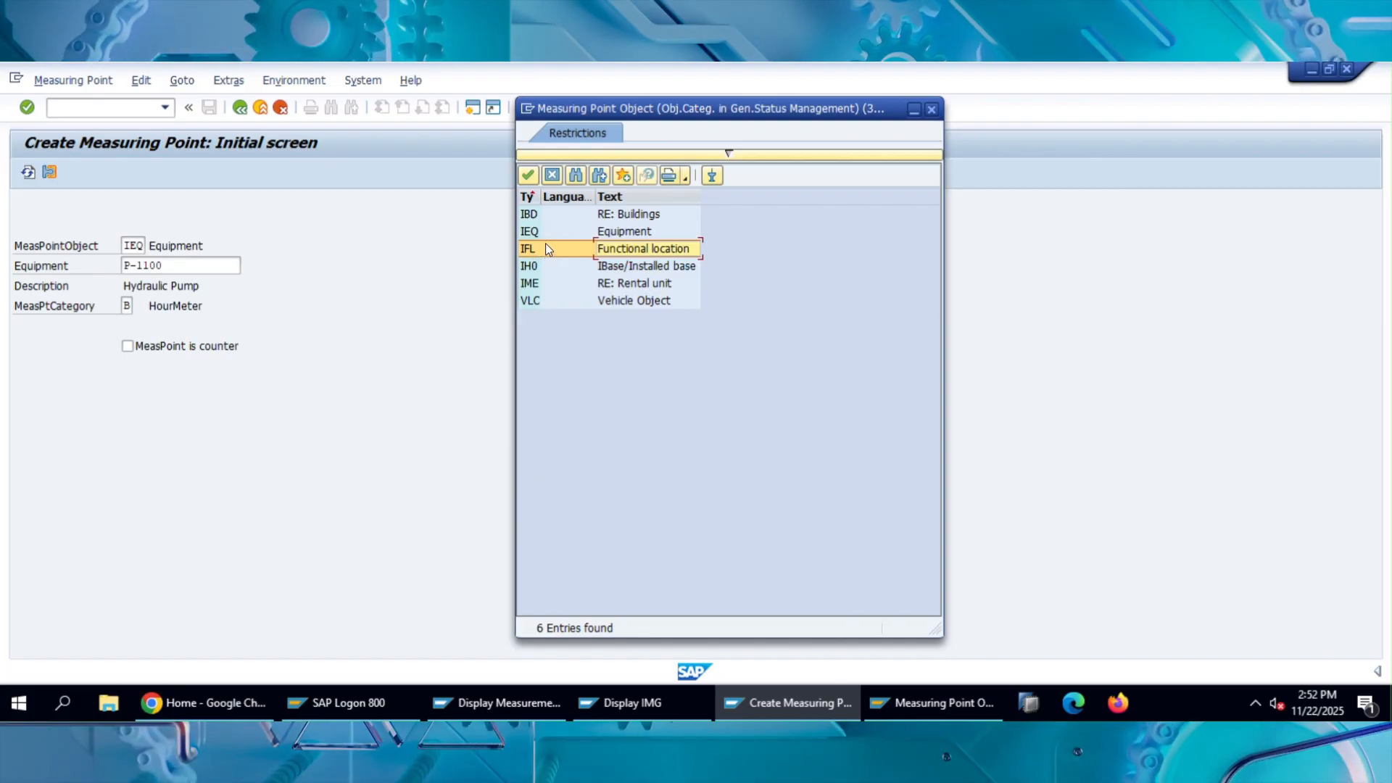
pyautogui.click(636, 234)
pyautogui.doubleClick(636, 234)
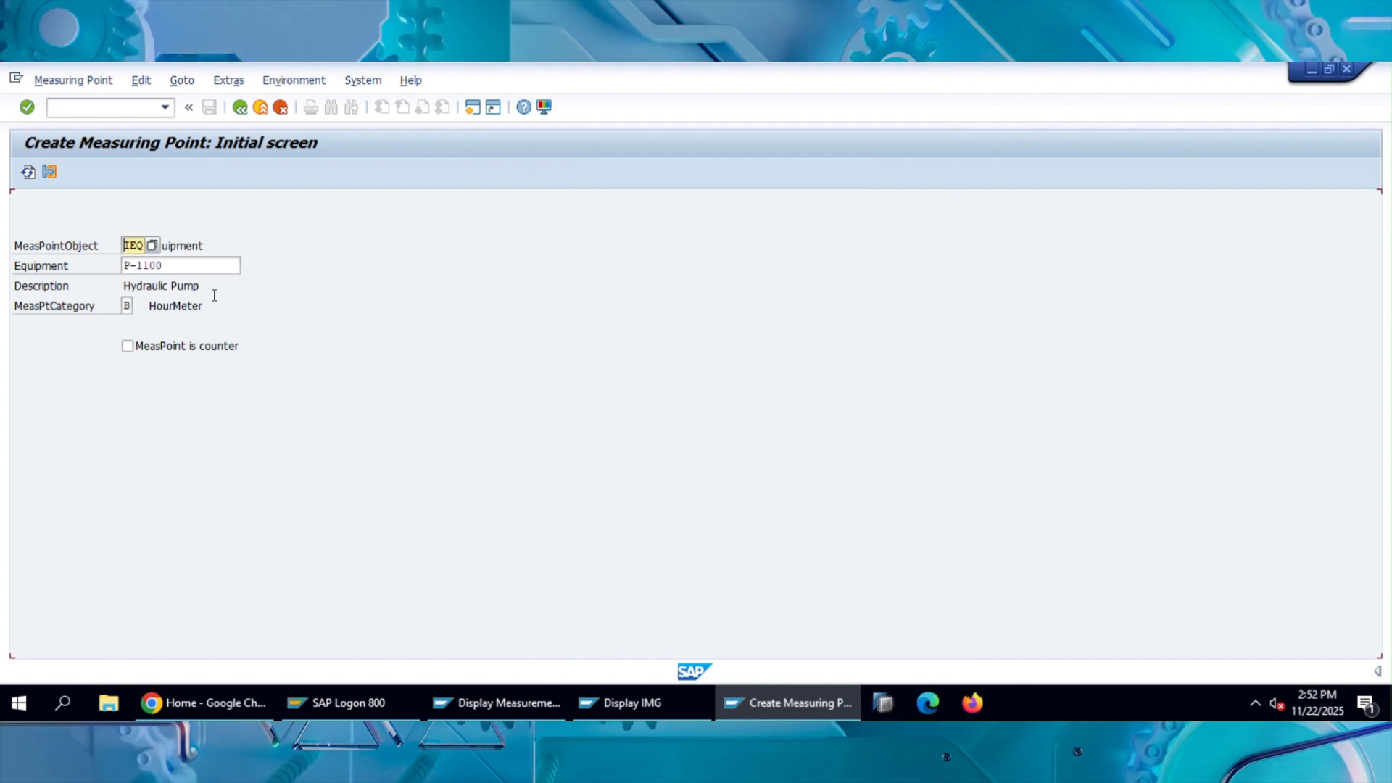
pyautogui.click(183, 270)
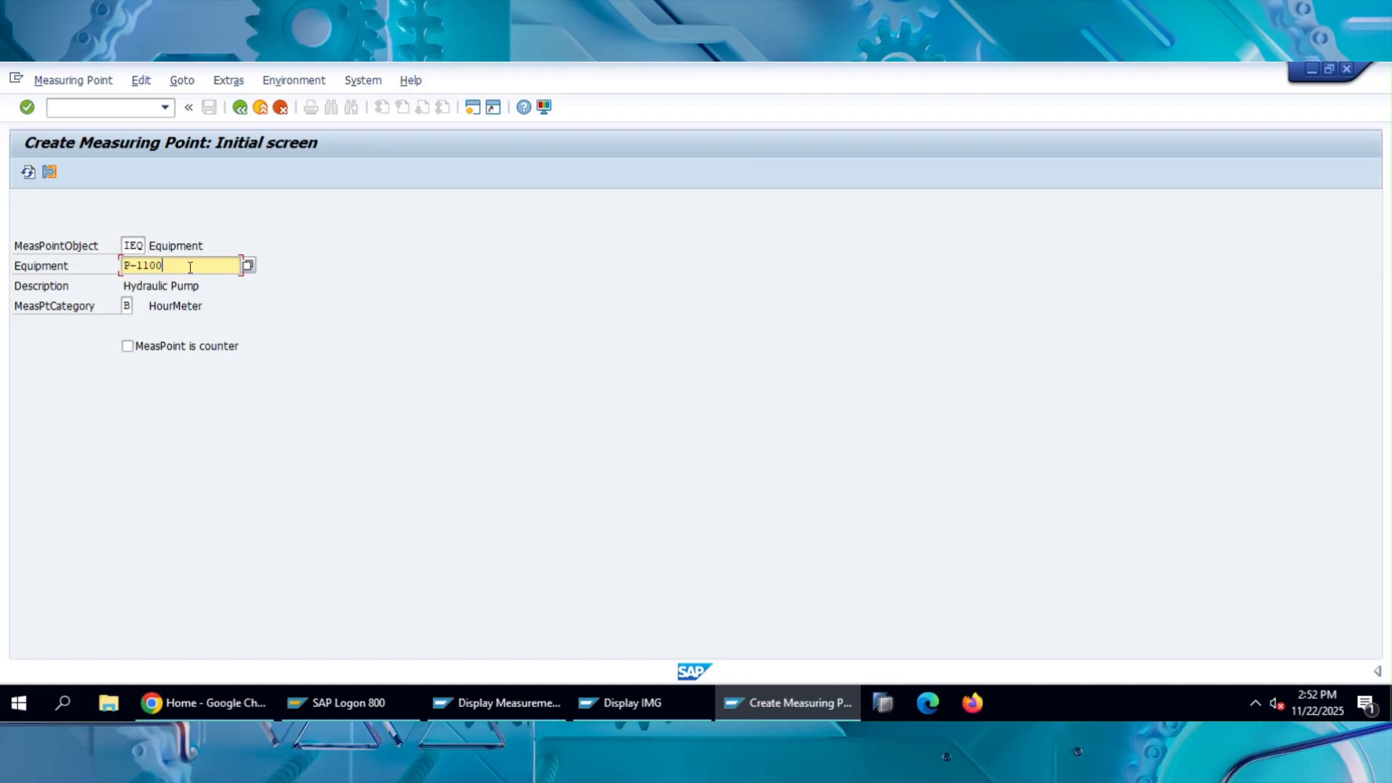
pyautogui.moveTo(177, 266); pyautogui.dragTo(117, 267)
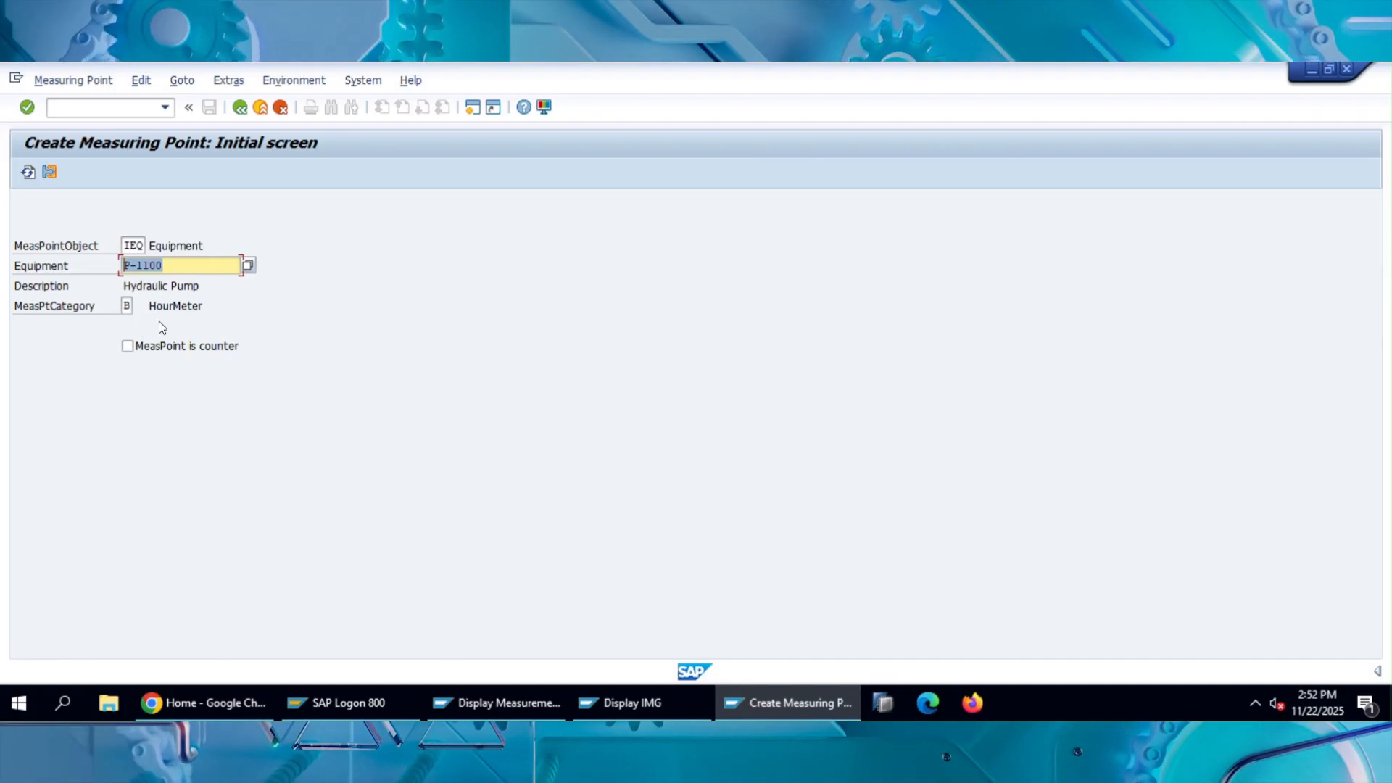
# Set the measuring point category to M, MeasPoint (general), from its list of possible entries.
pyautogui.click(127, 307)
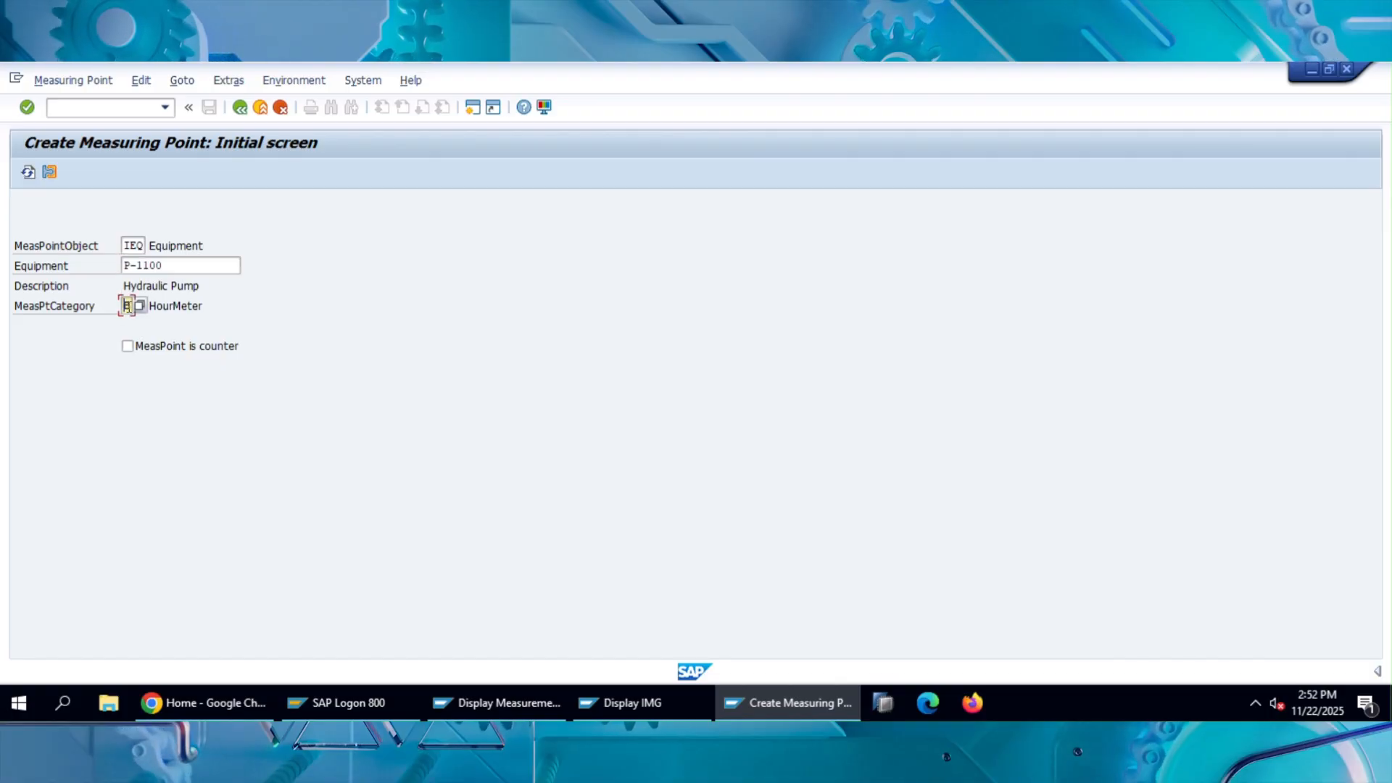
pyautogui.click(140, 307)
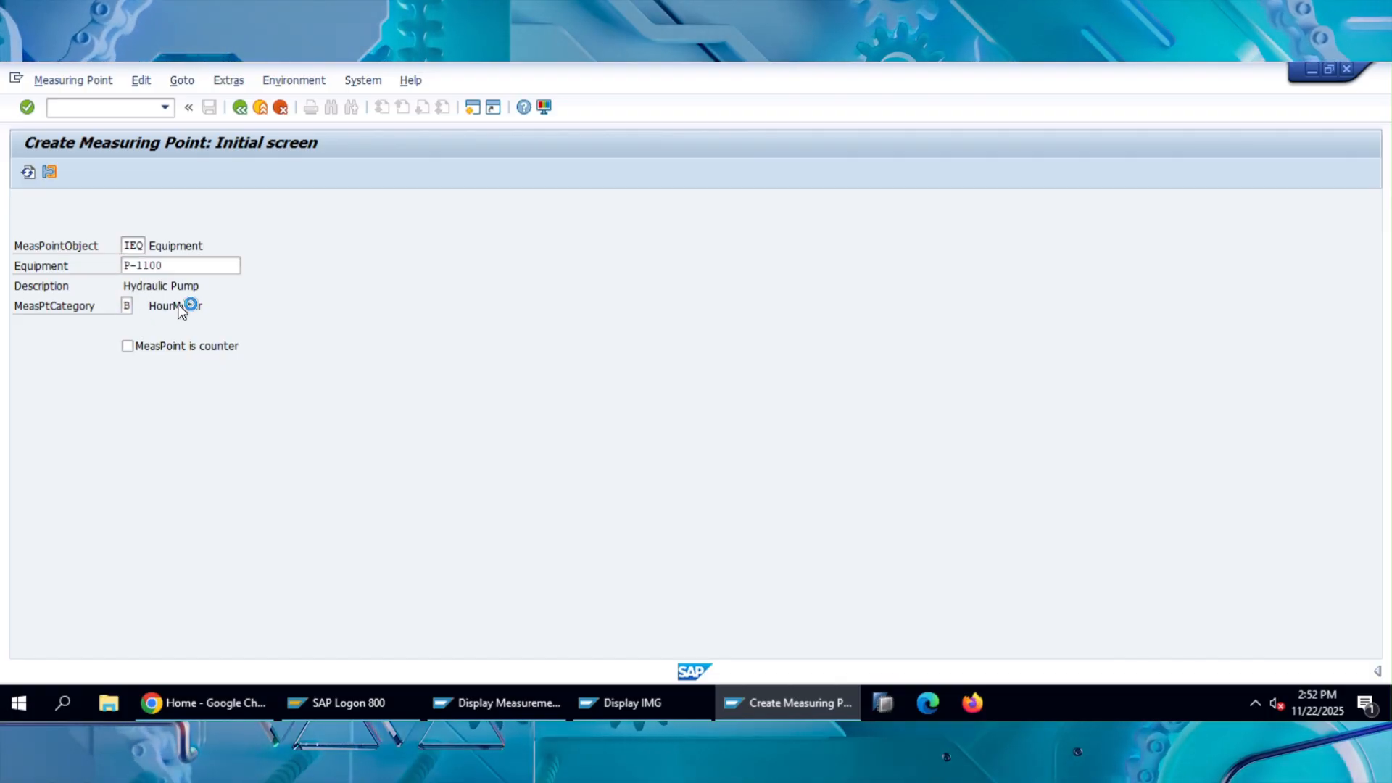
pyautogui.moveTo(307, 228); pyautogui.dragTo(739, 174)
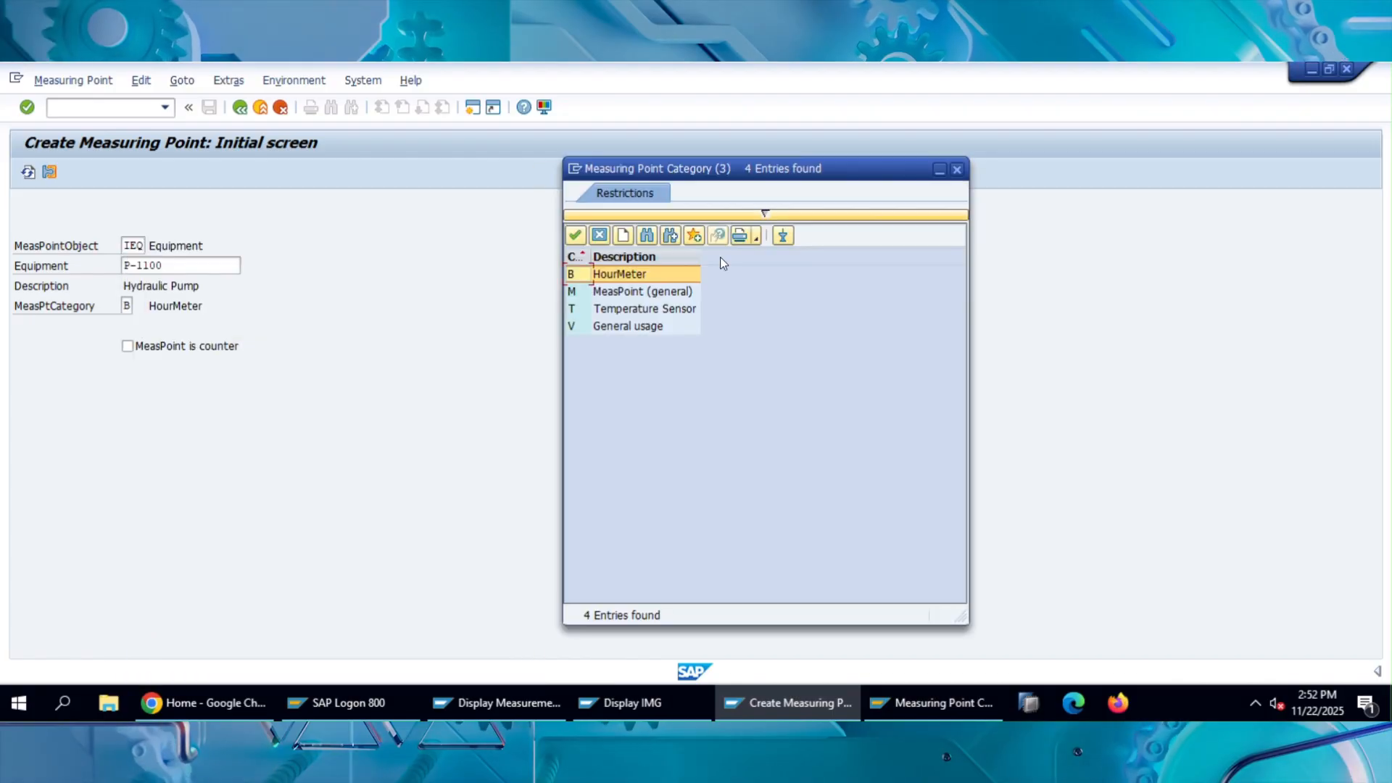
pyautogui.click(646, 293)
pyautogui.doubleClick(646, 293)
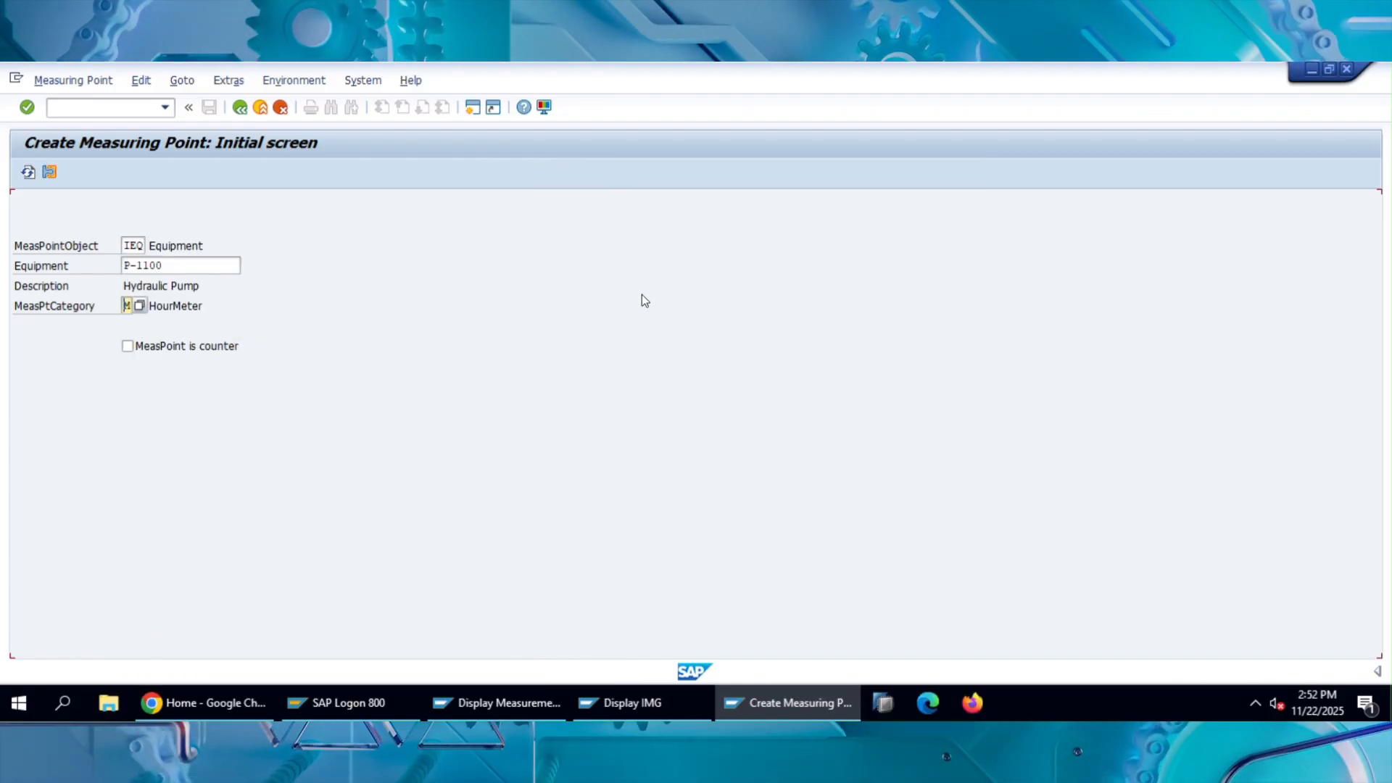
pyautogui.click(326, 372)
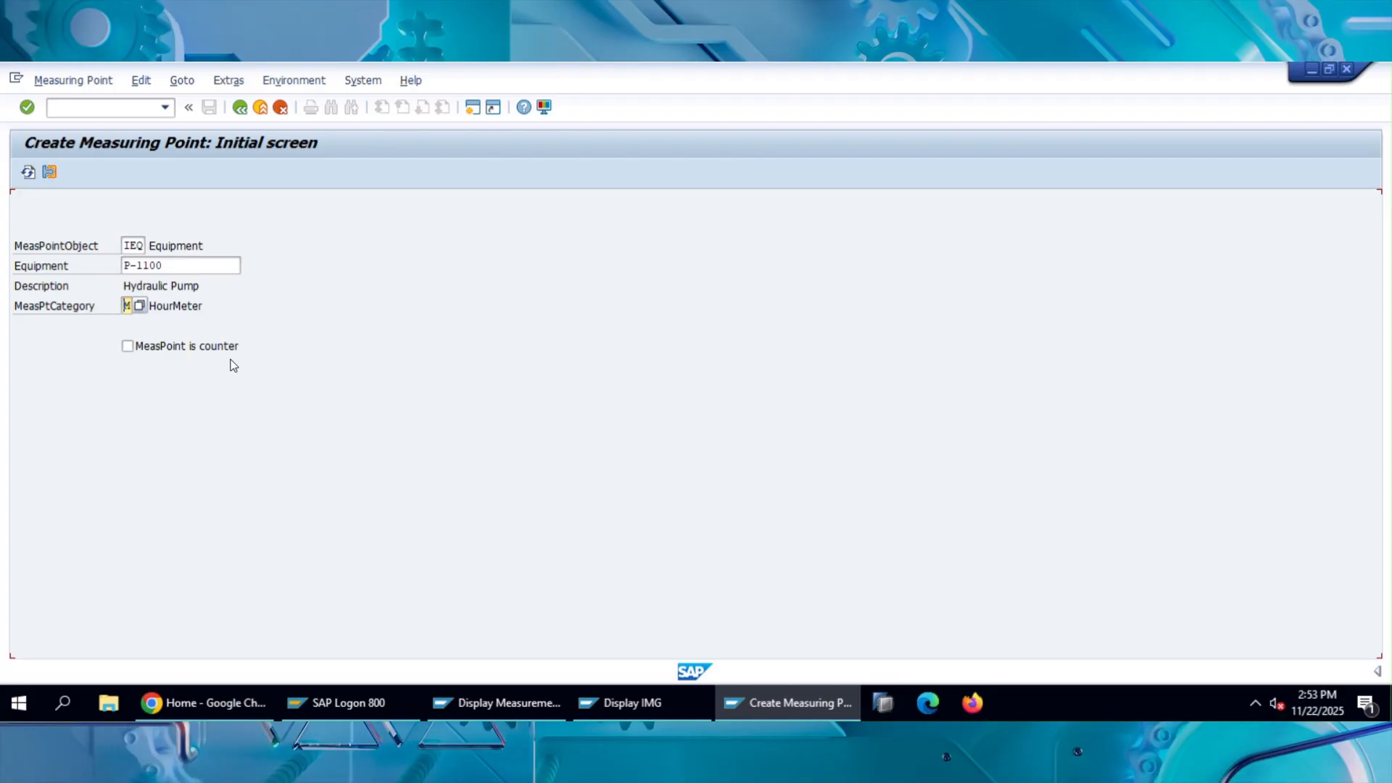
# Continue to the measuring point's General Data and mark the measuring point as a counter.
pyautogui.press('Return')
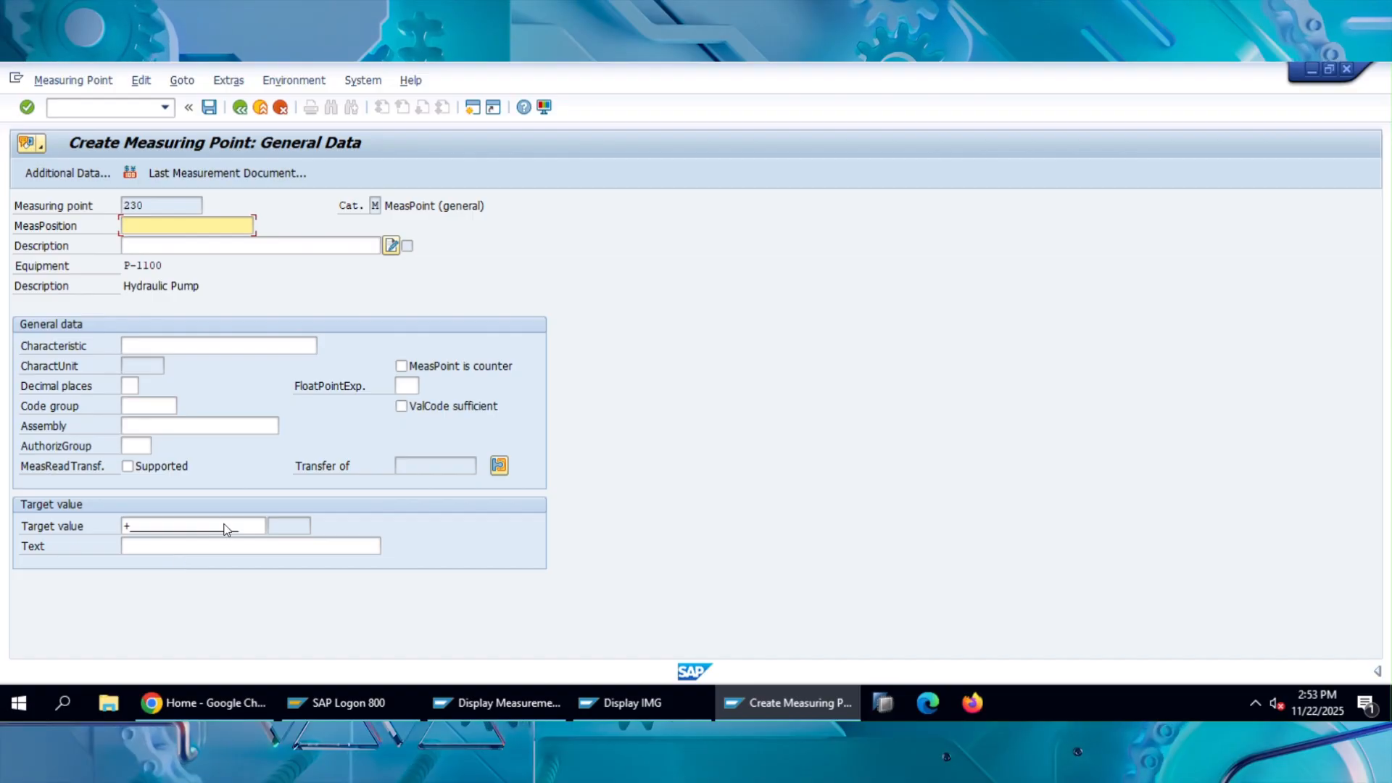
pyautogui.click(402, 367)
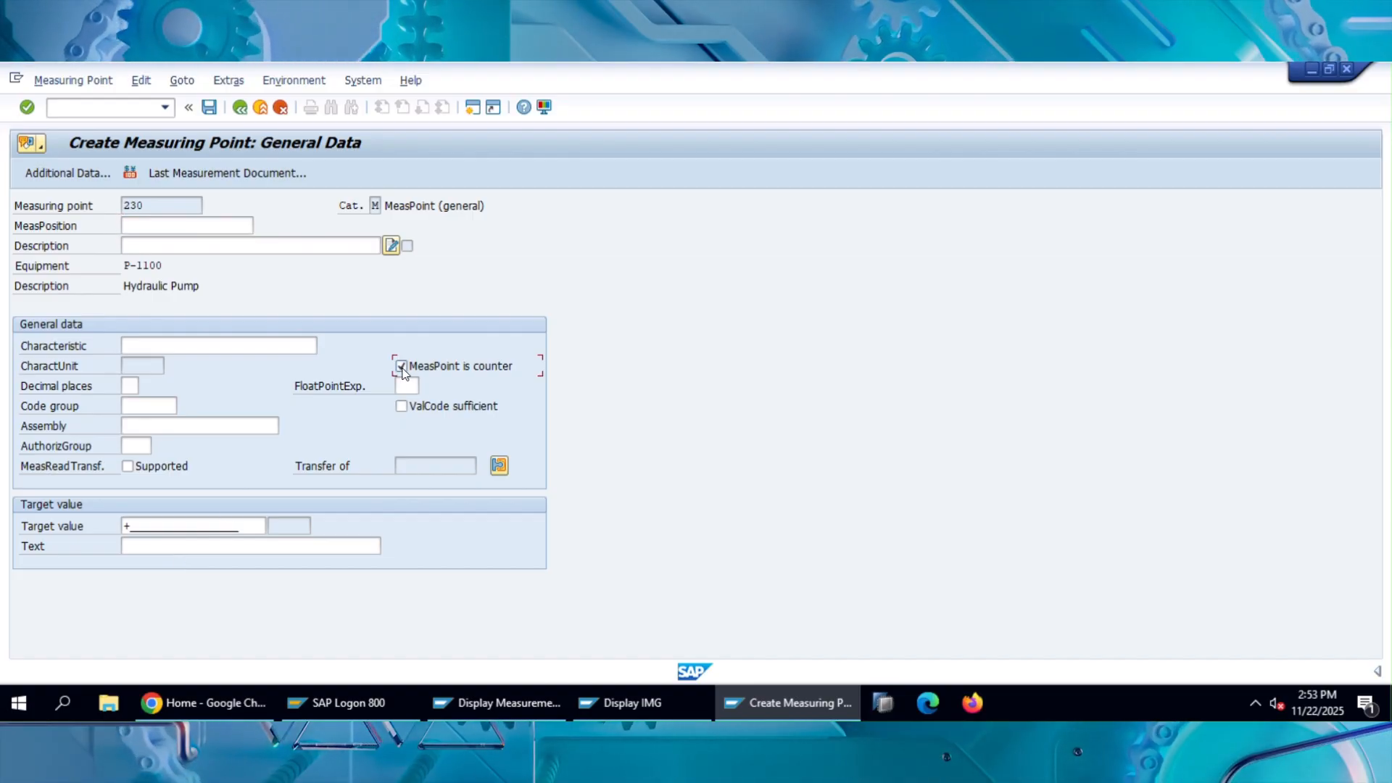
pyautogui.press('Return')
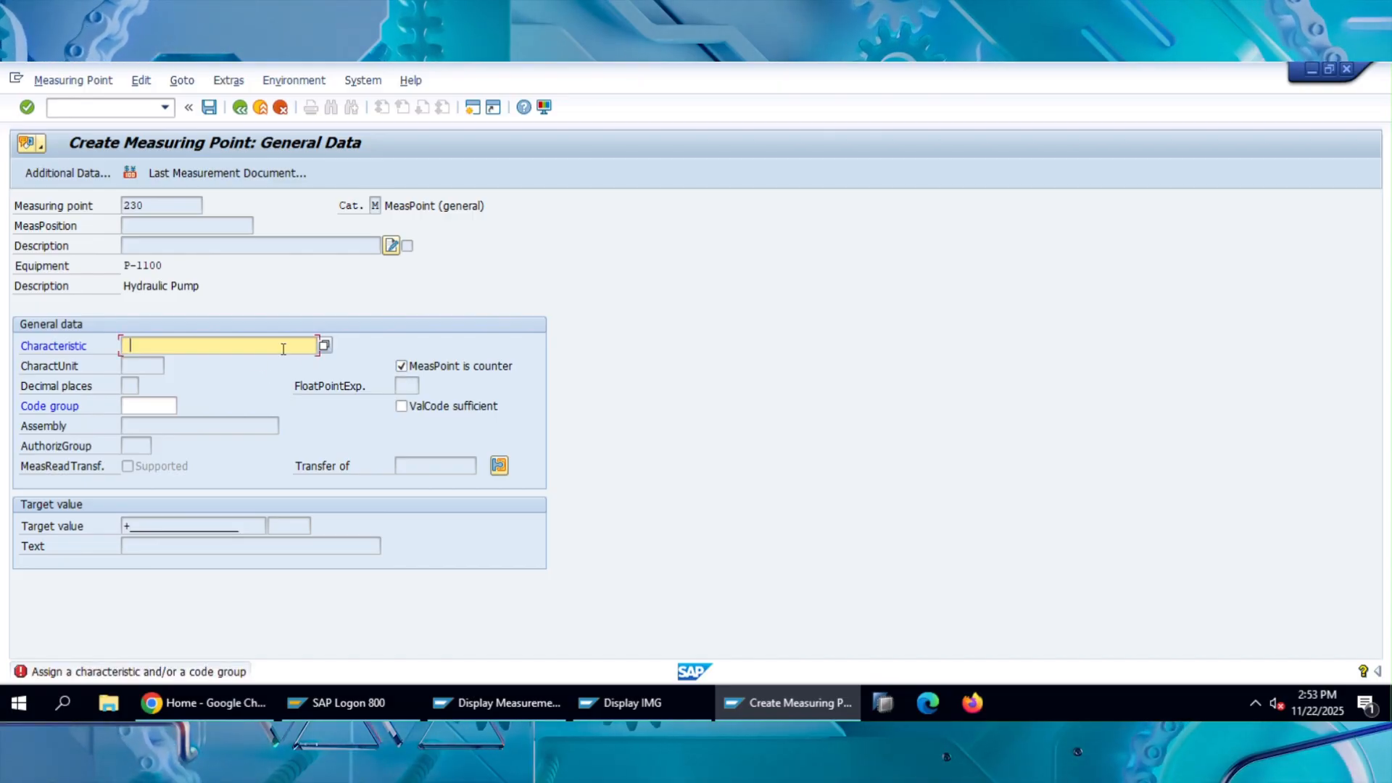
# Search the possible values for Characteristic by name, using hour* and meter*.
pyautogui.click(284, 349)
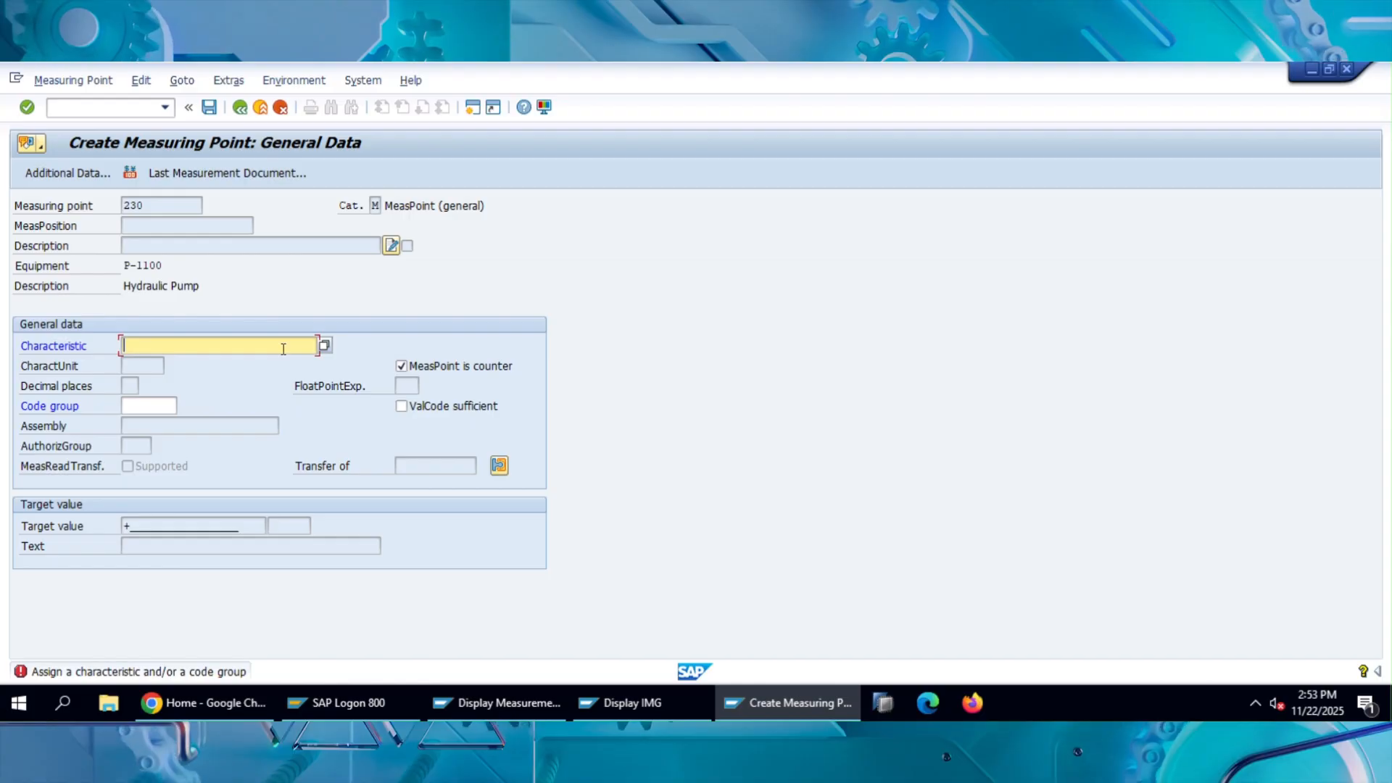
pyautogui.click(323, 346)
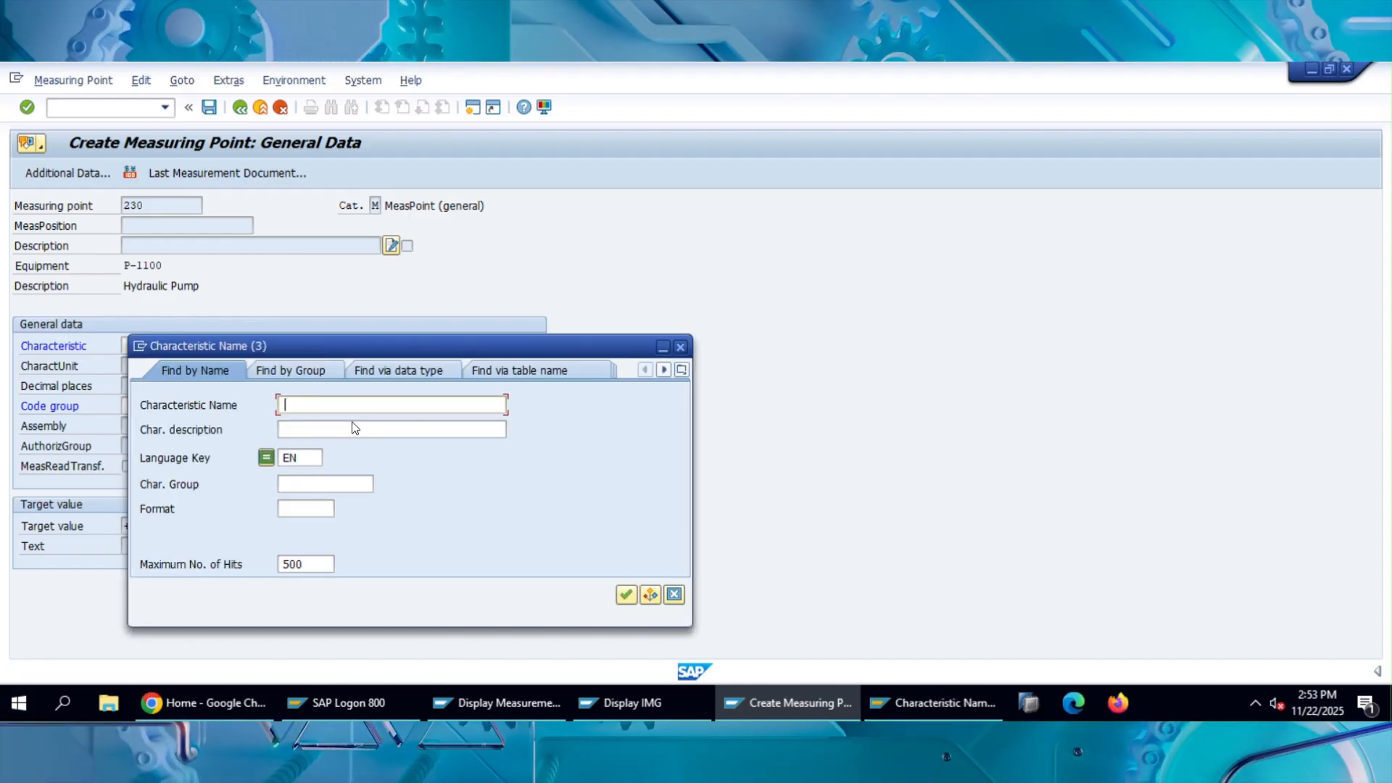
pyautogui.write('hour*')
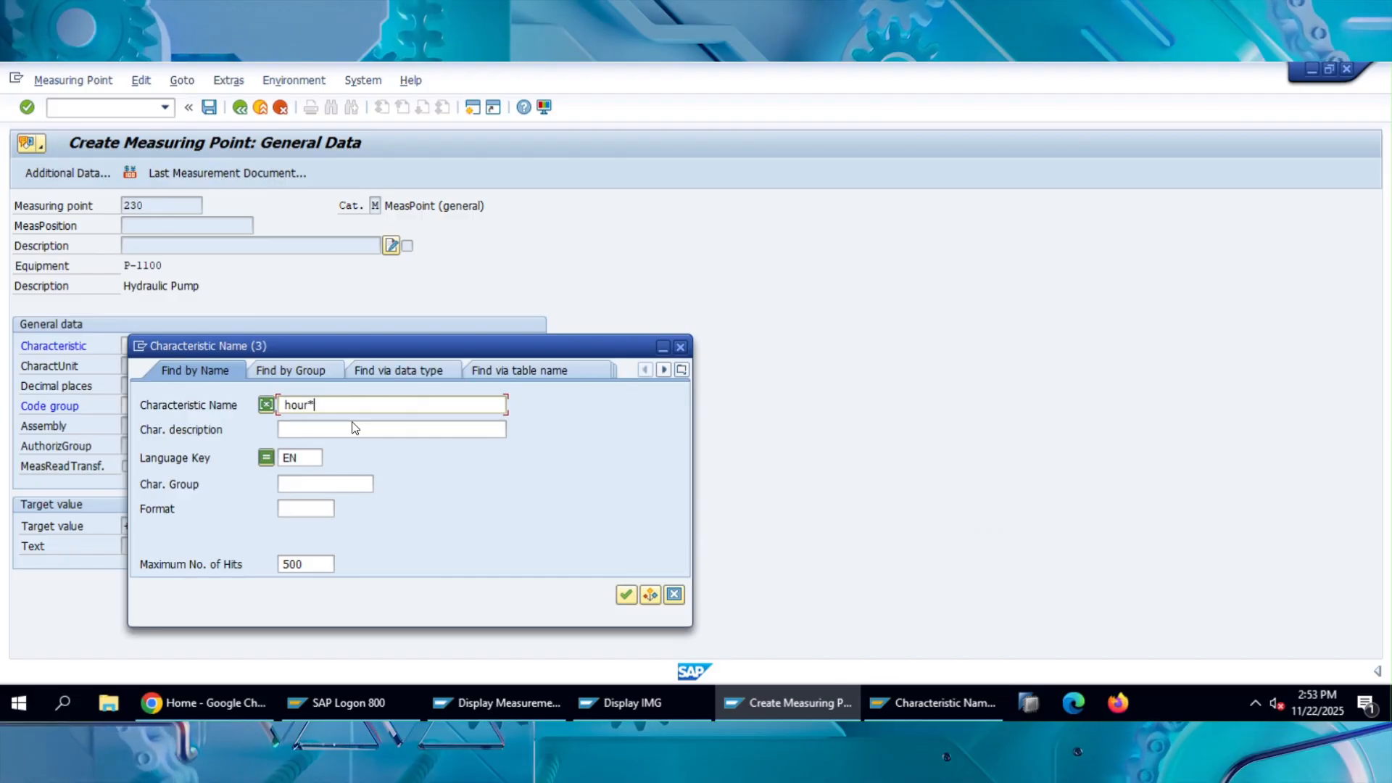
pyautogui.press('Return')
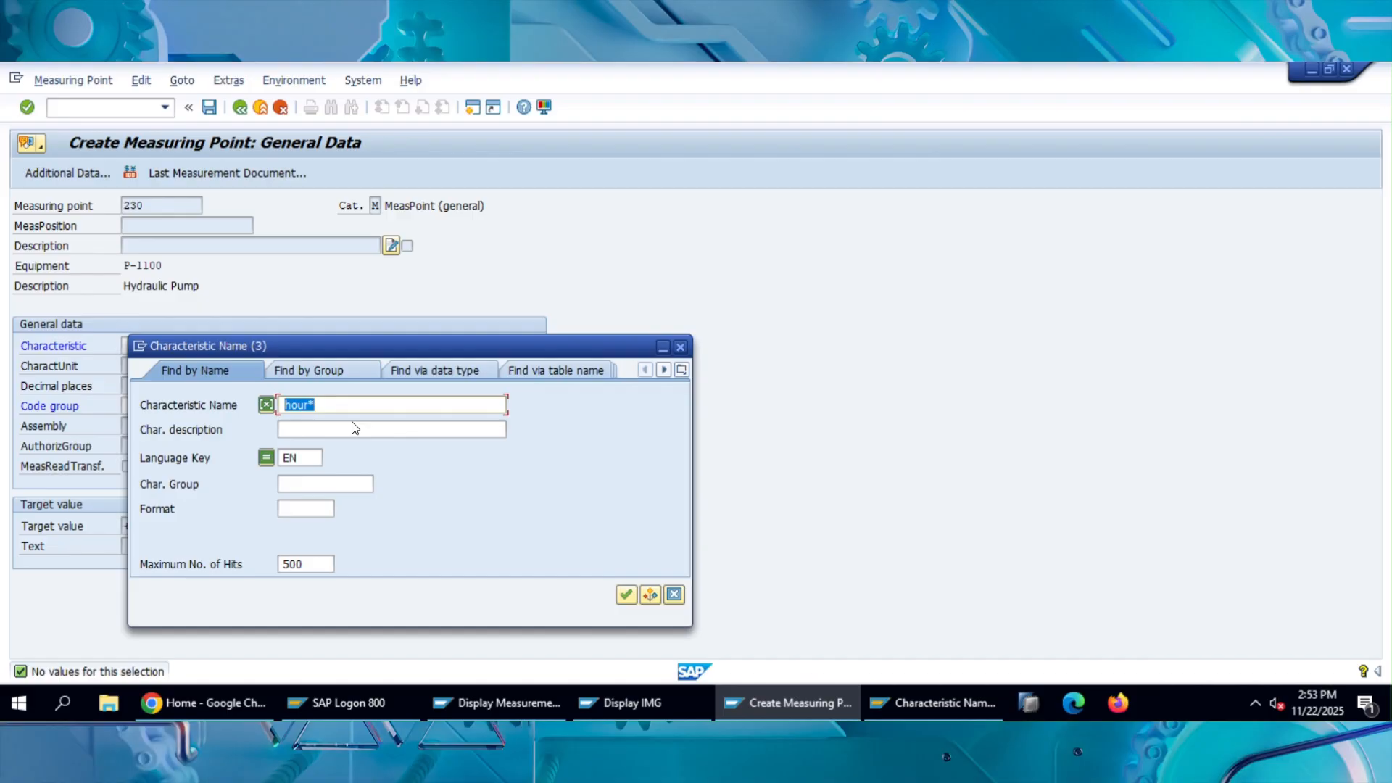
pyautogui.write('meter*')
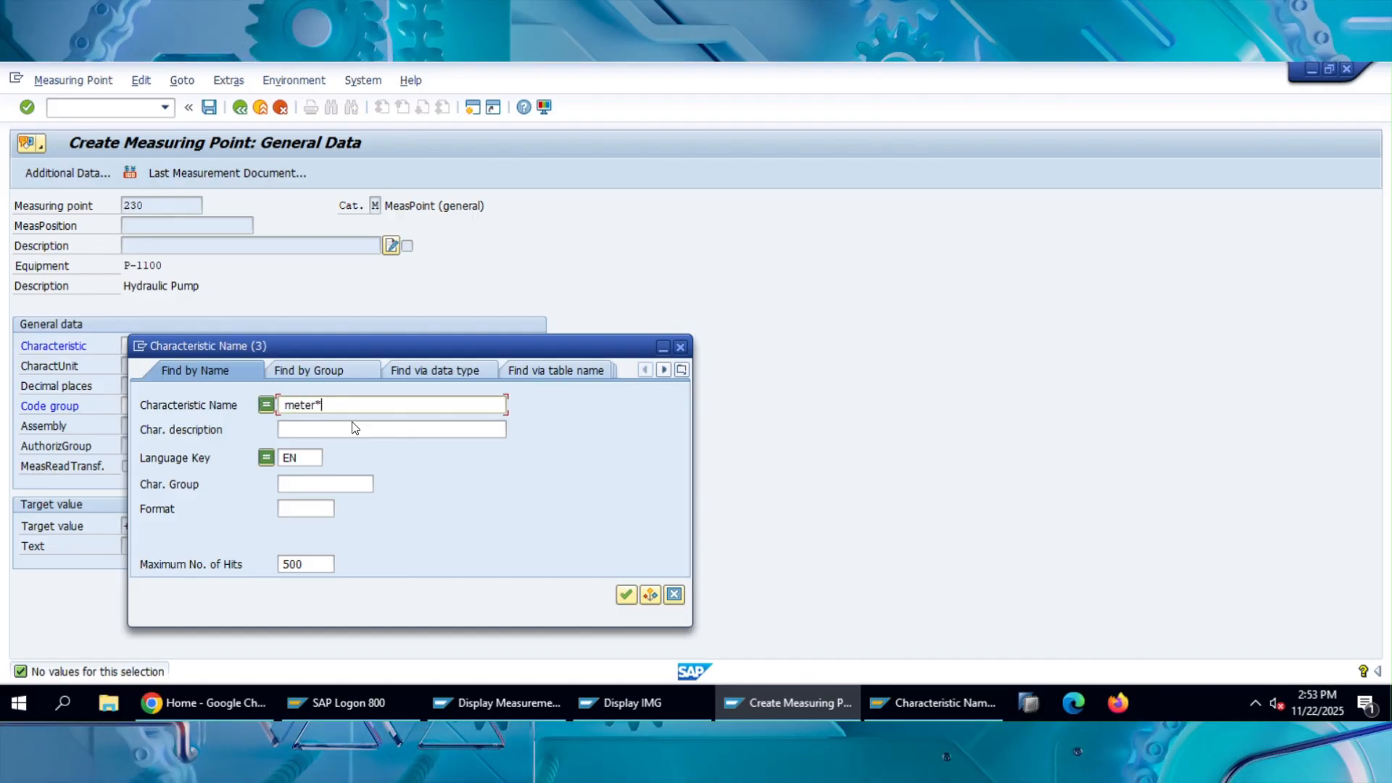
pyautogui.press('Return')
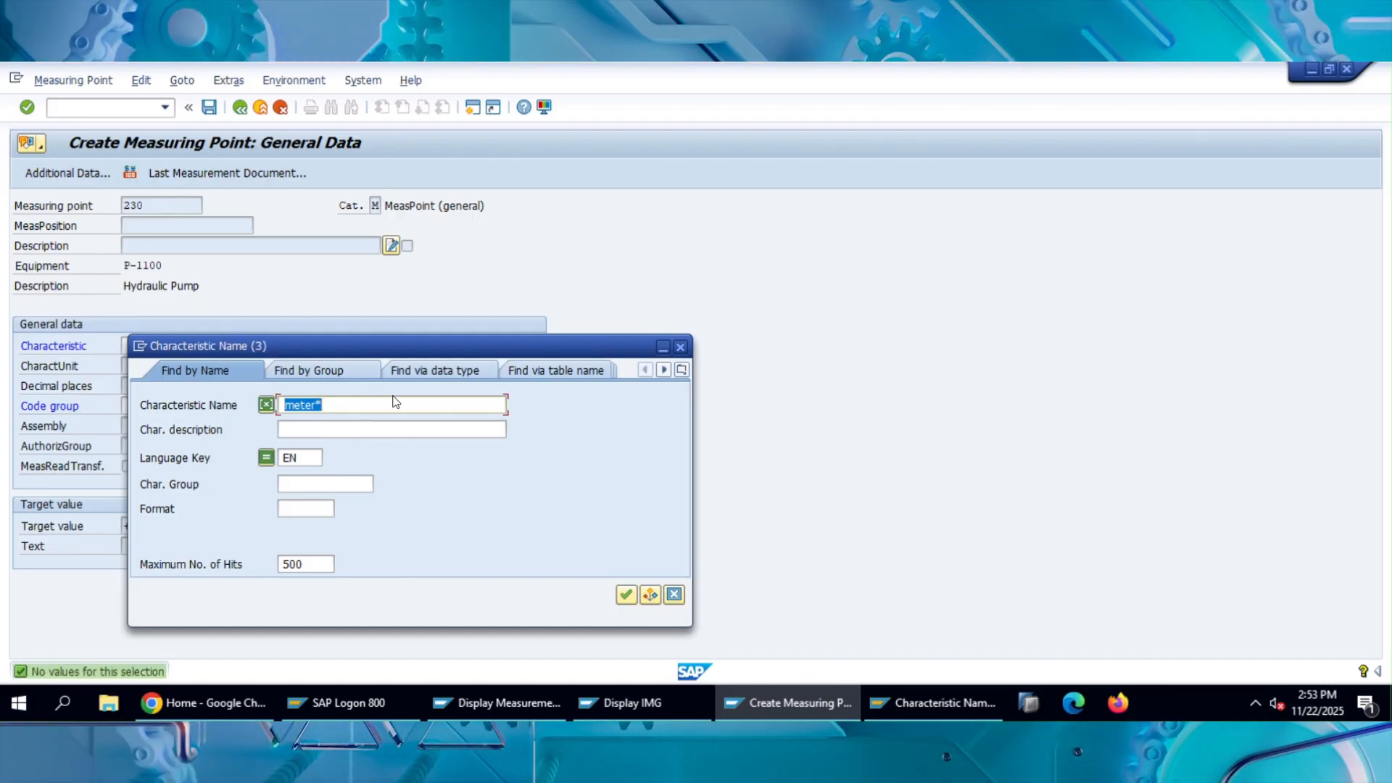
# List all characteristics without a name restriction and assign T_PM04, Kilometers, to the measuring point.
pyautogui.press('BackSpace')
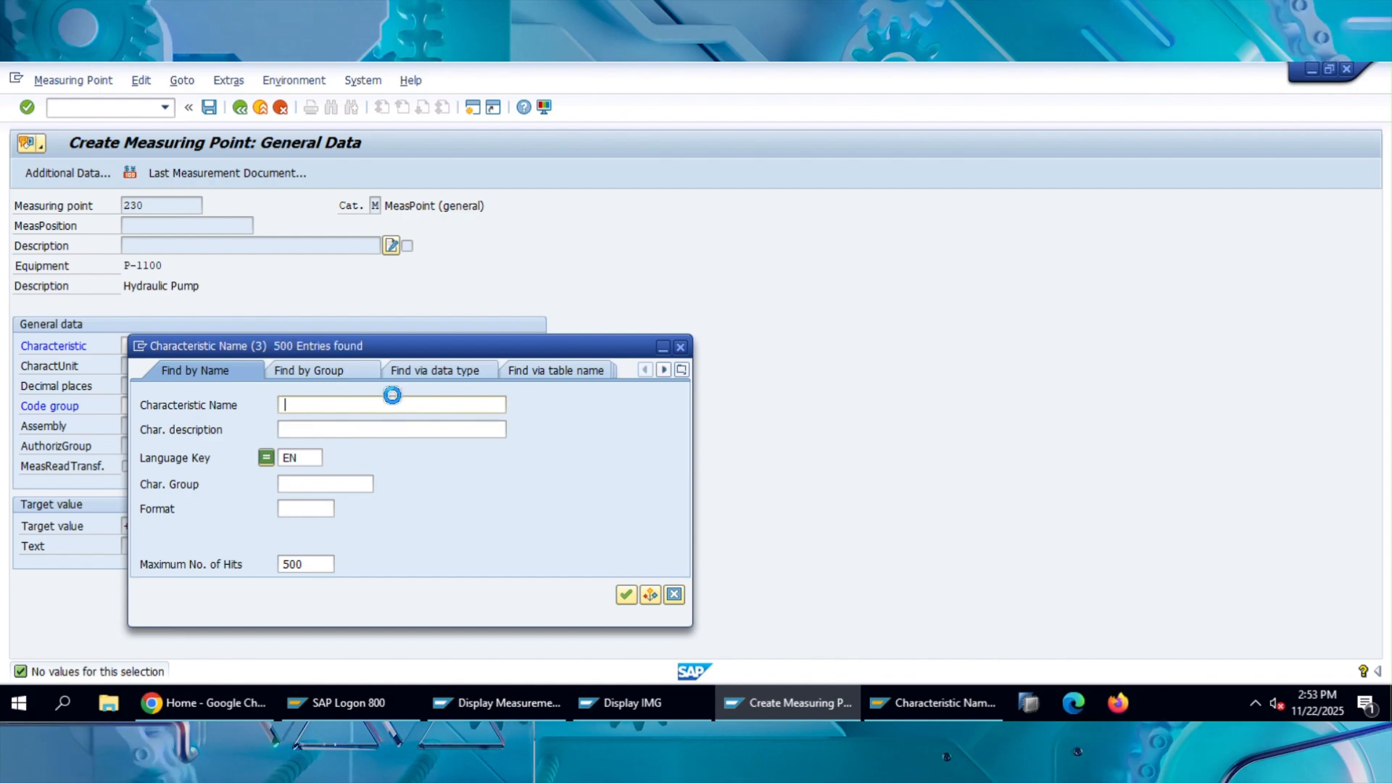
pyautogui.scroll(-7, 460, 455)
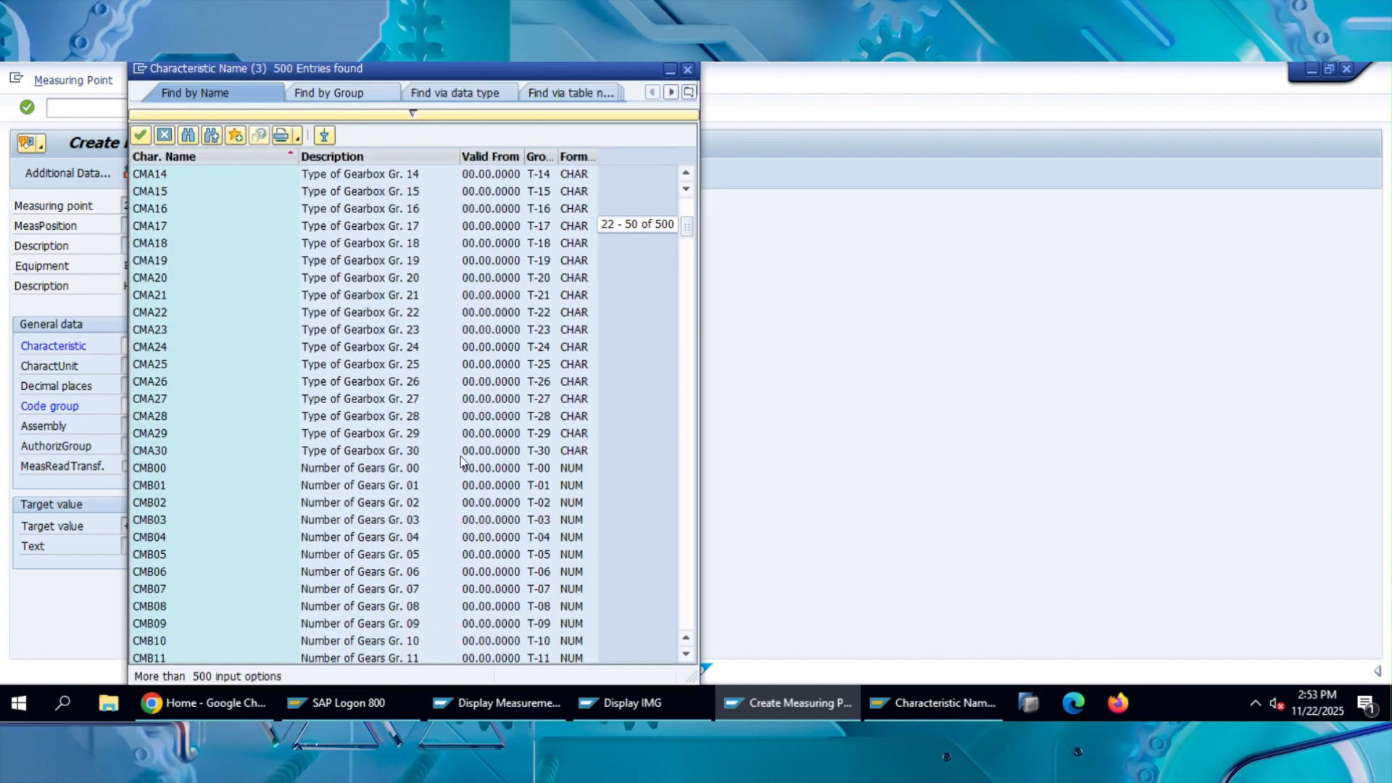
pyautogui.scroll(-20, 460, 455)
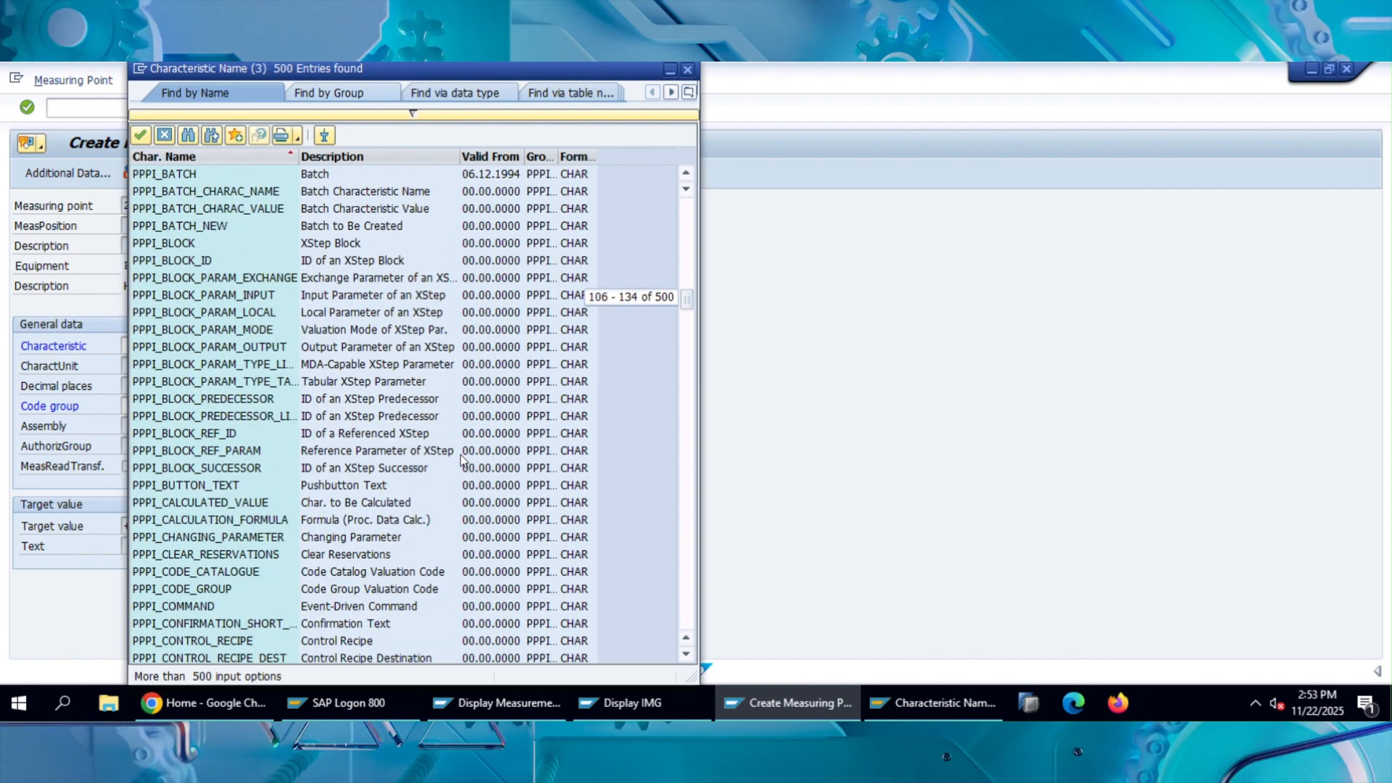
pyautogui.scroll(-12, 460, 455)
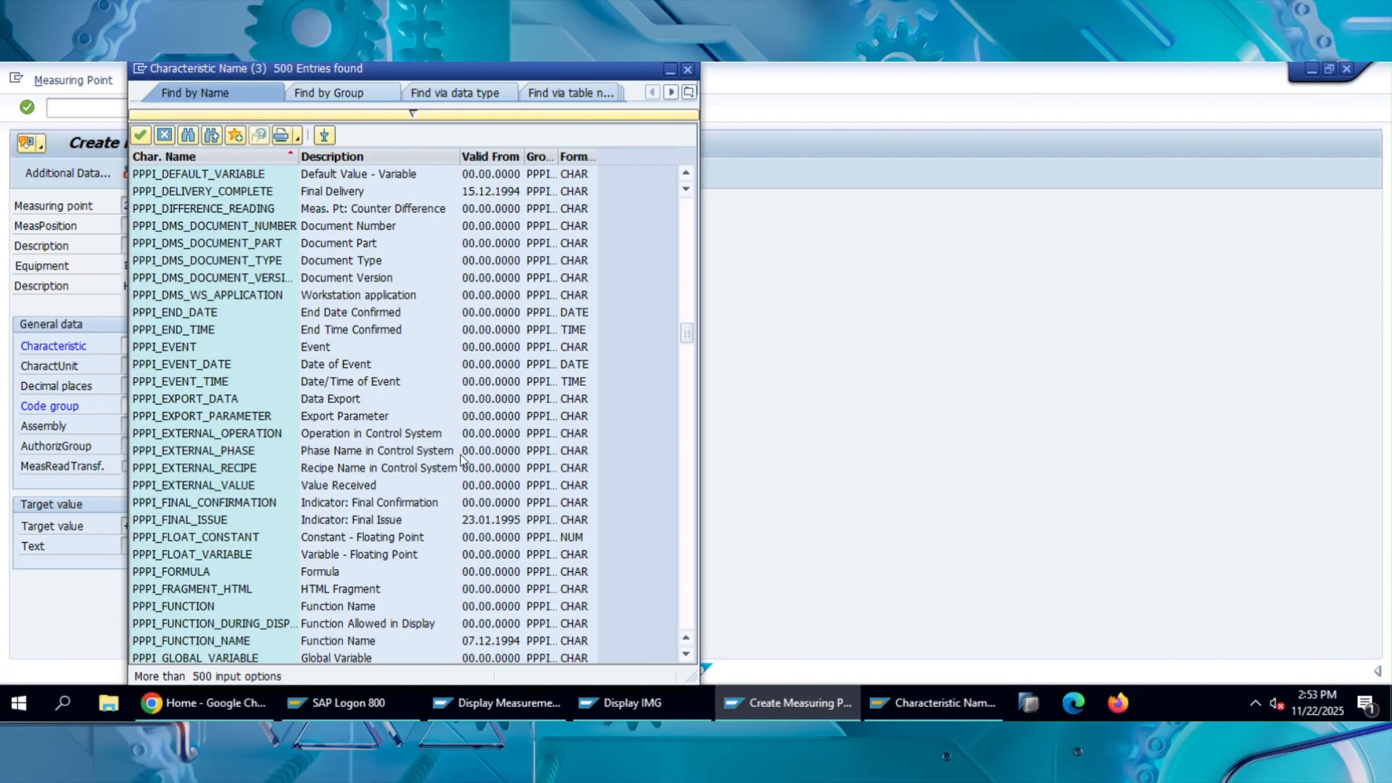
pyautogui.scroll(-20, 461, 458)
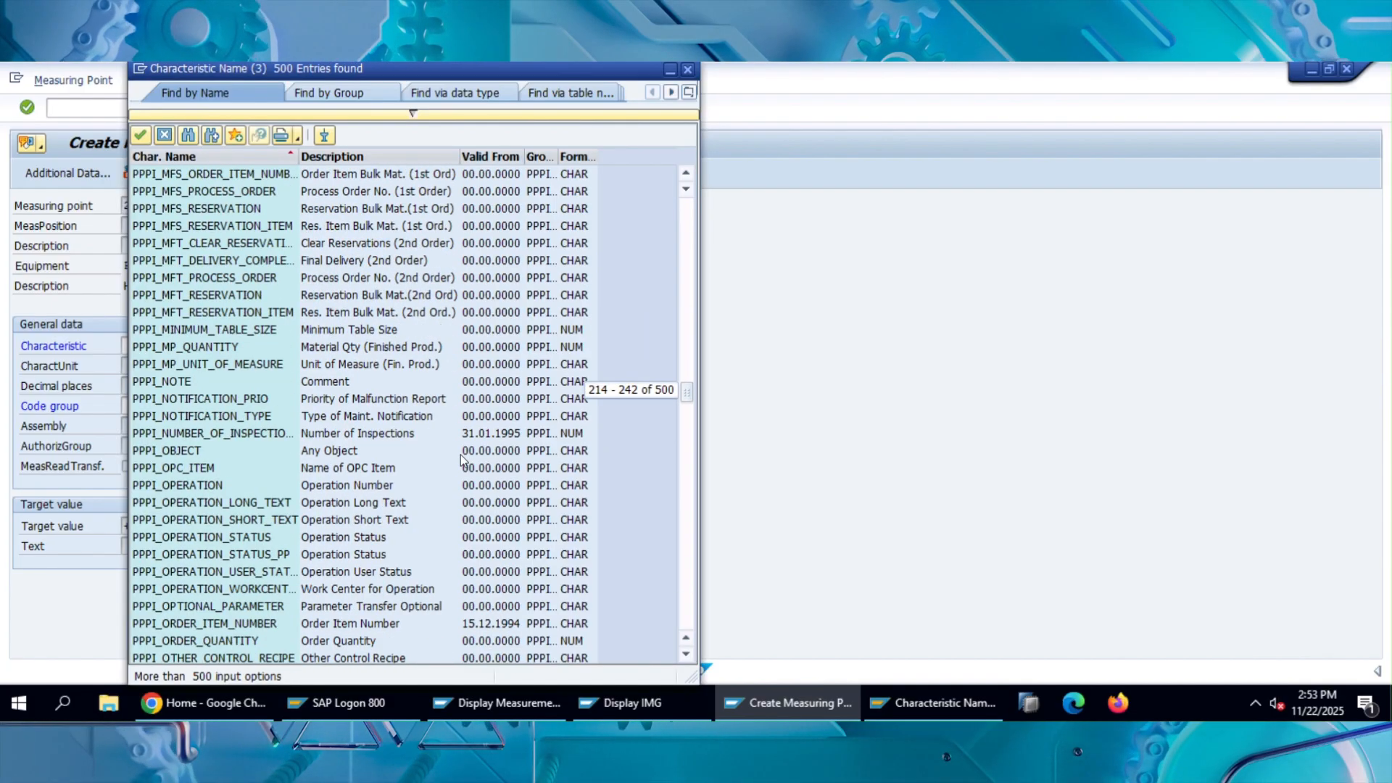
pyautogui.scroll(20, 460, 458)
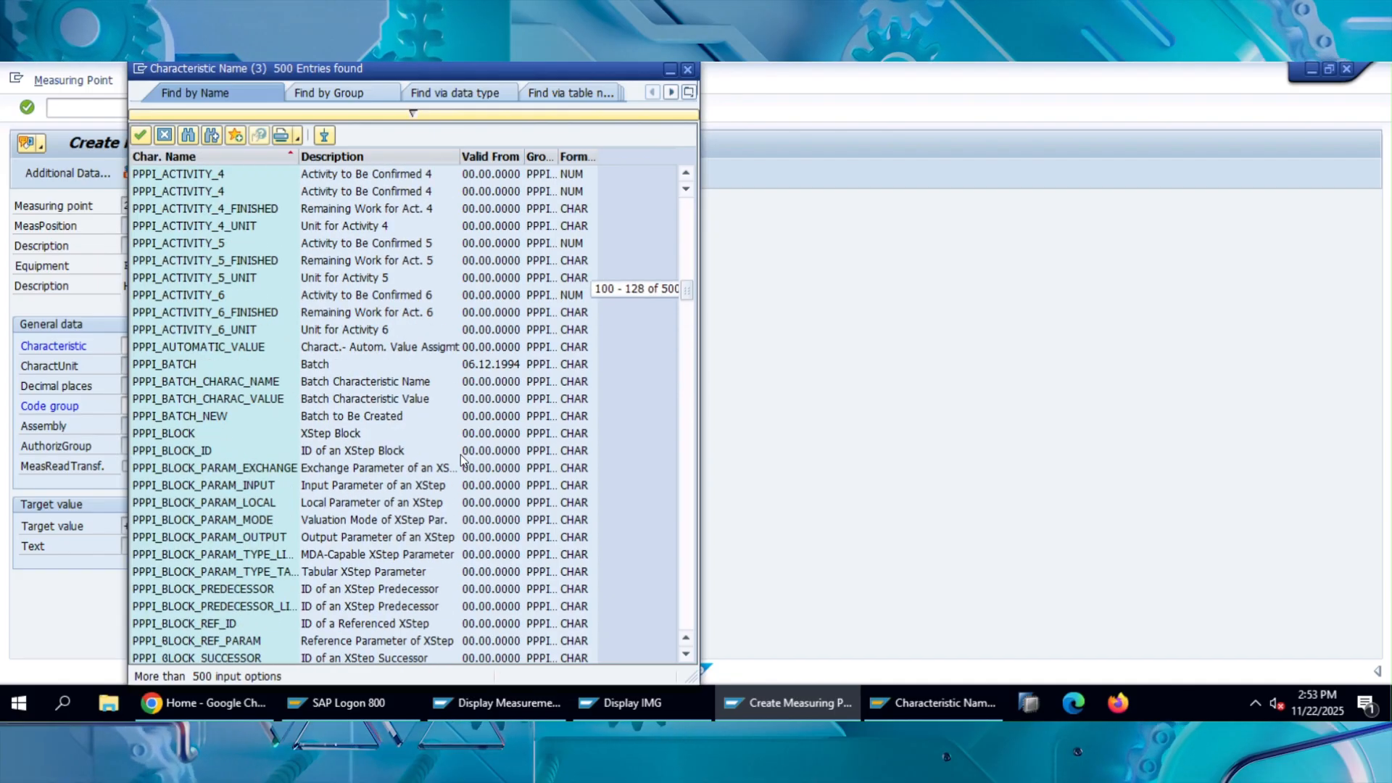
pyautogui.scroll(20, 461, 459)
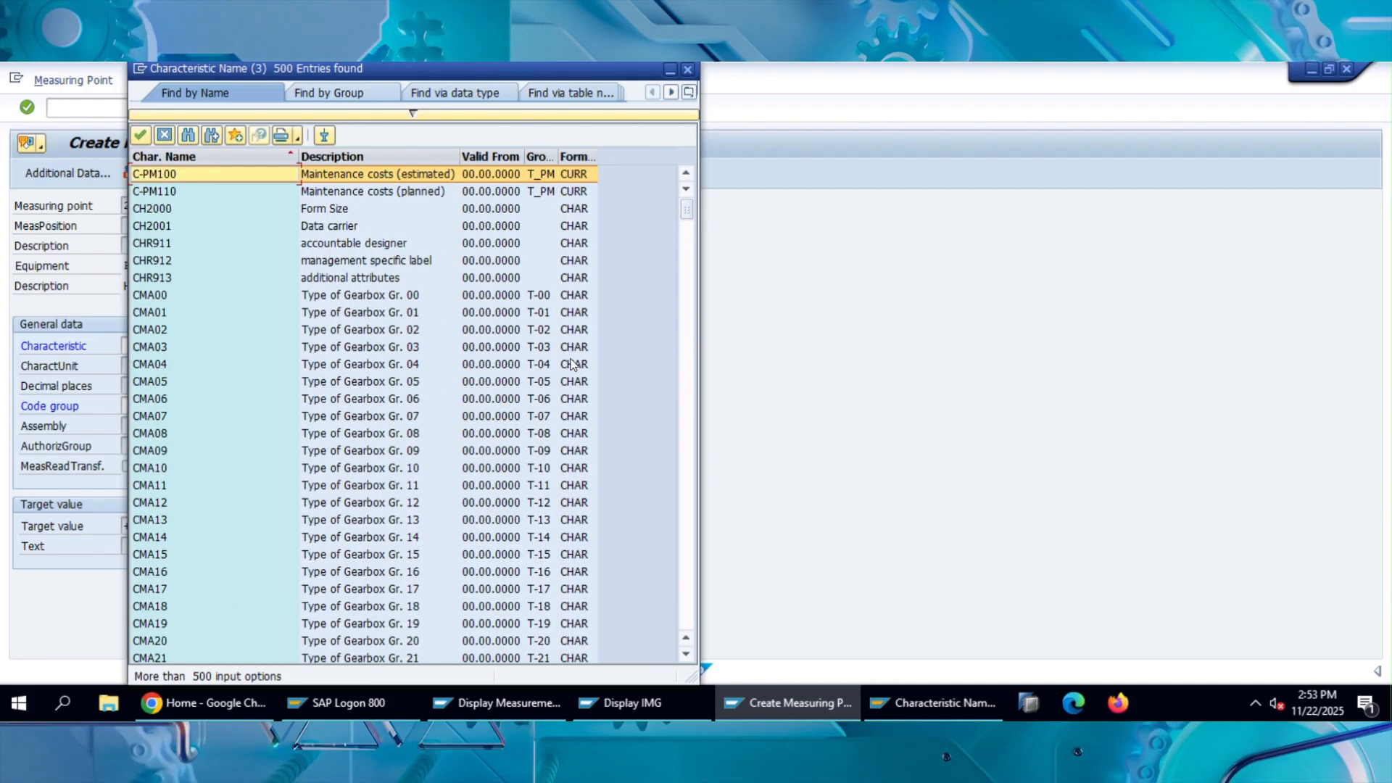
pyautogui.moveTo(684, 211); pyautogui.dragTo(688, 499)
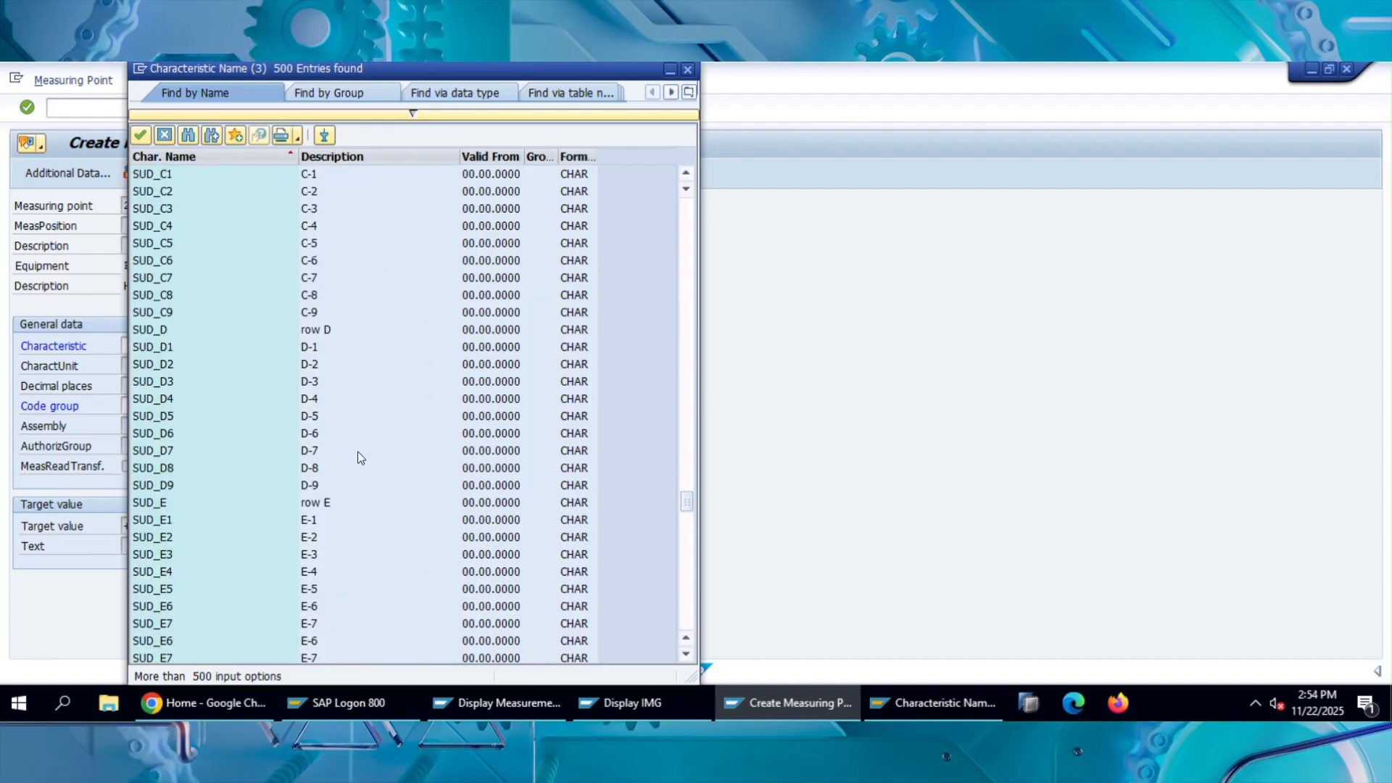
pyautogui.scroll(-20, 358, 451)
pyautogui.scroll(-20, 366, 447)
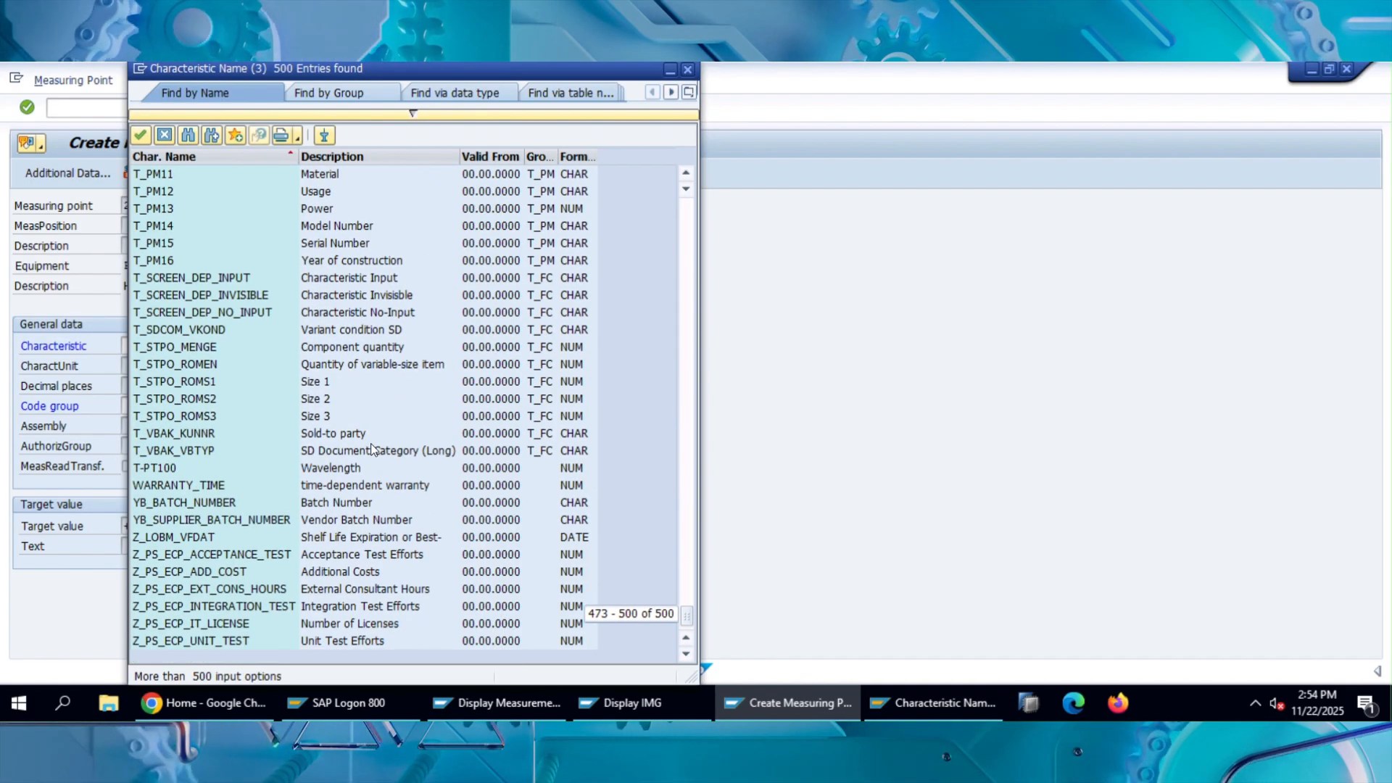
pyautogui.scroll(2, 372, 445)
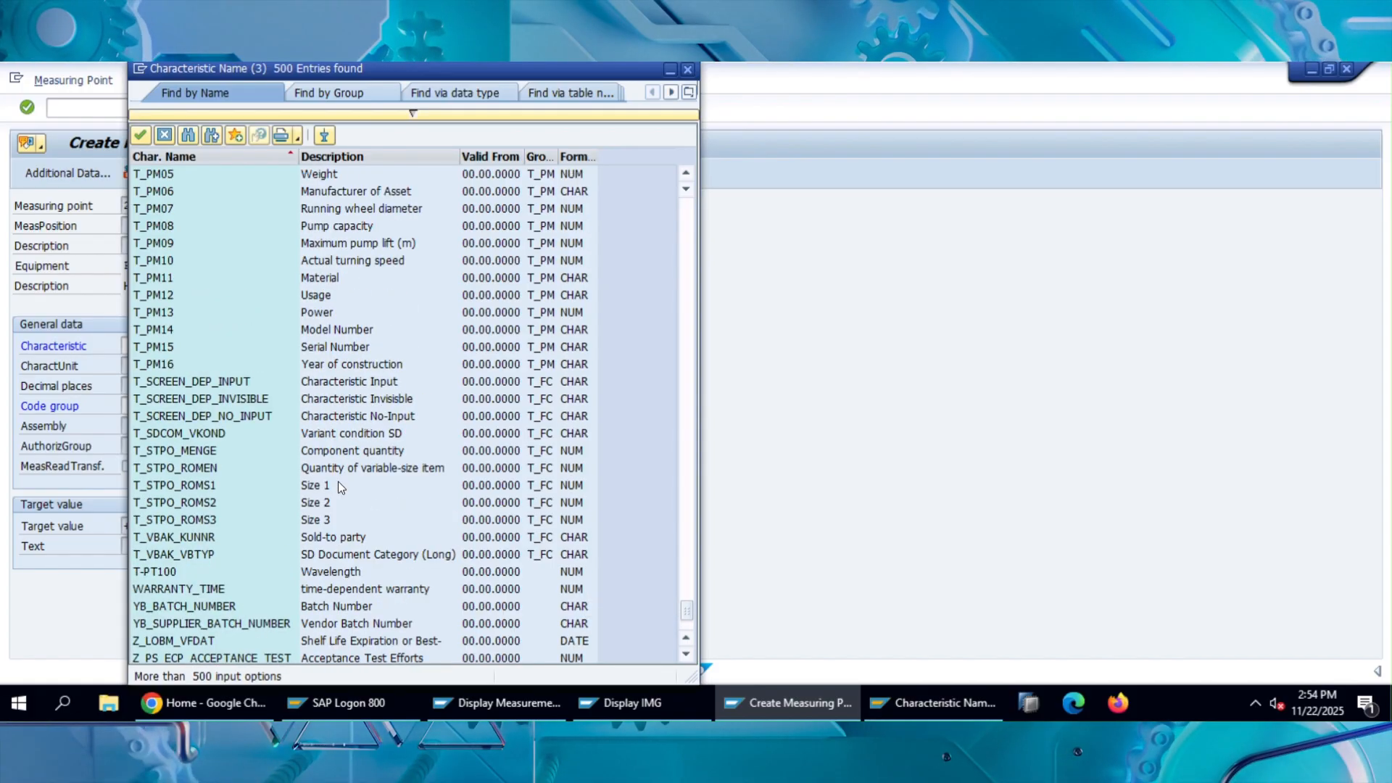
pyautogui.scroll(6, 428, 573)
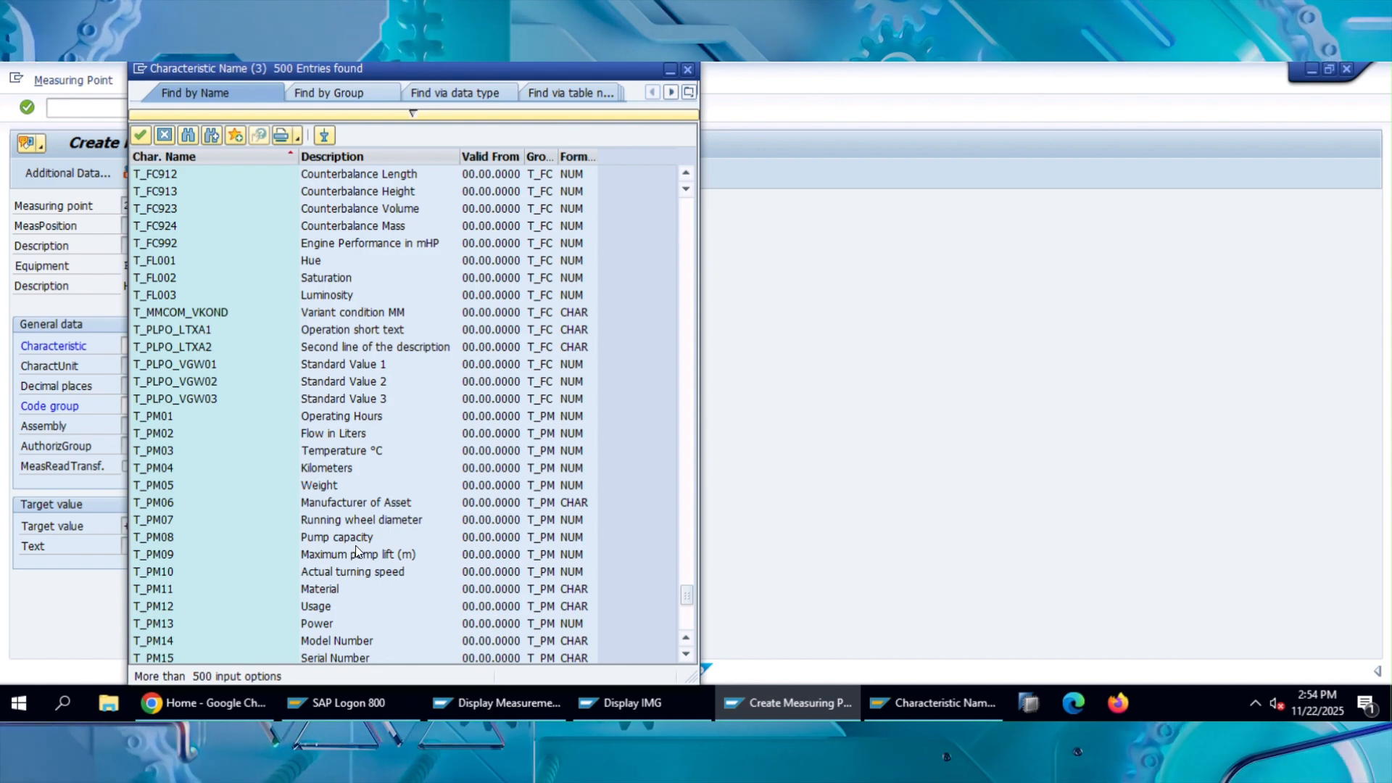
pyautogui.doubleClick(342, 472)
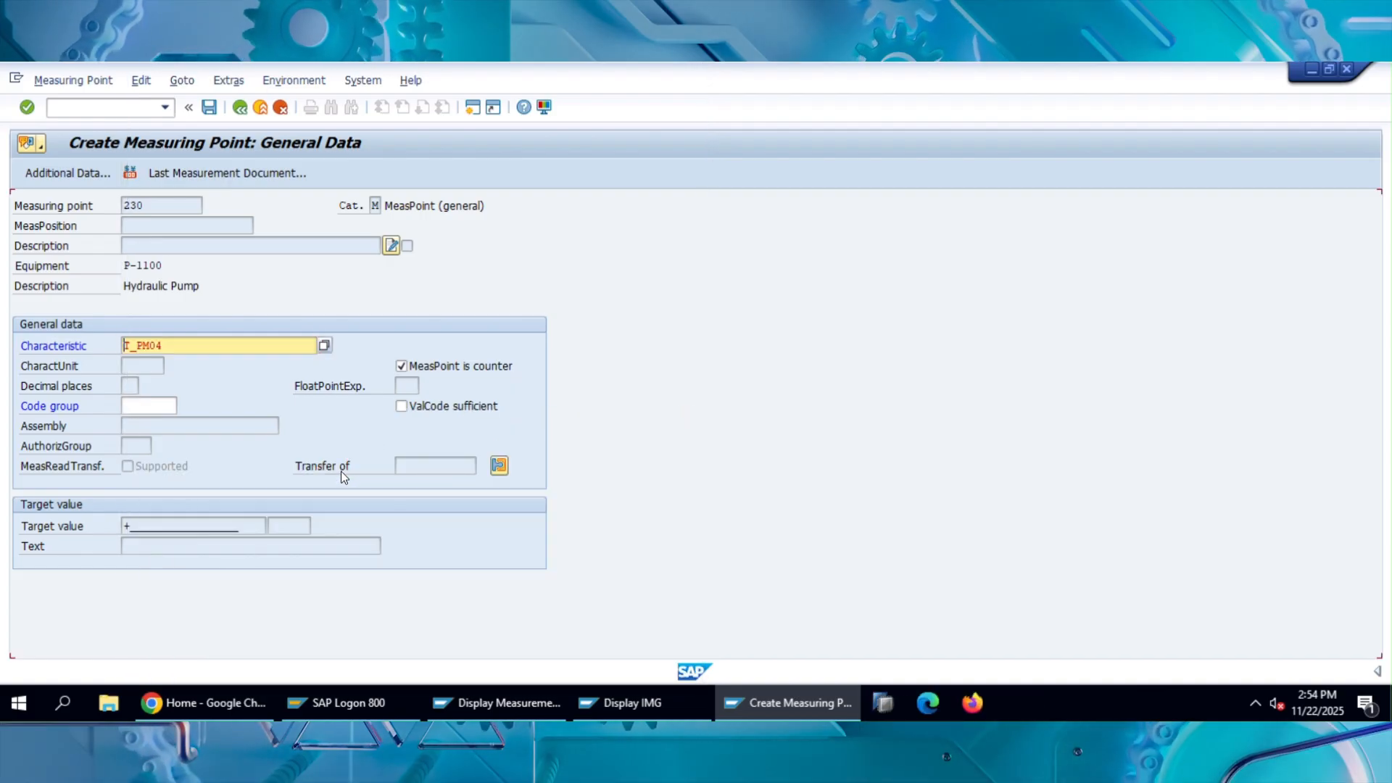
pyautogui.press('Return')
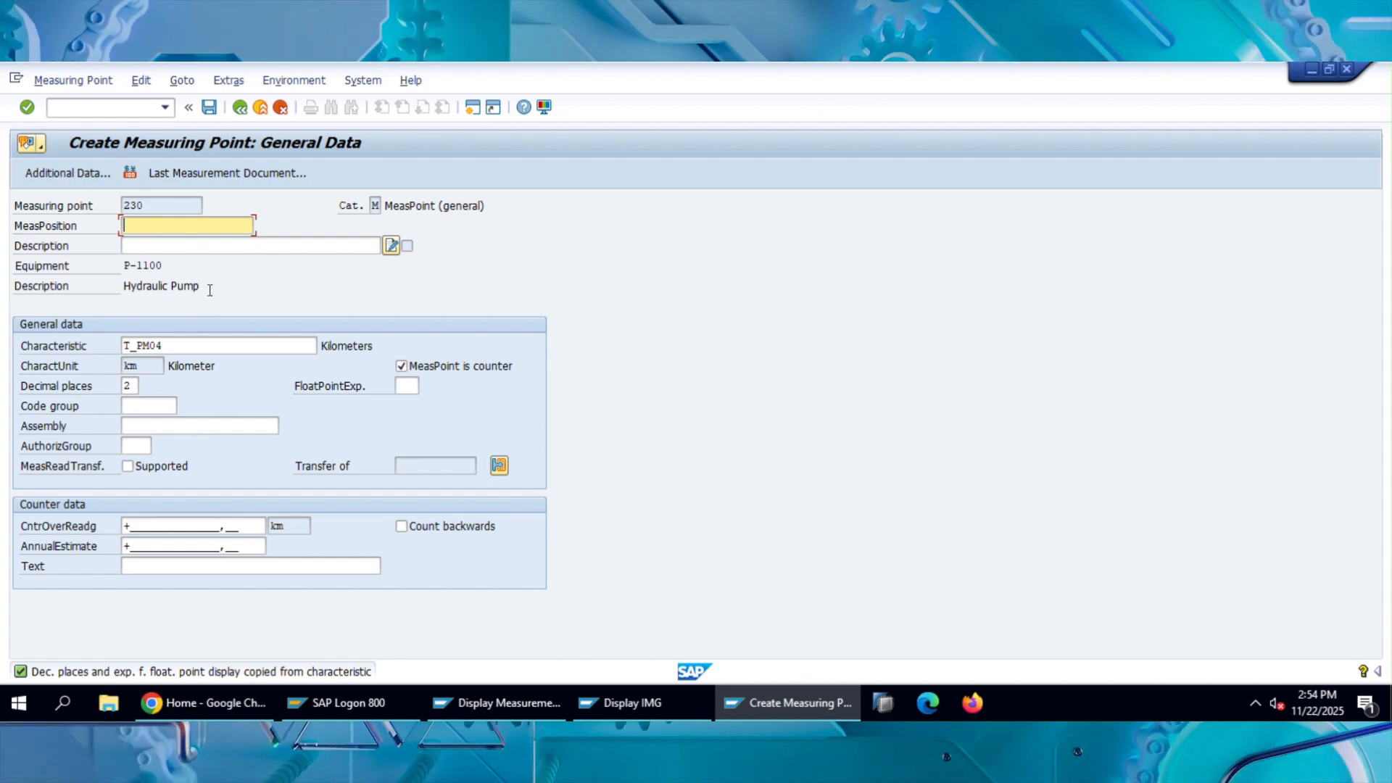
pyautogui.moveTo(202, 288); pyautogui.dragTo(127, 290)
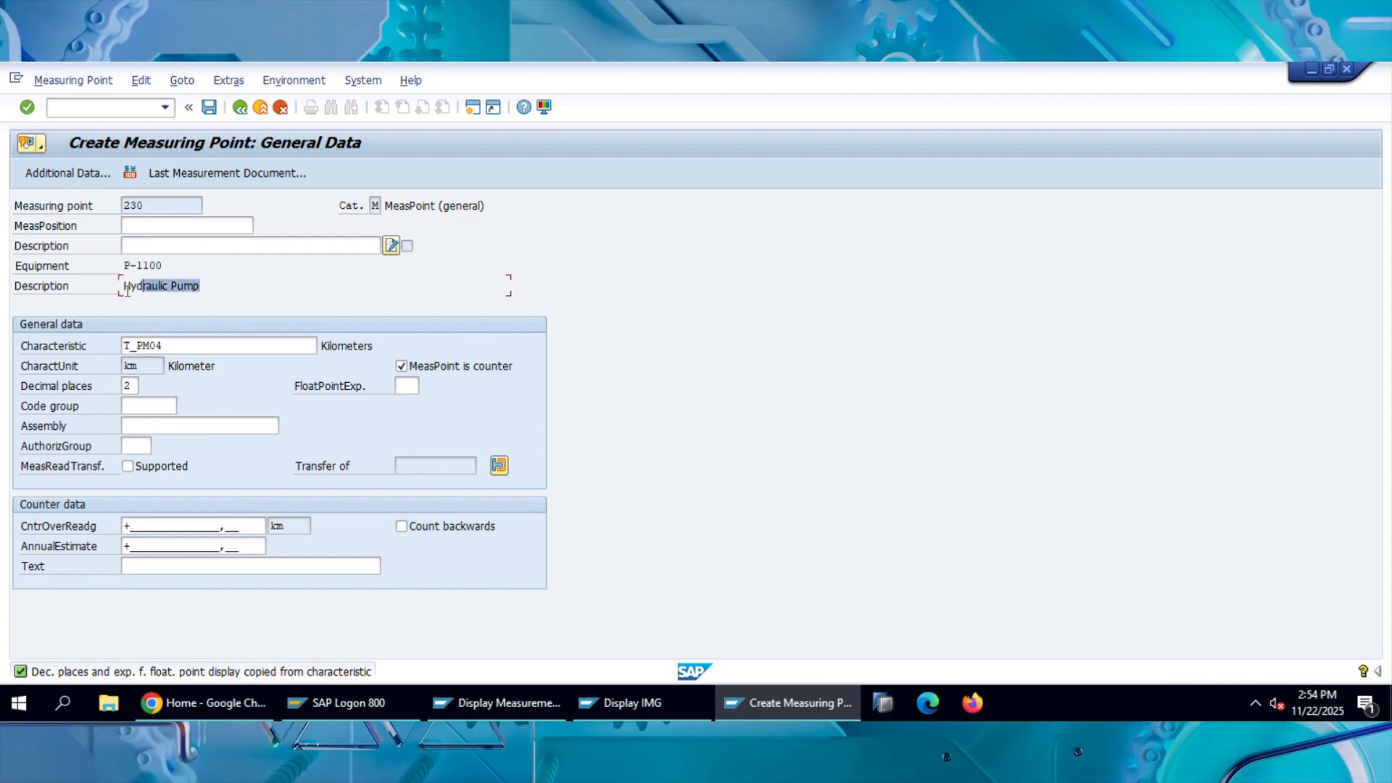
pyautogui.click(180, 352)
pyautogui.click(382, 346)
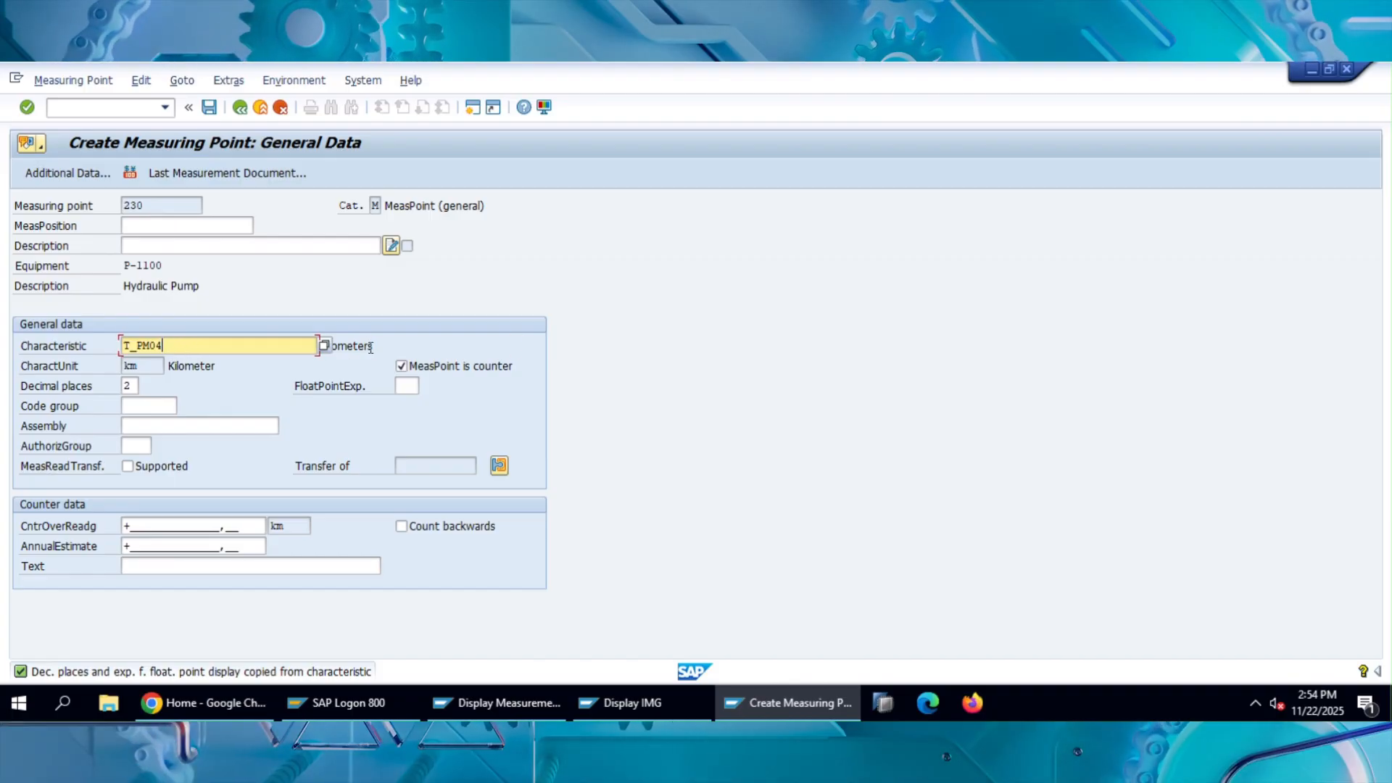
pyautogui.moveTo(382, 345); pyautogui.dragTo(318, 346)
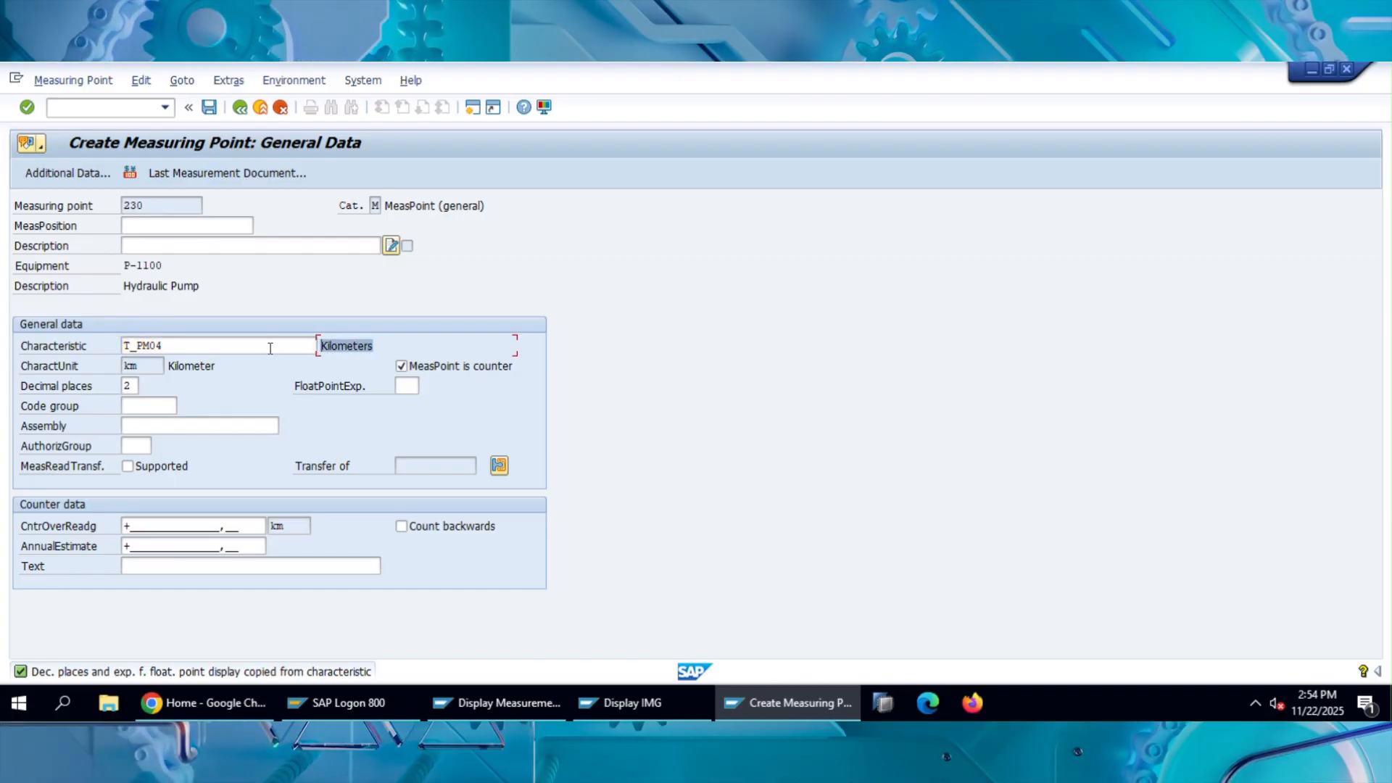
# Assign T_PM01, Operating Hours, as the measuring point's characteristic, choosing it from the full list of characteristics.
pyautogui.click(317, 346)
pyautogui.click(325, 346)
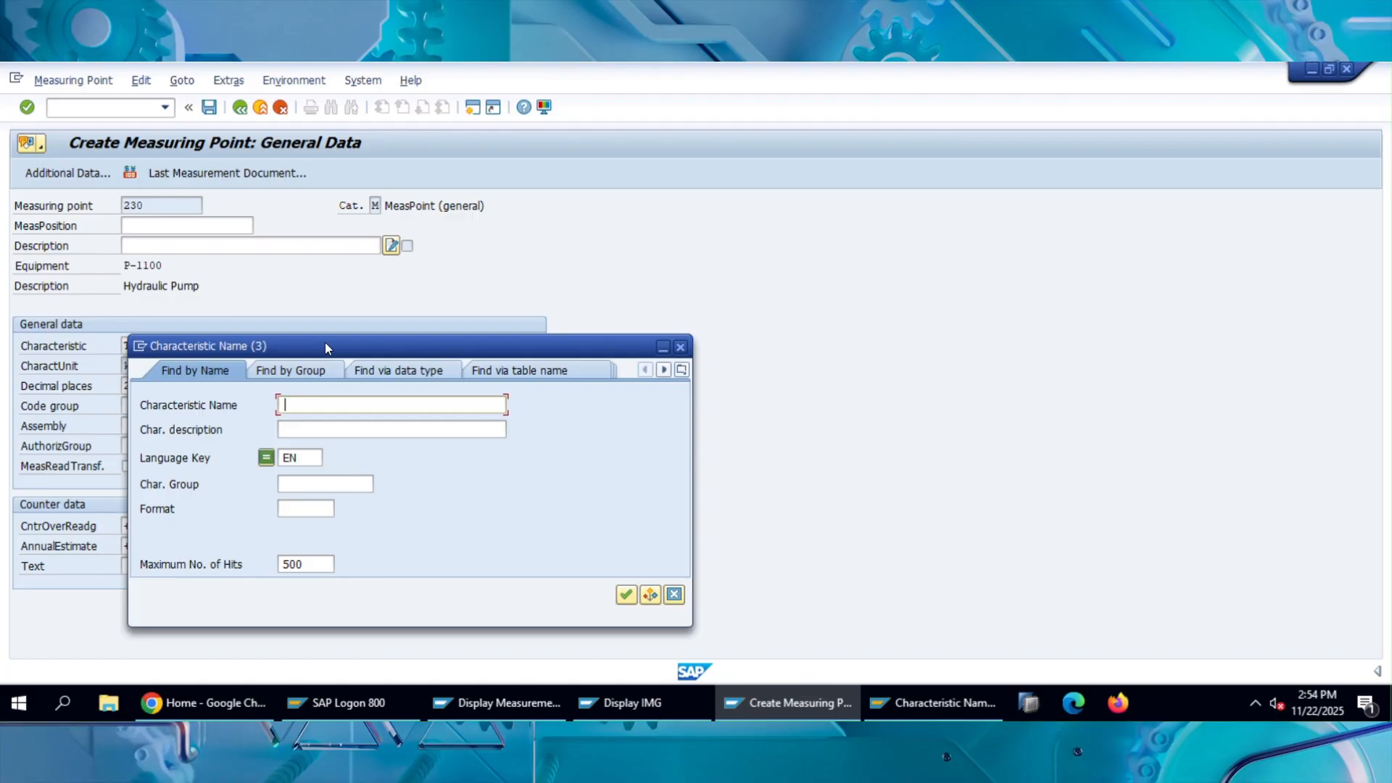
pyautogui.moveTo(553, 323); pyautogui.dragTo(562, 316)
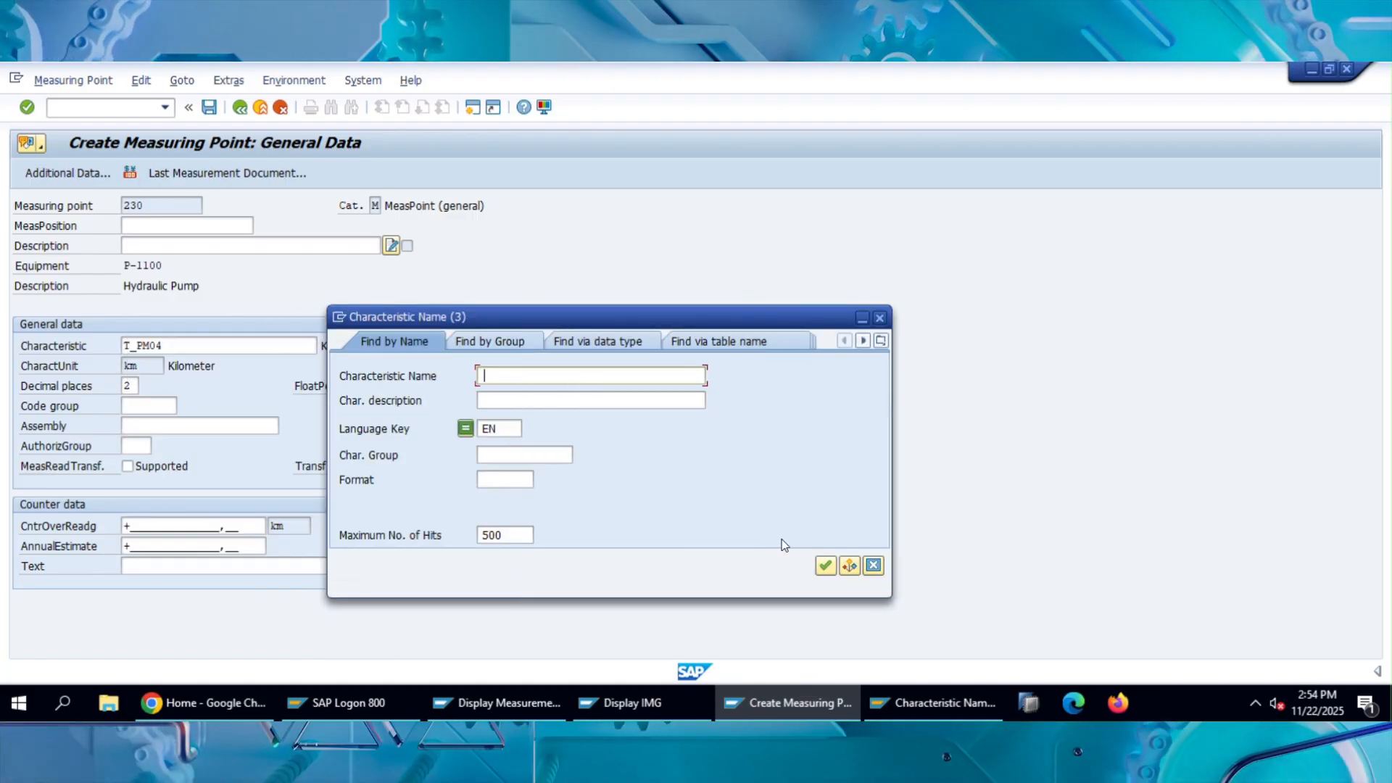
pyautogui.click(825, 568)
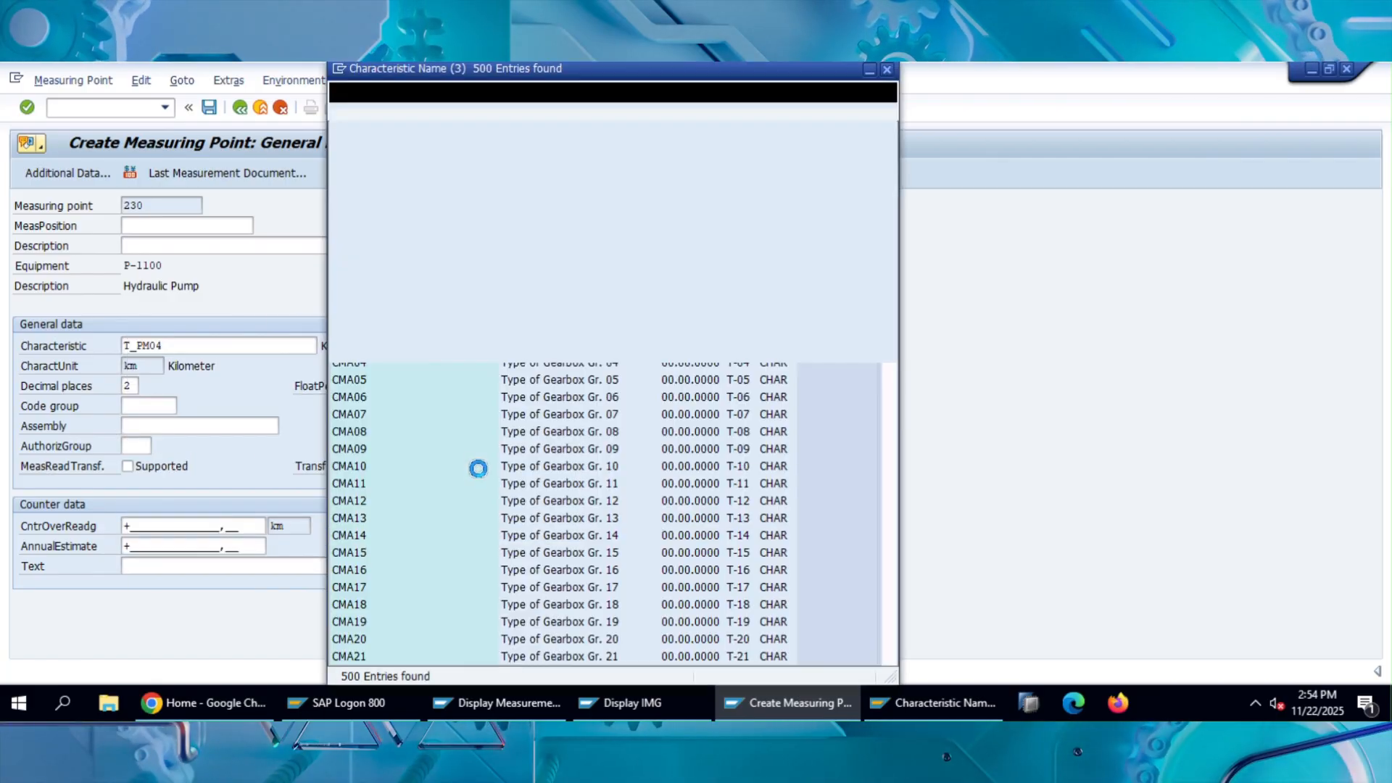
pyautogui.moveTo(886, 210); pyautogui.dragTo(863, 508)
pyautogui.scroll(-20, 655, 443)
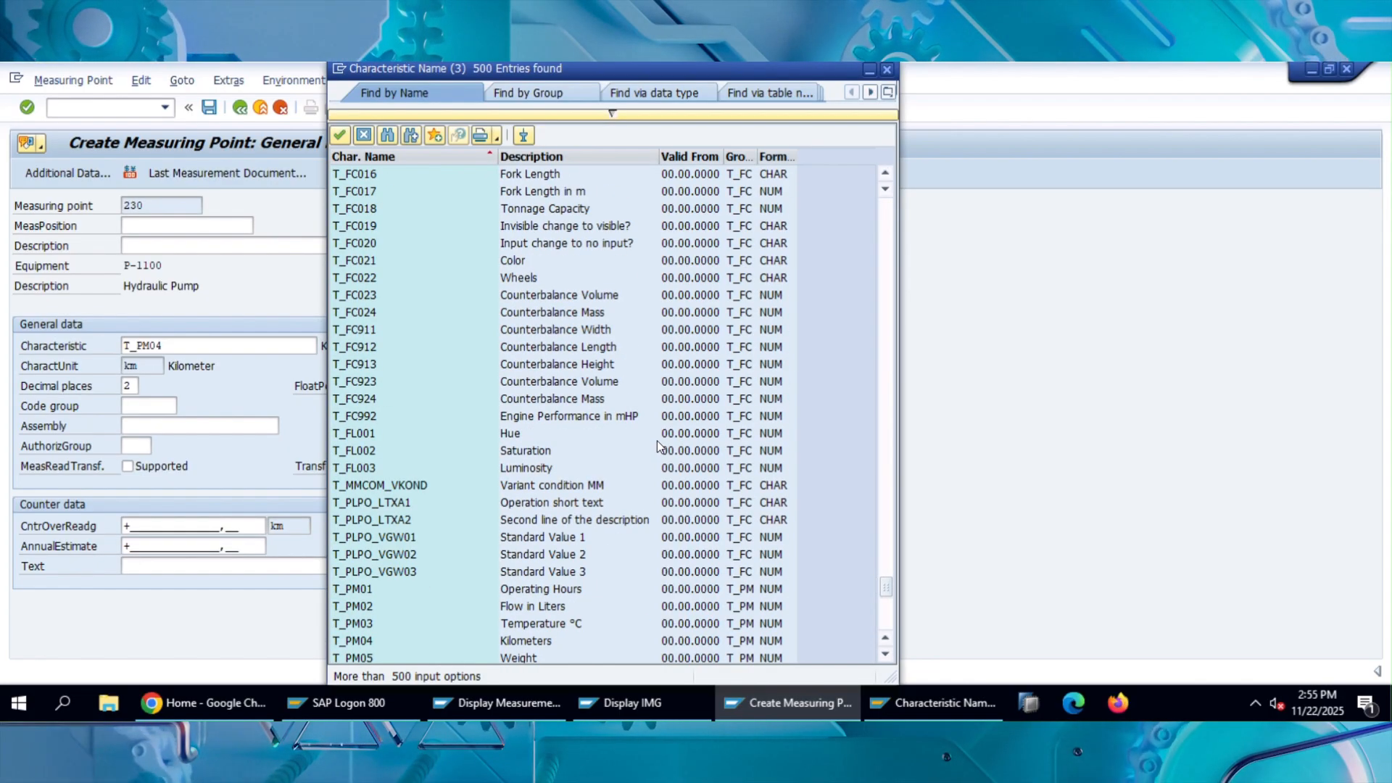
pyautogui.scroll(-9, 657, 445)
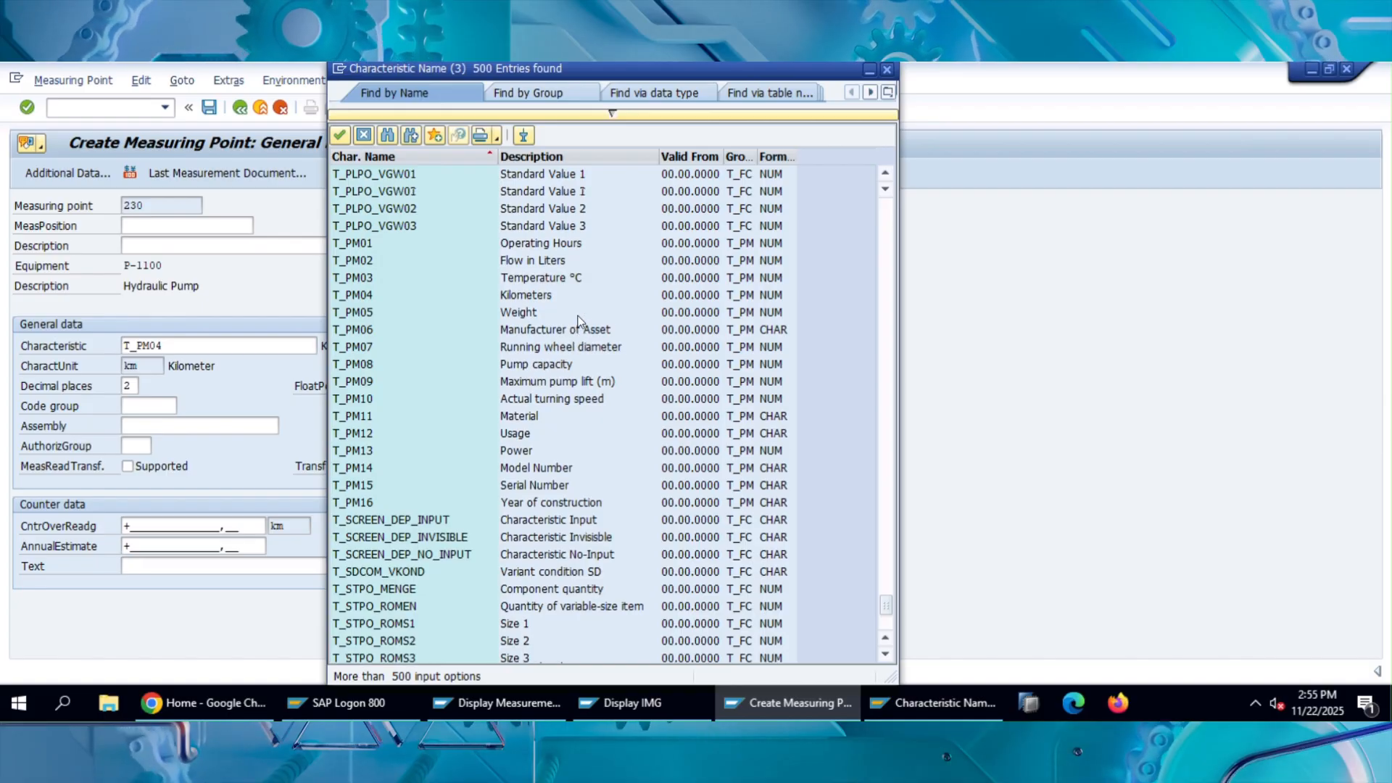
pyautogui.scroll(1, 573, 316)
pyautogui.doubleClick(557, 280)
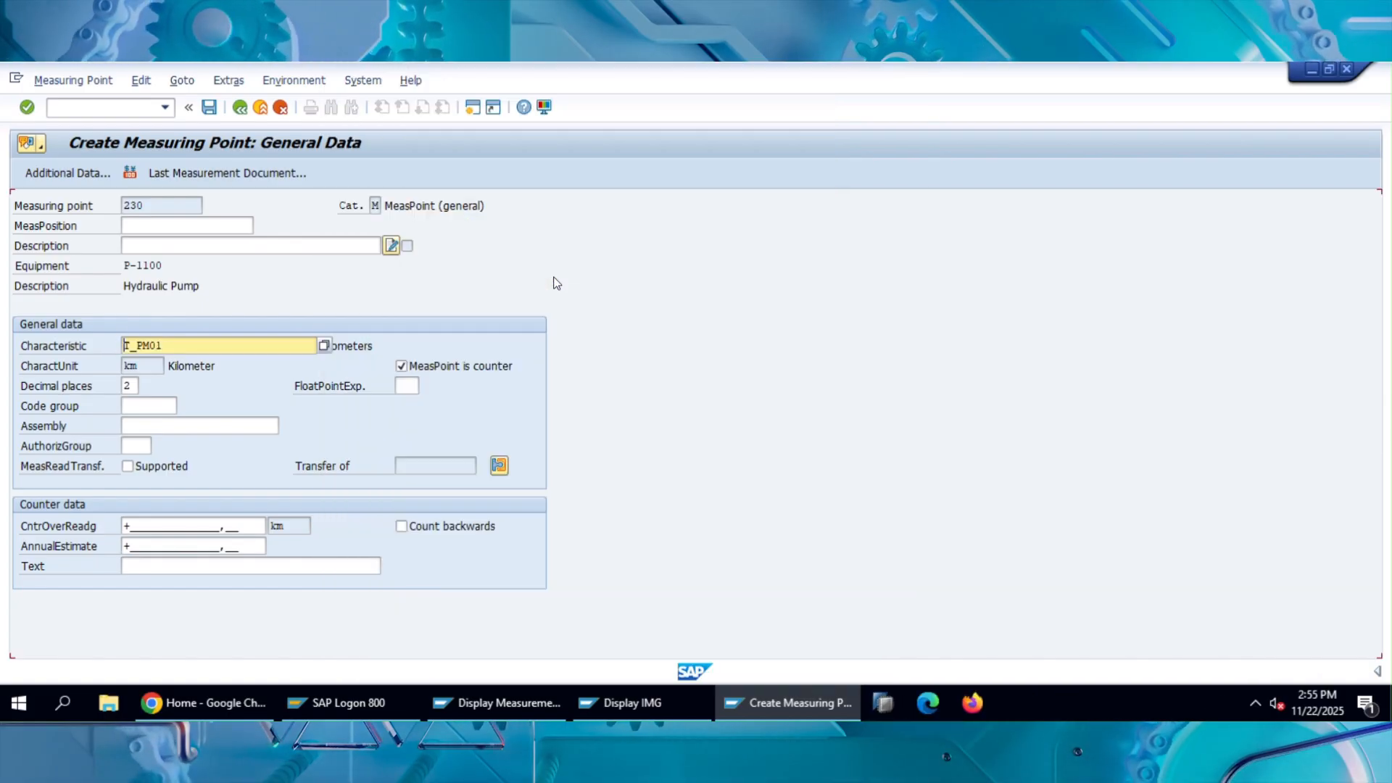
pyautogui.press('Return')
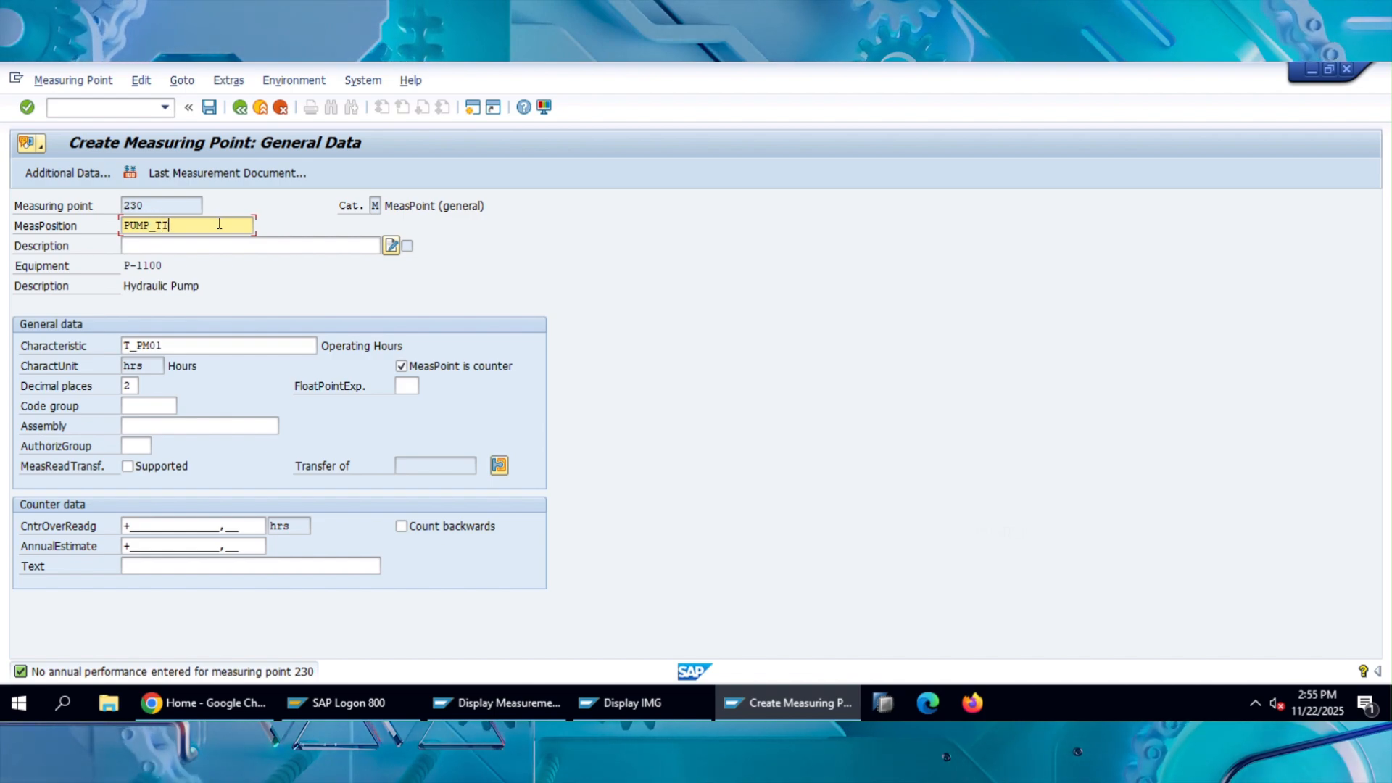
# Enter PUMP_TOP as the measurement position.
pyautogui.press('BackSpace')
pyautogui.press('BackSpace')
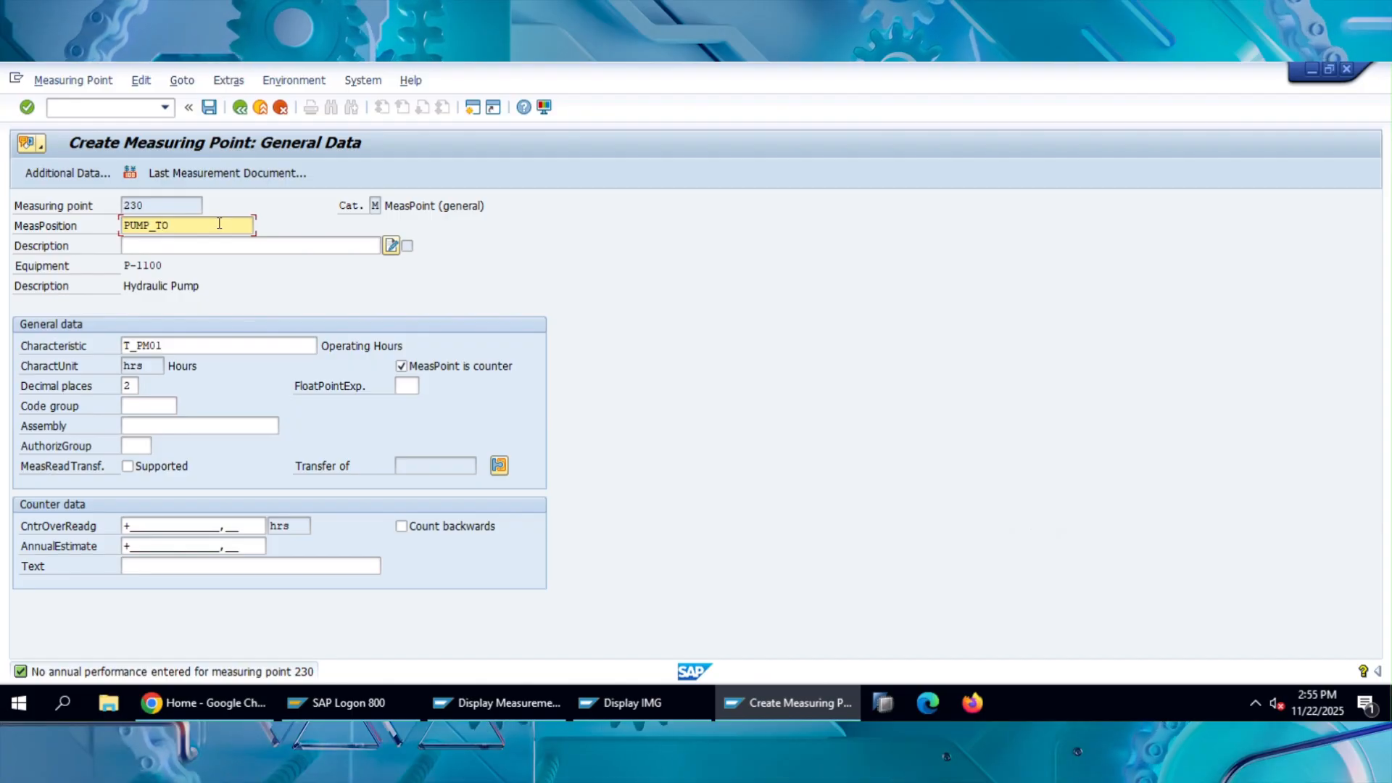
pyautogui.write('Op')
pyautogui.press('BackSpace')
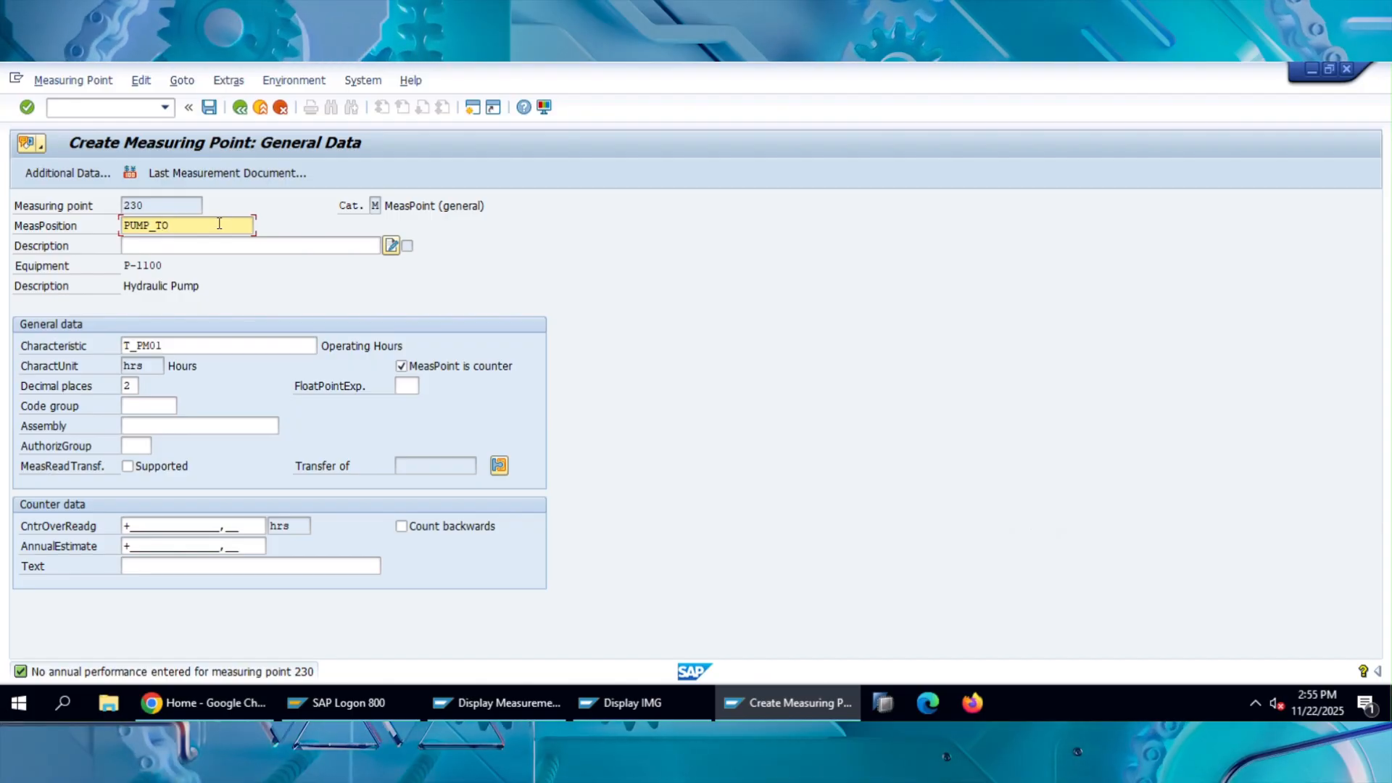
pyautogui.write('P')
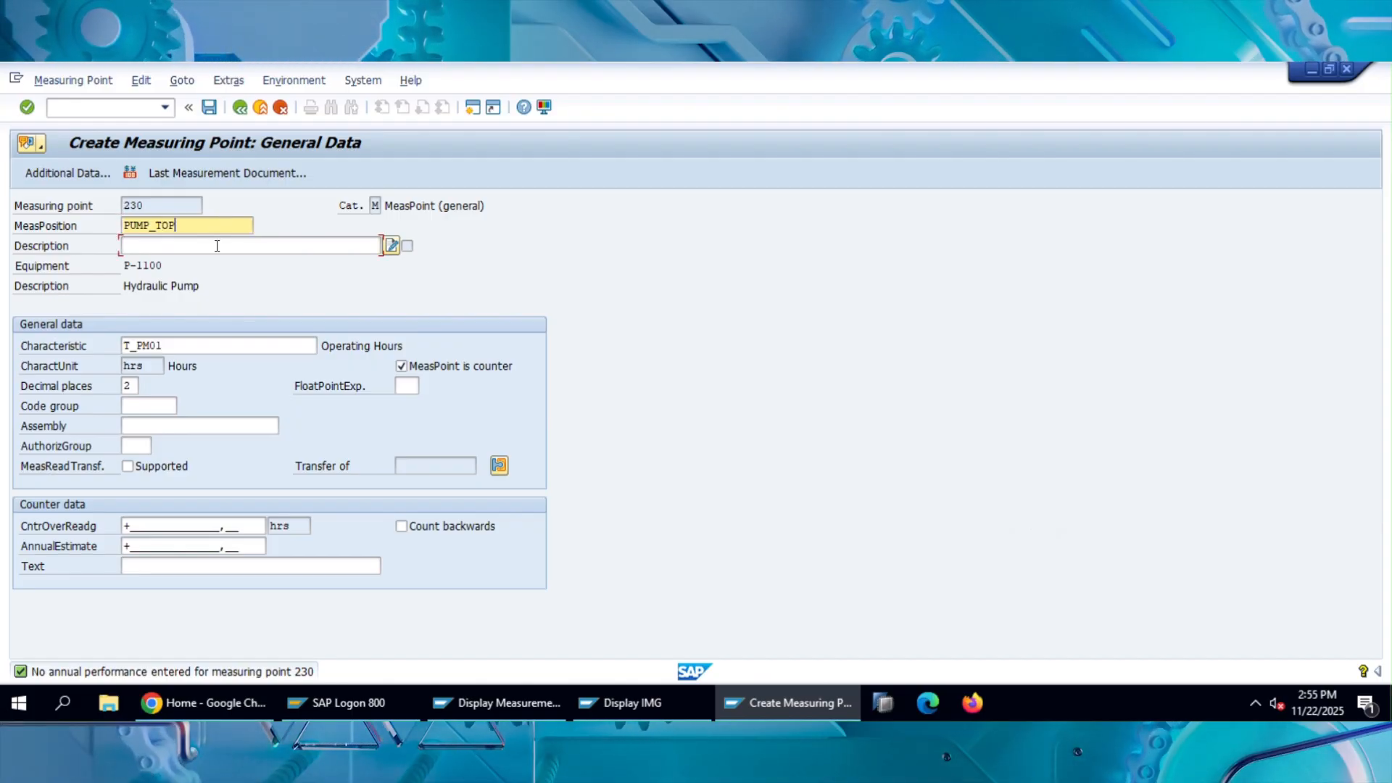
# Describe the measuring point as Operating Hours of Pump.
pyautogui.click(217, 246)
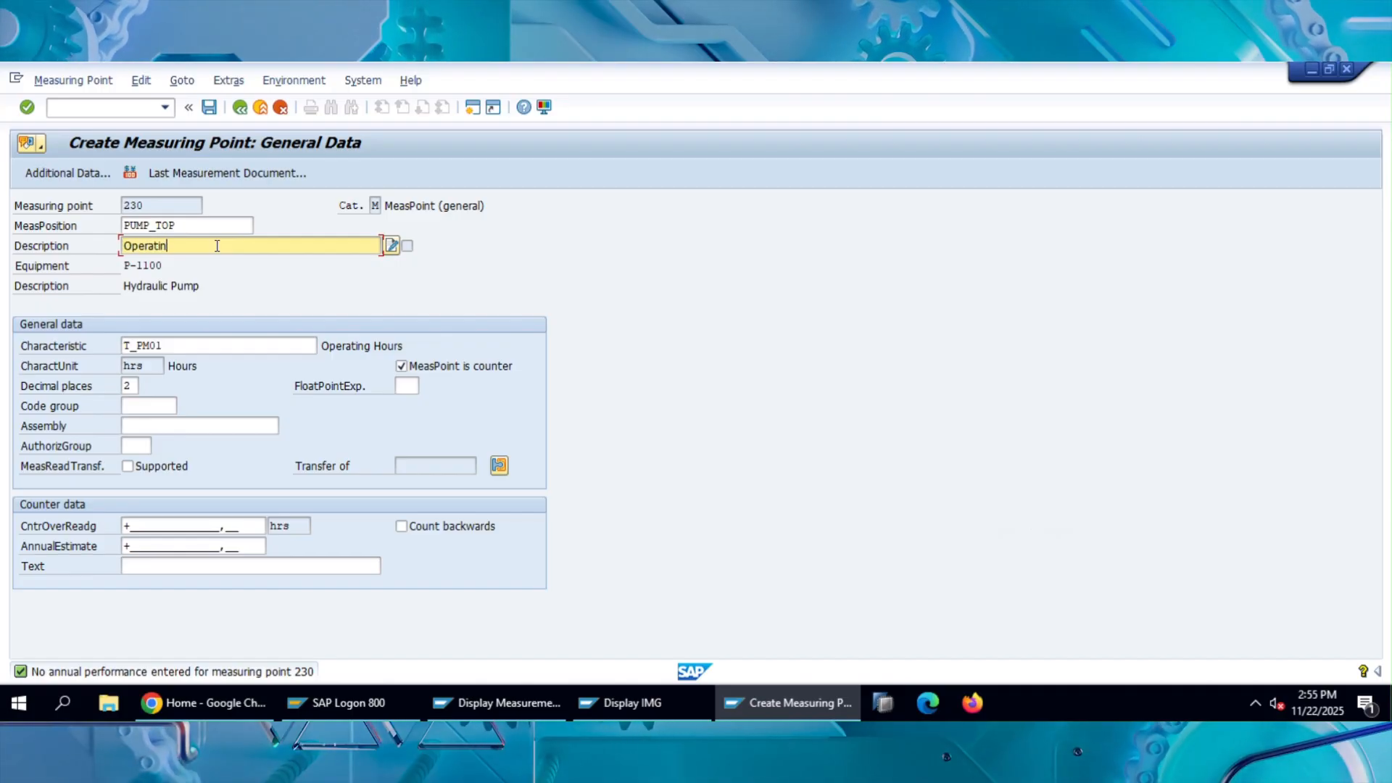
pyautogui.write('Operating Hours')
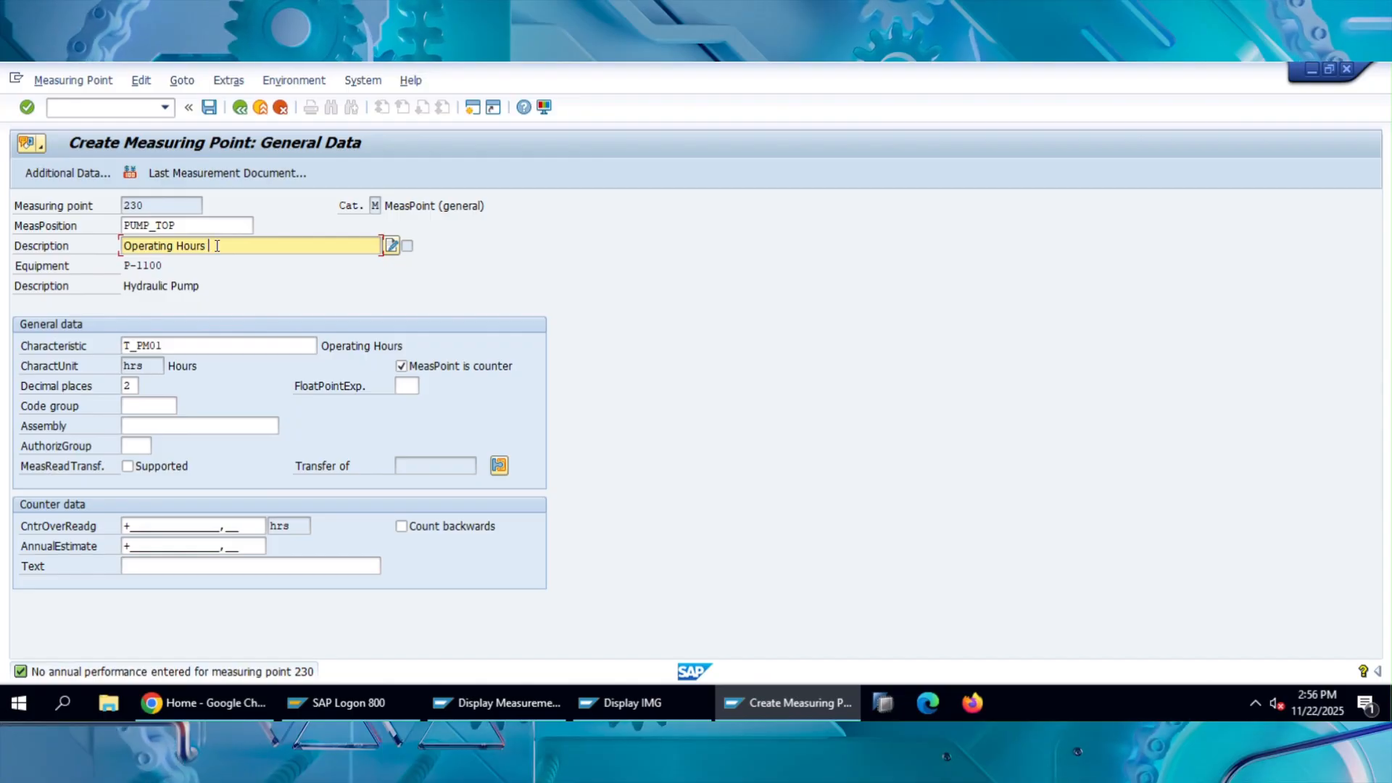
pyautogui.write(' of Pum')
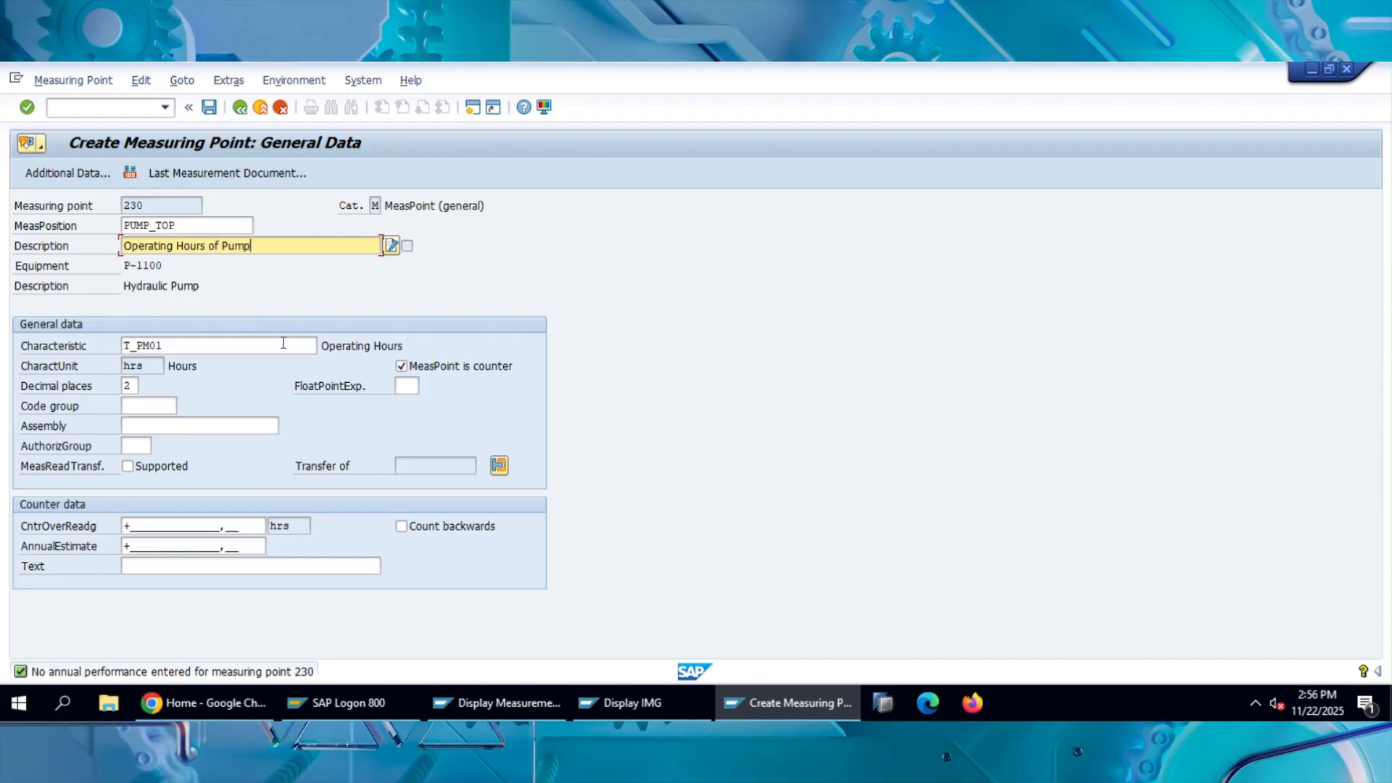
pyautogui.write('p')
pyautogui.click(351, 292)
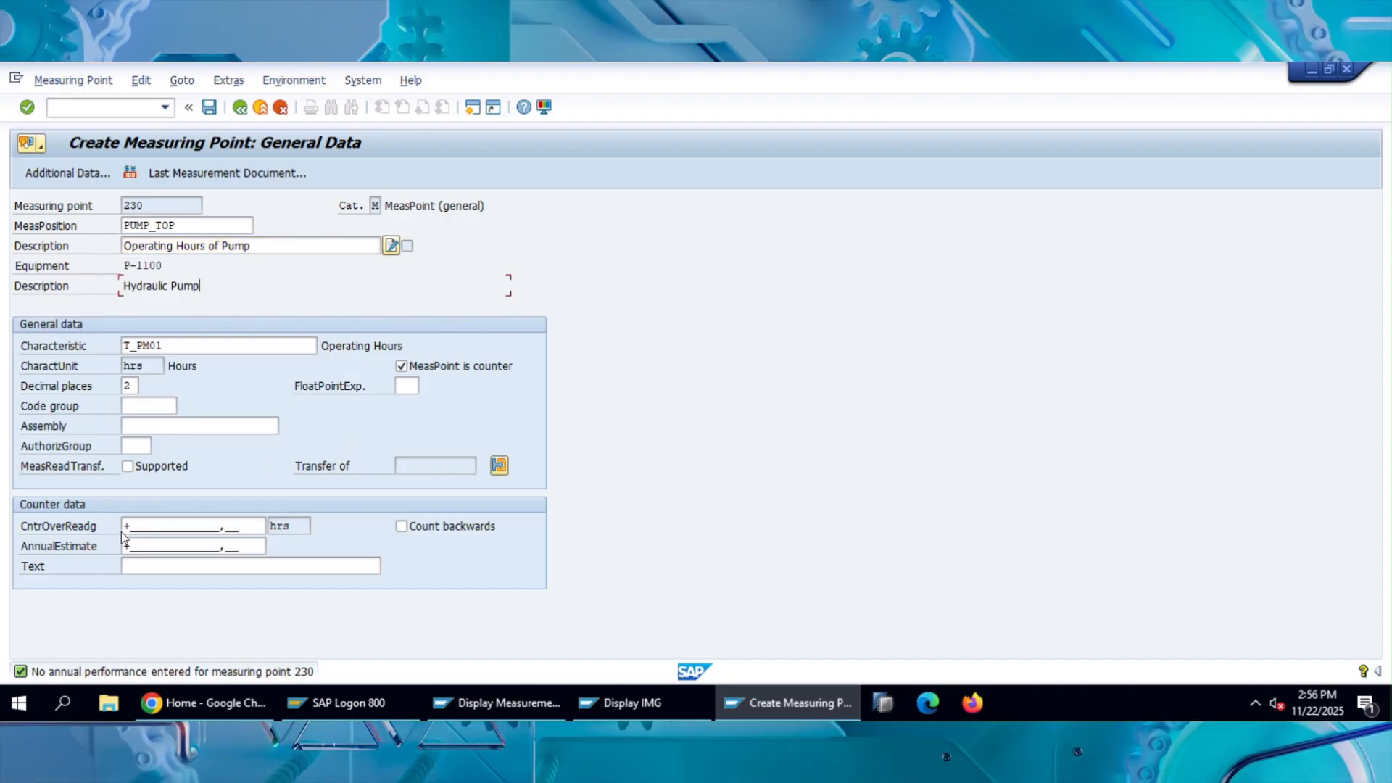
# Set the counter overflow reading to 99999999 hrs.
pyautogui.moveTo(254, 531); pyautogui.dragTo(85, 526)
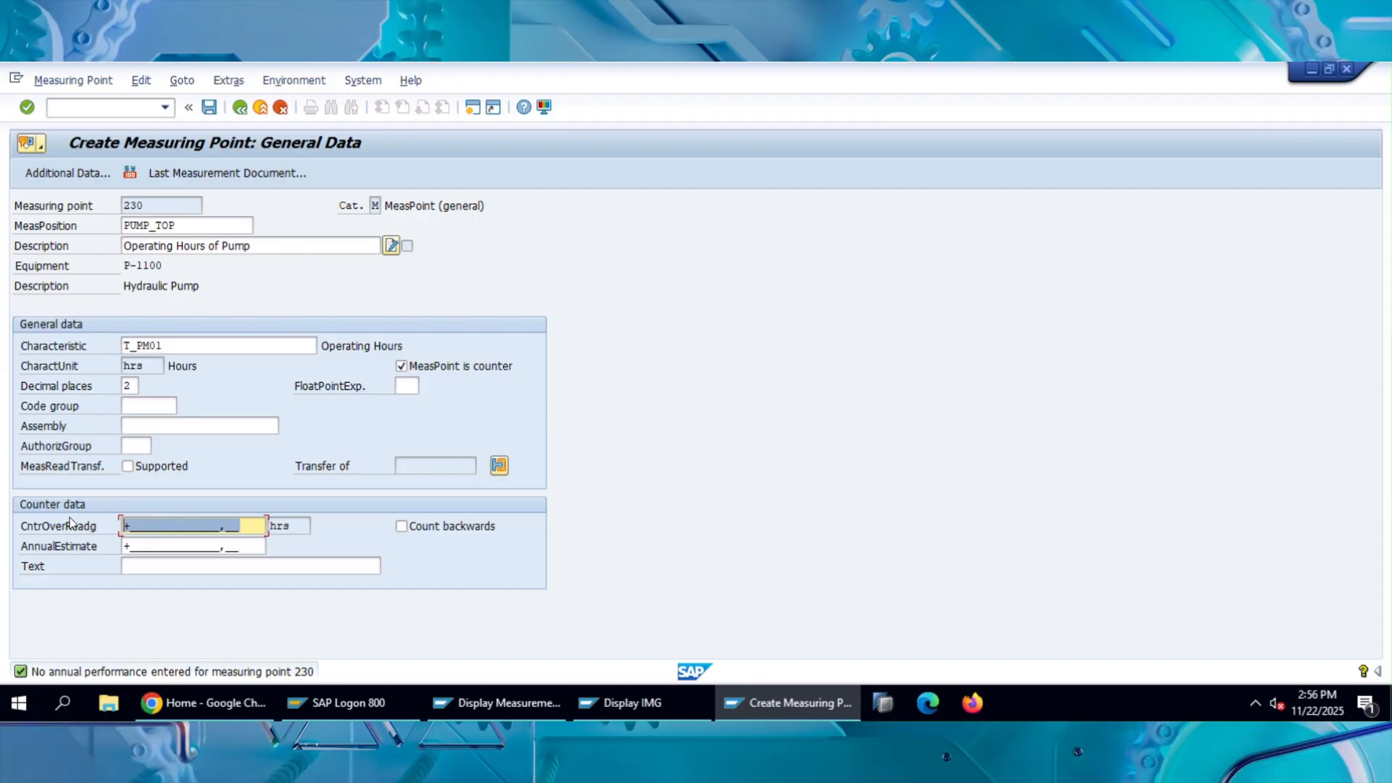
pyautogui.write('99')
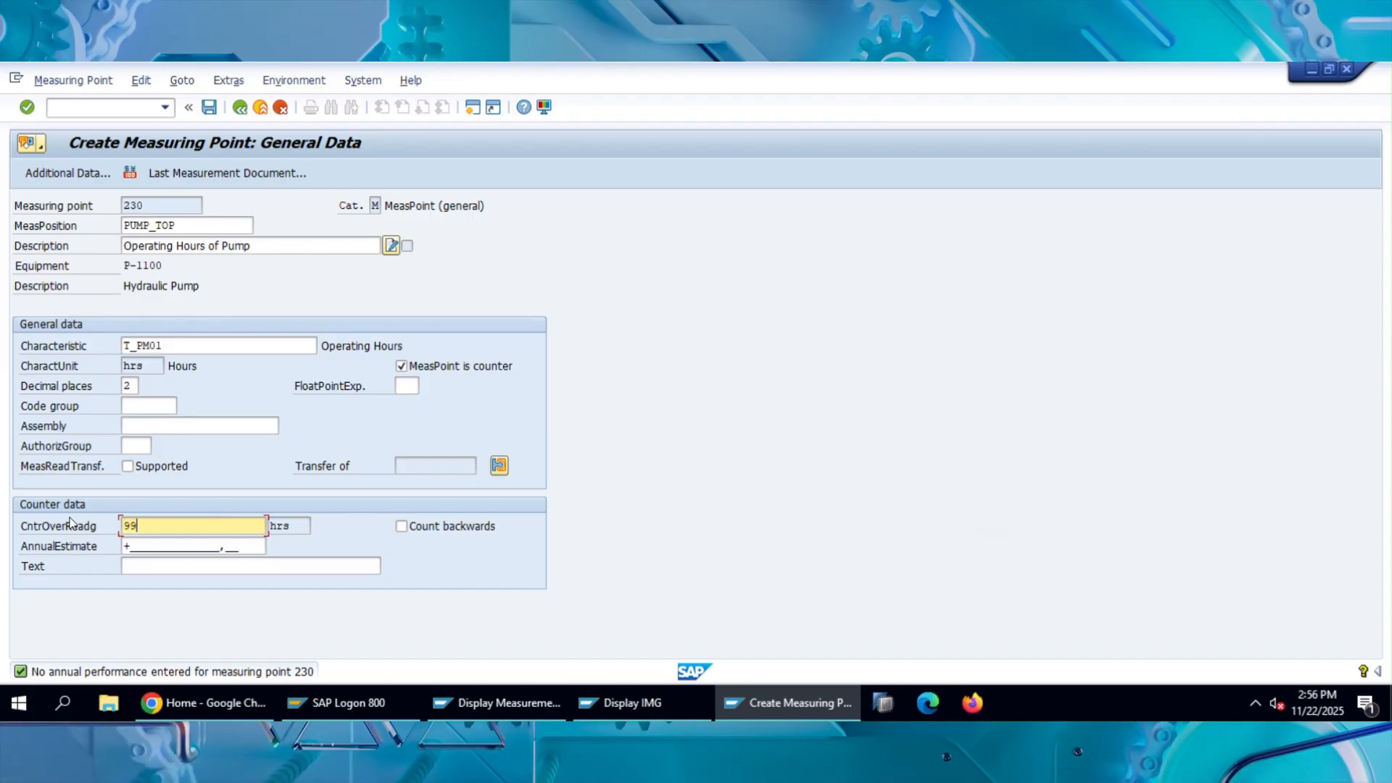
pyautogui.write('999999')
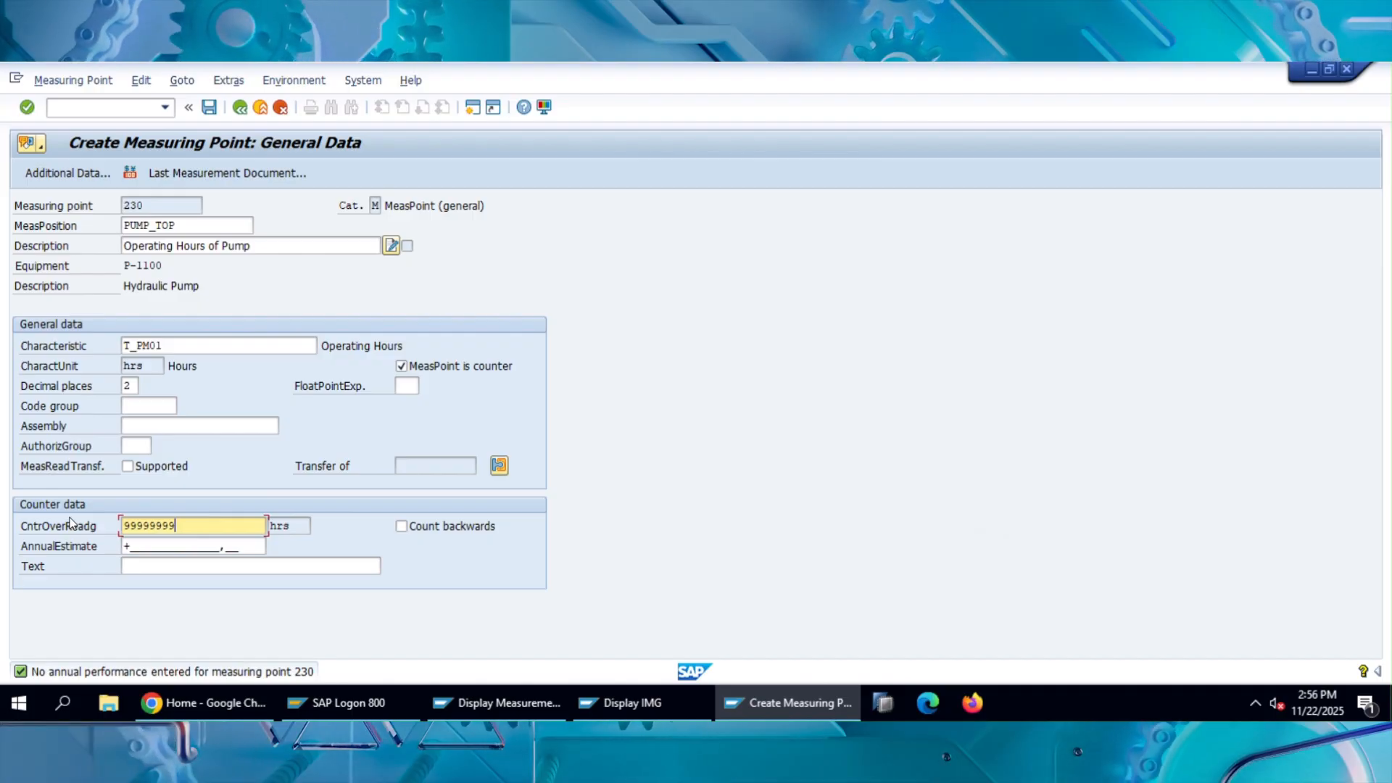
# Set the counter's annual estimate to 100000.
pyautogui.click(318, 560)
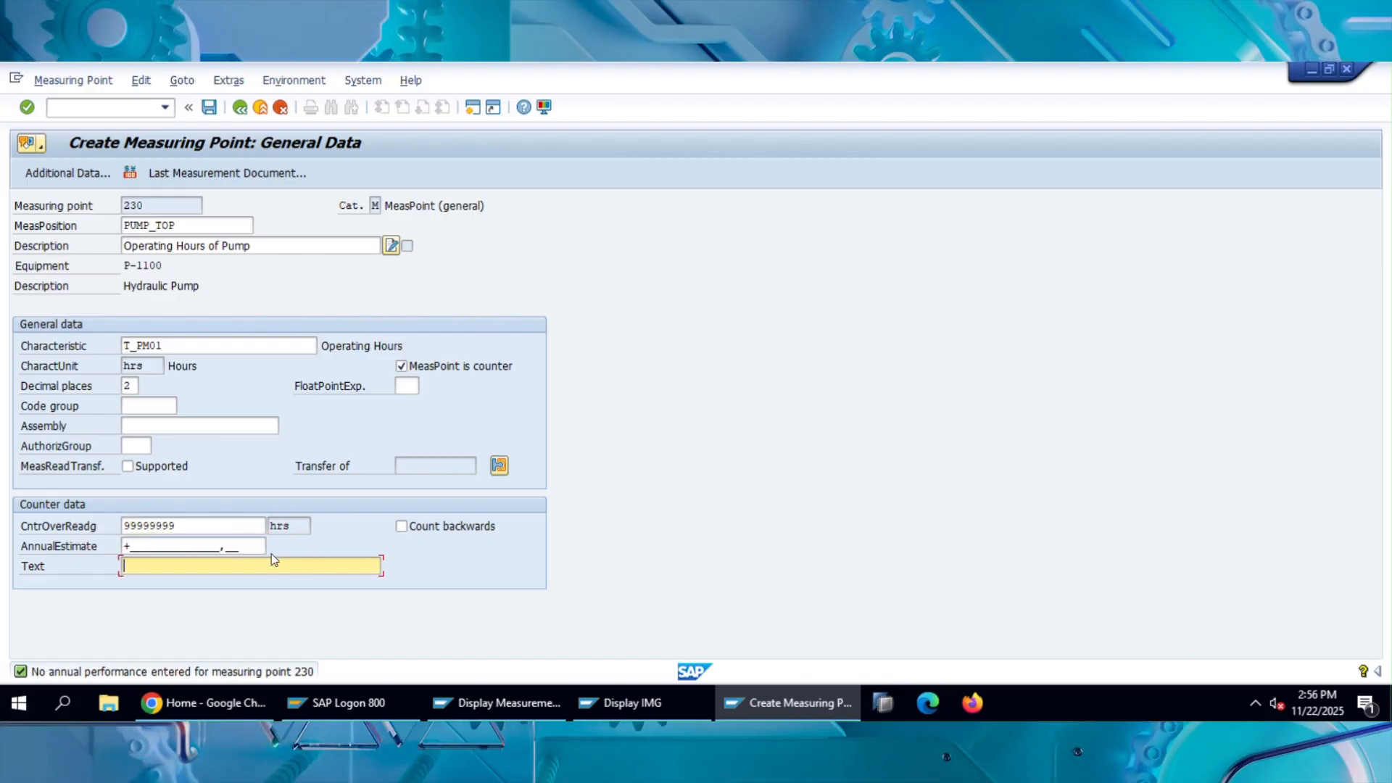
pyautogui.click(251, 549)
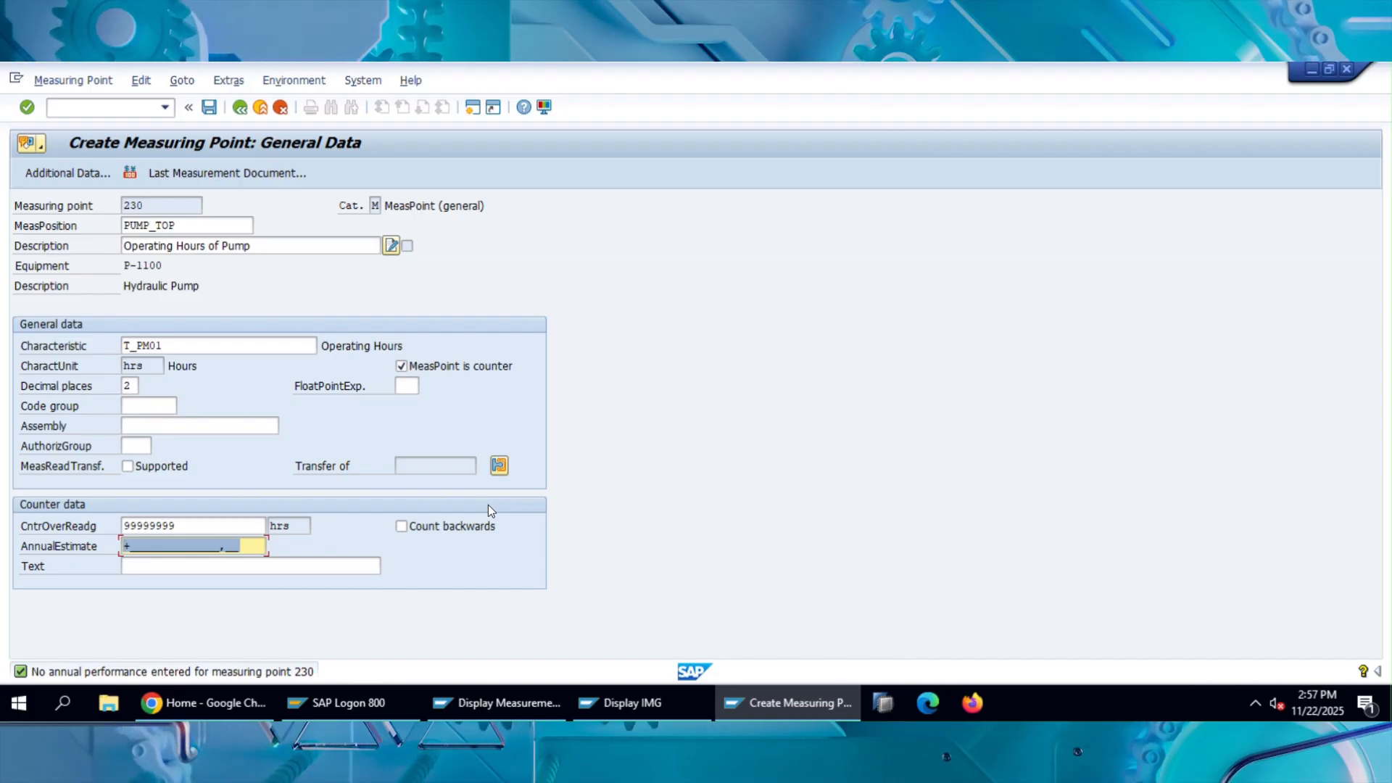
pyautogui.write('100000')
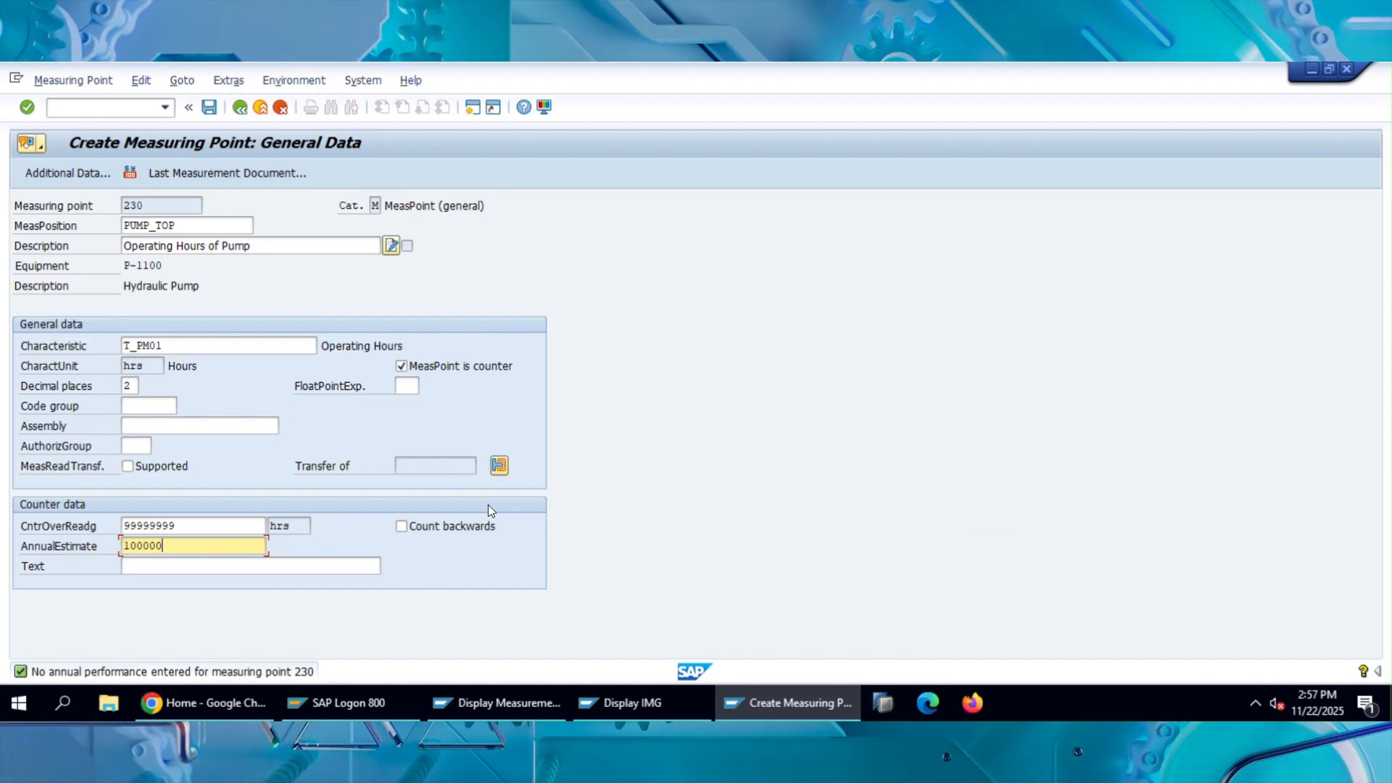
pyautogui.click(328, 564)
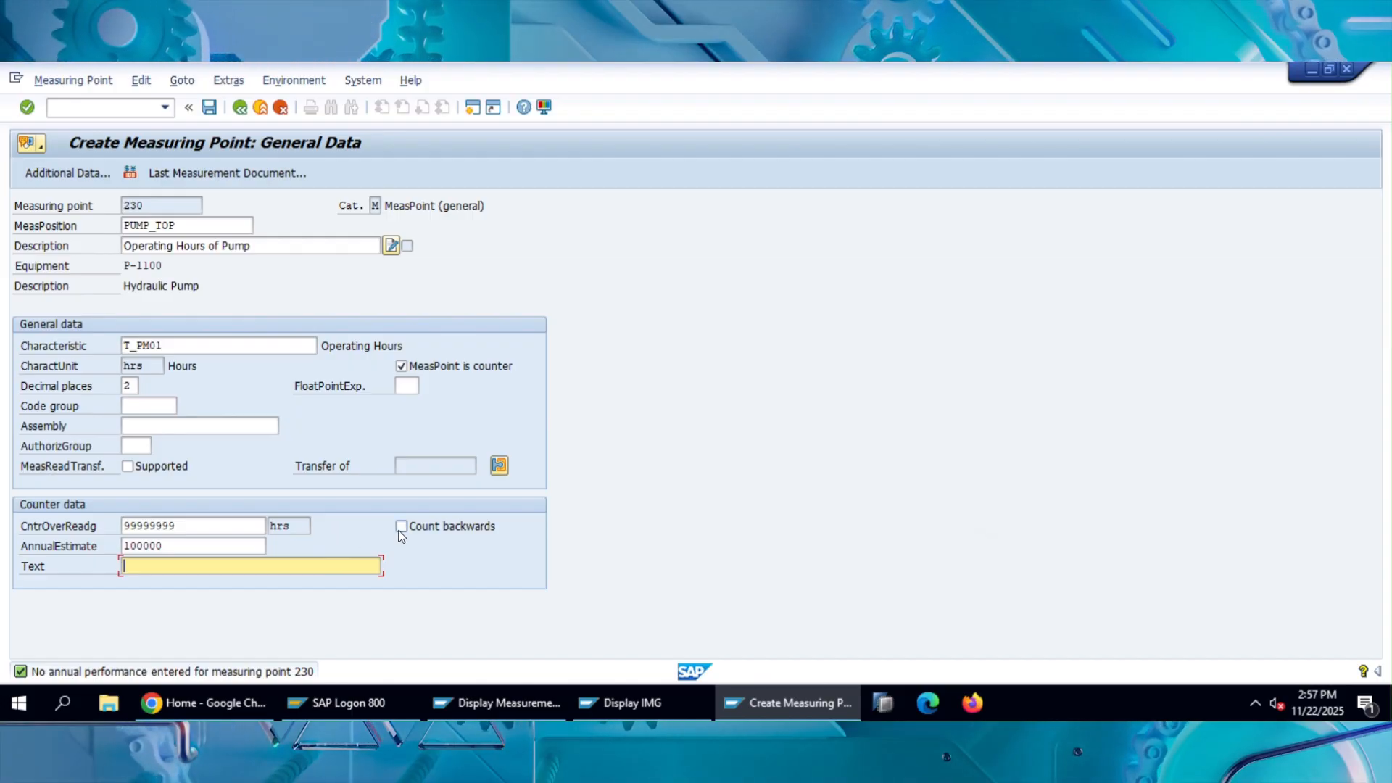
pyautogui.doubleClick(190, 525)
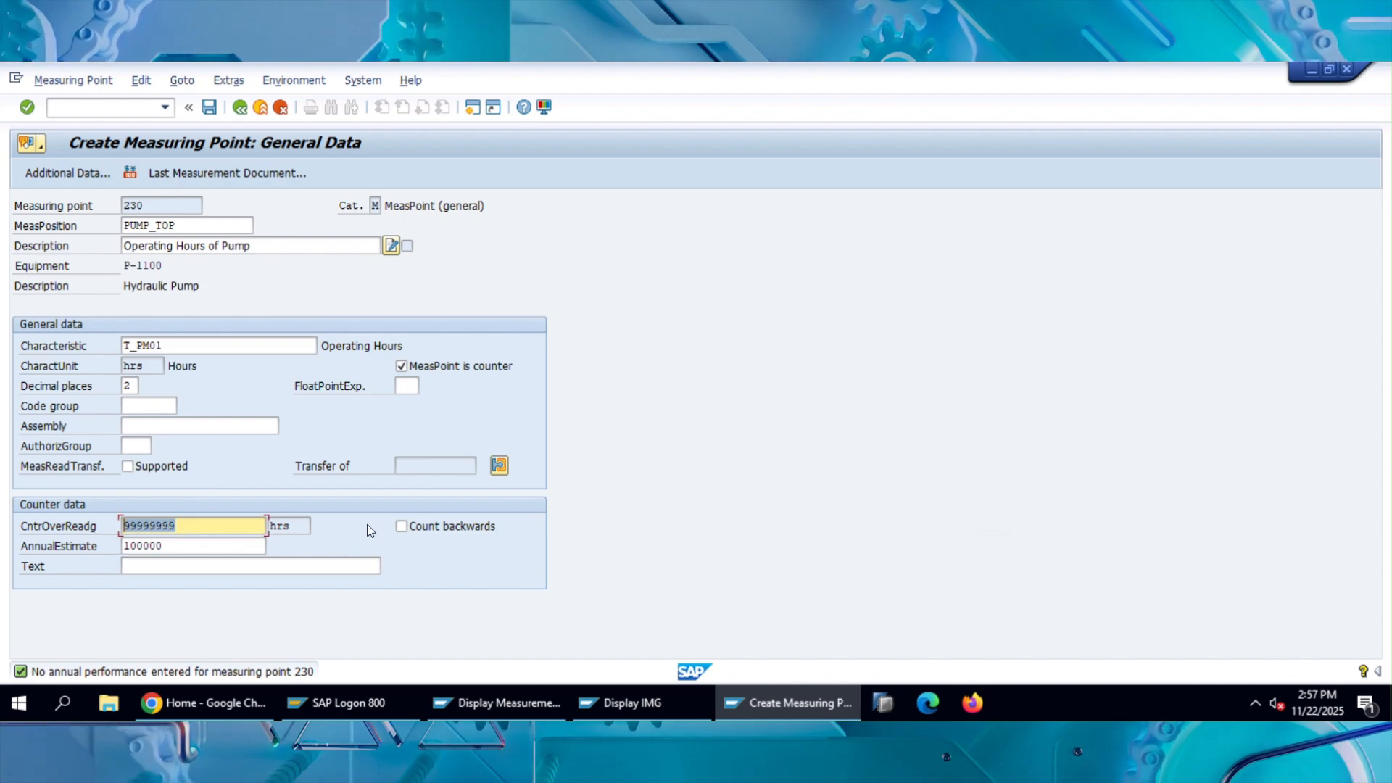
pyautogui.click(216, 522)
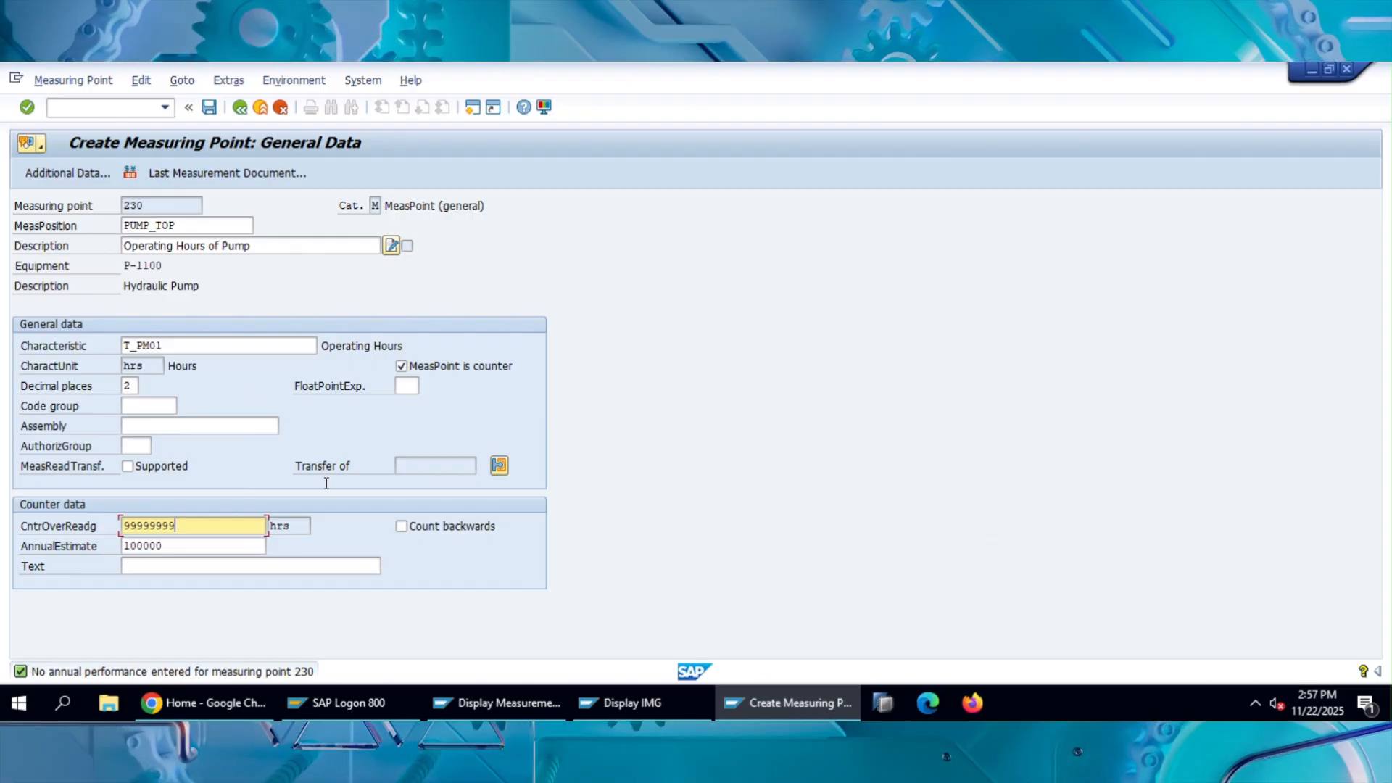
# Assign code group GEN-100, General Damage, from the damage catalog and save the measuring point.
pyautogui.click(154, 399)
pyautogui.click(185, 406)
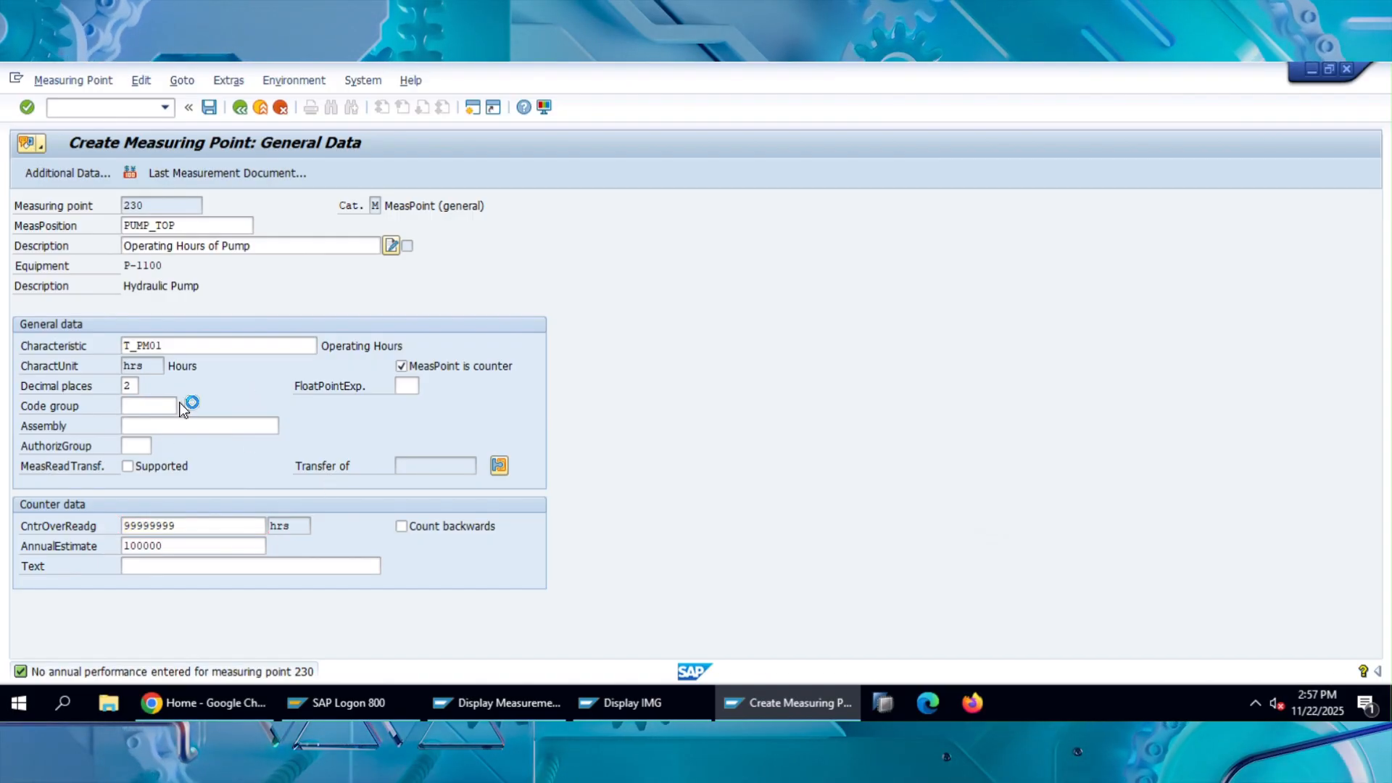
pyautogui.moveTo(301, 216); pyautogui.dragTo(796, 187)
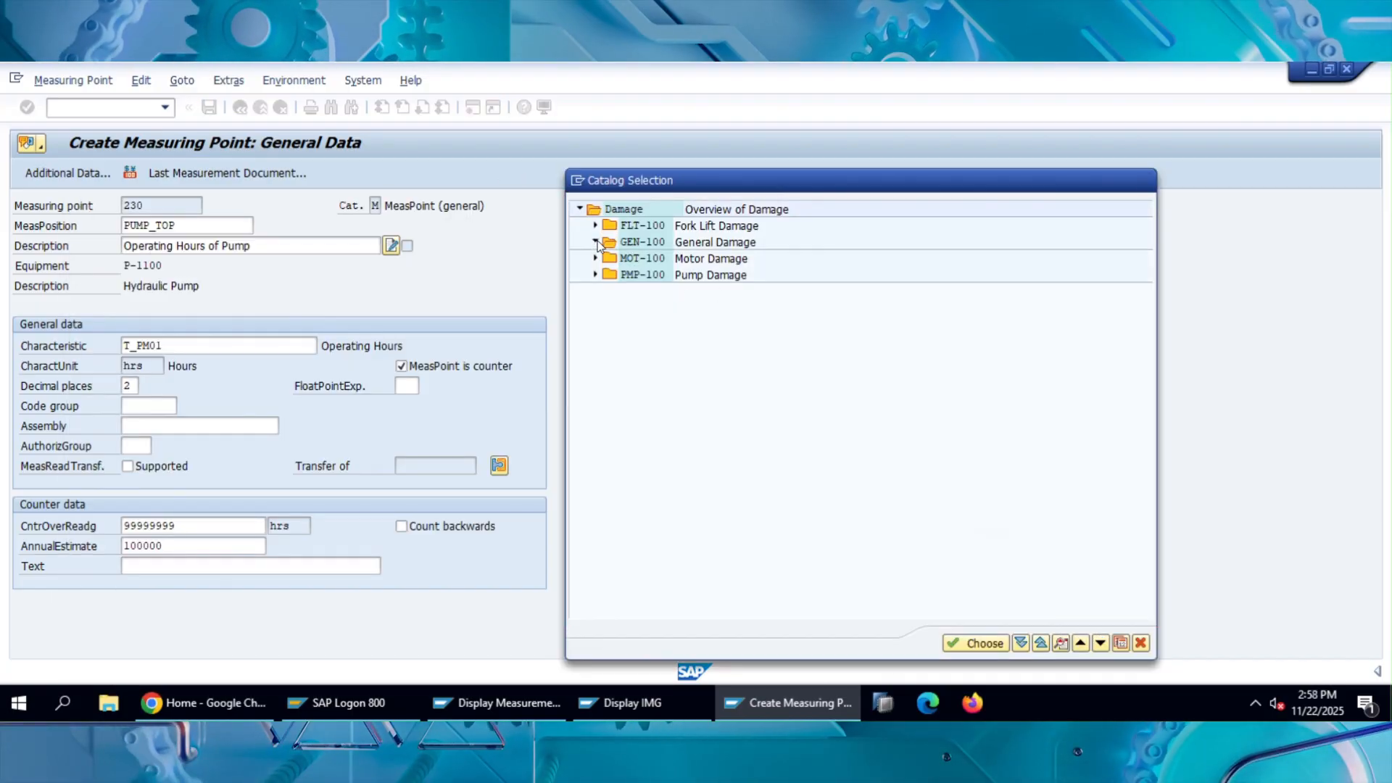
pyautogui.doubleClick(643, 242)
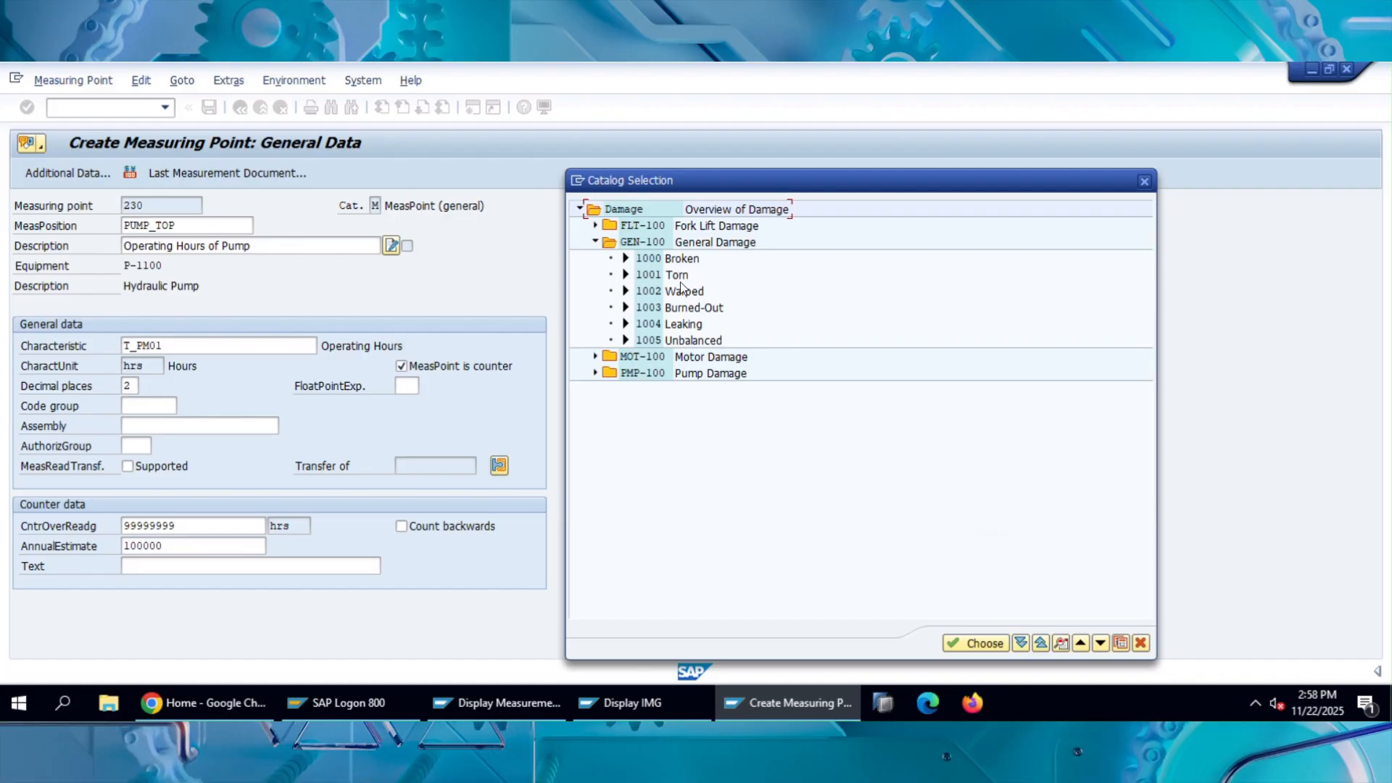
pyautogui.doubleClick(719, 251)
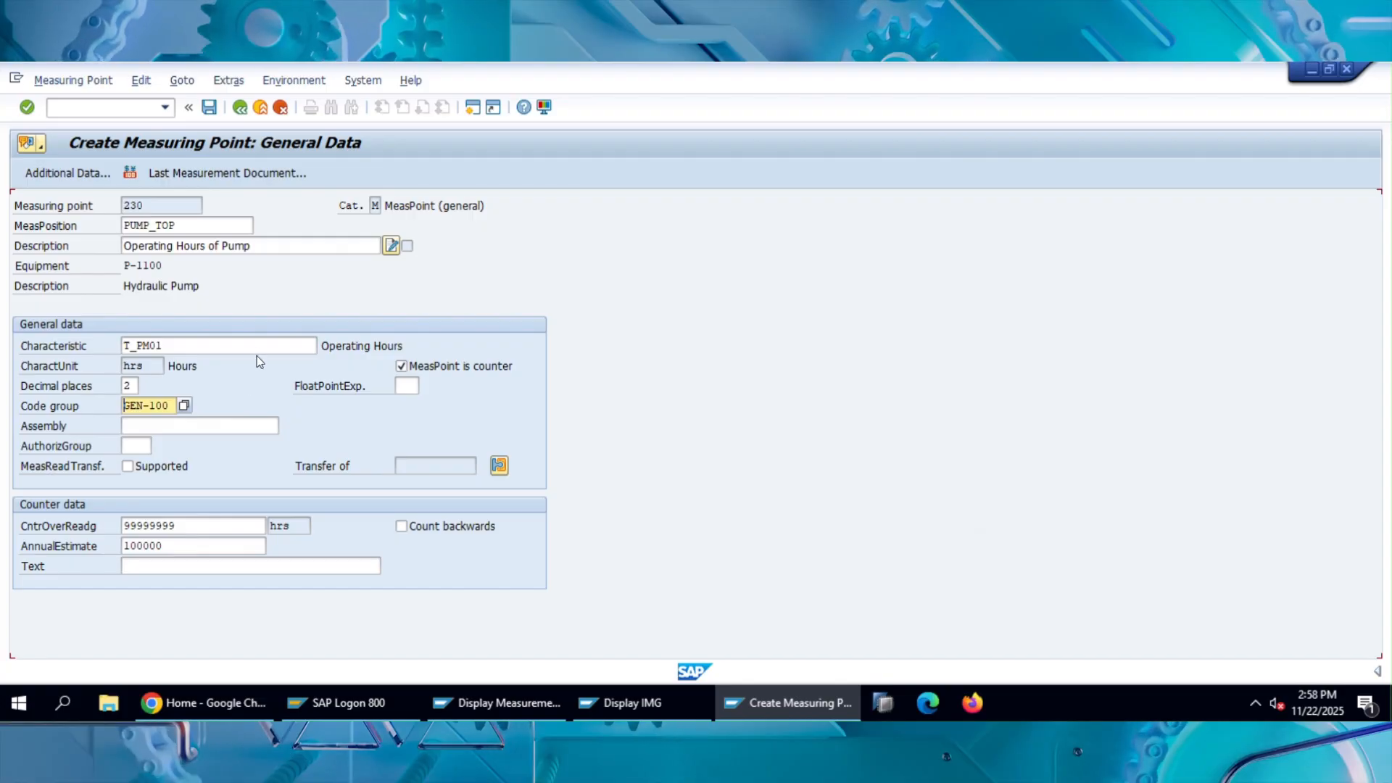
pyautogui.click(210, 111)
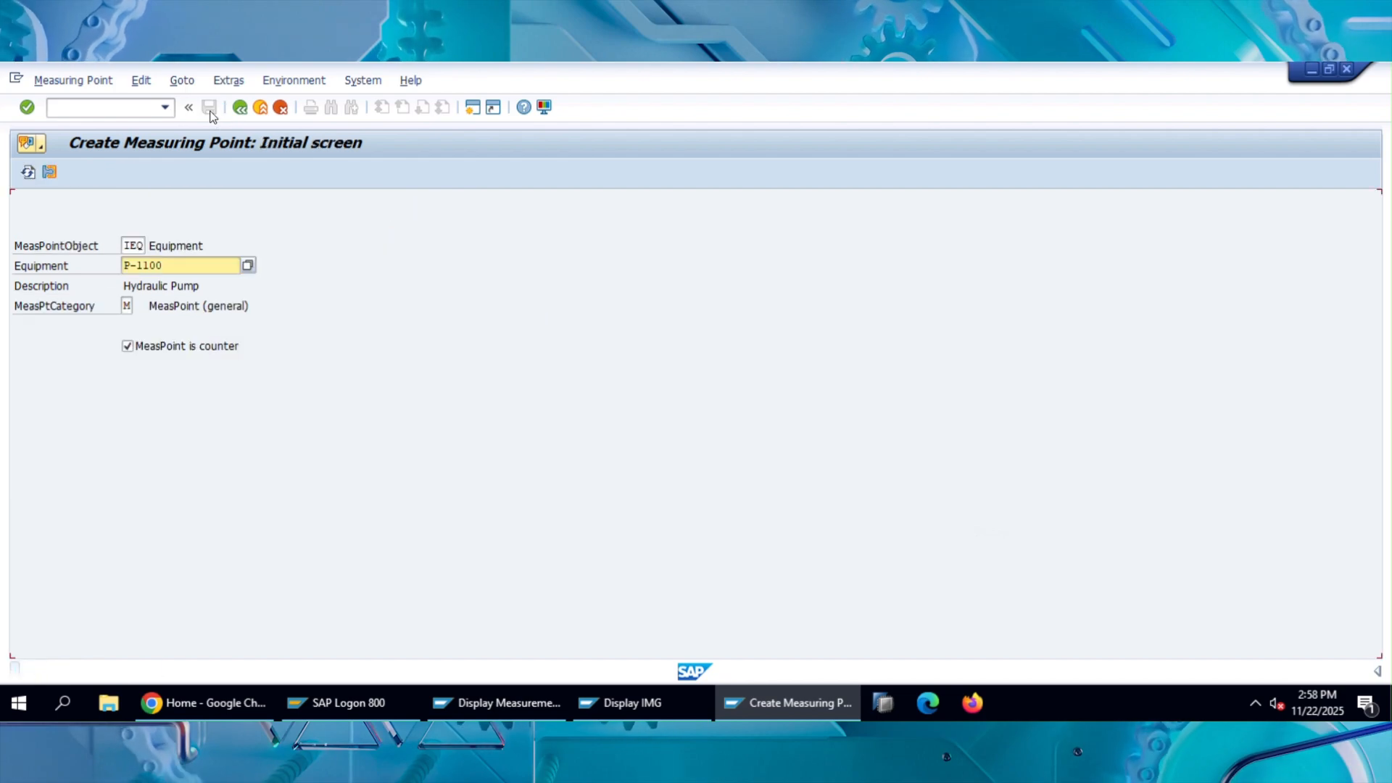
# Start a non-counter measuring point for equipment P-1100 and enter PUMP_Bottom as its measurement position.
pyautogui.click(160, 345)
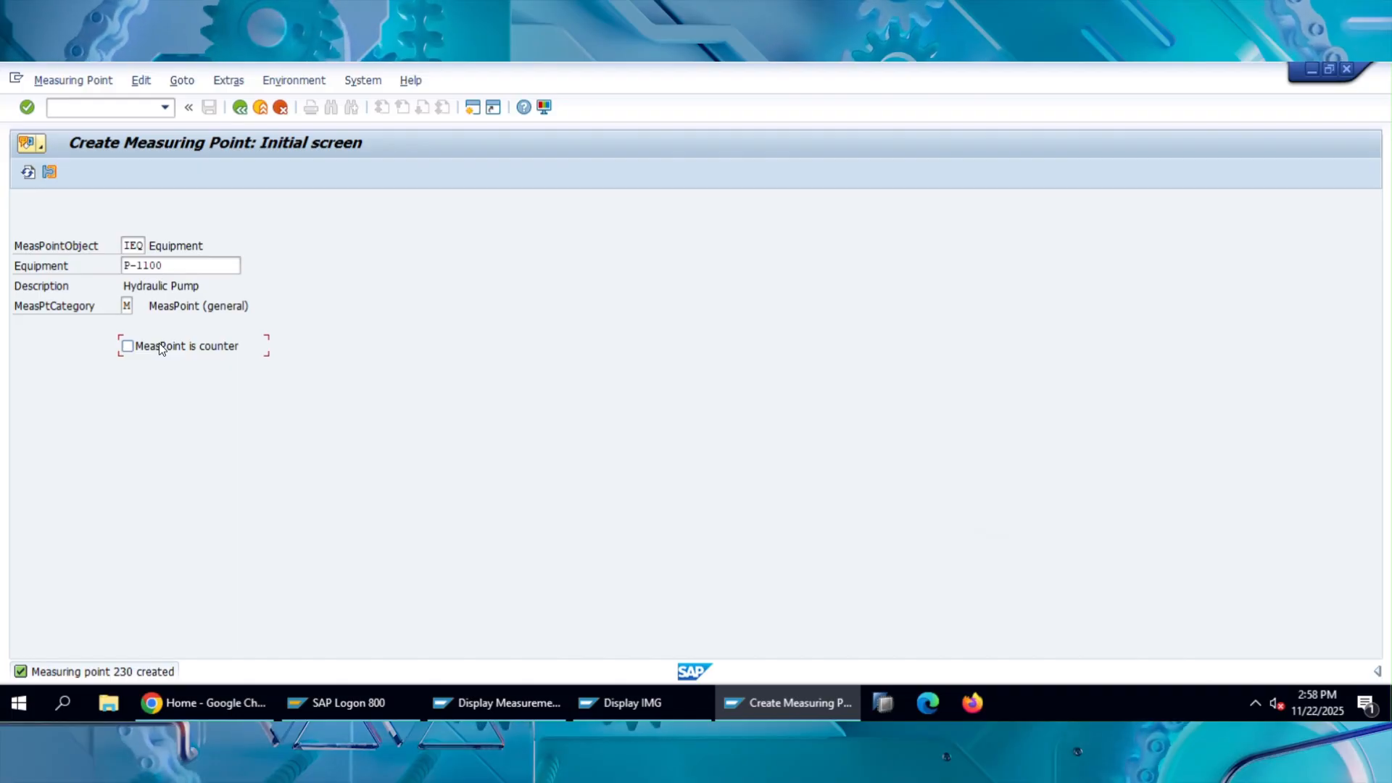
pyautogui.press('Return')
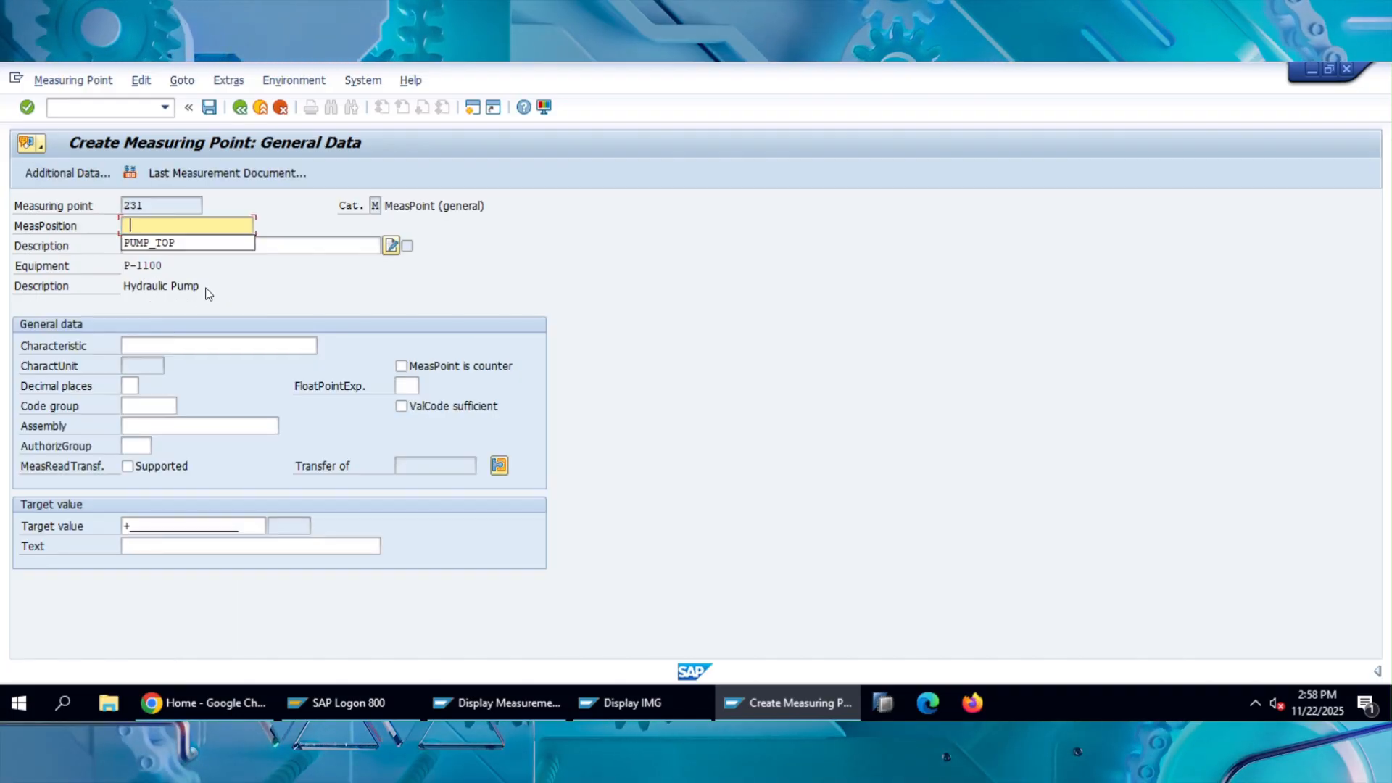
pyautogui.click(173, 242)
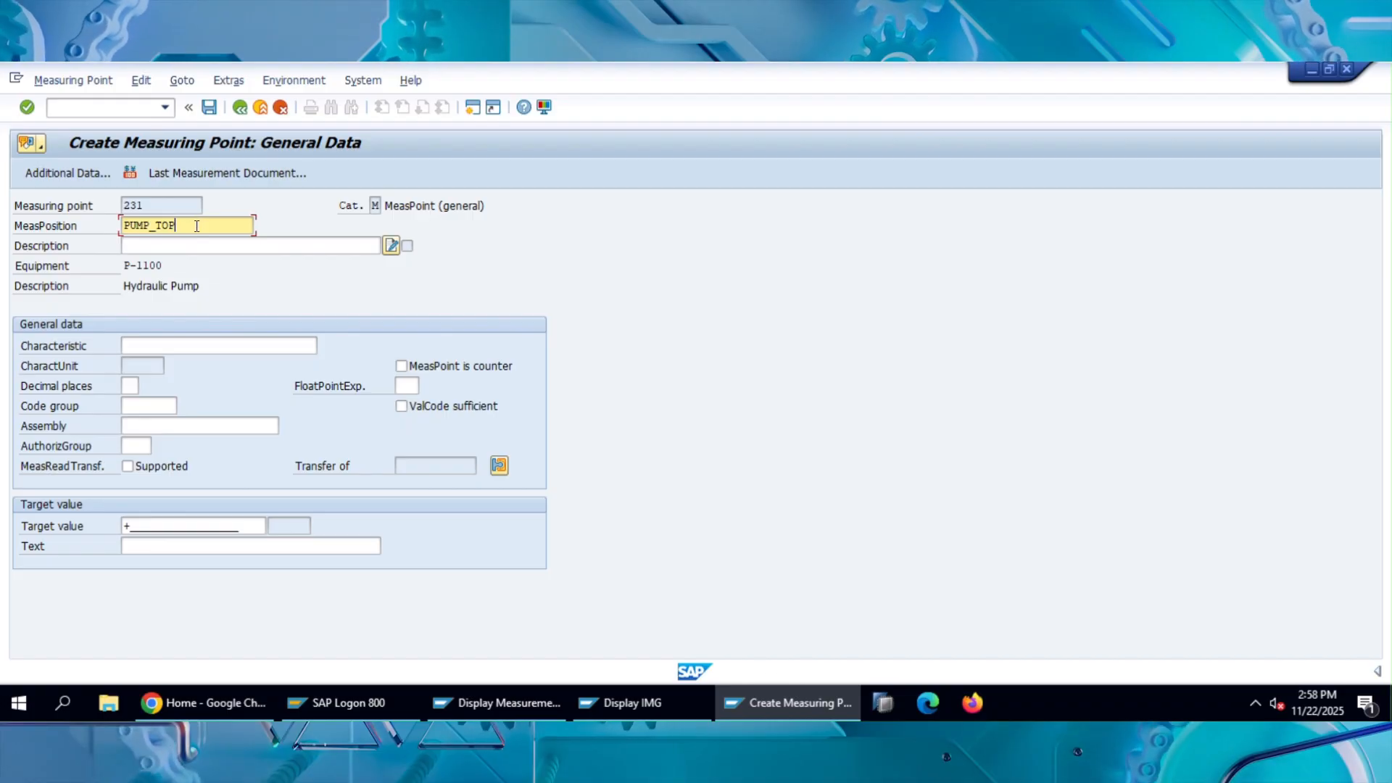
pyautogui.press('BackSpace')
pyautogui.press('BackSpace')
pyautogui.press('BackSpace')
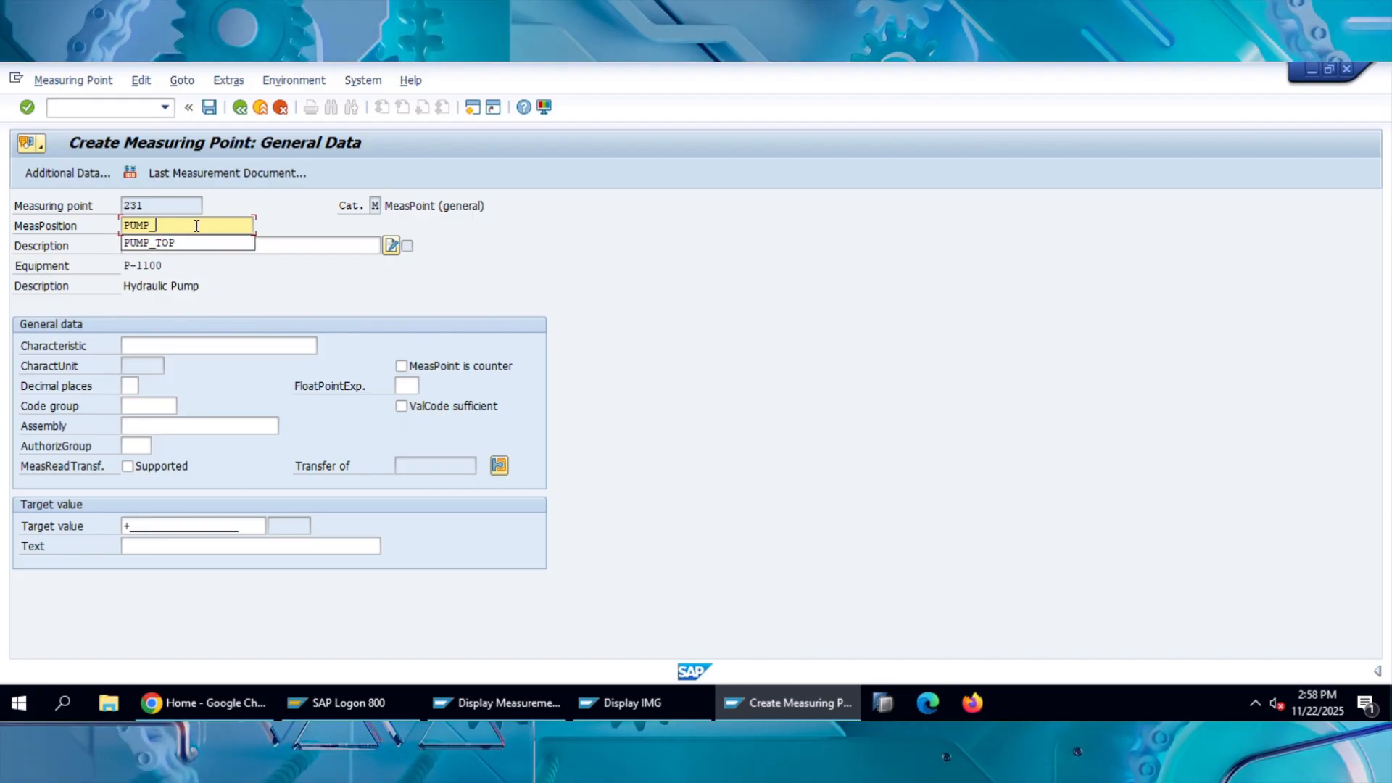
pyautogui.write('B')
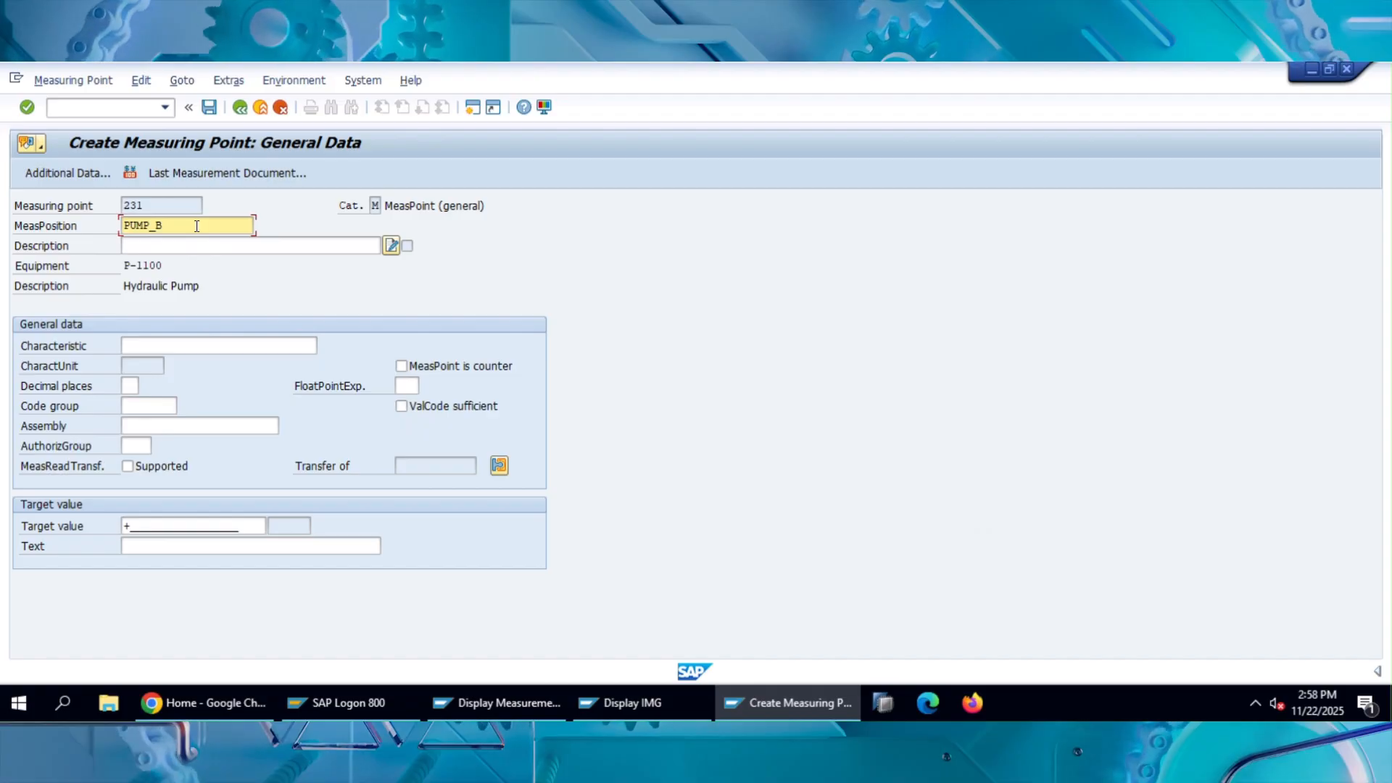
pyautogui.write('ottom')
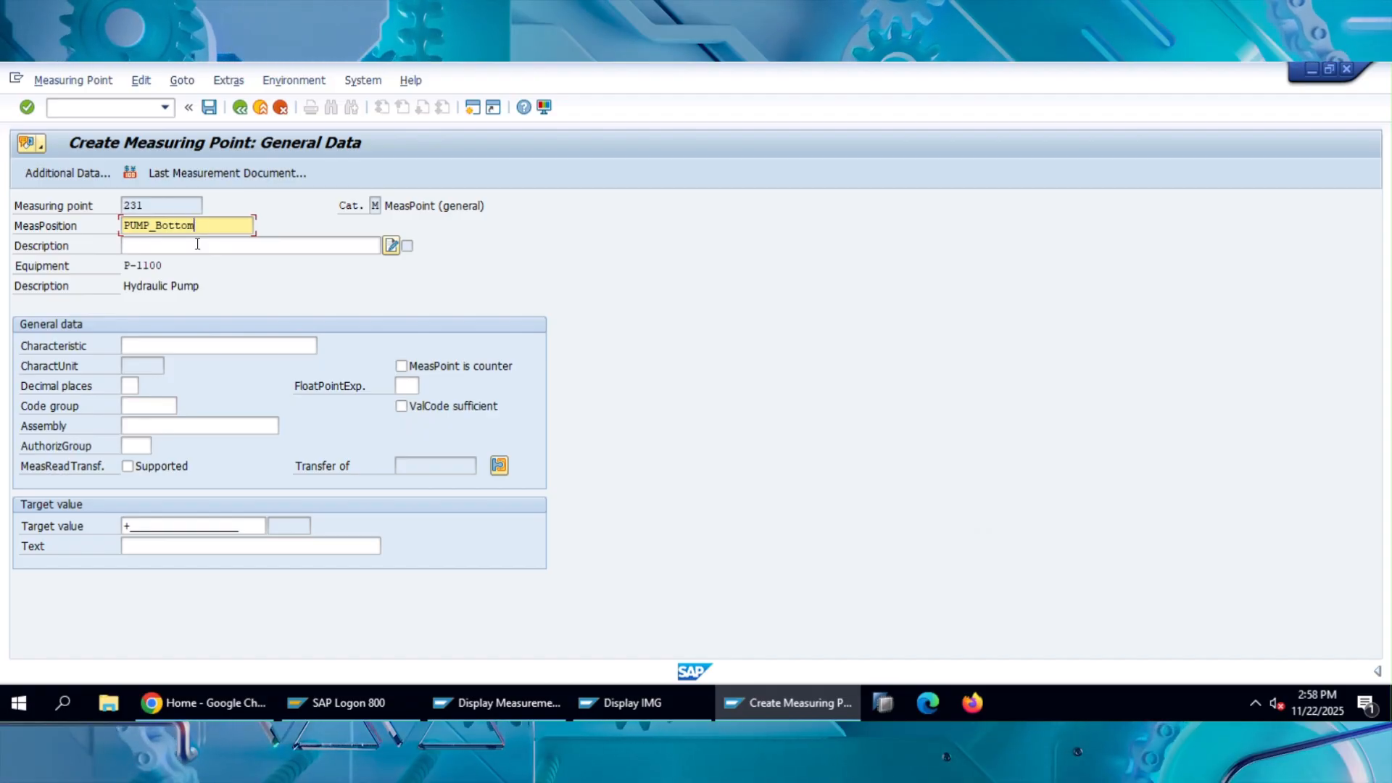
# Describe the measuring point as Pump Capacity.
pyautogui.click(197, 245)
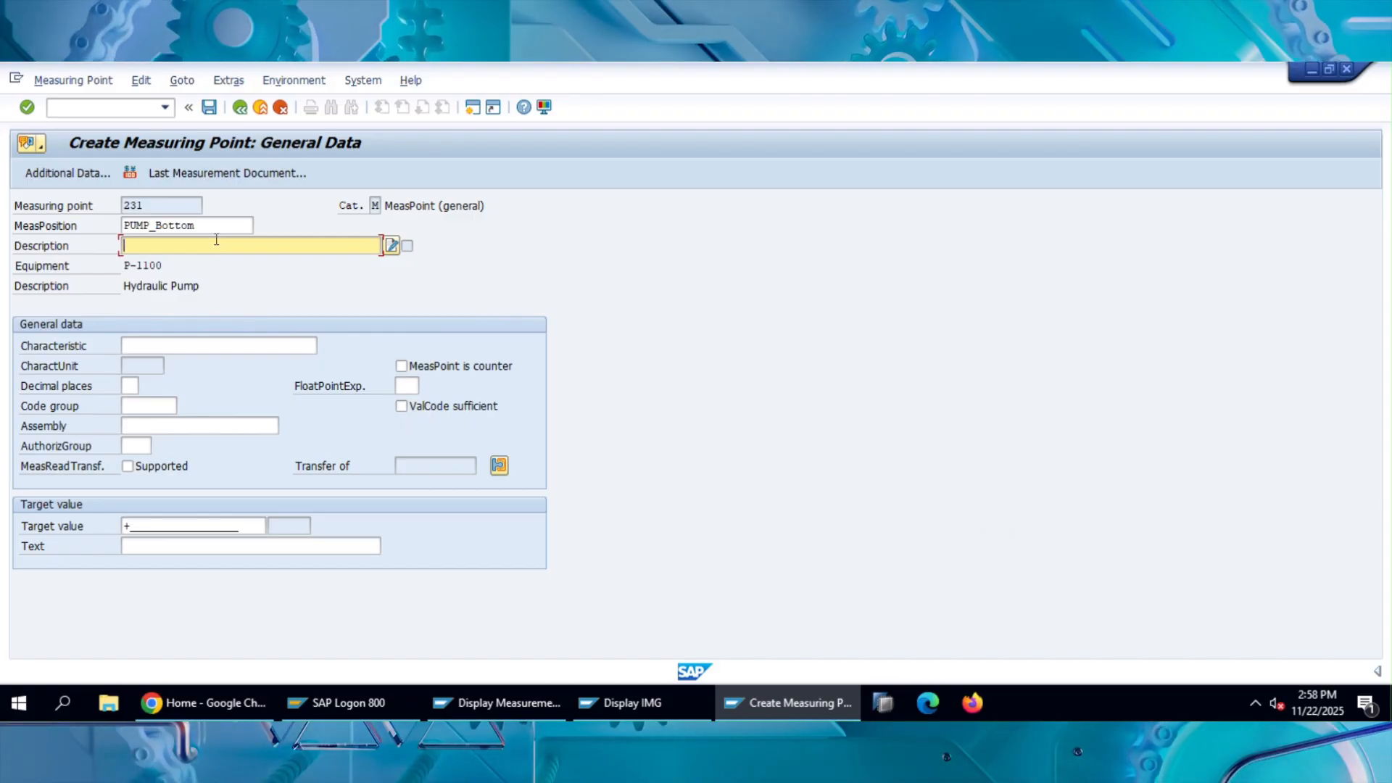
pyautogui.write('Pump')
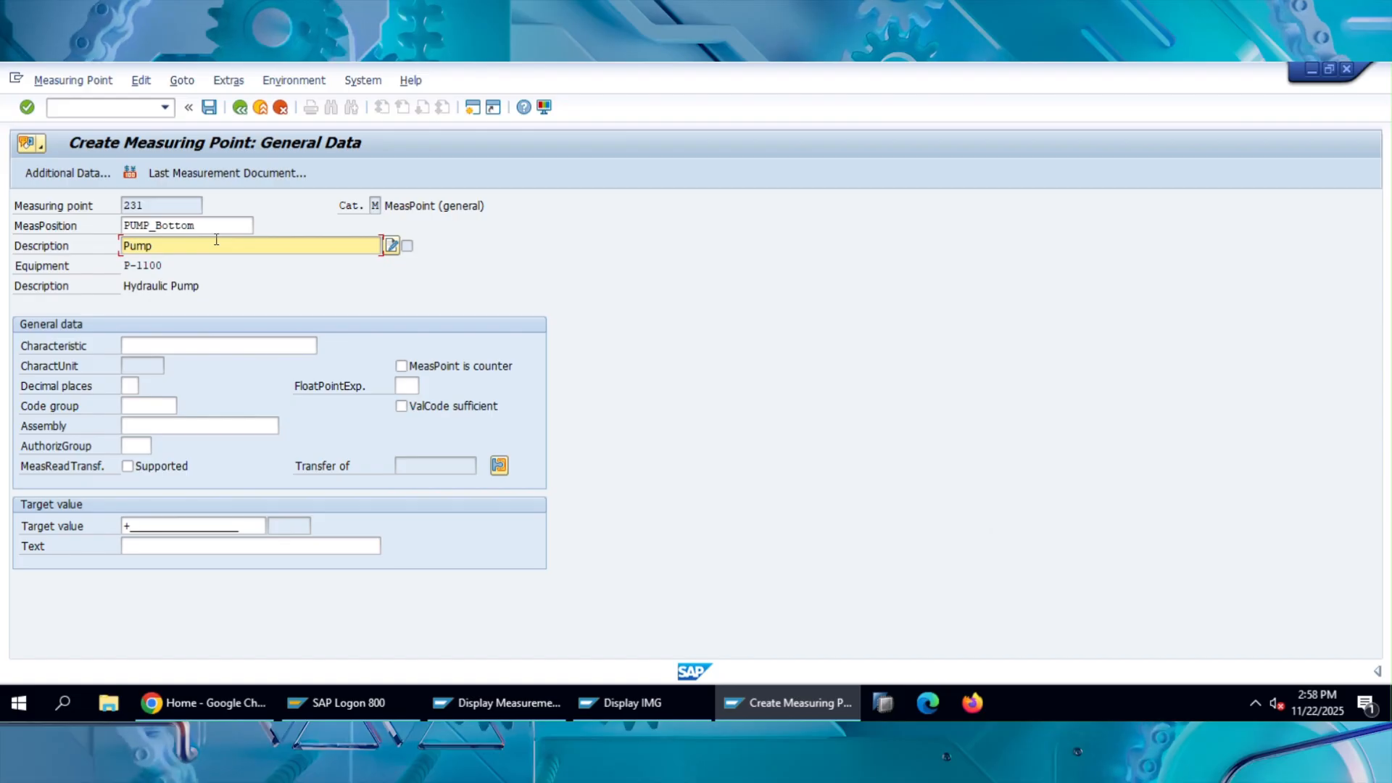
pyautogui.write(' Capcity')
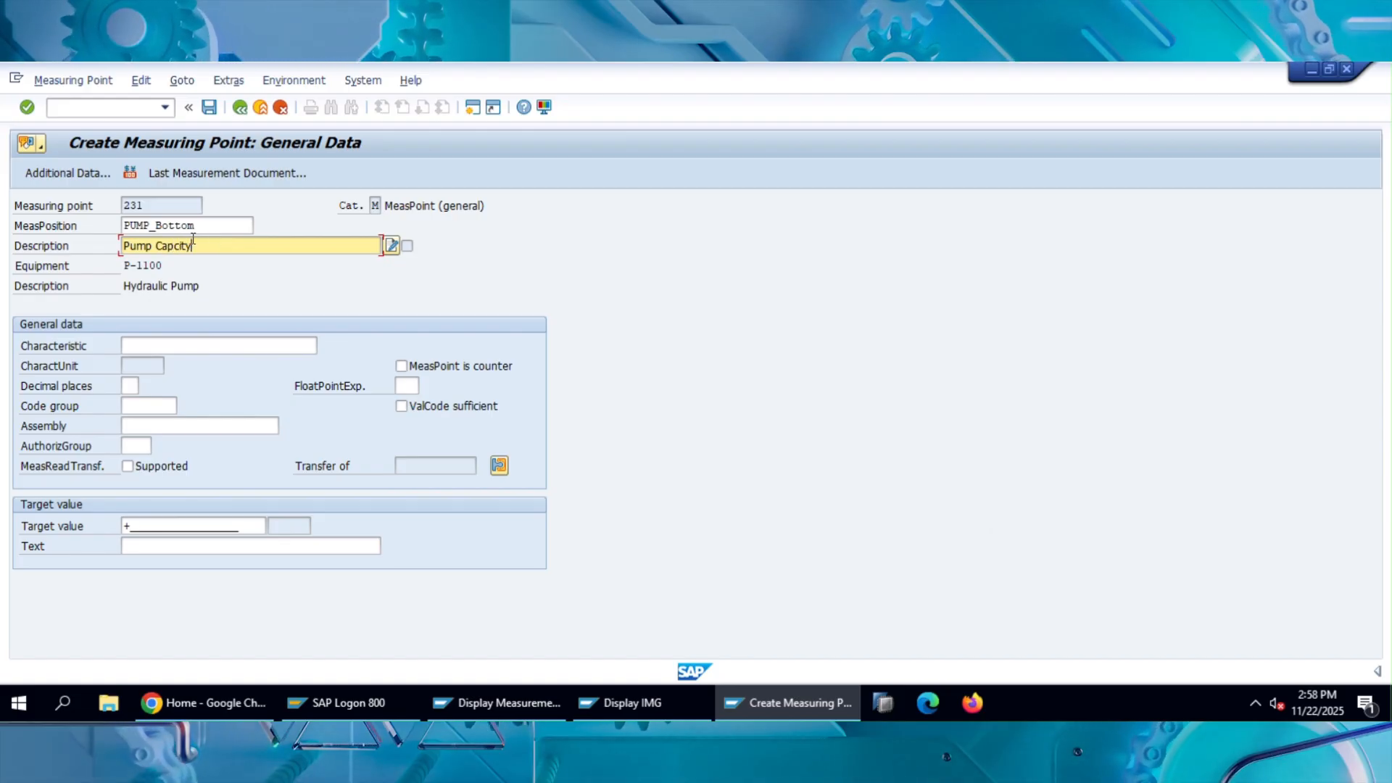
pyautogui.click(175, 244)
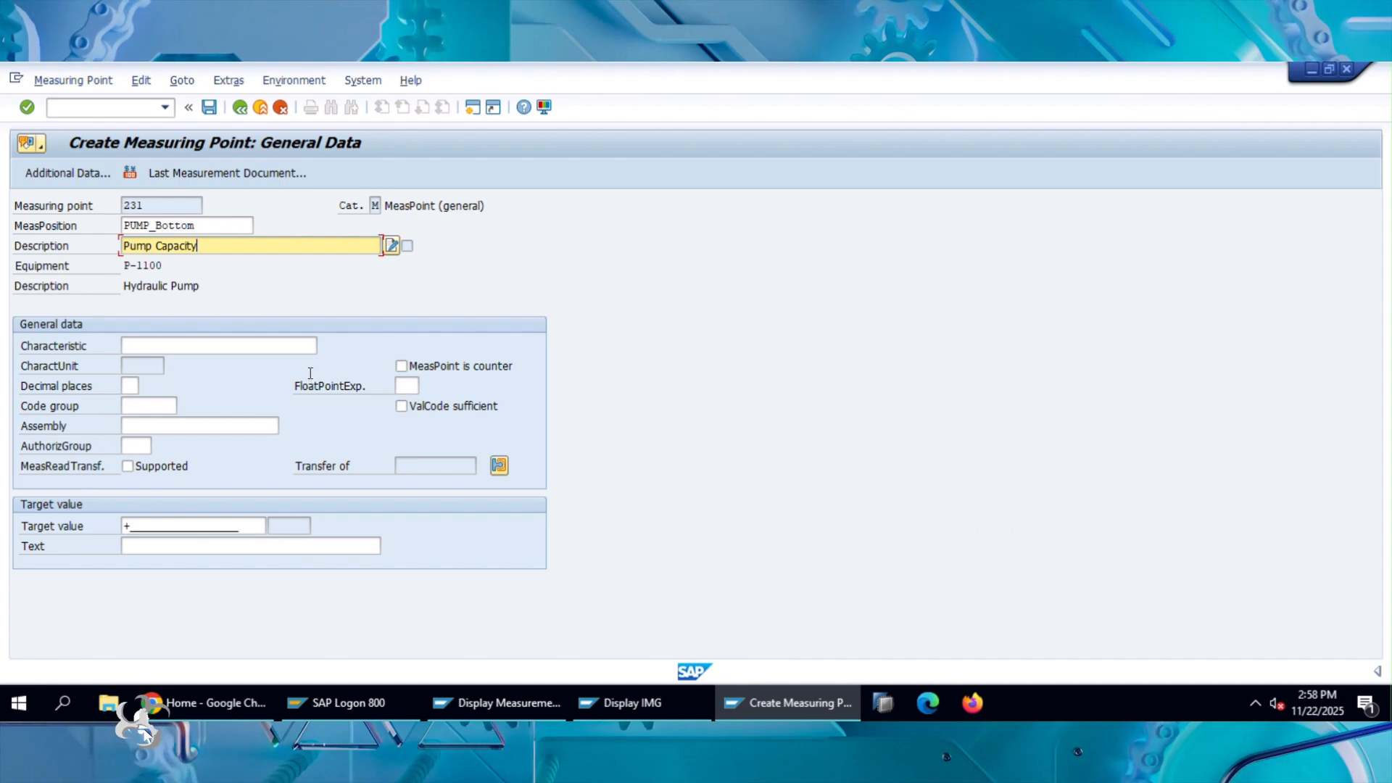
# Search the characteristics by name for pump* and capacity*.
pyautogui.click(227, 345)
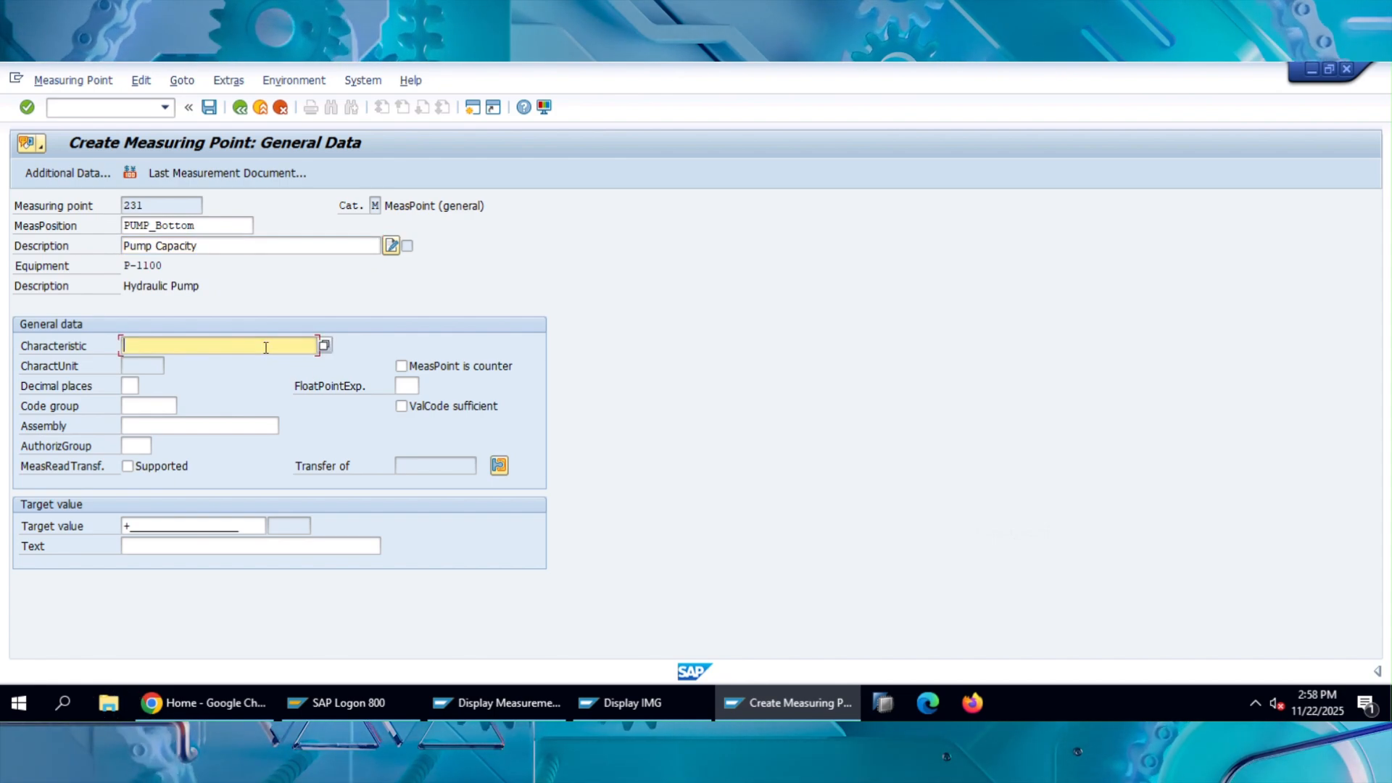
pyautogui.write('P')
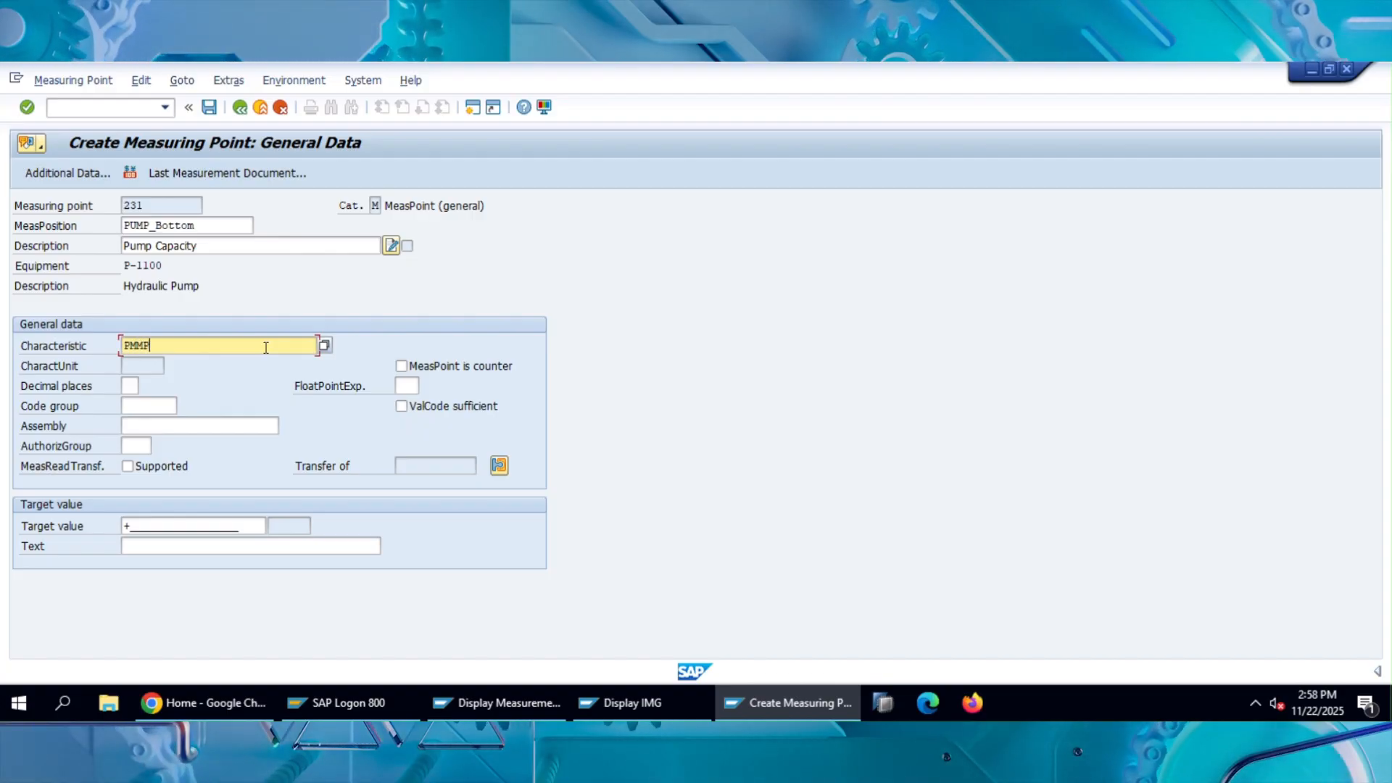
pyautogui.write('MPP*')
pyautogui.press('F4')
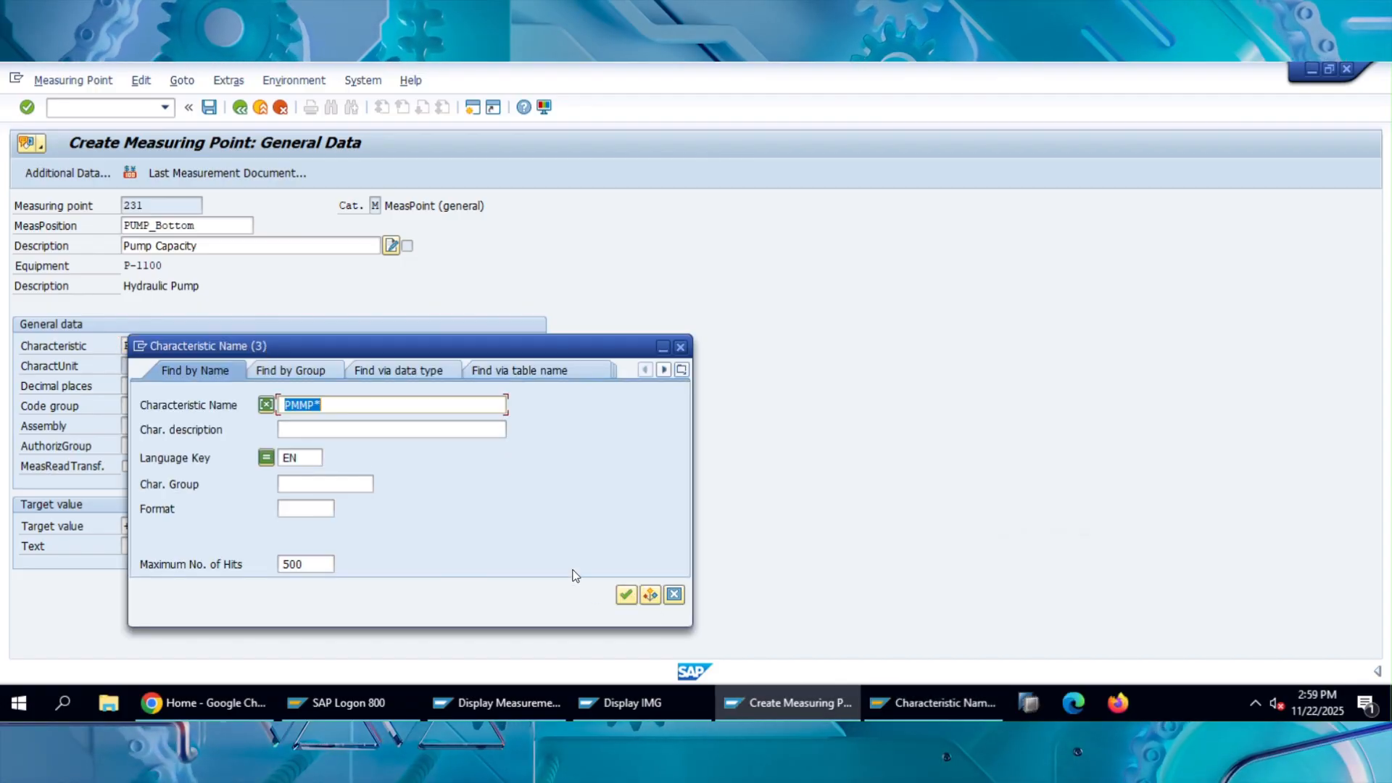
pyautogui.write('pump*')
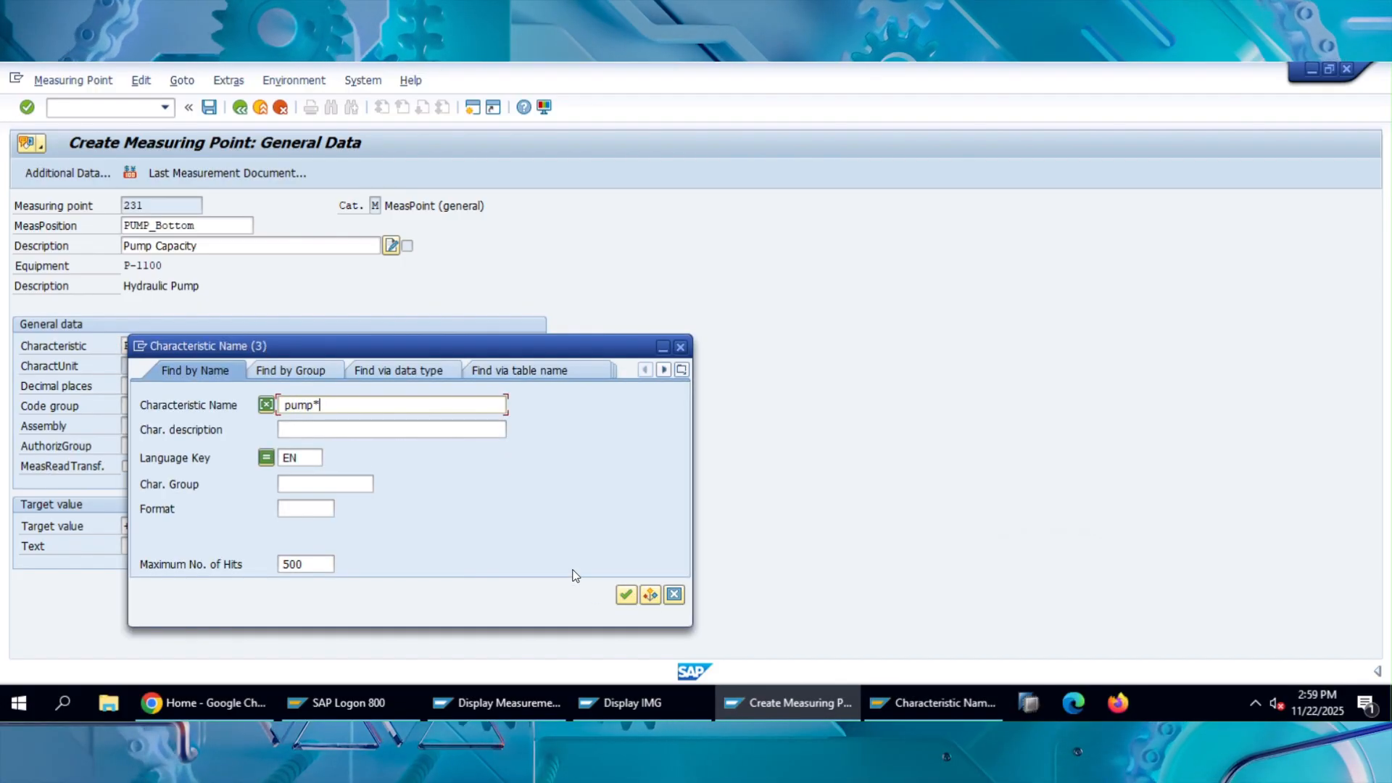
pyautogui.press('Return')
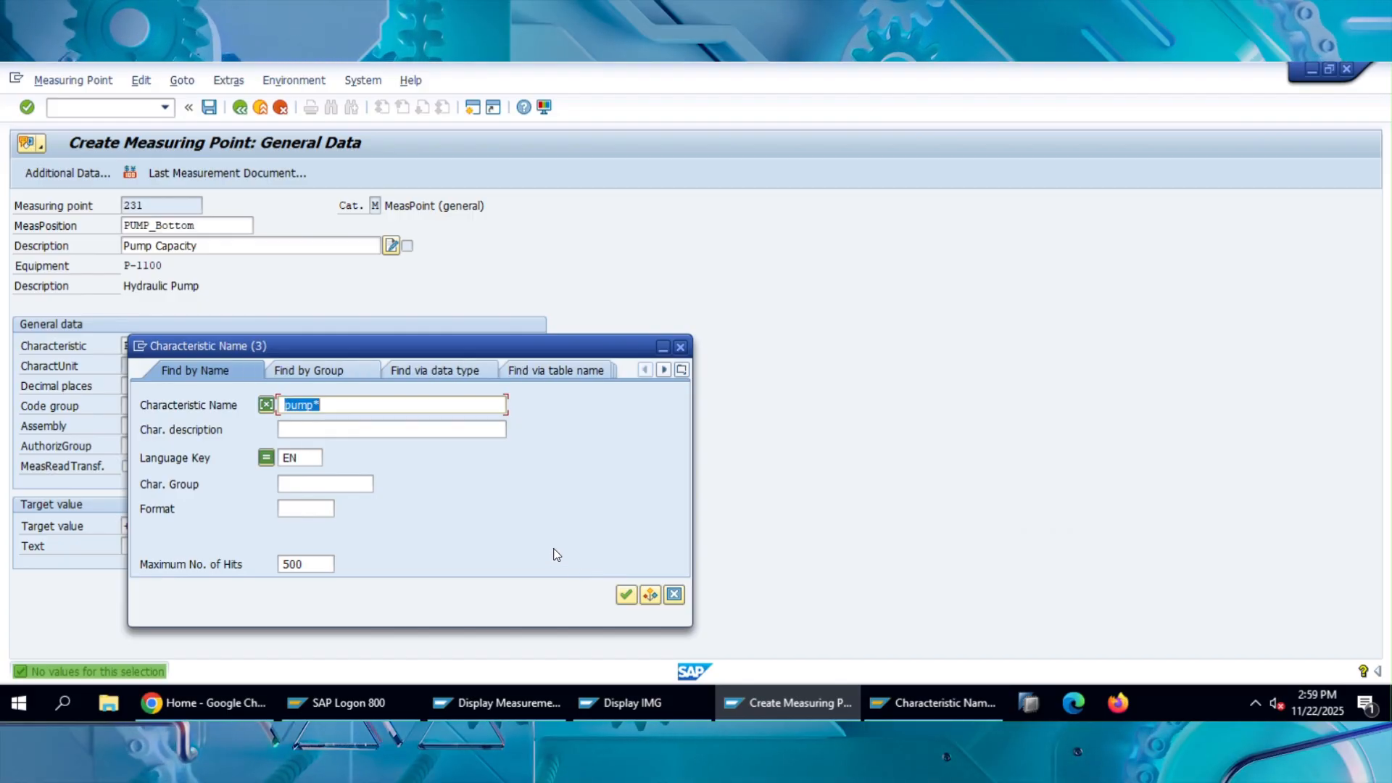
pyautogui.press('BackSpace')
pyautogui.write('capacity*')
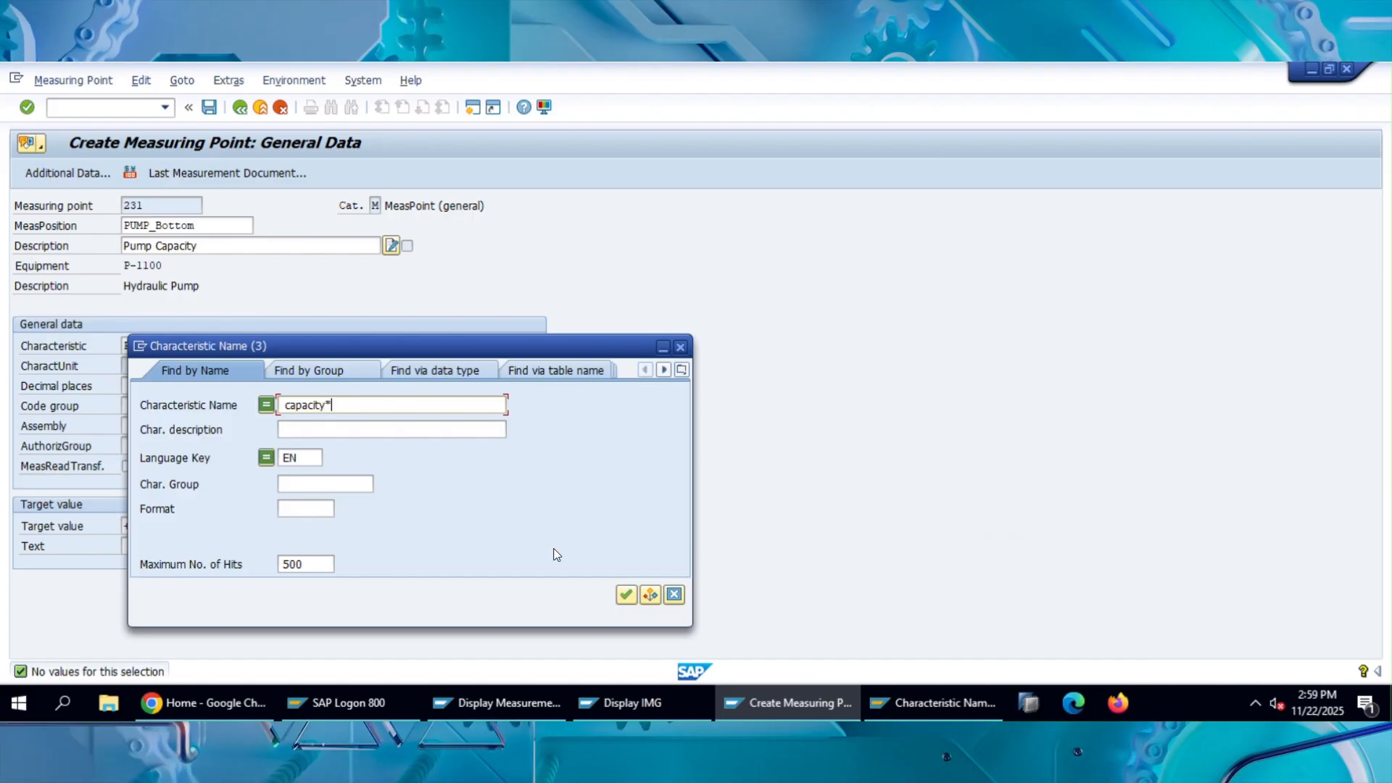
pyautogui.press('Return')
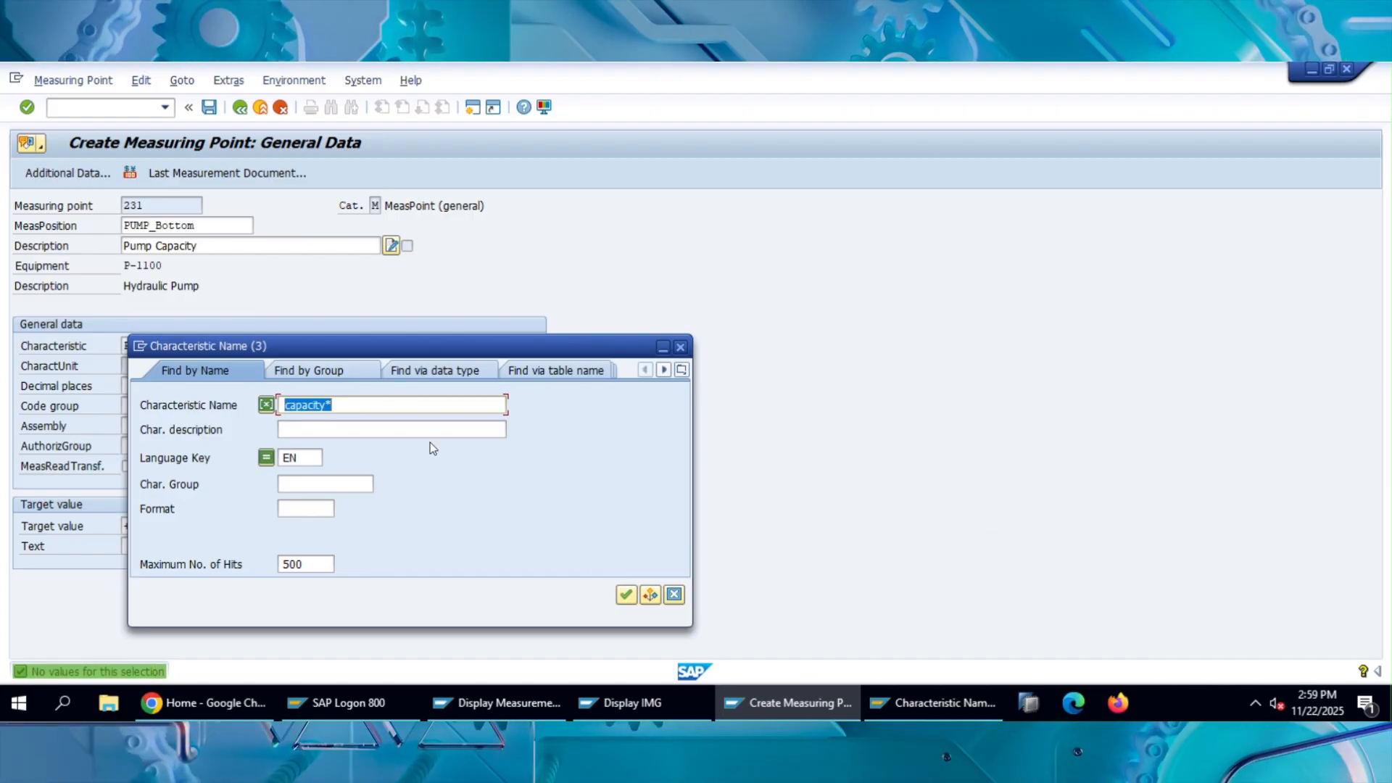
# List all characteristics without a name filter and assign T_PM08, Pump capacity, to the measuring point.
pyautogui.press('BackSpace')
pyautogui.press('Return')
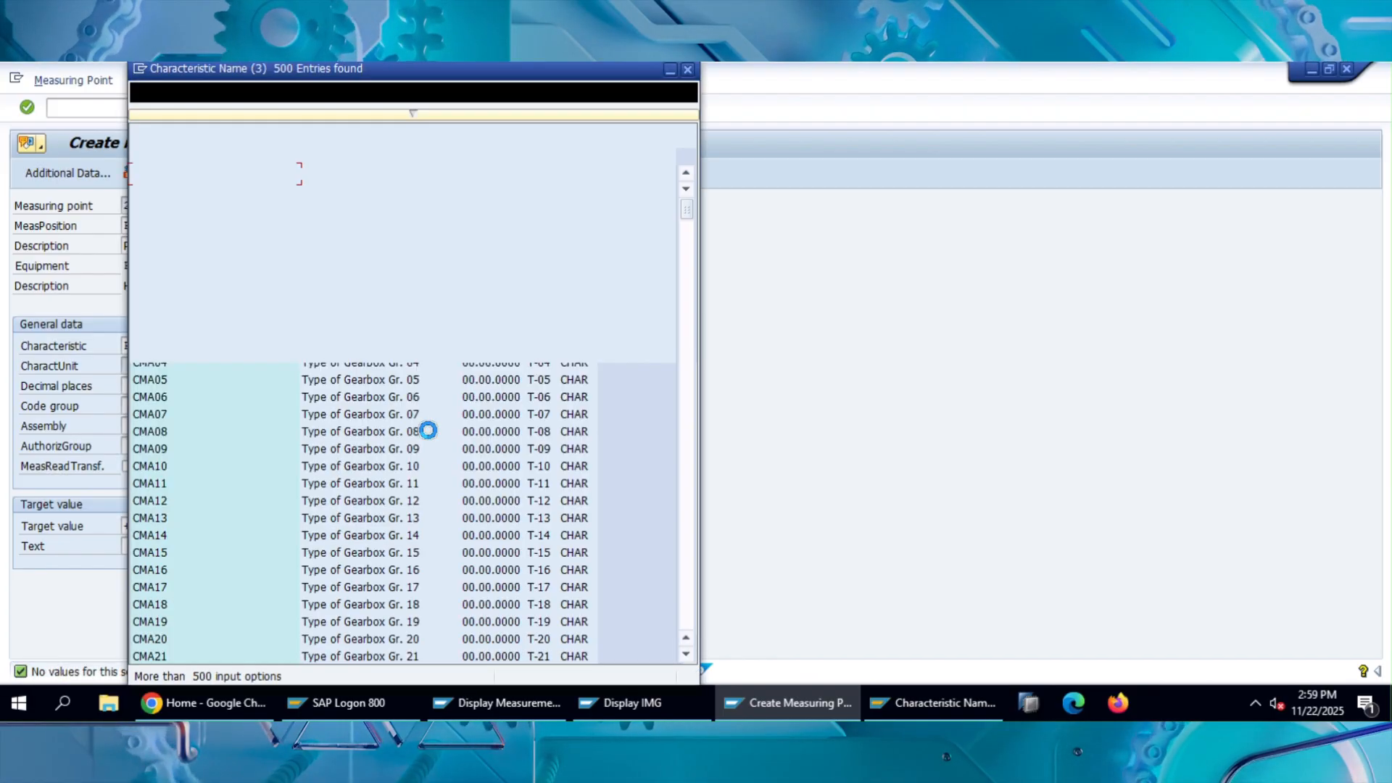
pyautogui.scroll(-20, 428, 421)
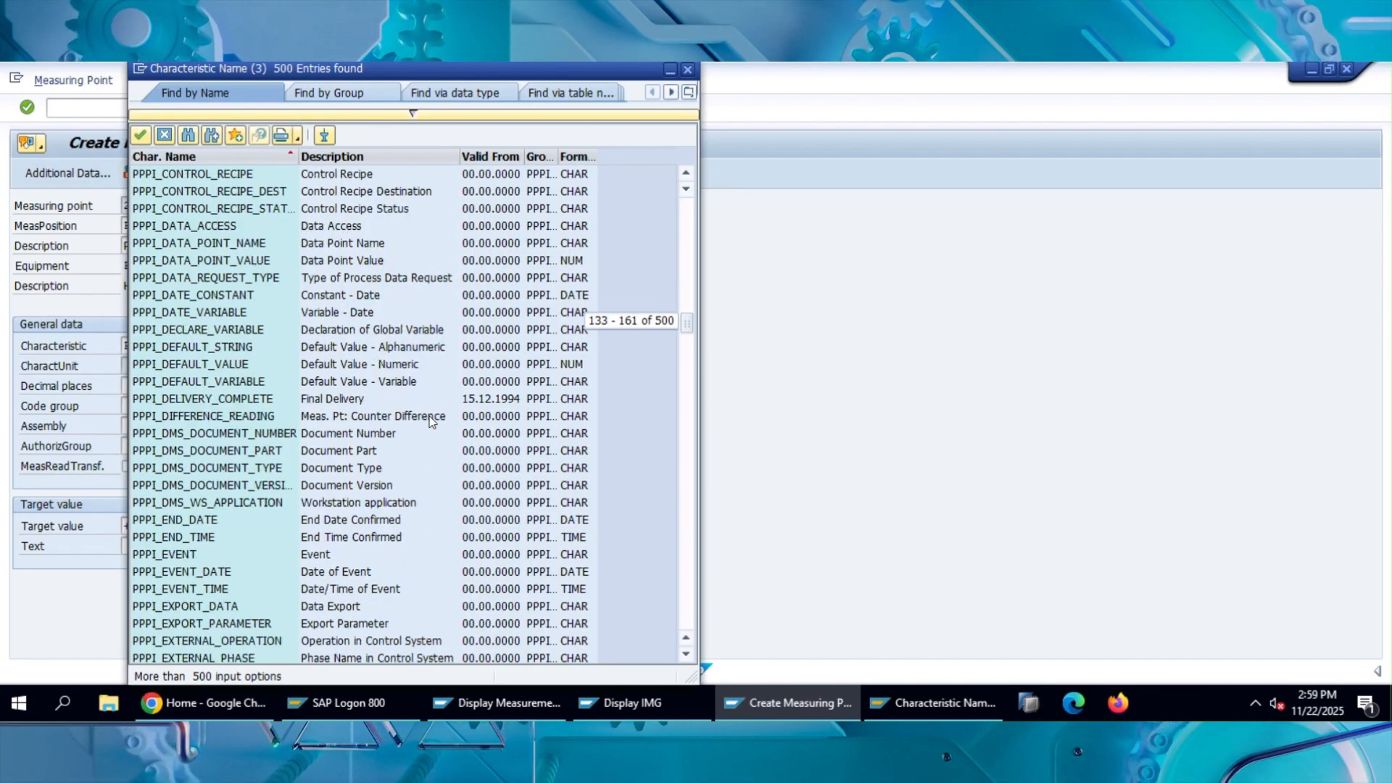
pyautogui.scroll(-20, 430, 420)
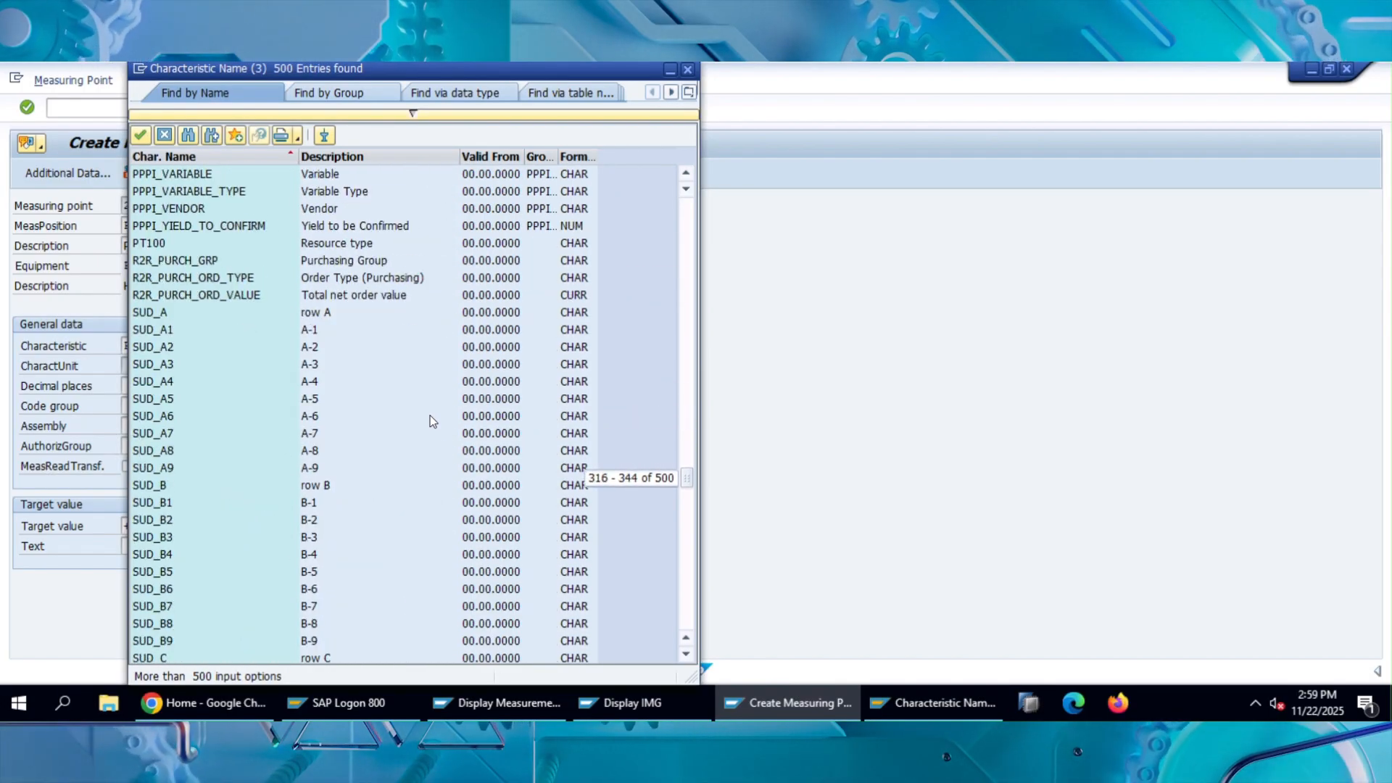
pyautogui.scroll(-20, 430, 417)
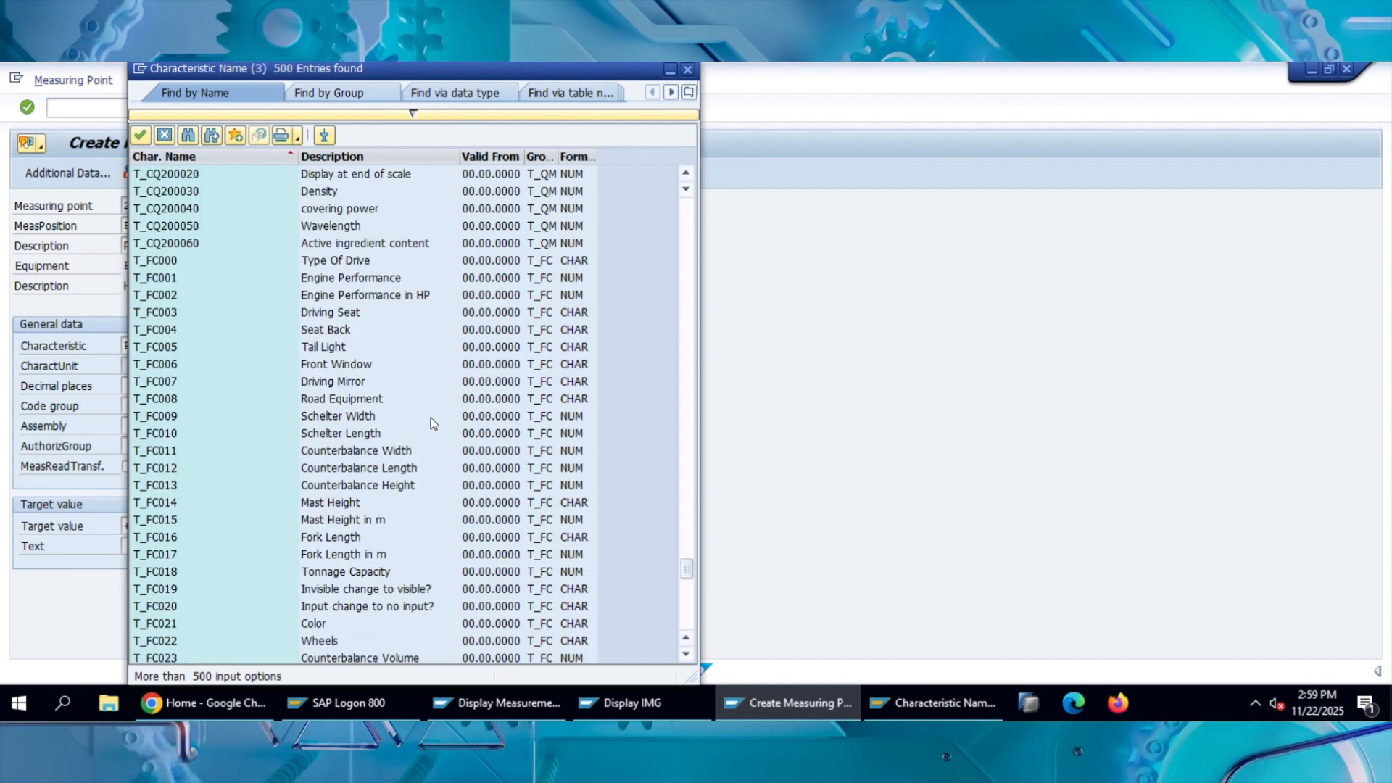
pyautogui.scroll(-3, 430, 418)
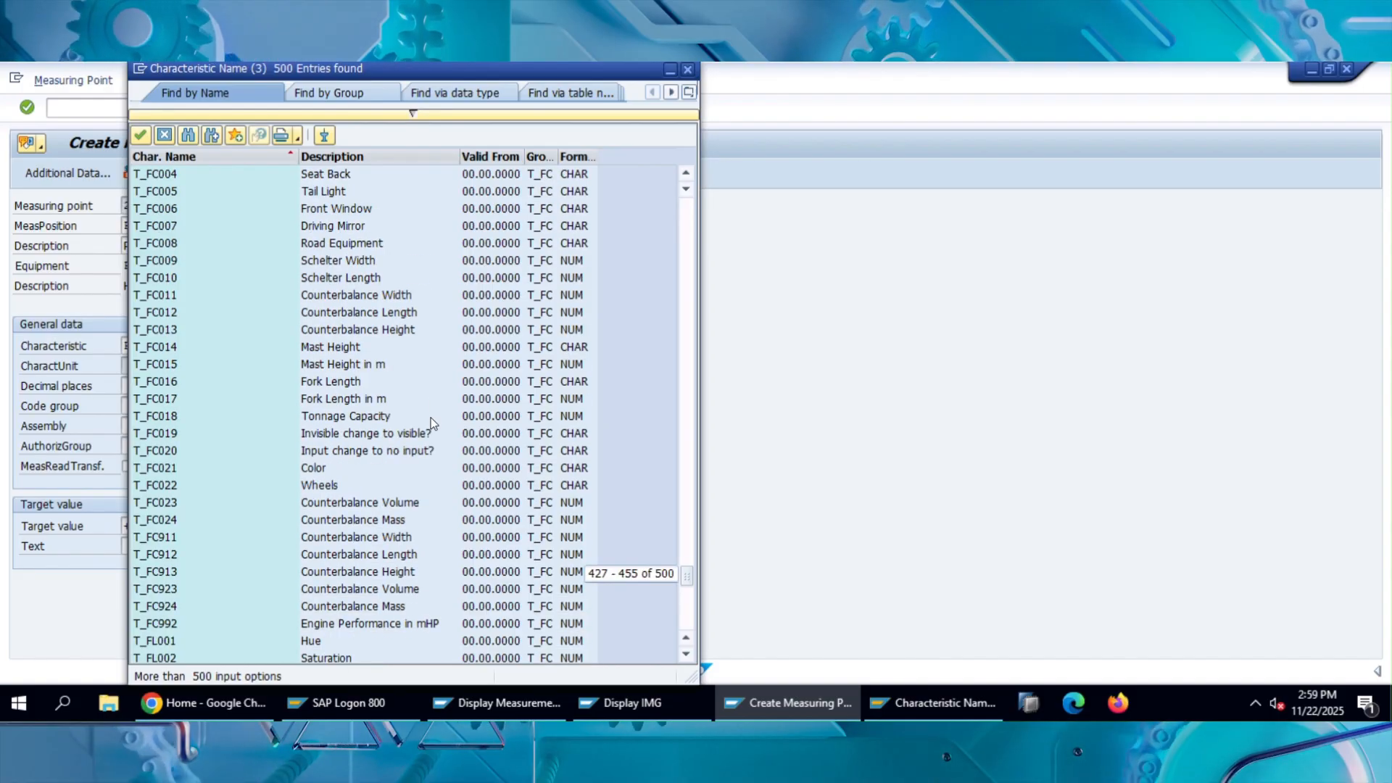
pyautogui.scroll(-6, 431, 418)
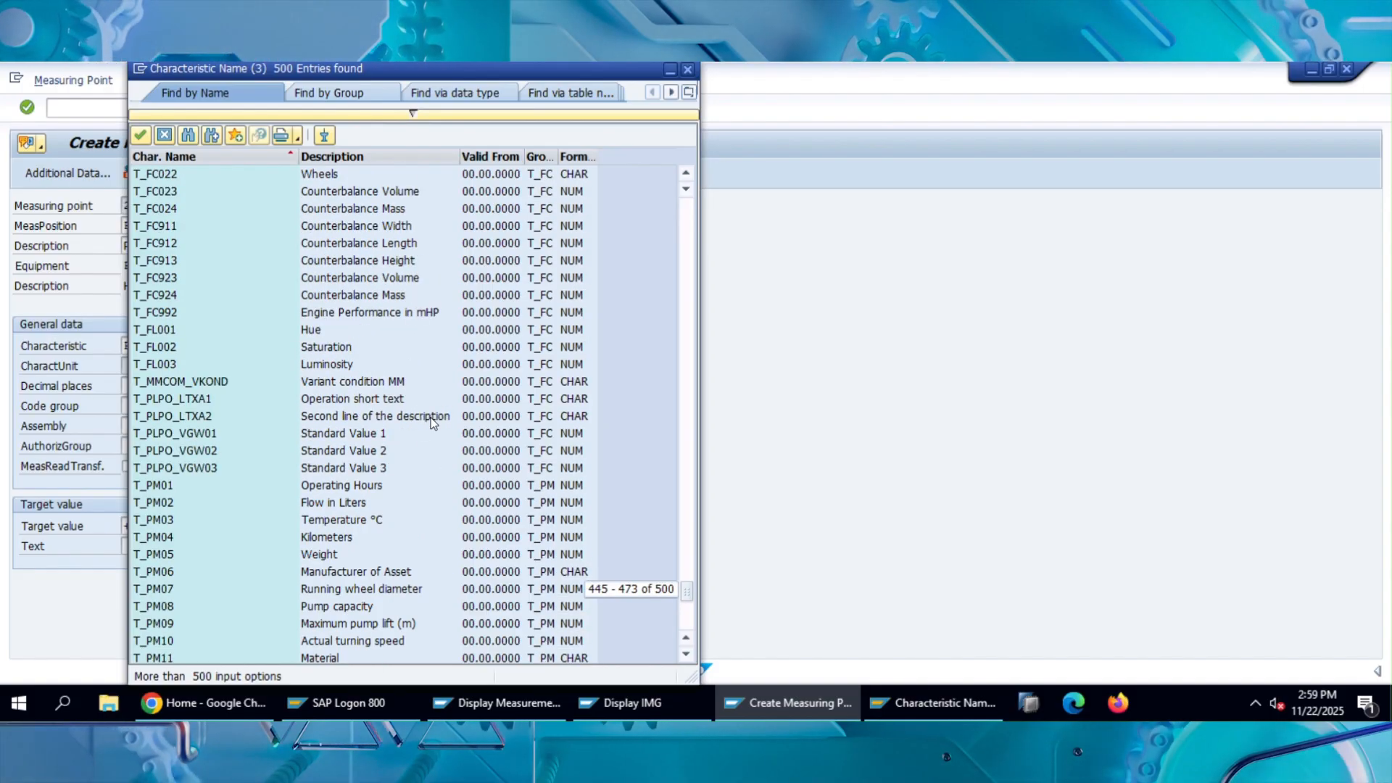
pyautogui.click(359, 606)
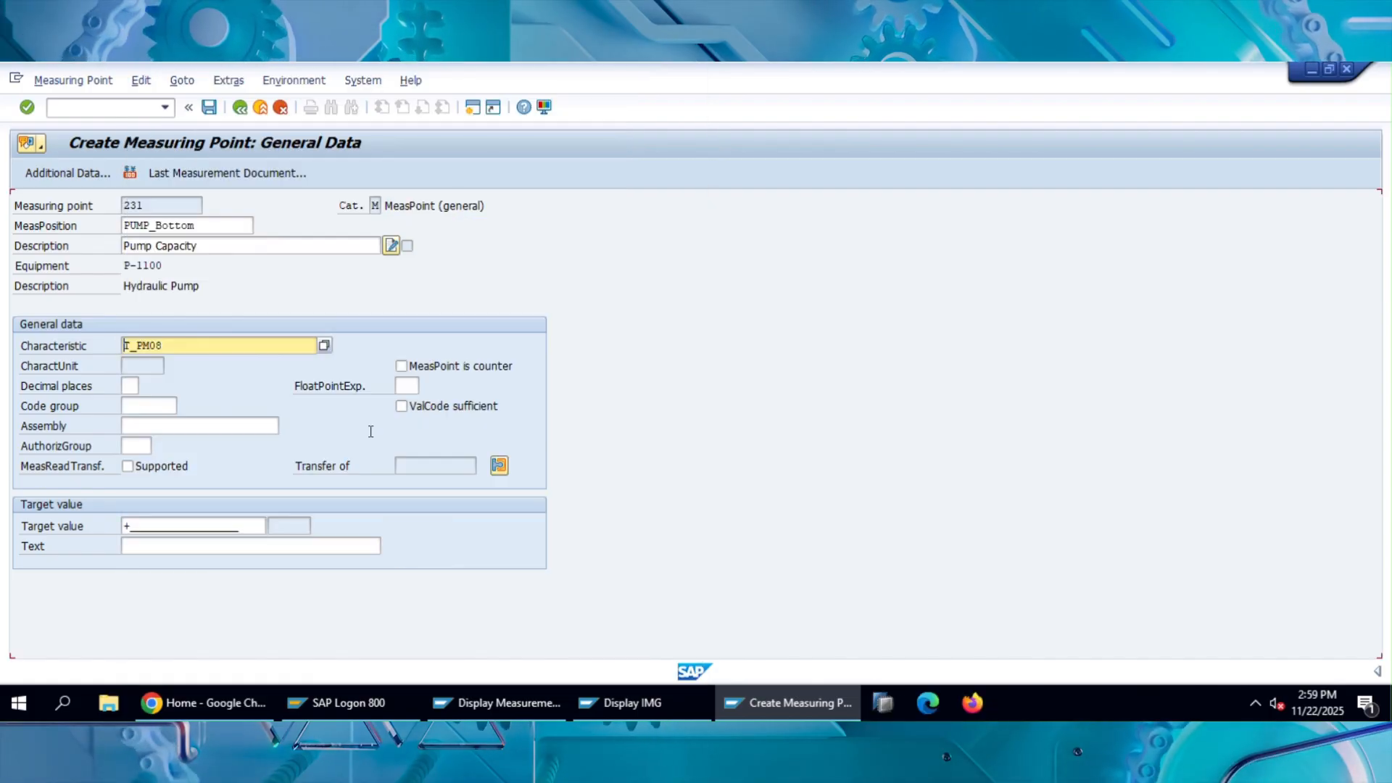
# Apply the T_PM08 characteristic and set the measuring point's target value to 50 m3/s.
pyautogui.press('Return')
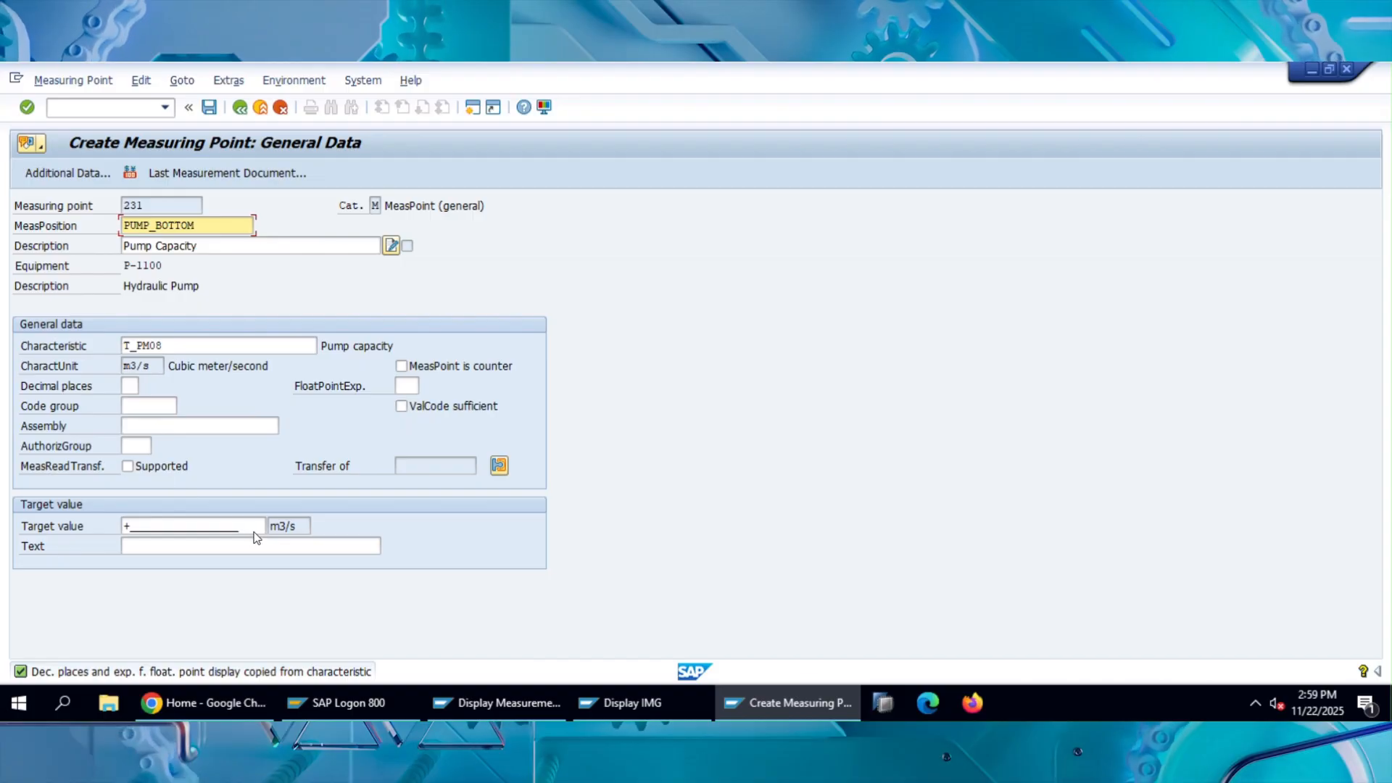
pyautogui.moveTo(254, 527); pyautogui.dragTo(115, 533)
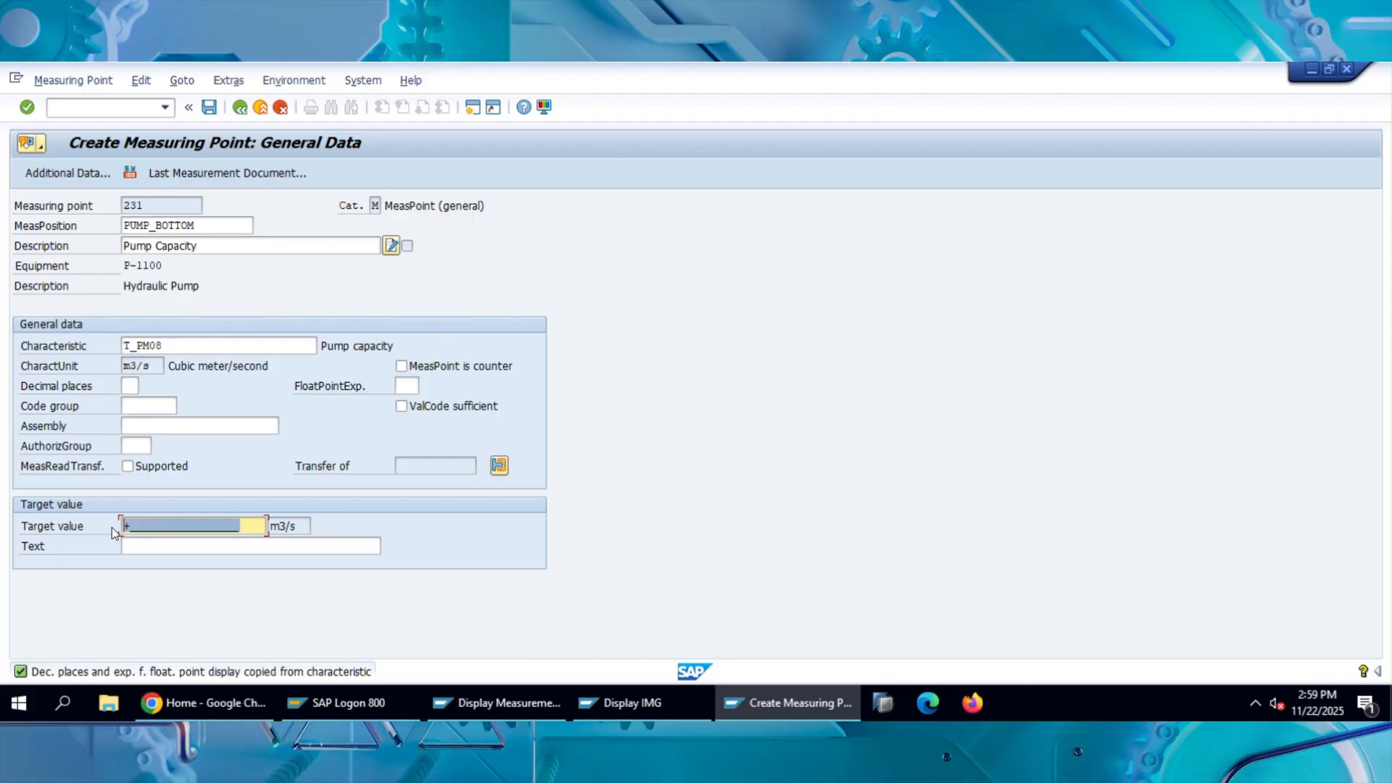
pyautogui.write('50')
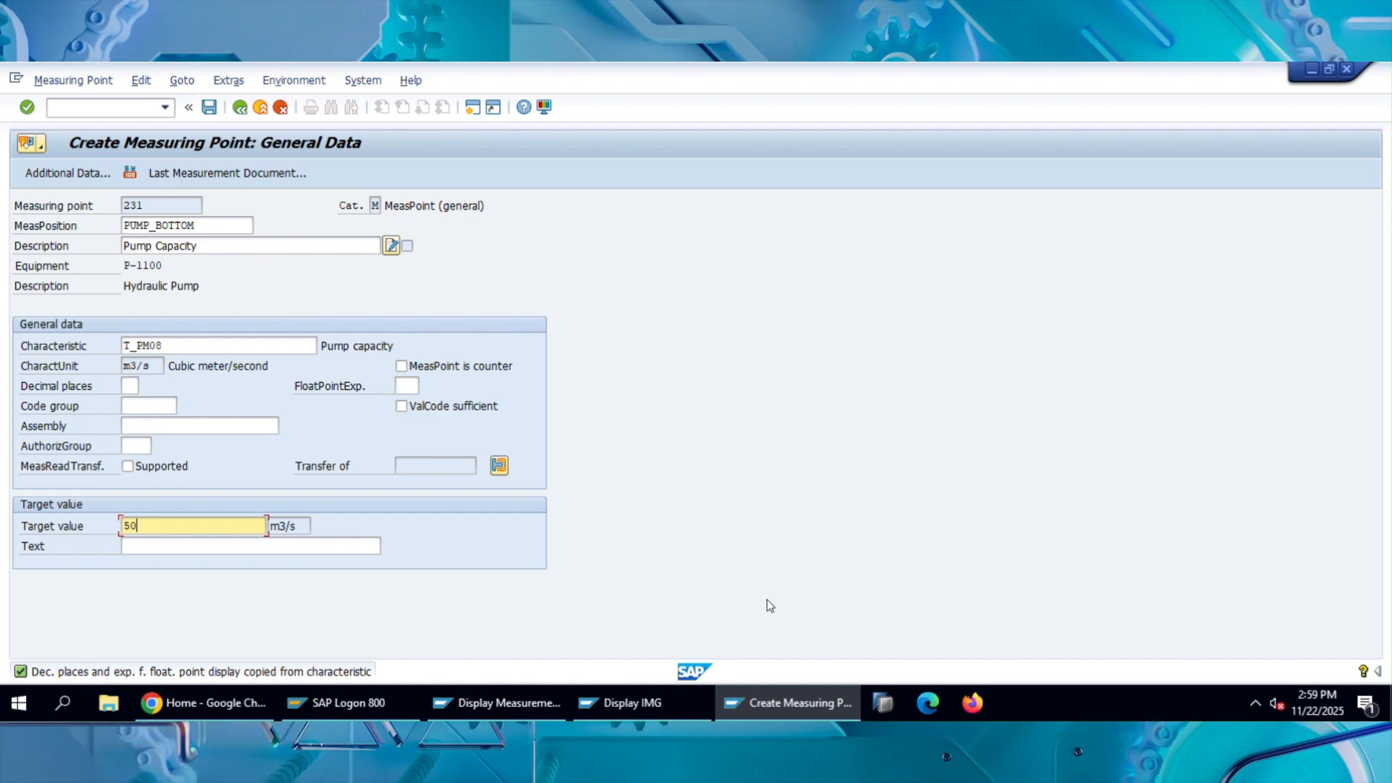
# Set the measuring point's upper range limit to 60 m3/s and lower range limit to 30 m3/s, and save it.
pyautogui.click(111, 177)
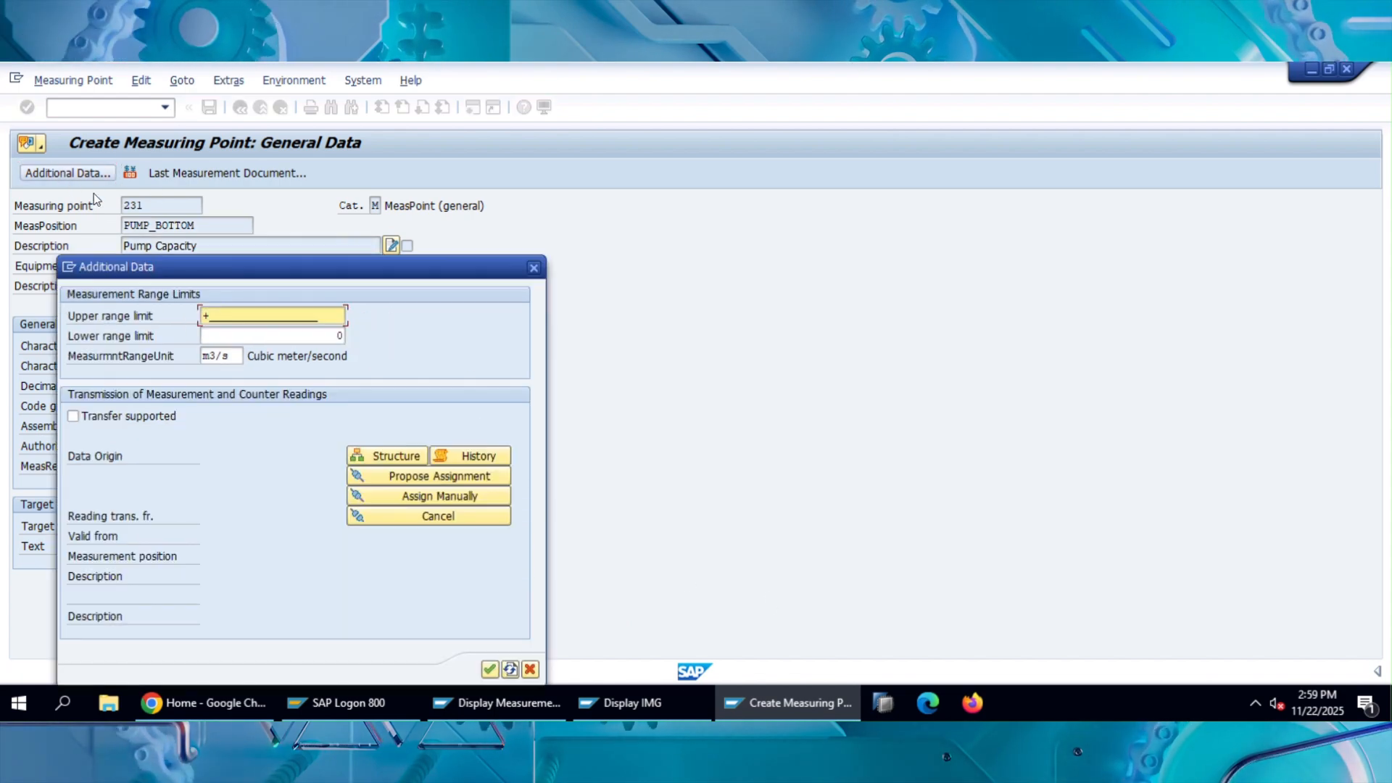
pyautogui.moveTo(276, 278); pyautogui.dragTo(764, 250)
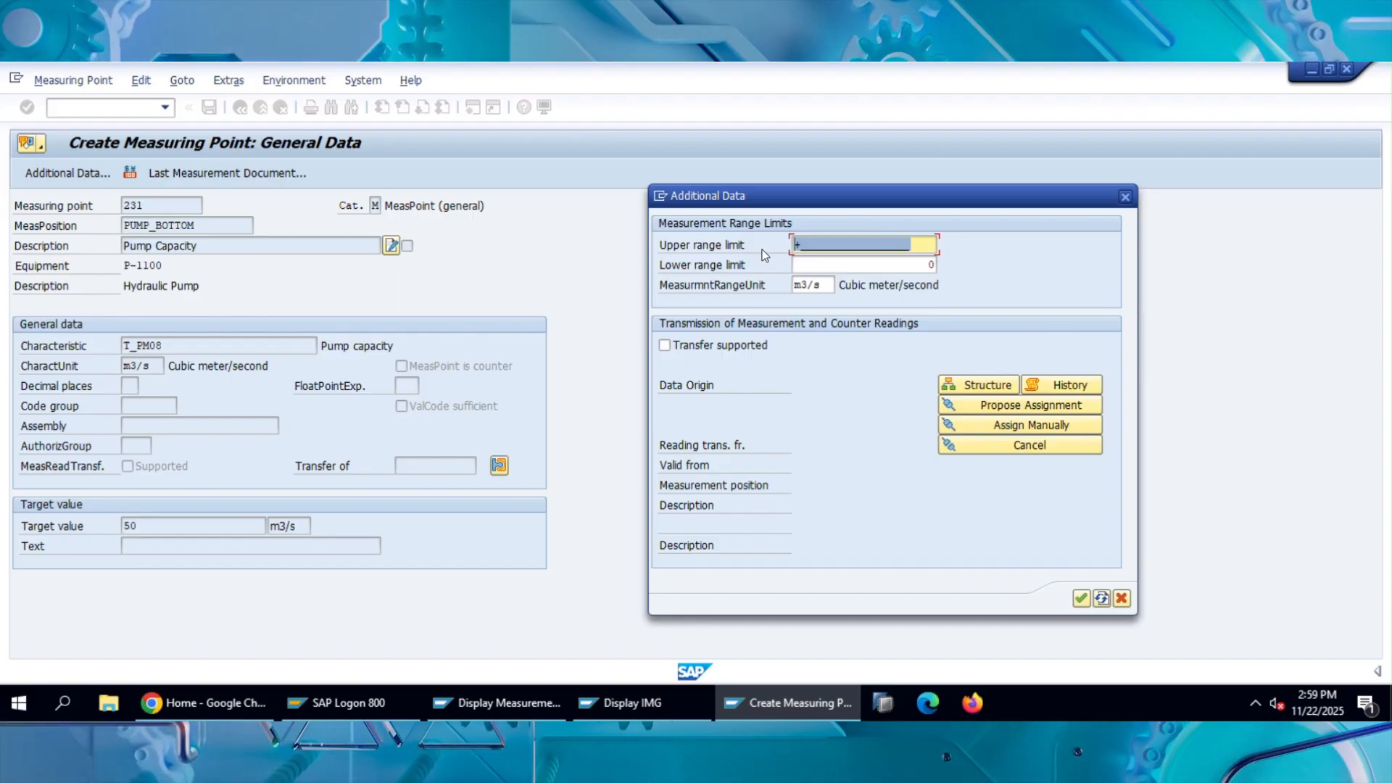
pyautogui.press('Delete')
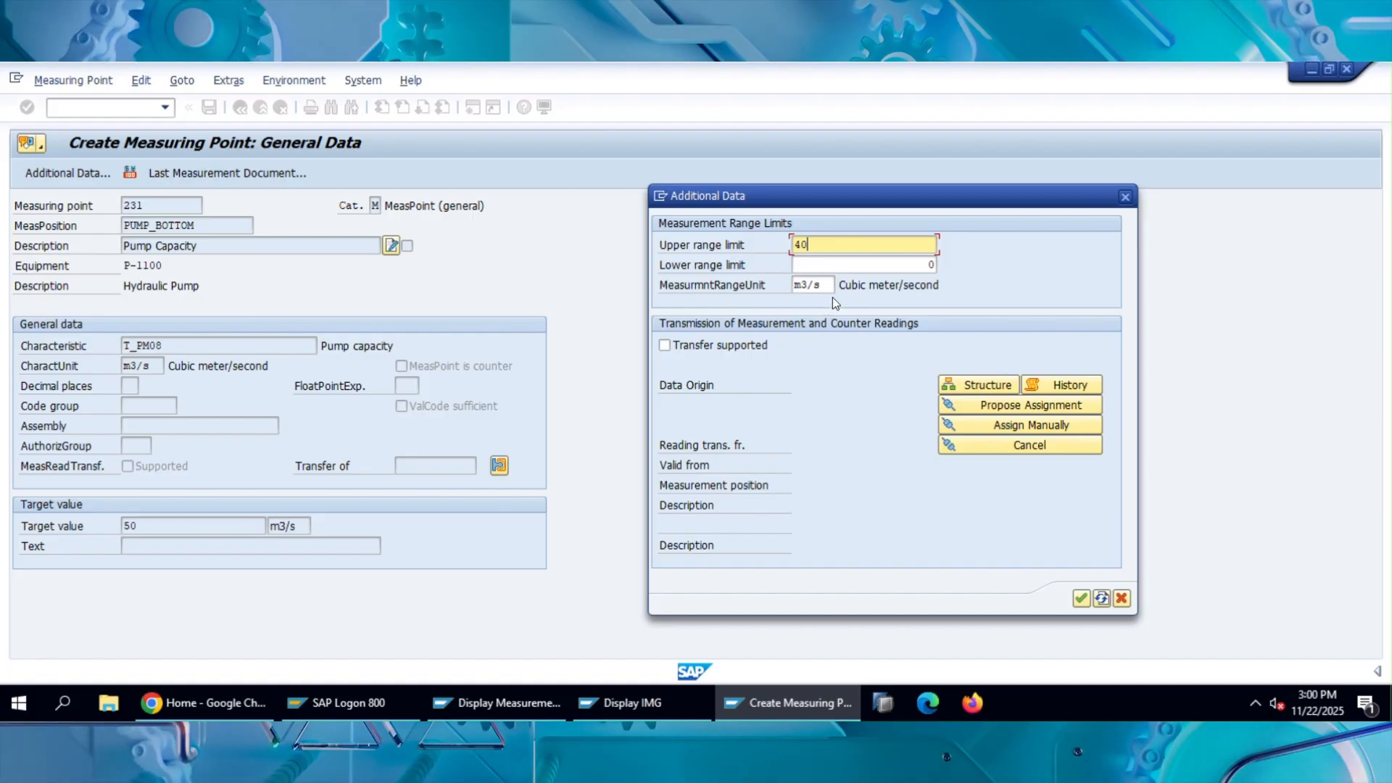
pyautogui.click(914, 264)
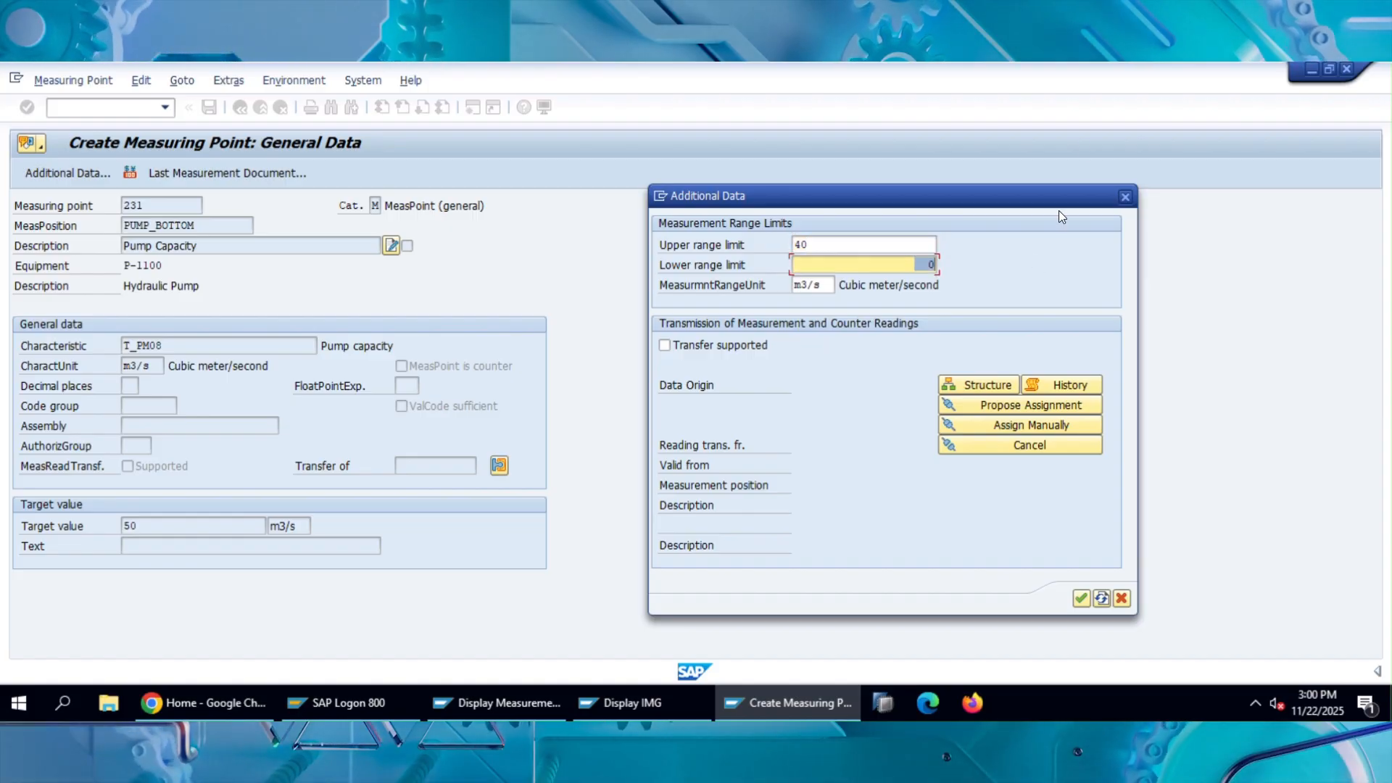
pyautogui.click(822, 245)
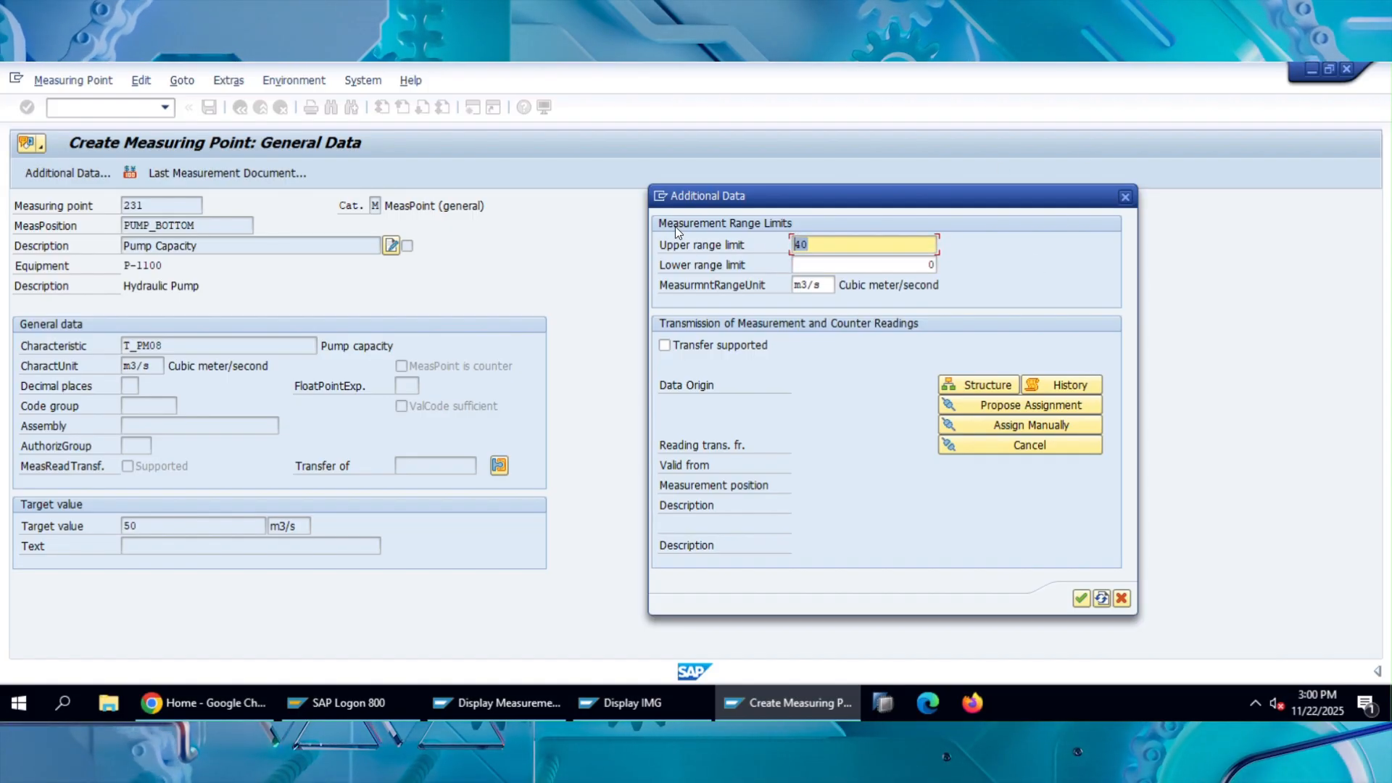
pyautogui.write('60')
pyautogui.click(910, 264)
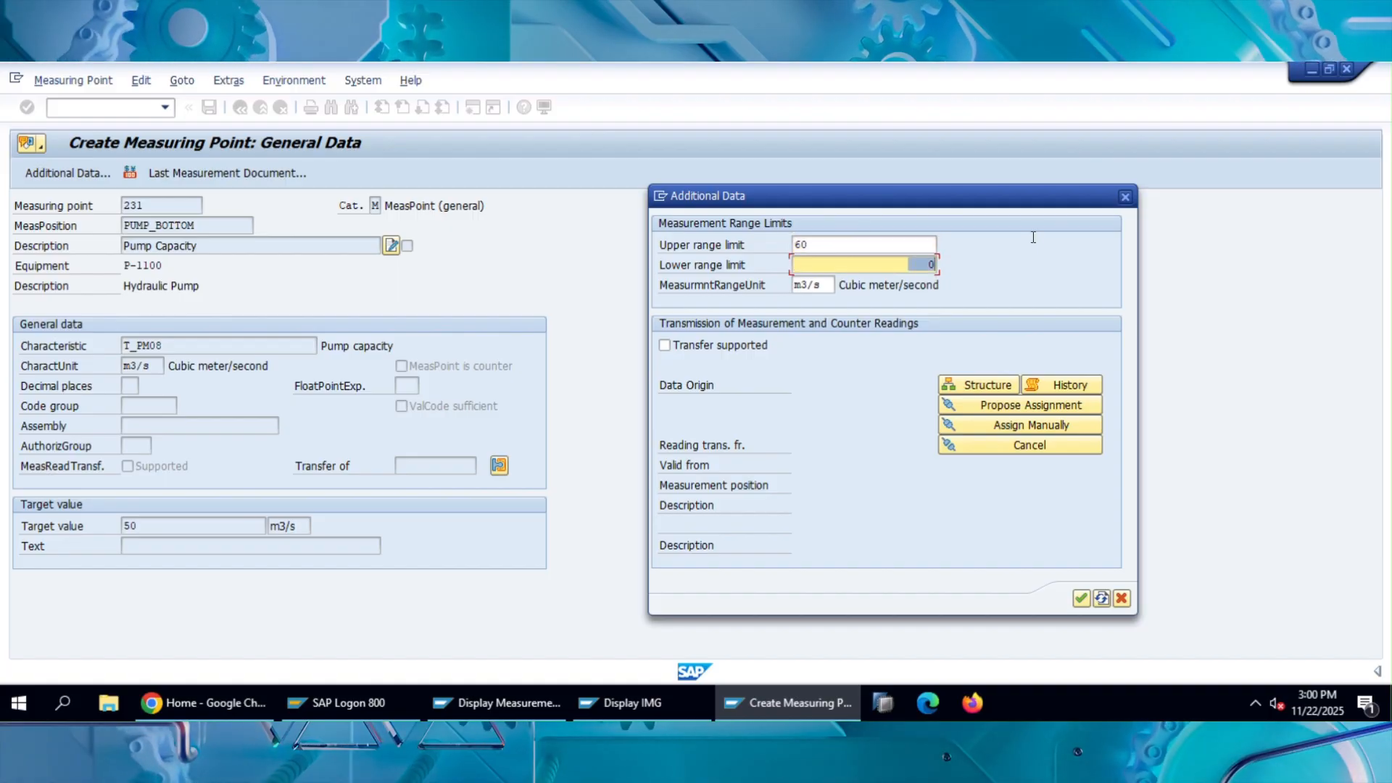
pyautogui.write('30')
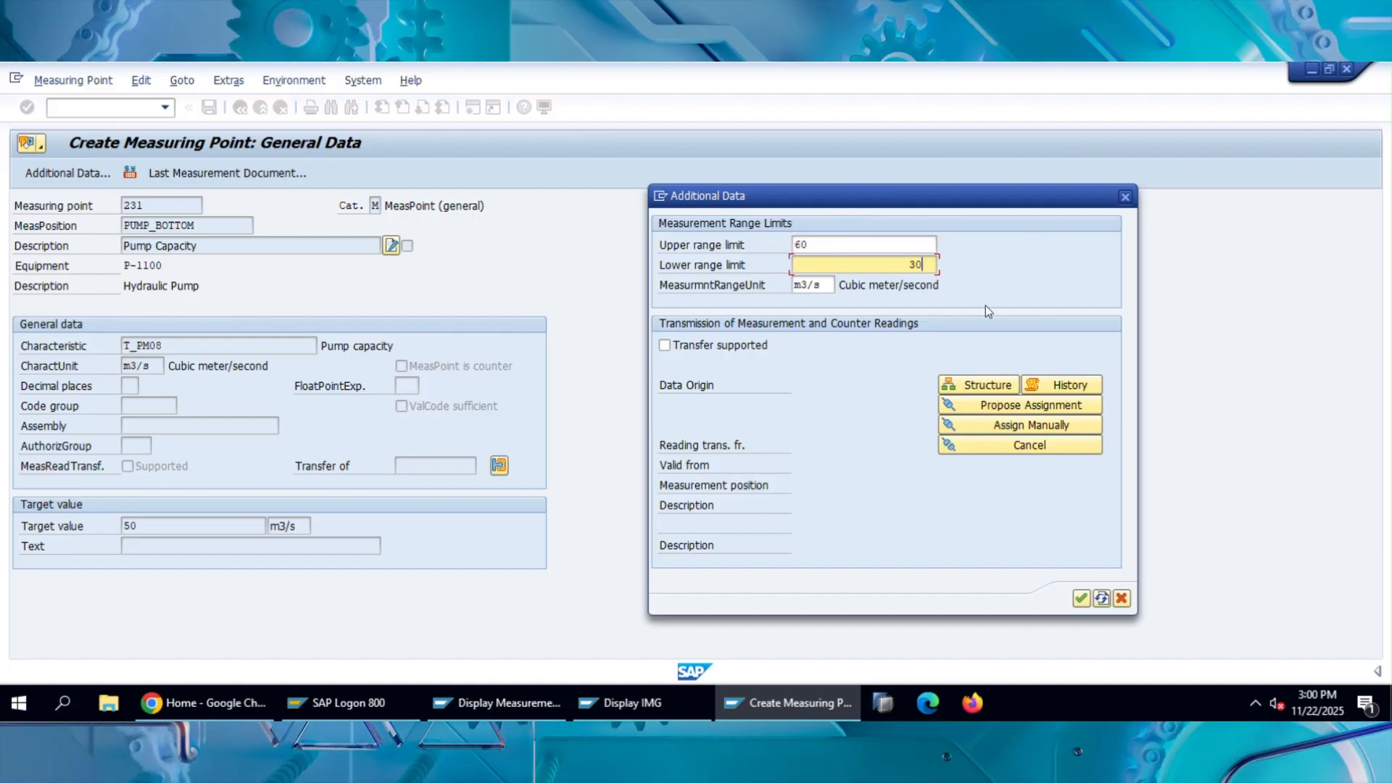
pyautogui.click(1079, 599)
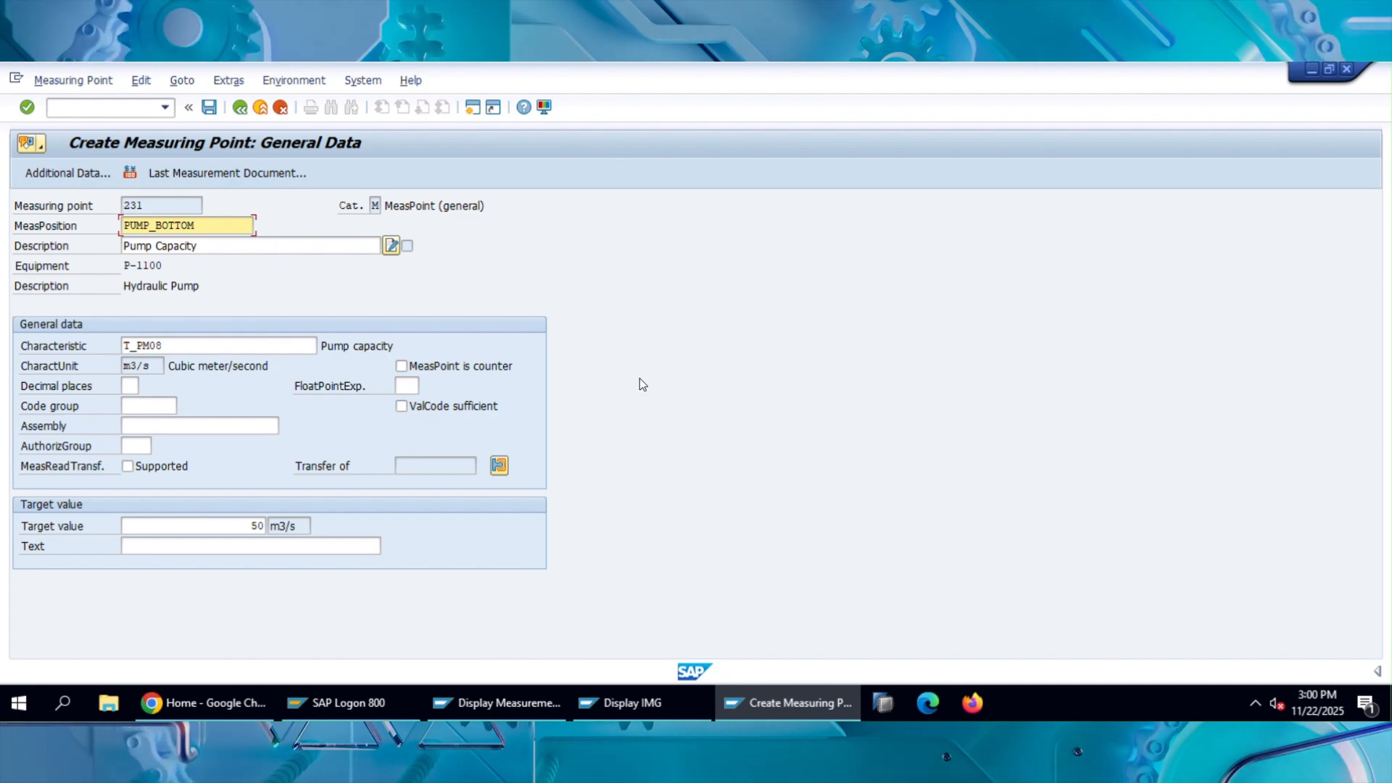
pyautogui.click(210, 107)
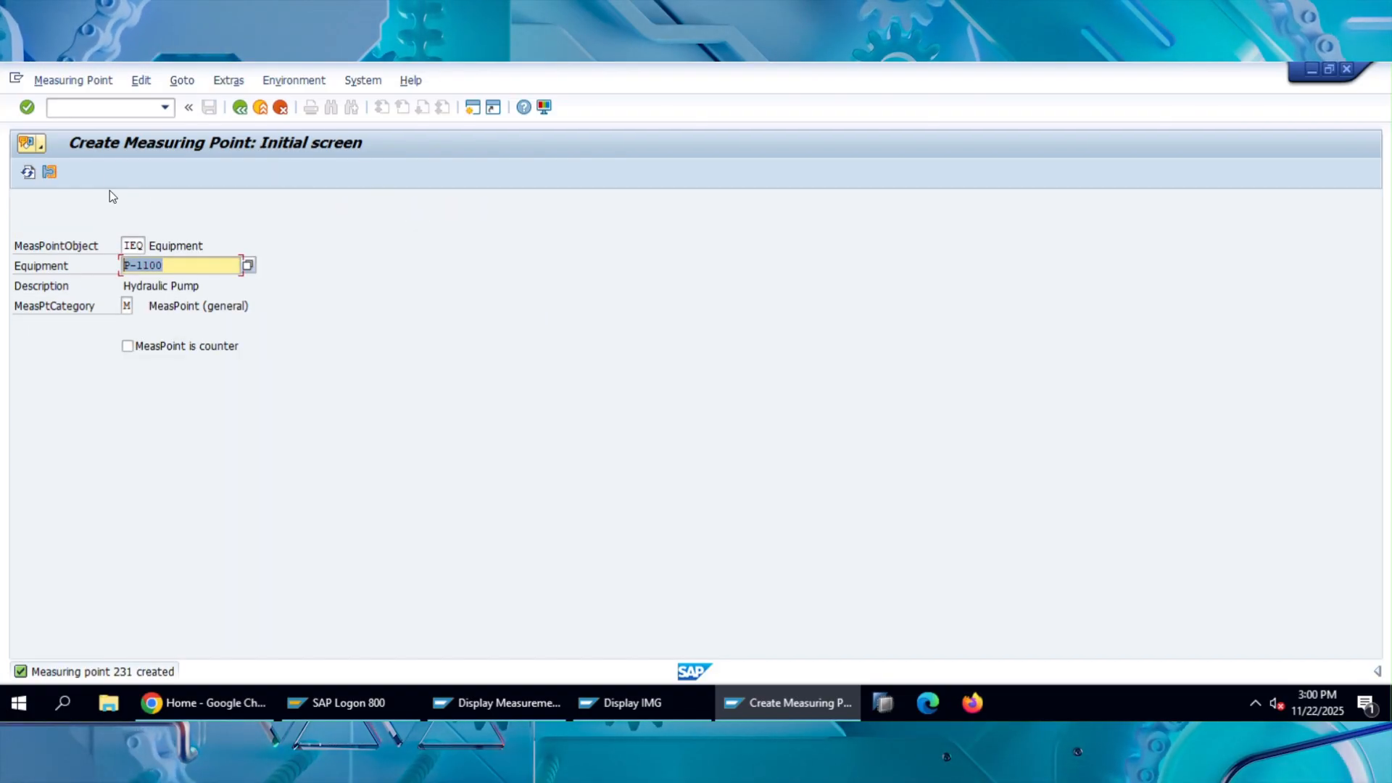
# Display equipment P-1100 with transaction IE03 and show its measuring points and counters.
pyautogui.click(111, 109)
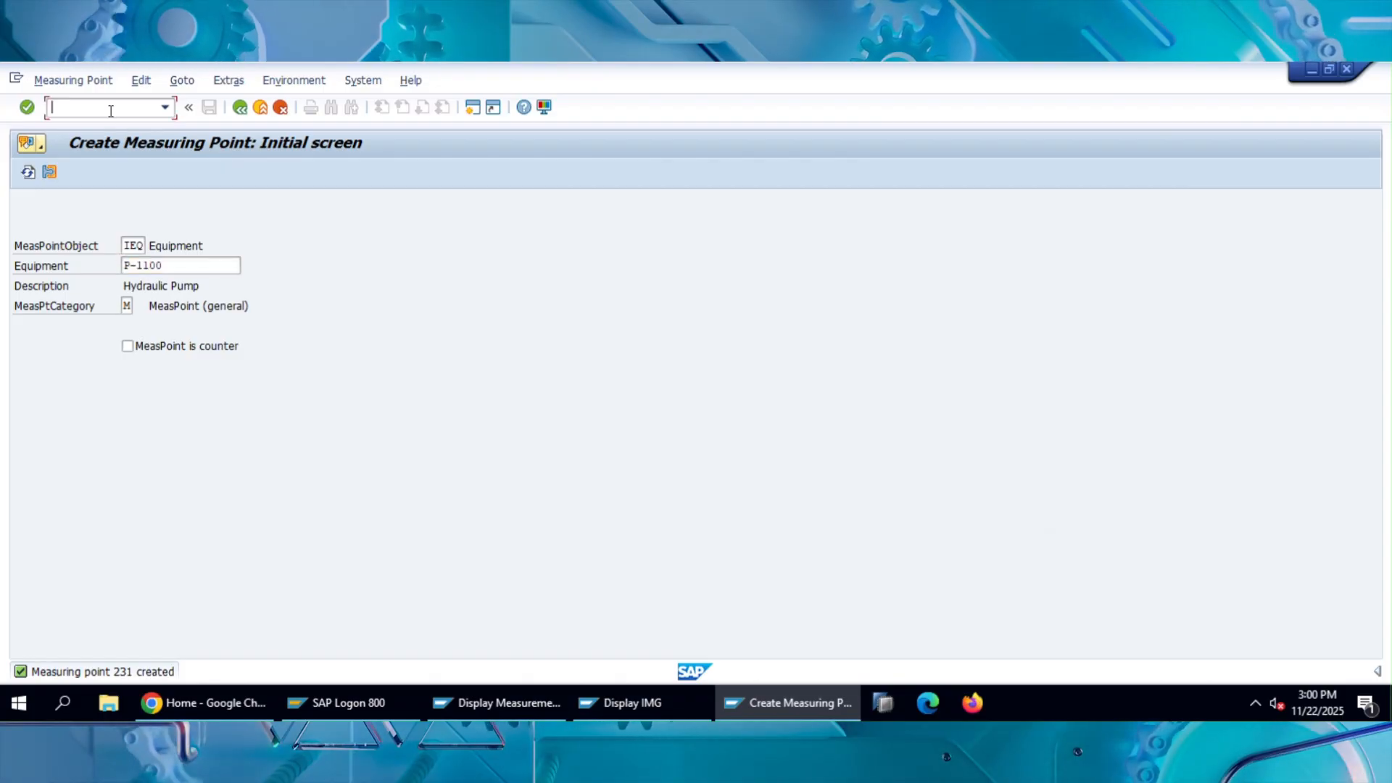
pyautogui.write('/nie')
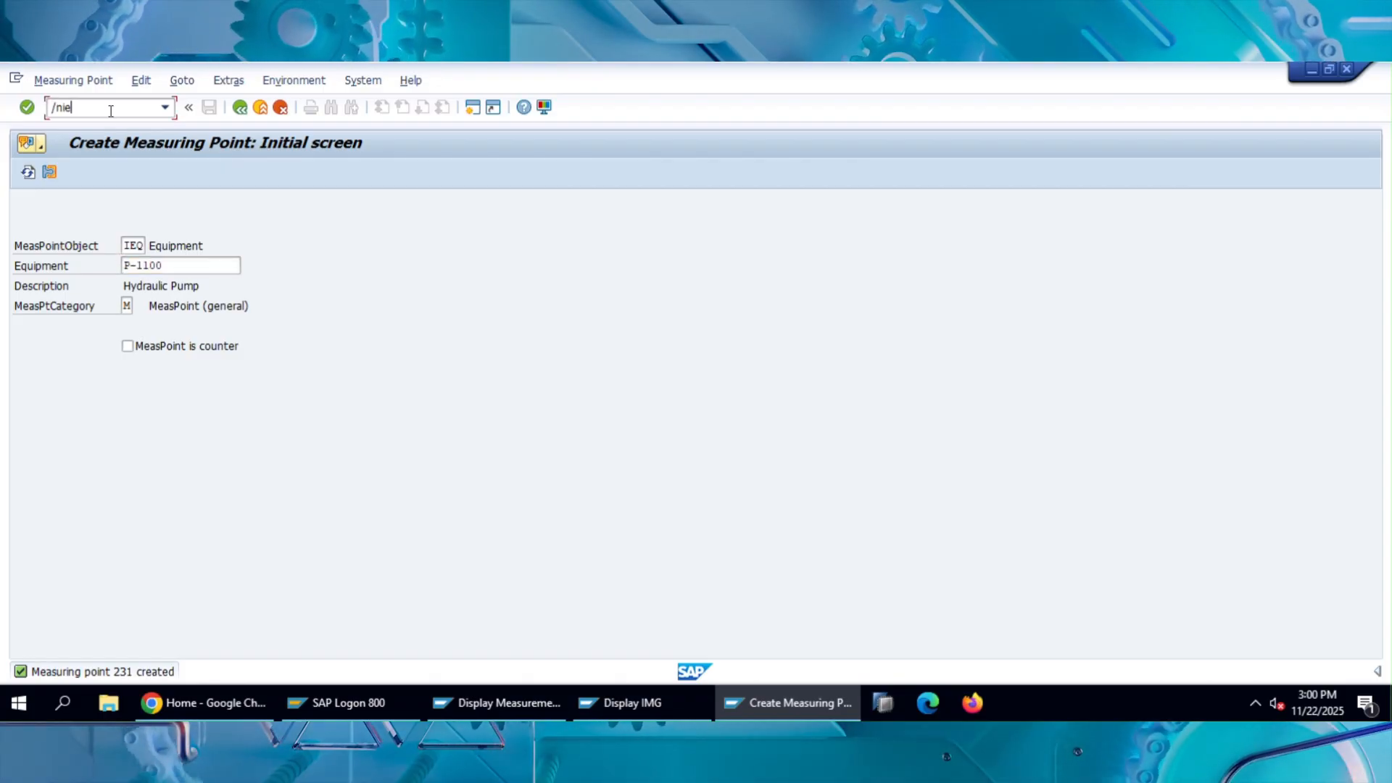
pyautogui.write('03')
pyautogui.press('Return')
pyautogui.press('Return')
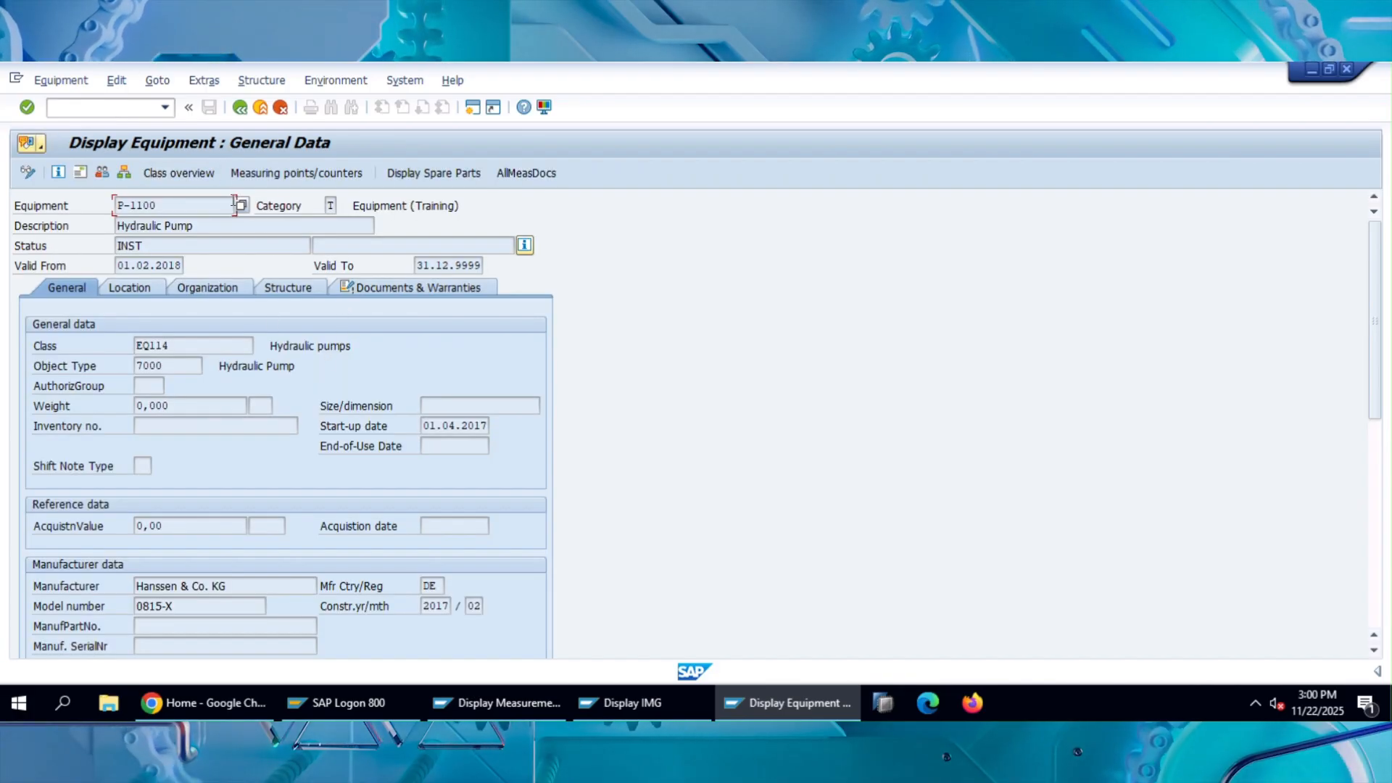
pyautogui.click(295, 174)
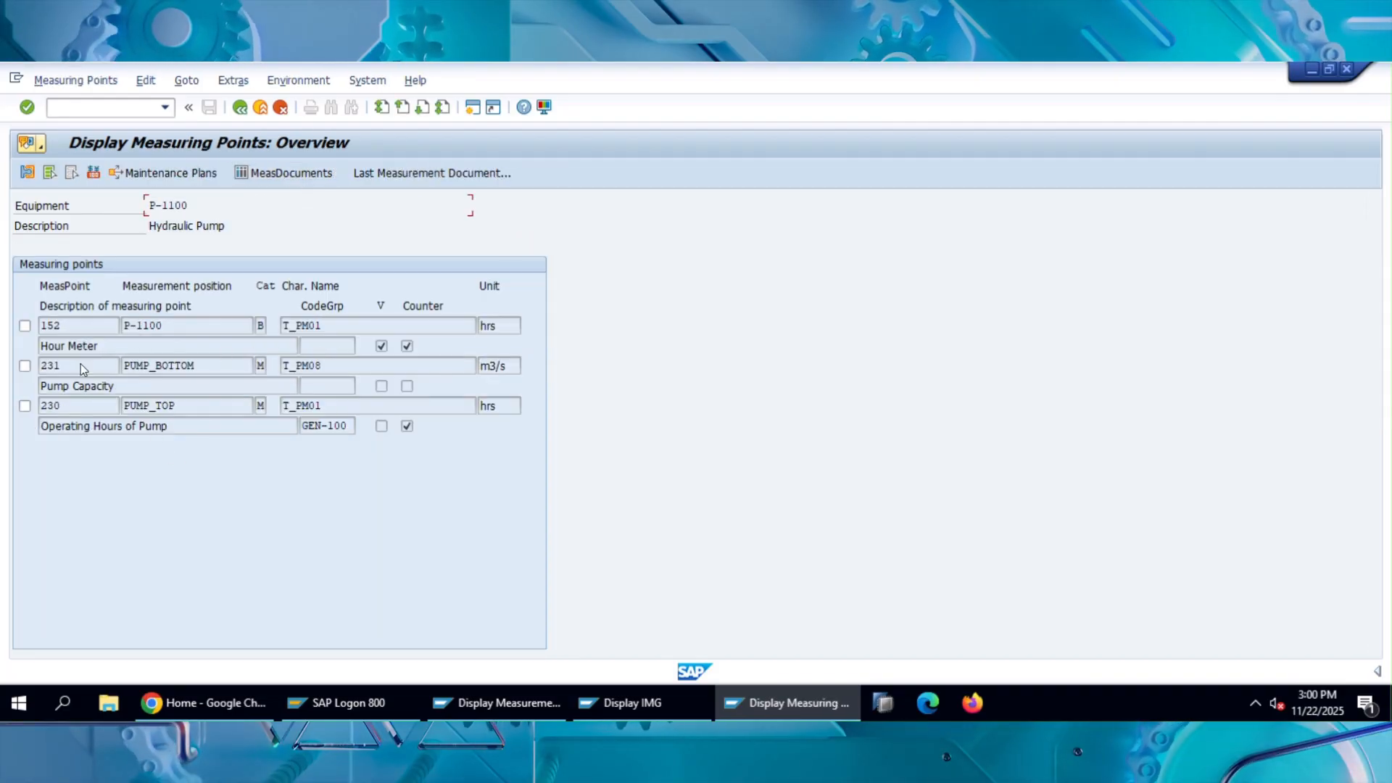
# Examine the Pump Capacity and Operating Hours of Pump measuring points in the overview, and return to the equipment data.
pyautogui.click(24, 365)
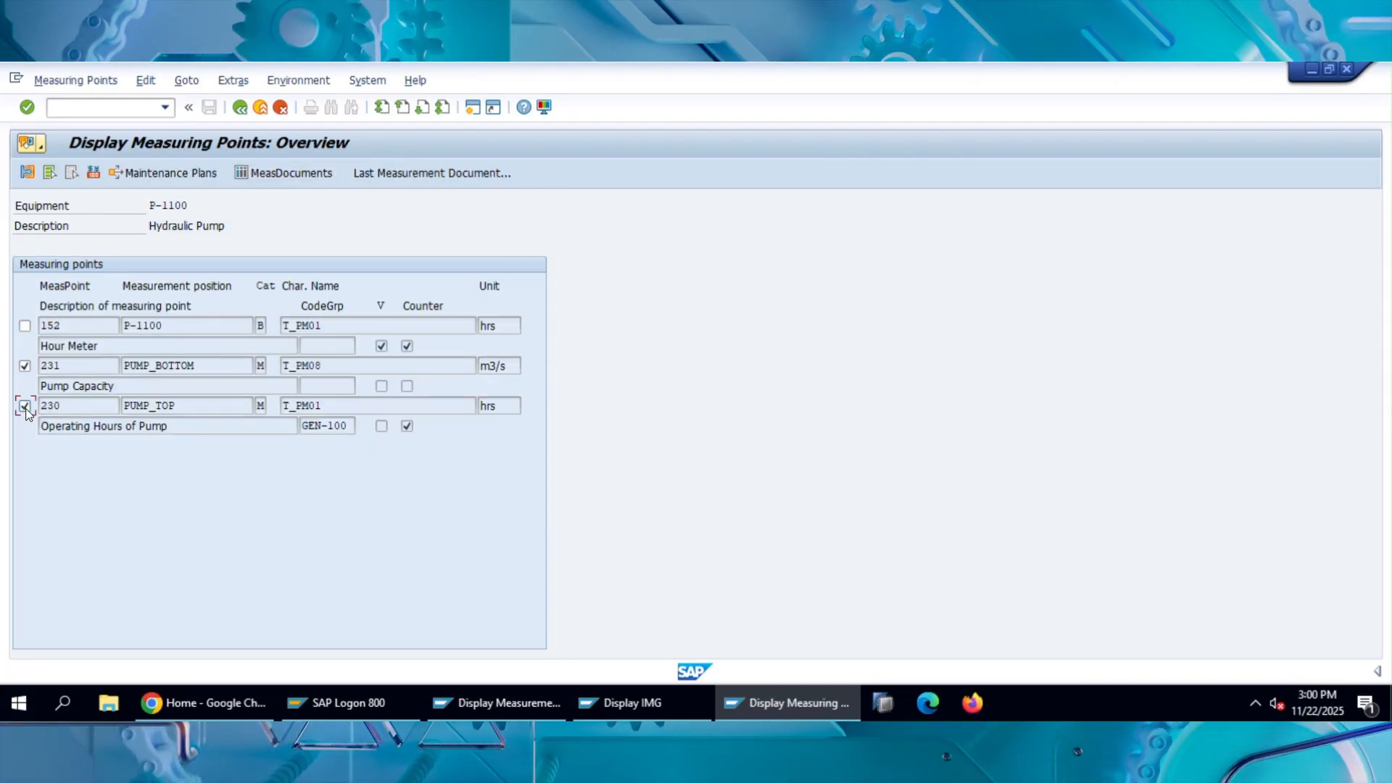
pyautogui.click(24, 406)
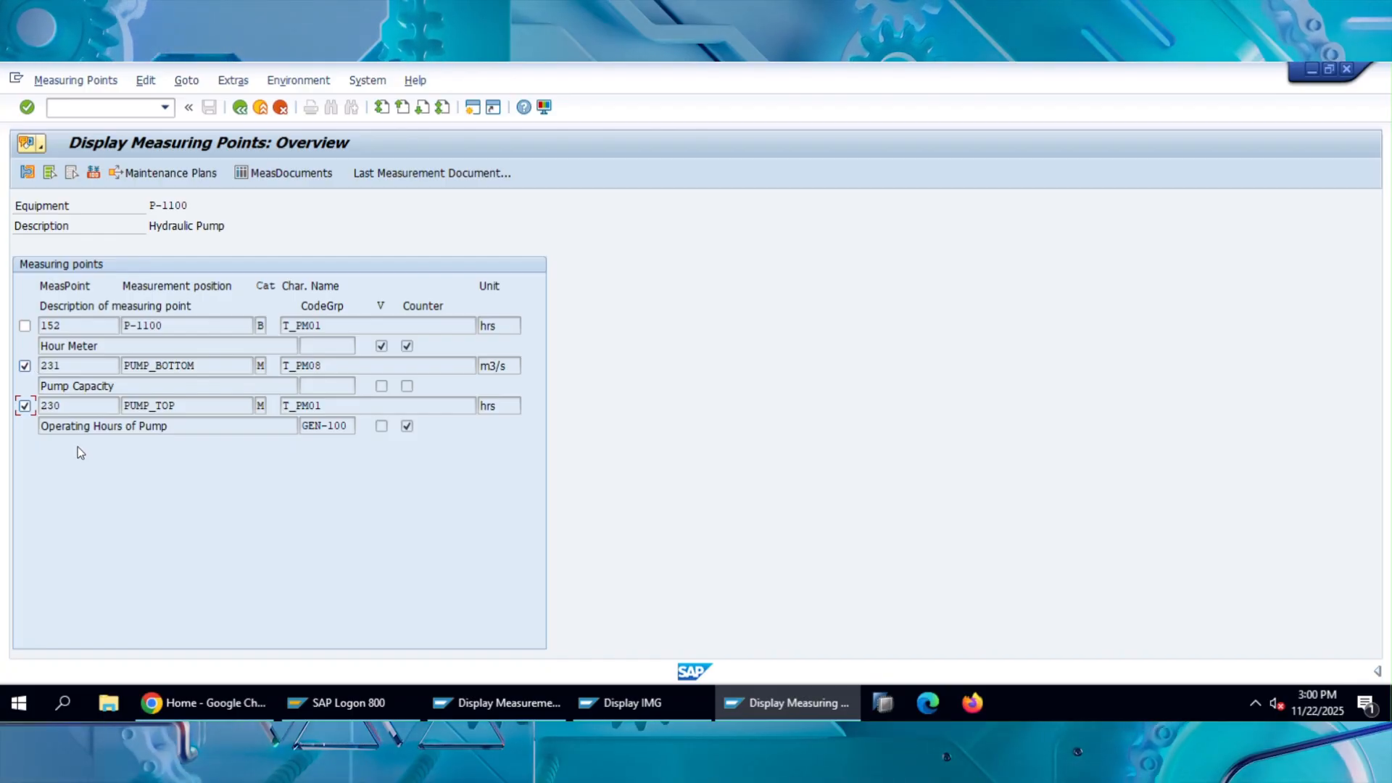
pyautogui.doubleClick(93, 367)
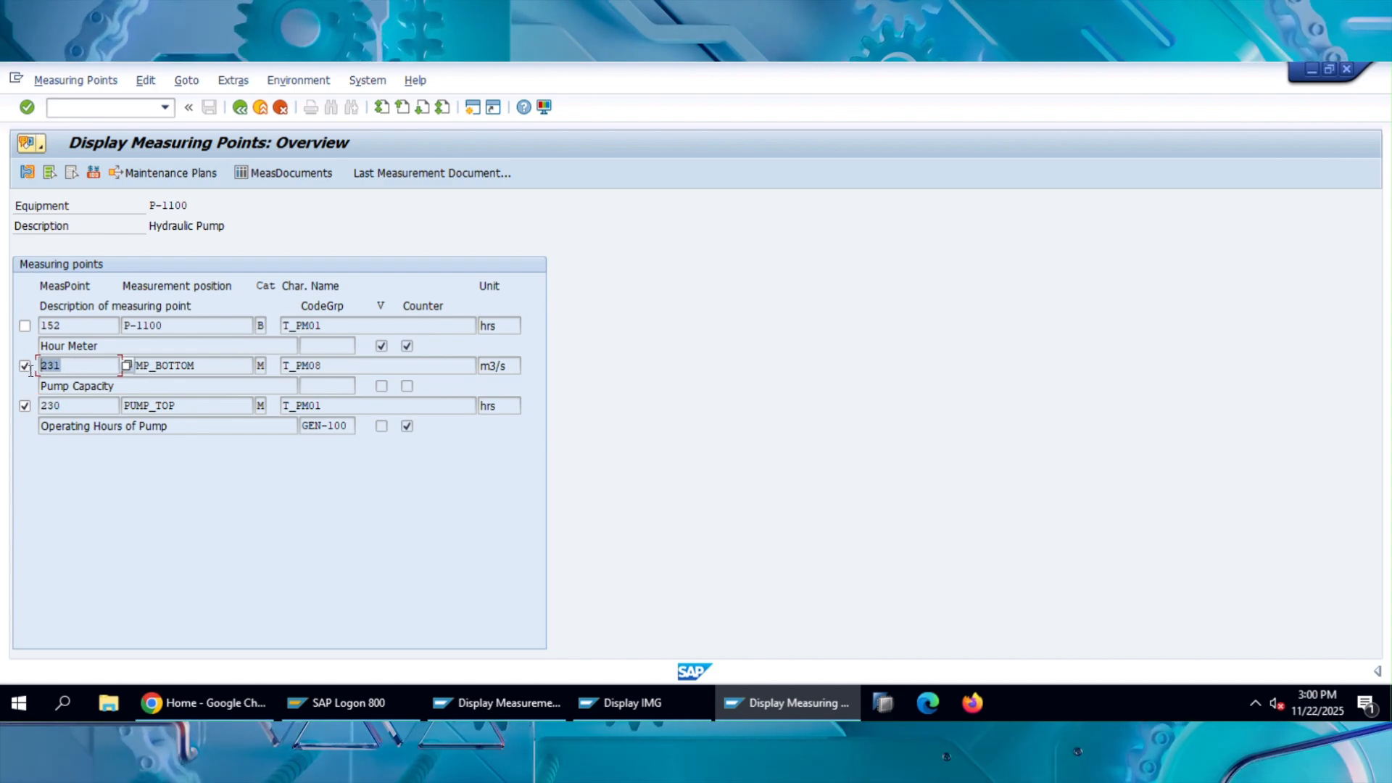
pyautogui.click(82, 410)
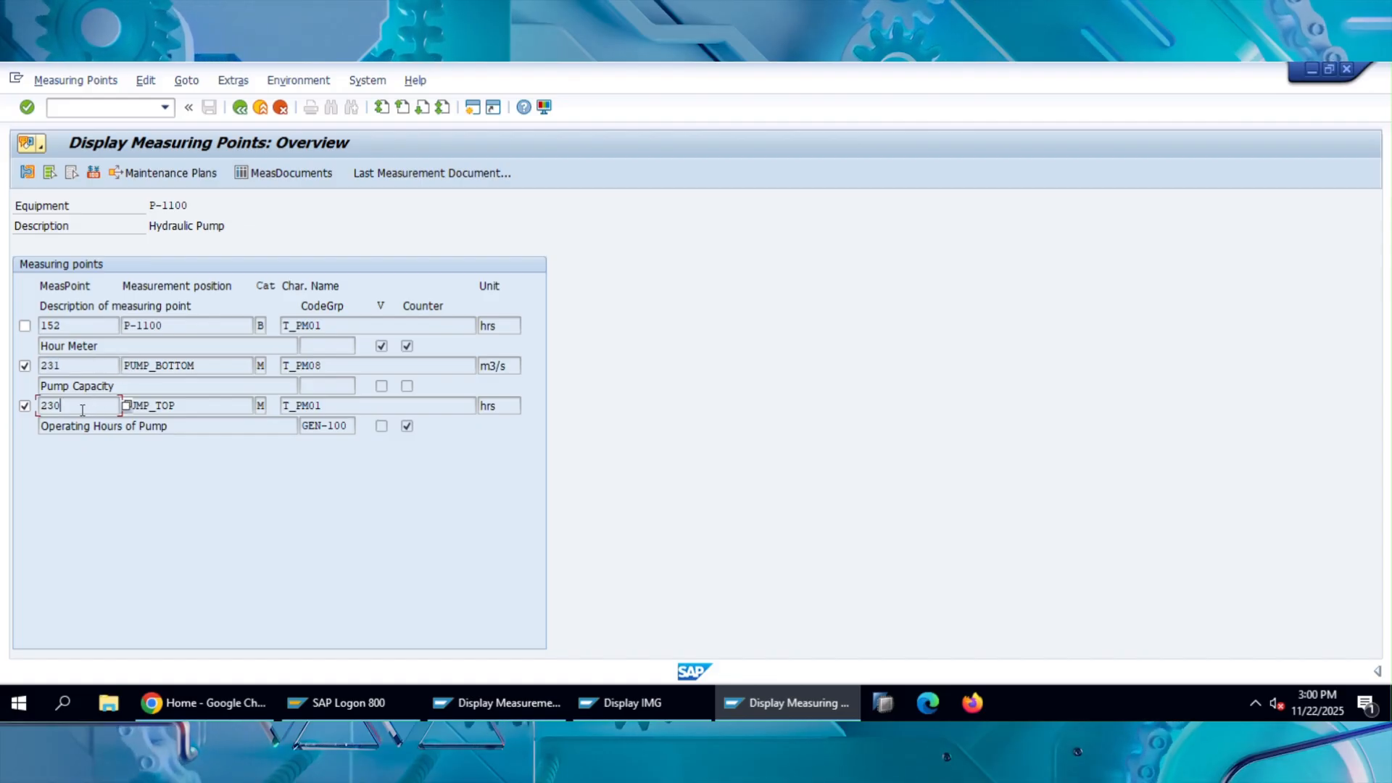
pyautogui.click(60, 367)
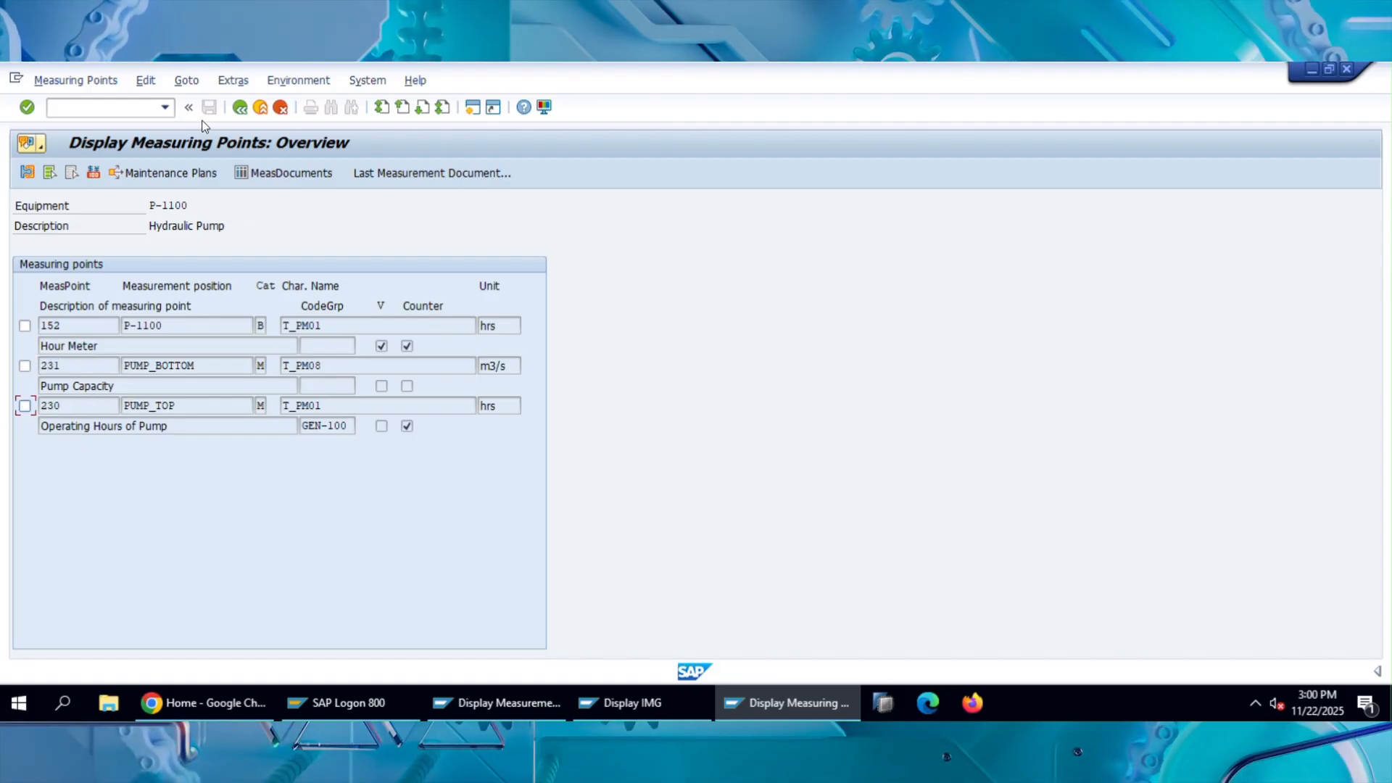
pyautogui.click(240, 107)
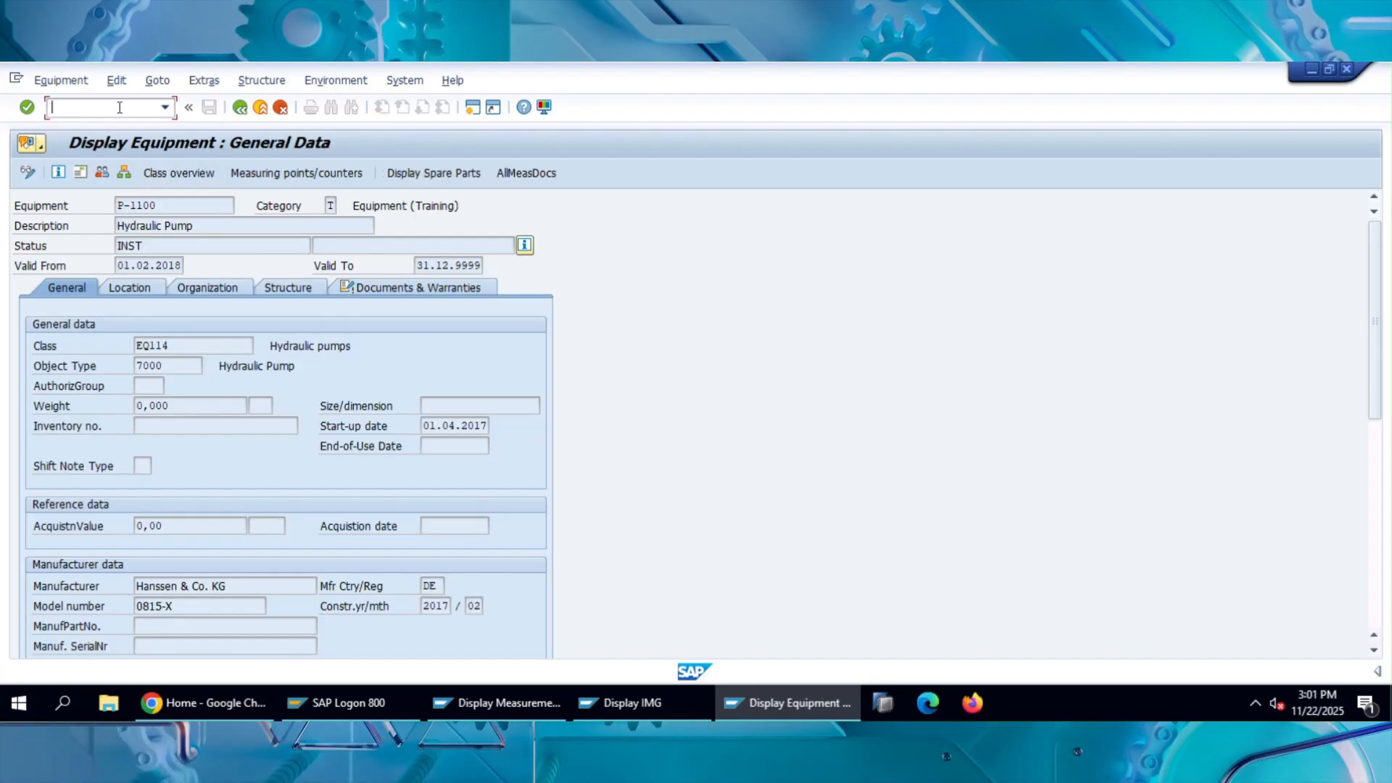
# Start creating a measurement document and enter 230 as its measuring point.
pyautogui.write('/n')
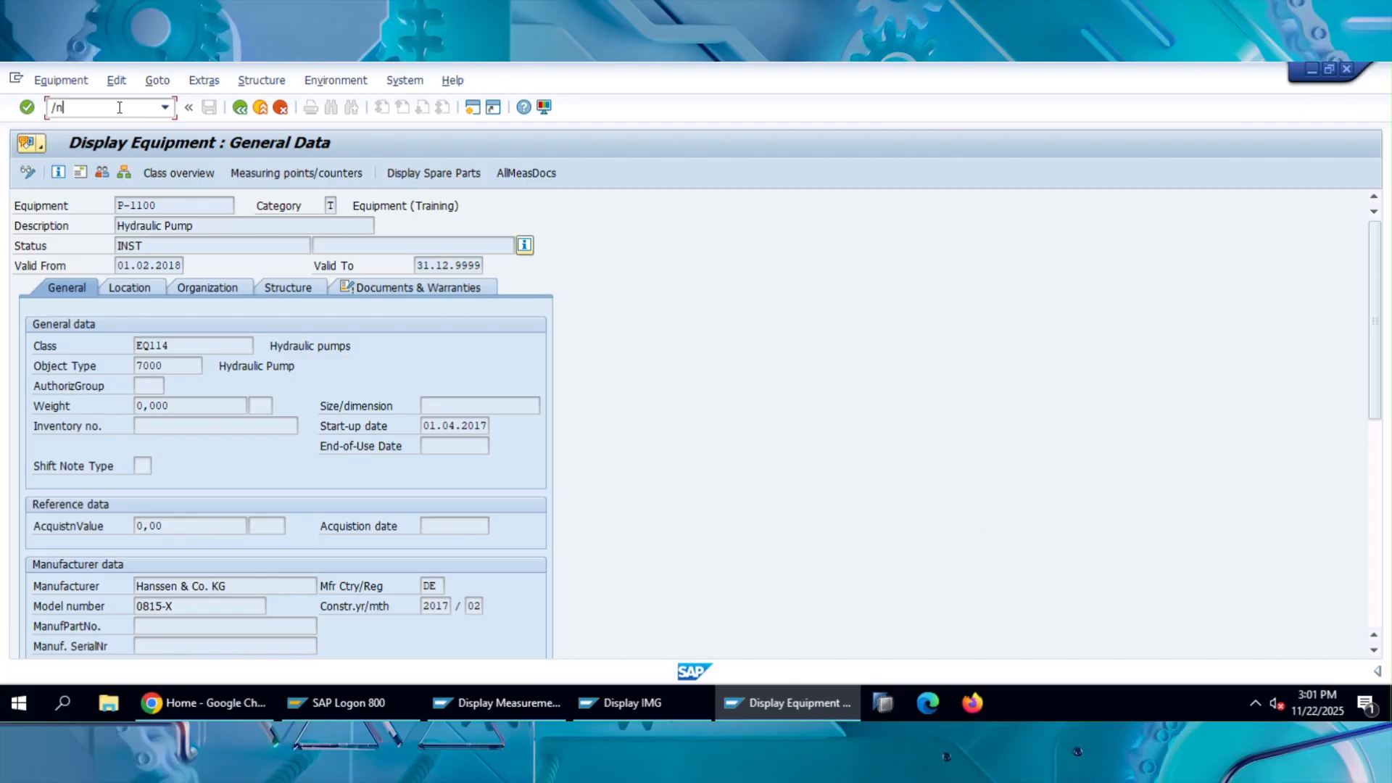
pyautogui.write('ik11')
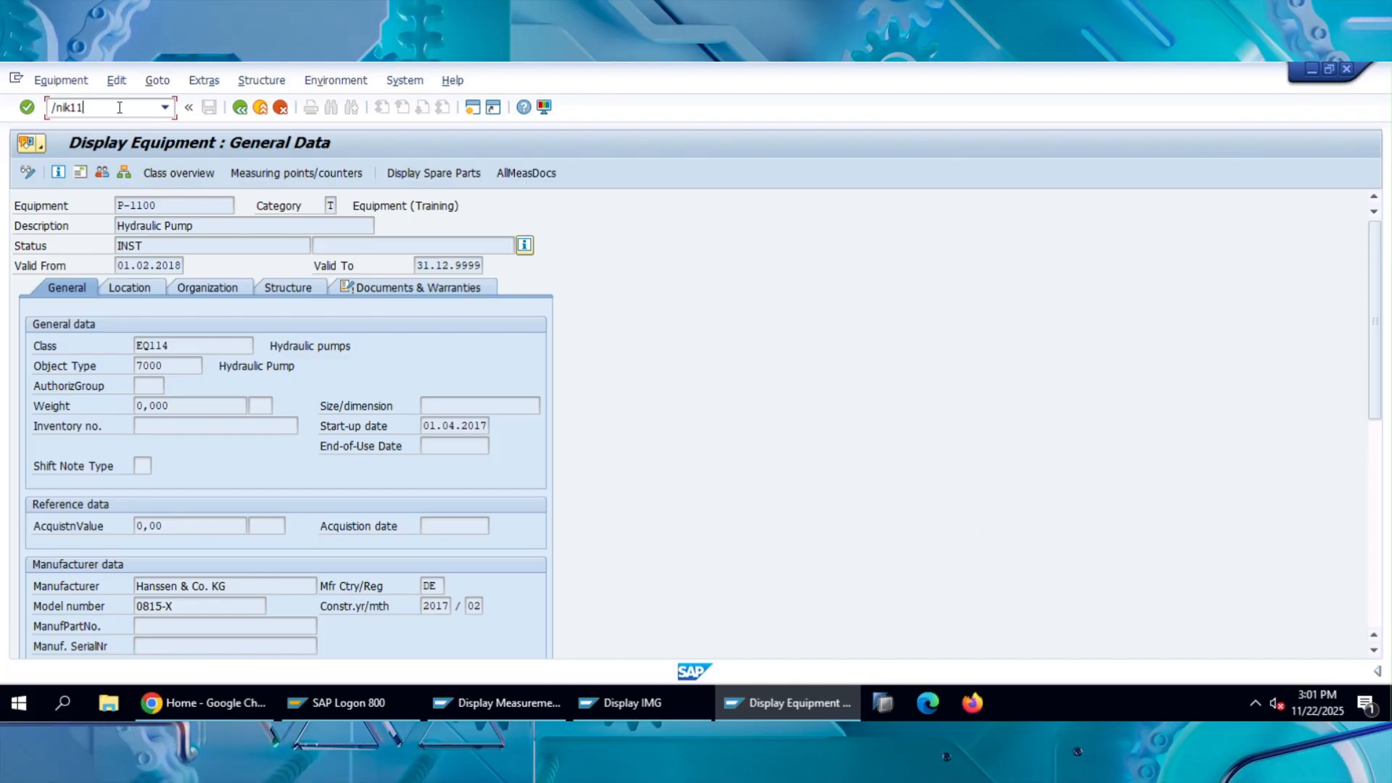
pyautogui.press('Return')
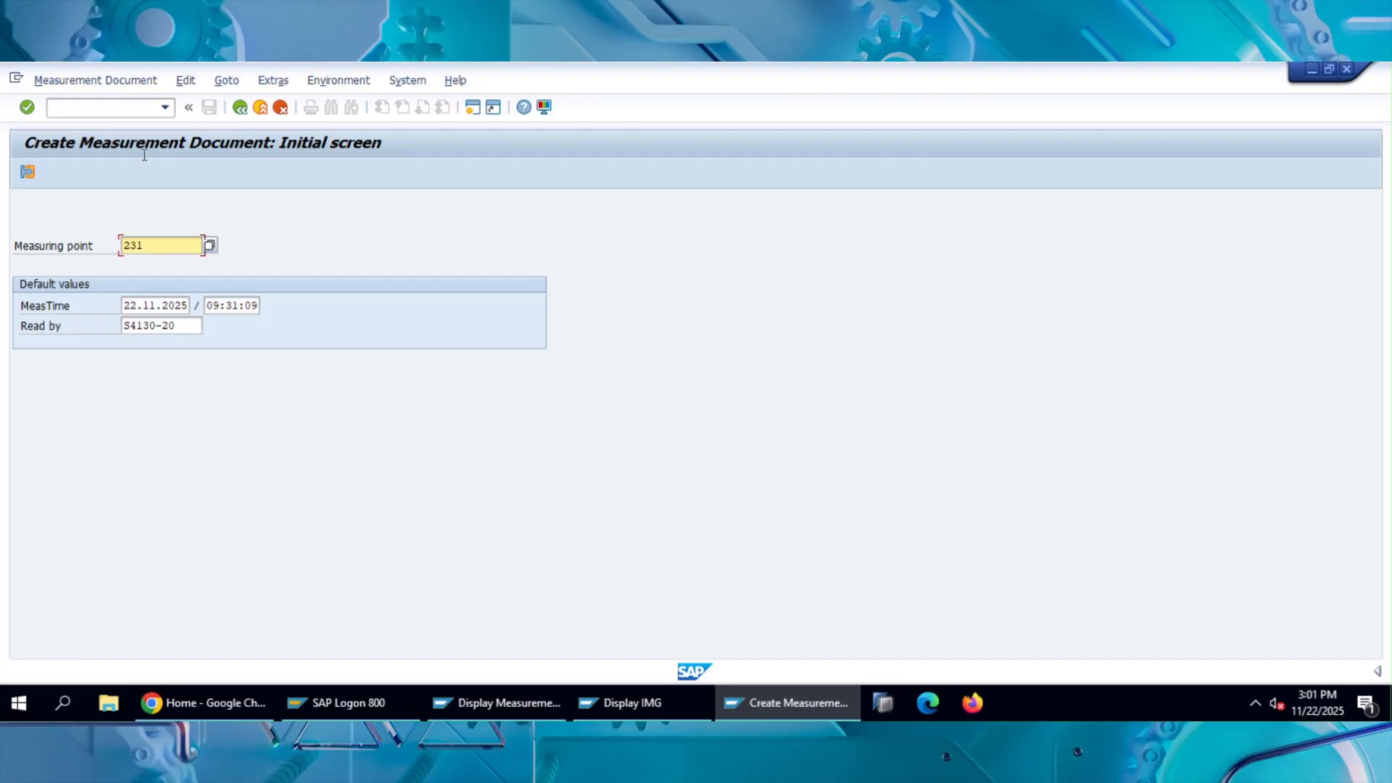
pyautogui.click(153, 246)
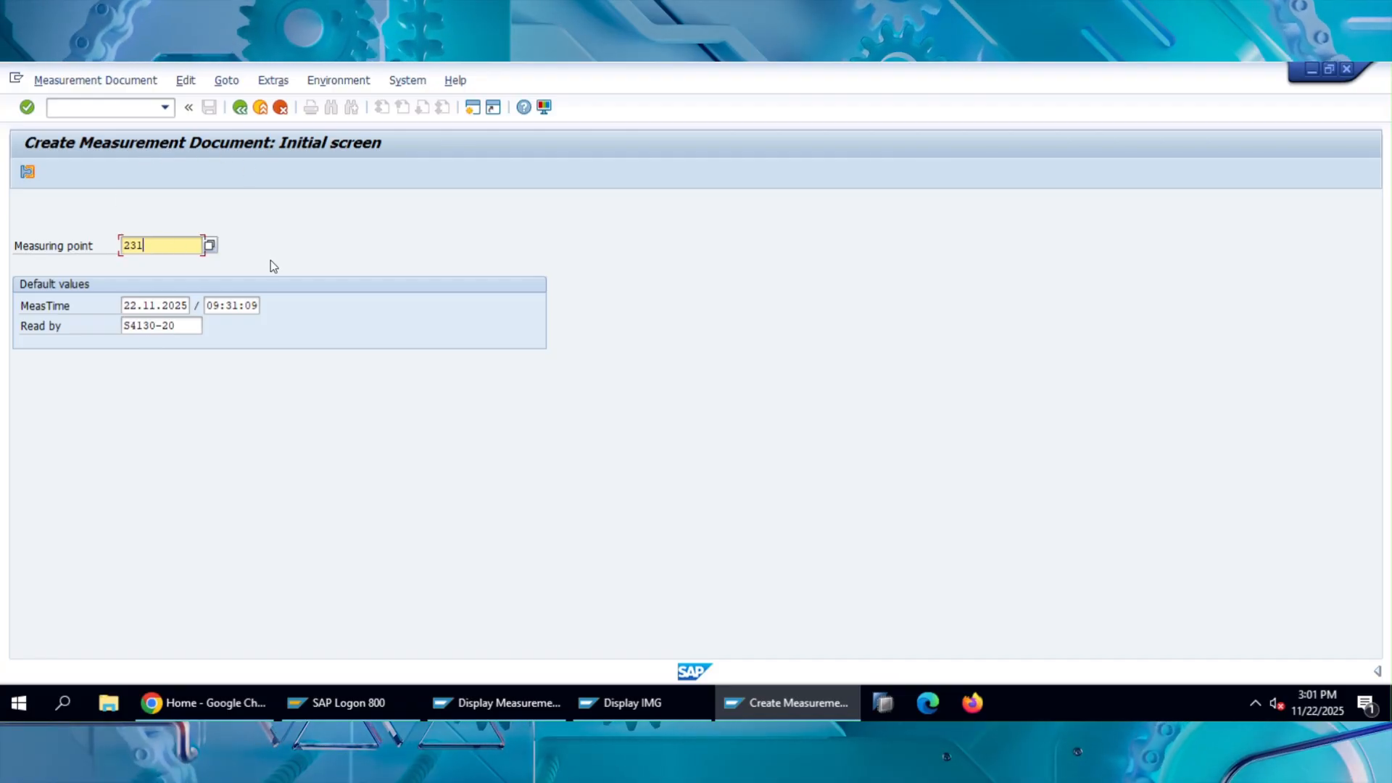
pyautogui.press('BackSpace')
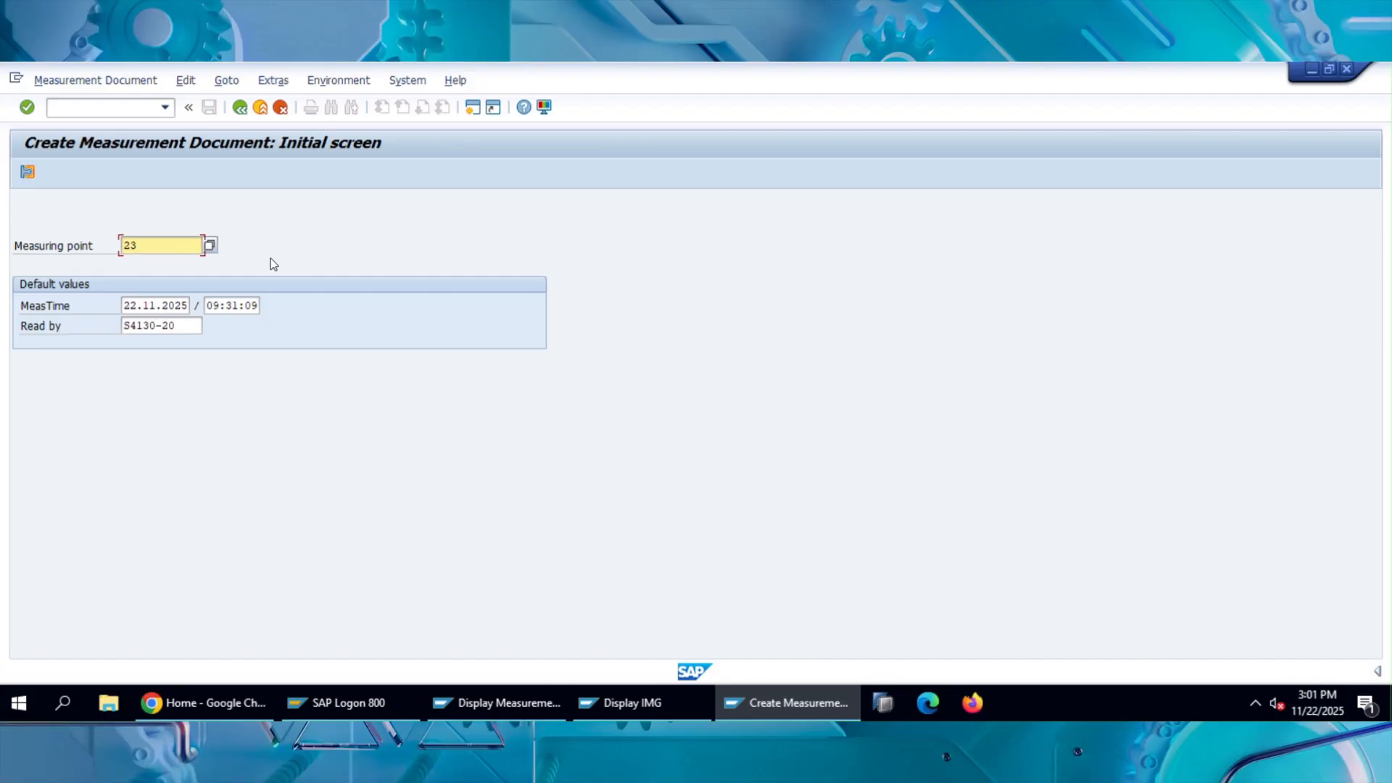
pyautogui.write('0')
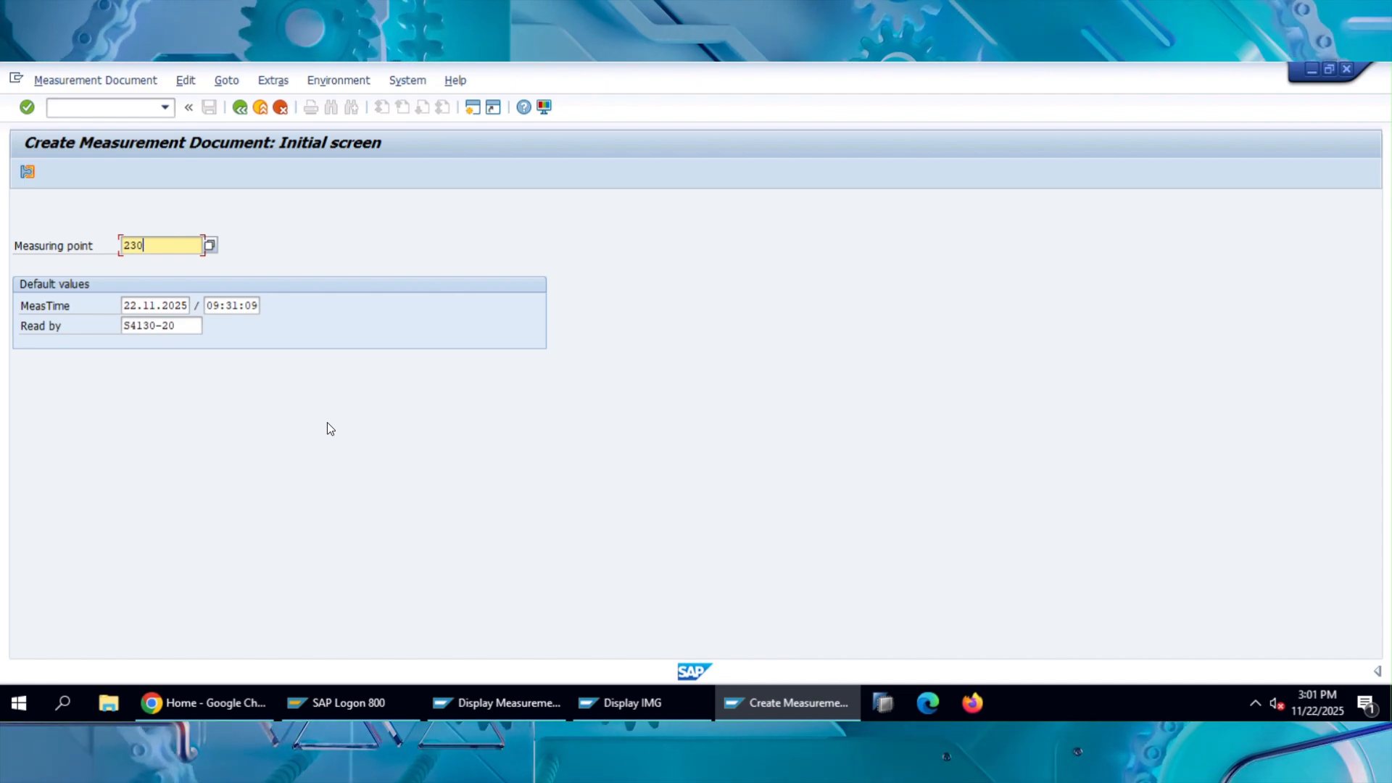
# Review the default measurement date, time and reader, and continue to the measurement document's general data.
pyautogui.click(156, 306)
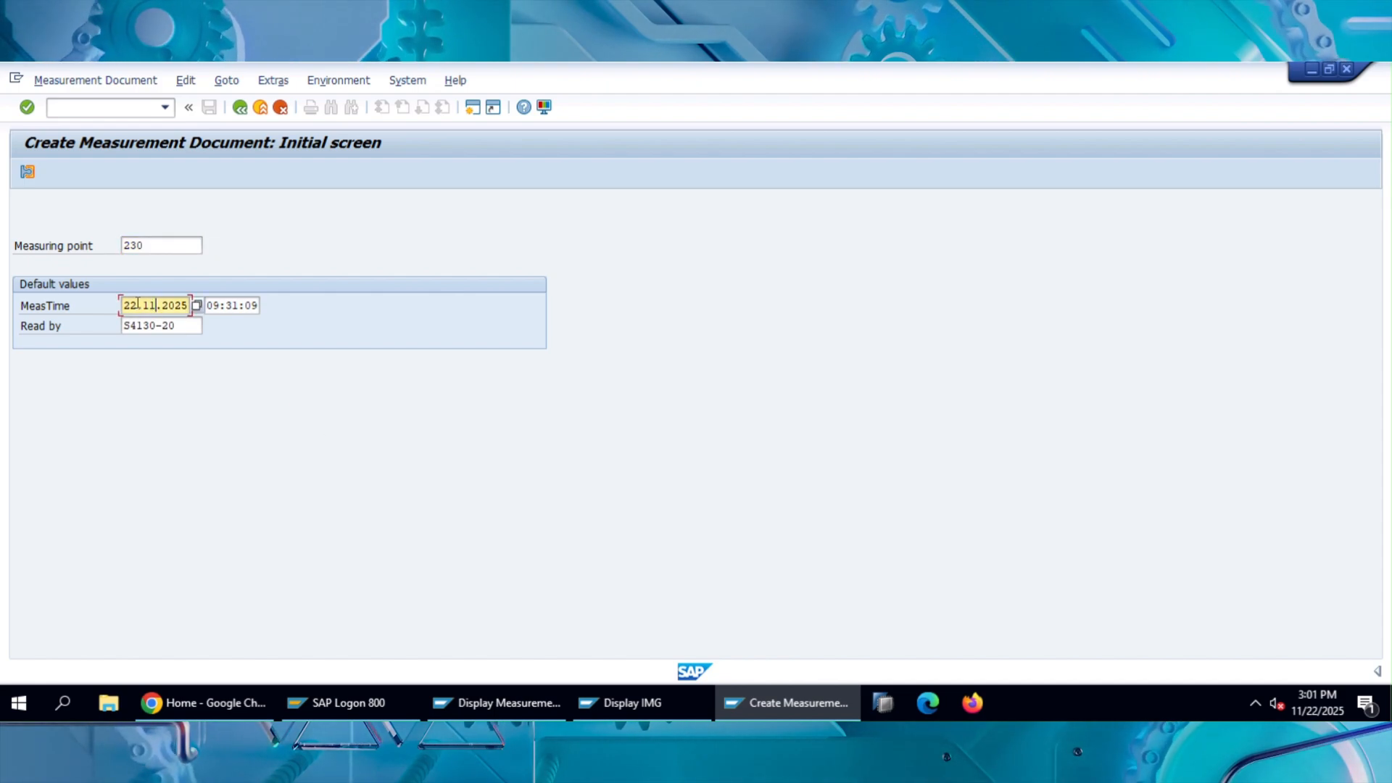
pyautogui.click(240, 304)
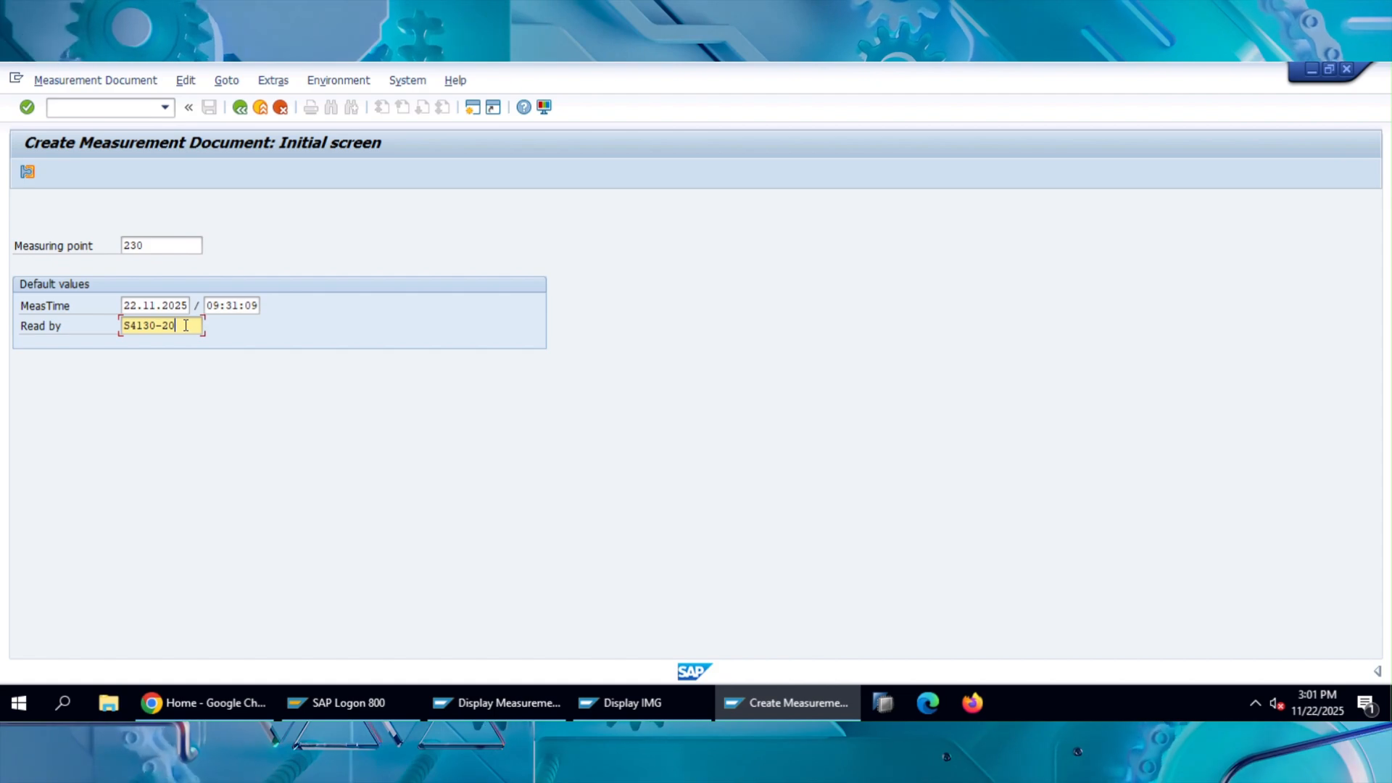
pyautogui.hotkey('shift', 'Left')
pyautogui.hotkey('shift', 'Left')
pyautogui.hotkey('shift', 'Left')
pyautogui.hotkey('shift', 'Left')
pyautogui.hotkey('shift', 'Left')
pyautogui.hotkey('shift', 'Left')
pyautogui.hotkey('shift', 'Left')
pyautogui.hotkey('shift', 'Left')
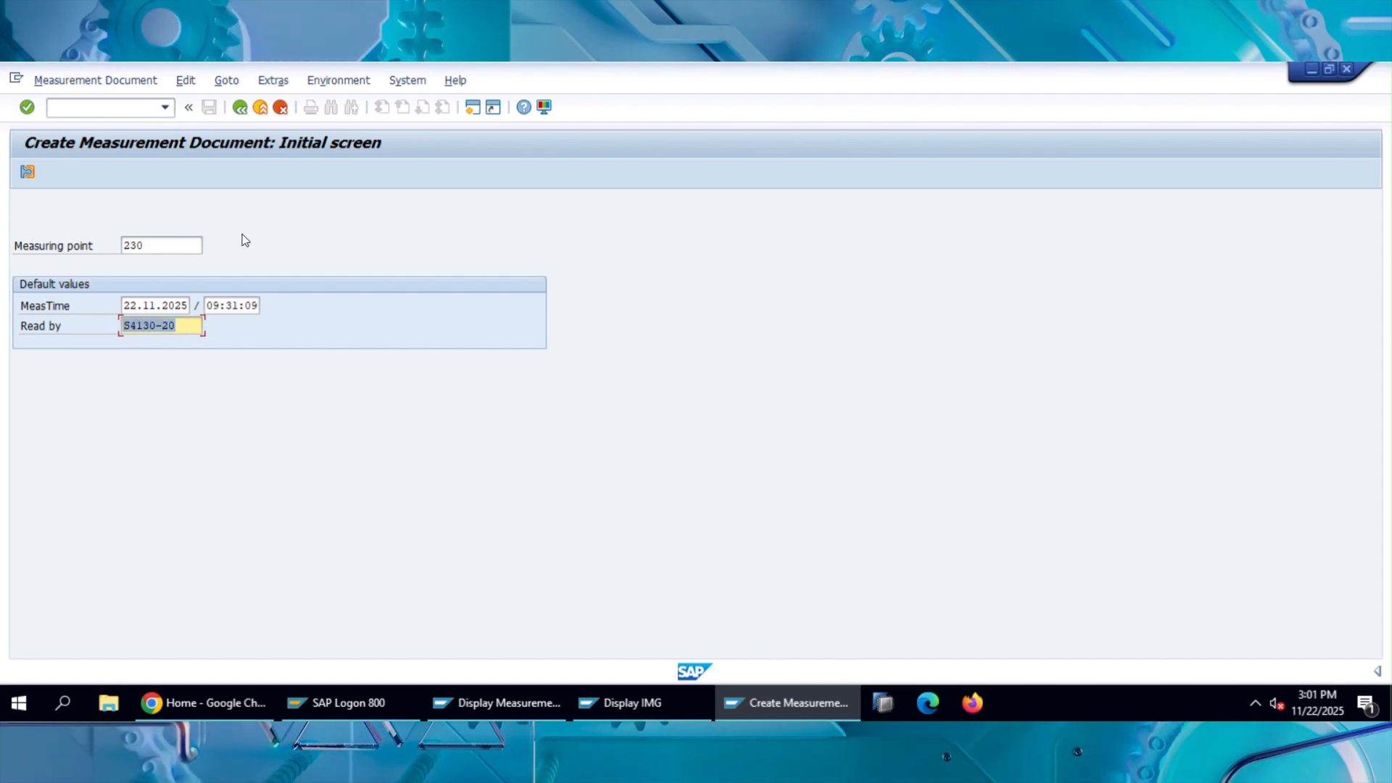
pyautogui.press('Return')
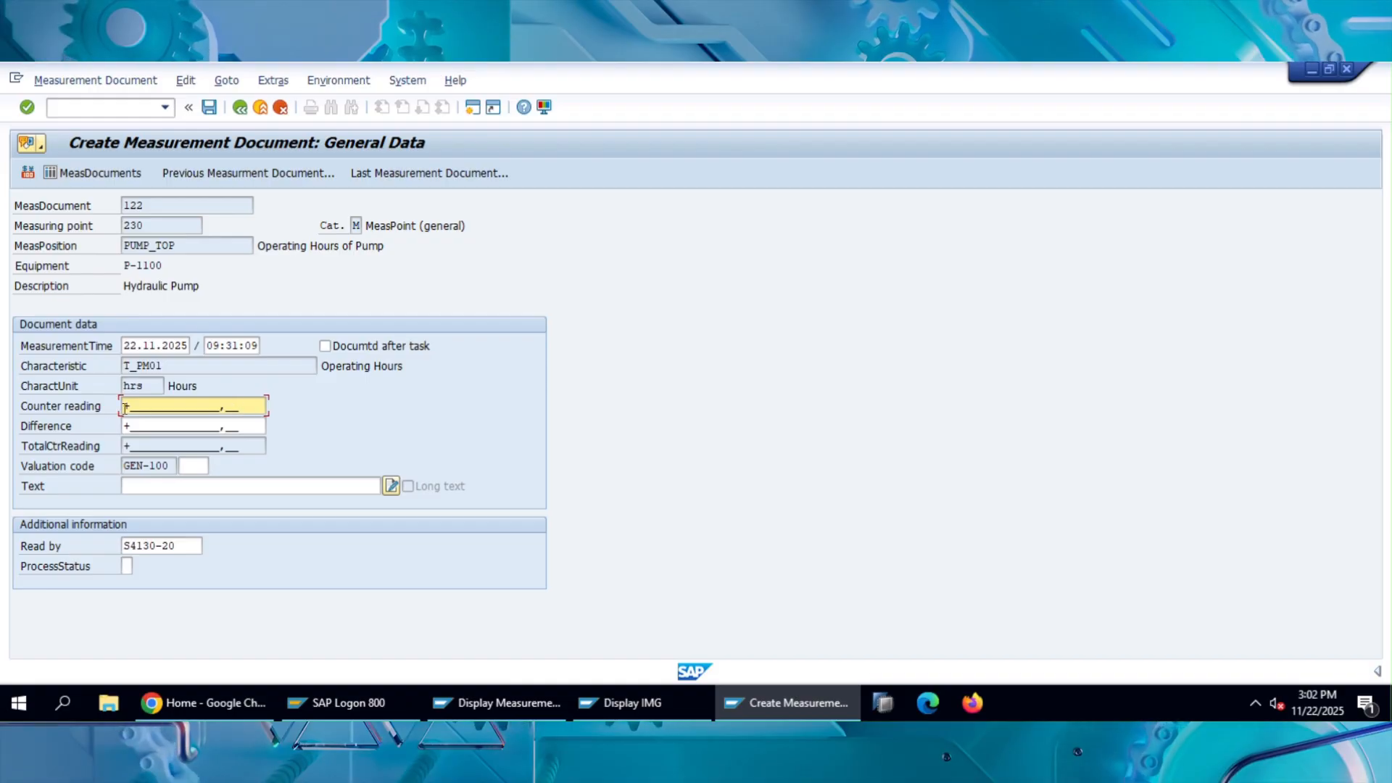
# Enter a counter reading of 100 hours for the Operating Hours of Pump measurement document.
pyautogui.write('100')
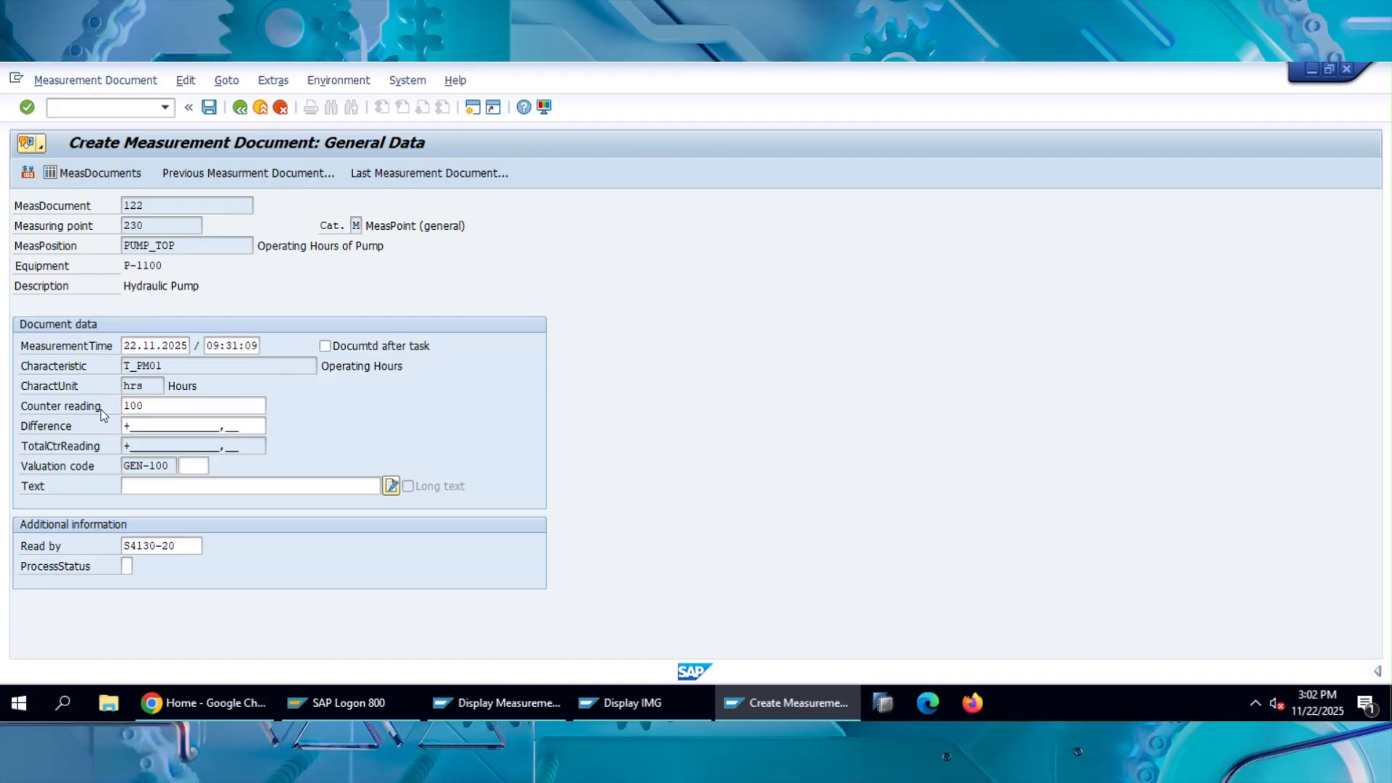
pyautogui.press('Return')
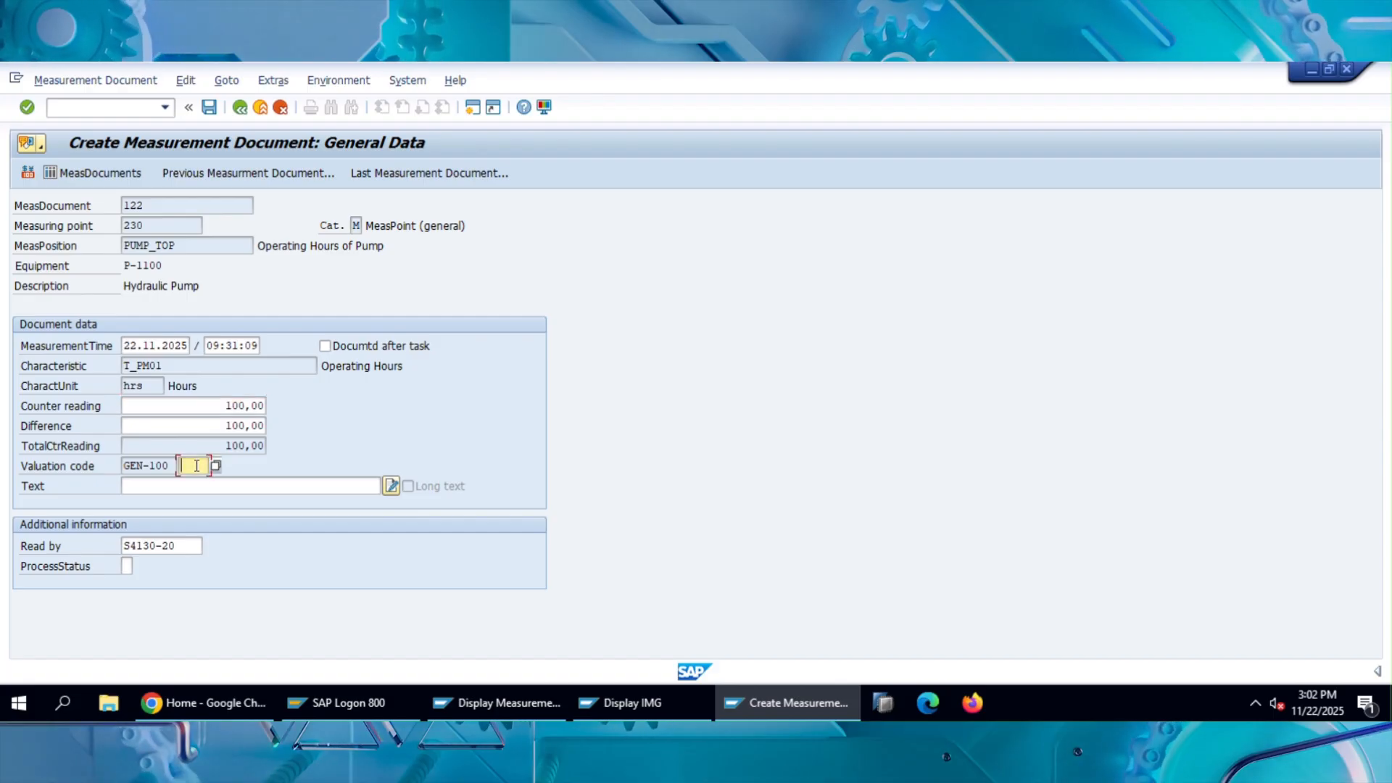
# Try valuation code 1004 (Leaking) from the General Damage catalog, clear it again, and leave the reopened catalog without choosing a code.
pyautogui.click(216, 467)
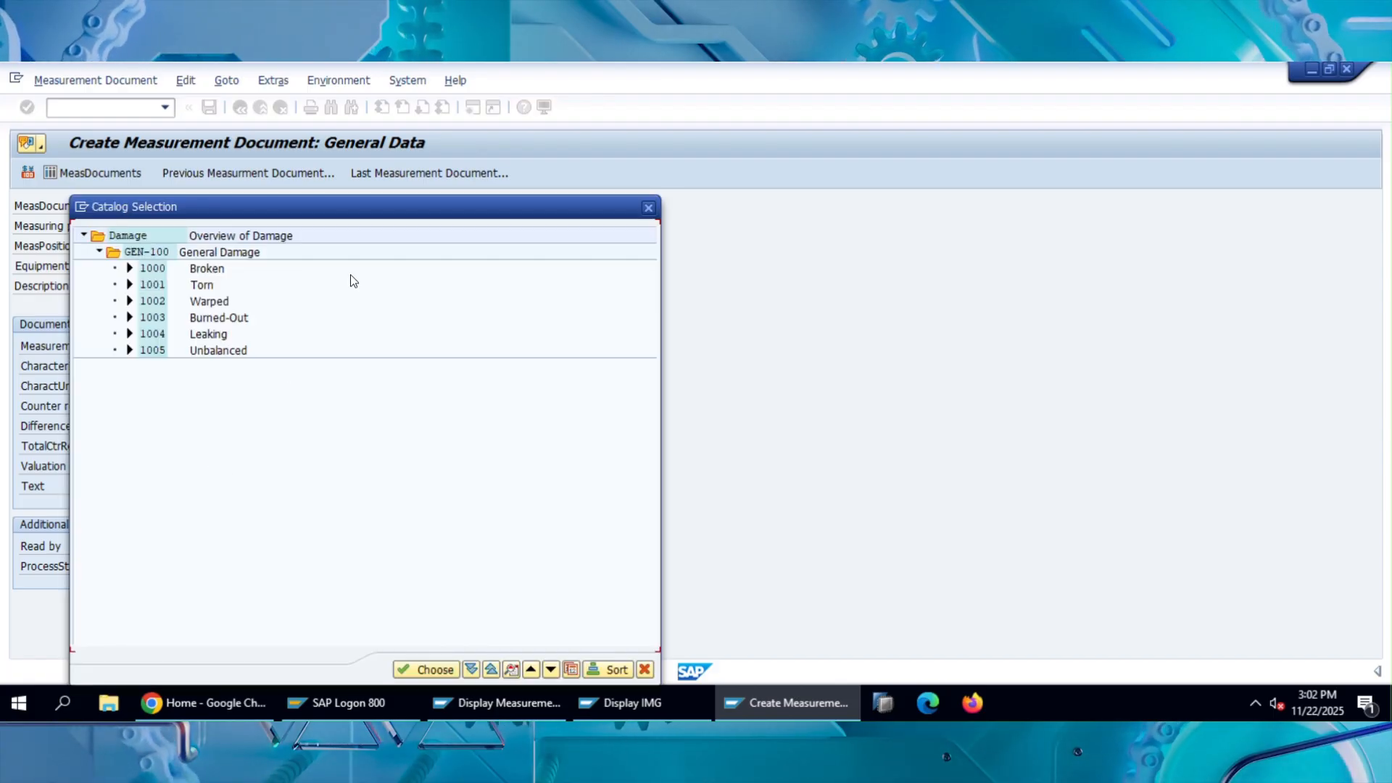
pyautogui.moveTo(373, 216); pyautogui.dragTo(758, 170)
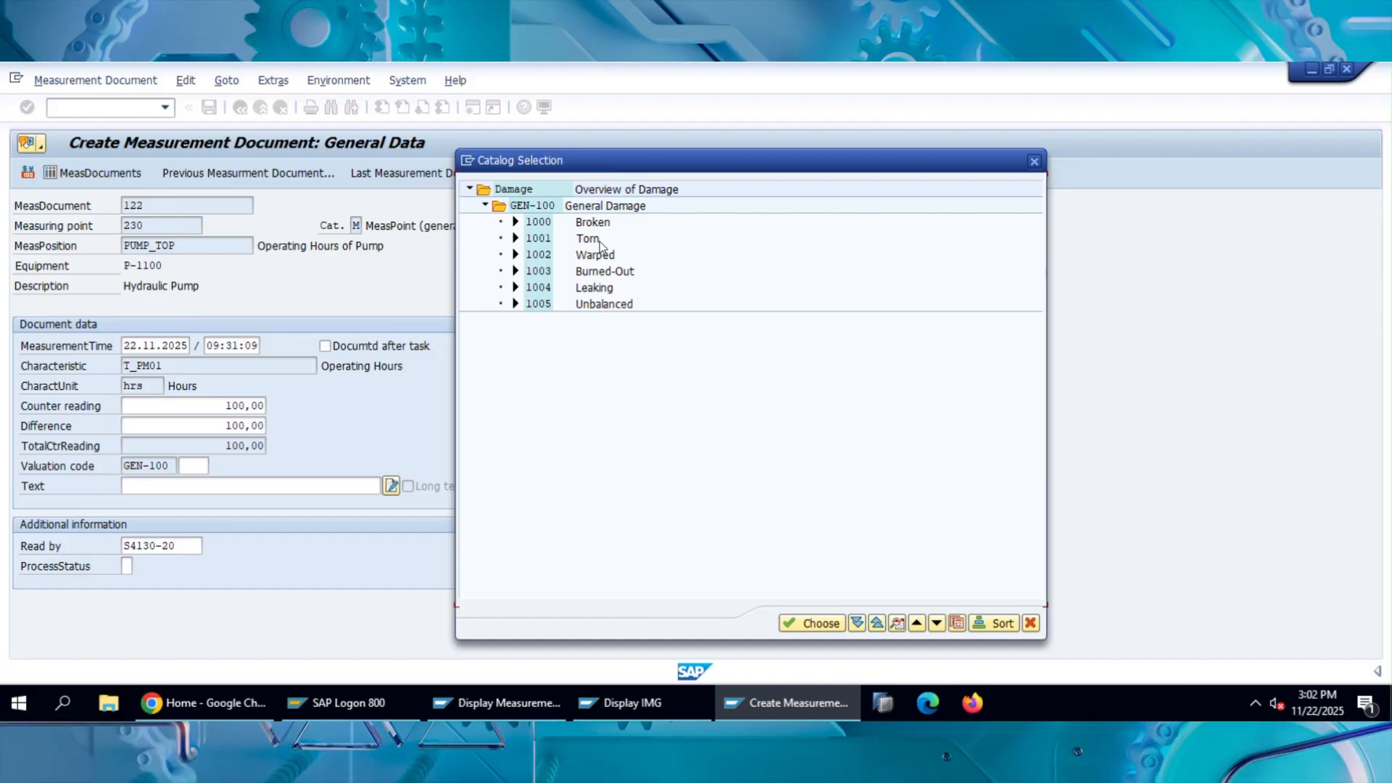
pyautogui.doubleClick(606, 293)
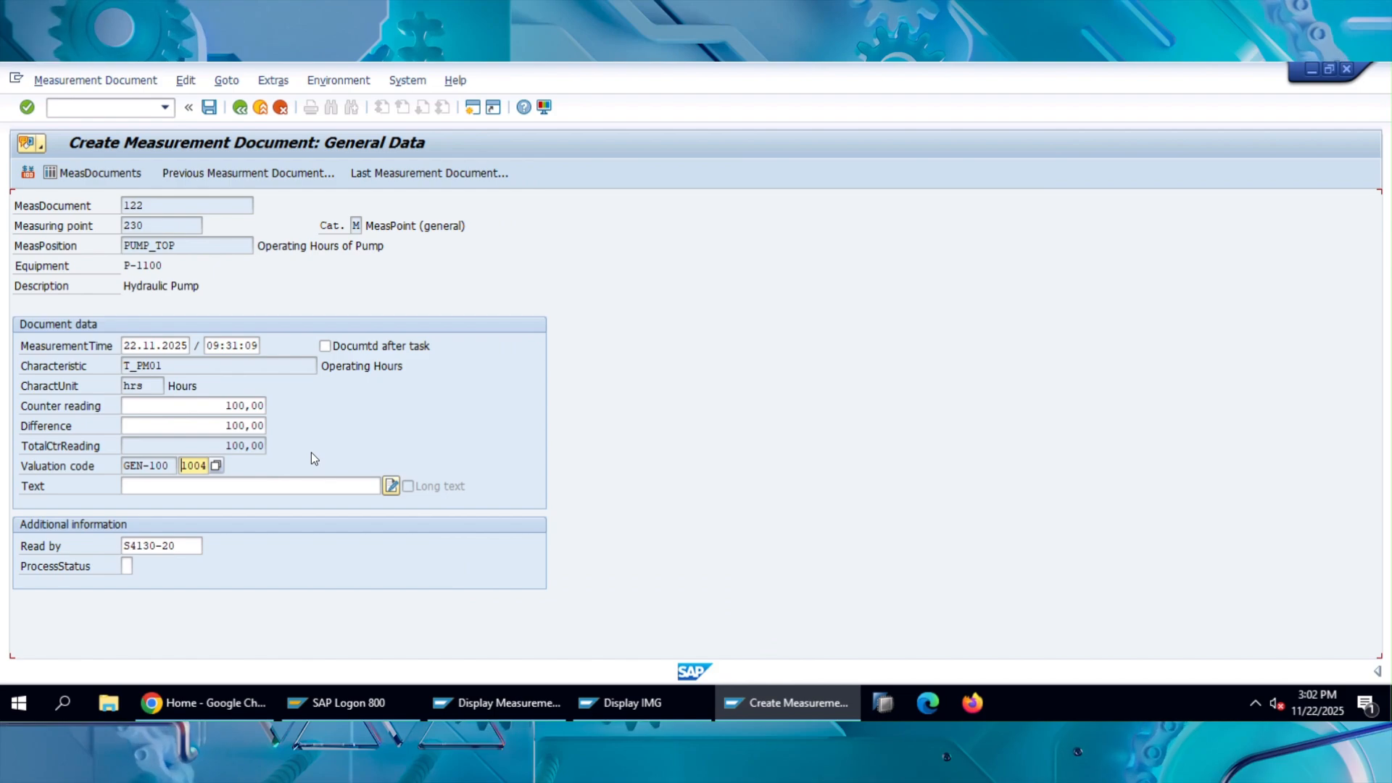
pyautogui.press('Delete')
pyautogui.press('Delete')
pyautogui.press('Delete')
pyautogui.press('Delete')
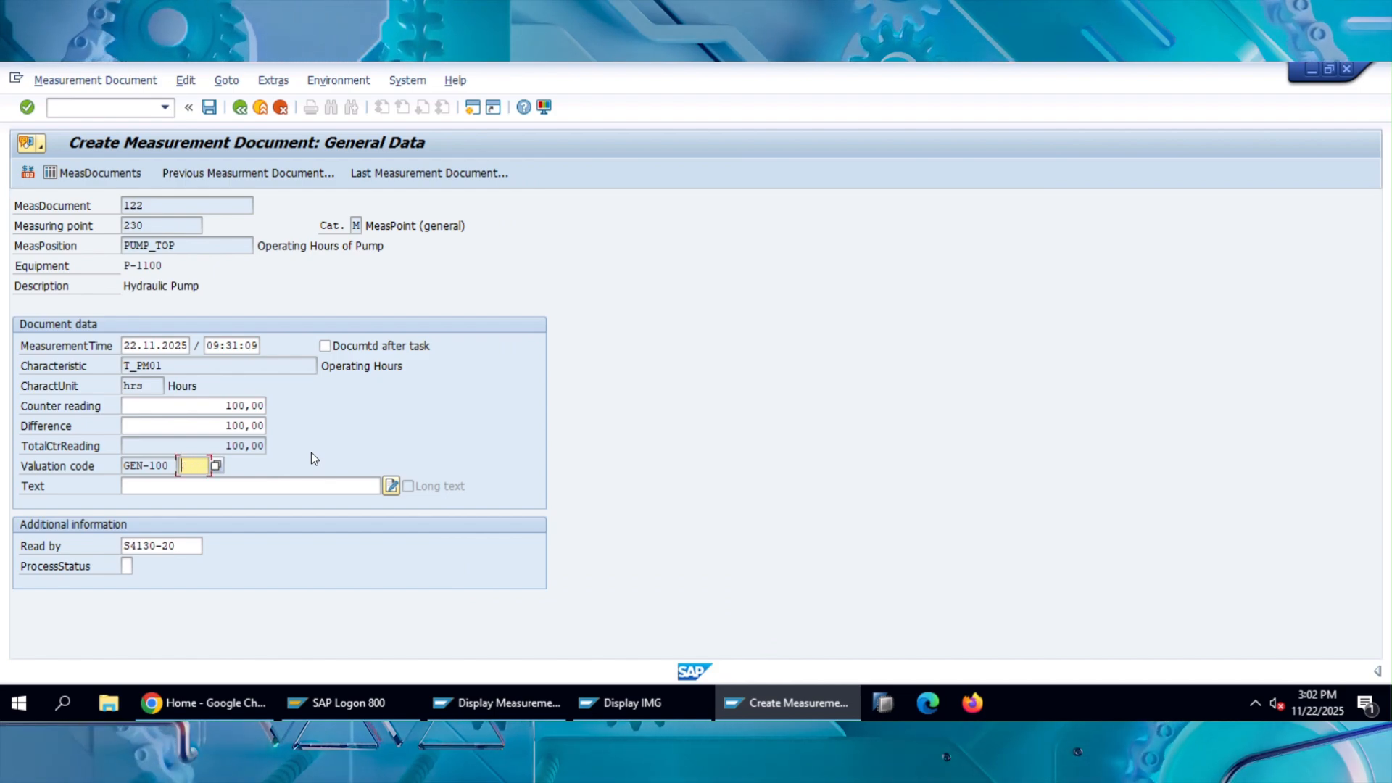
pyautogui.click(218, 467)
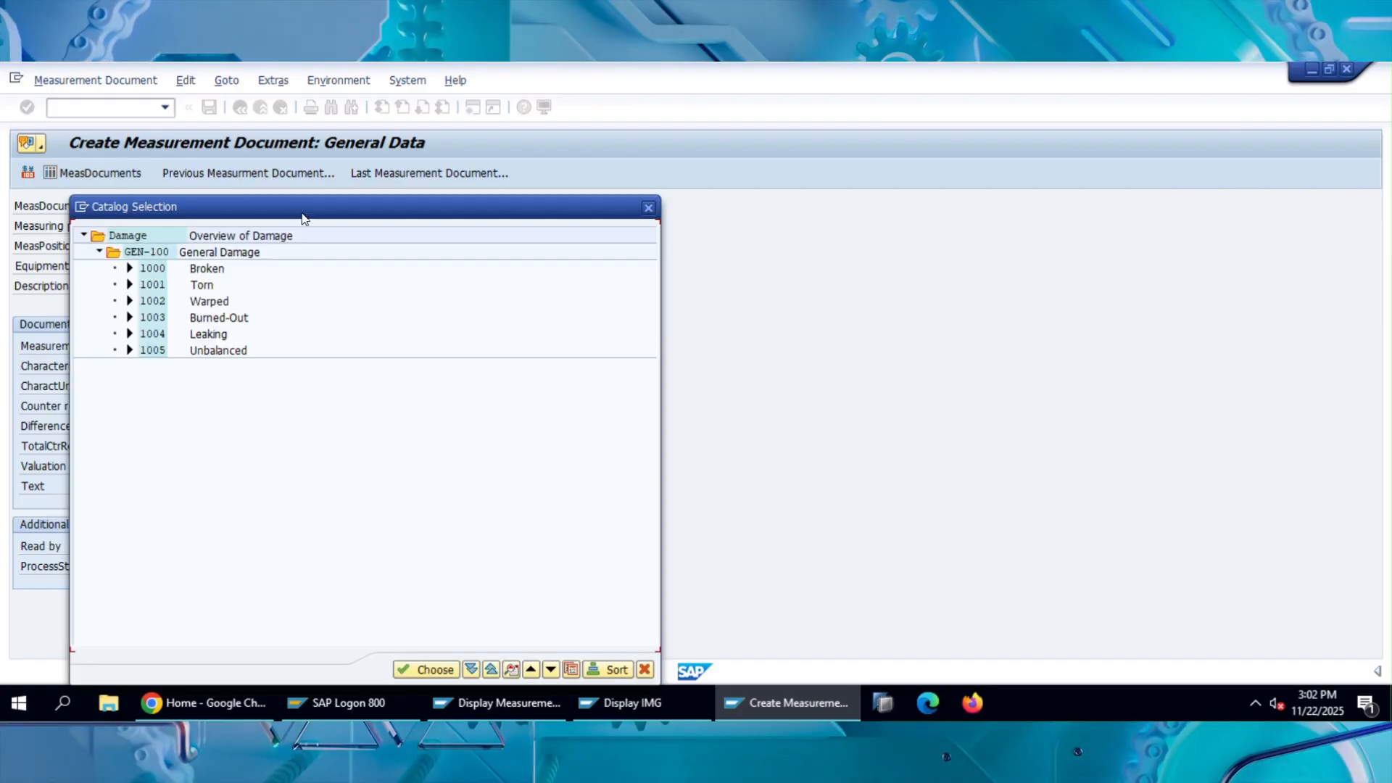
pyautogui.moveTo(303, 219); pyautogui.dragTo(660, 184)
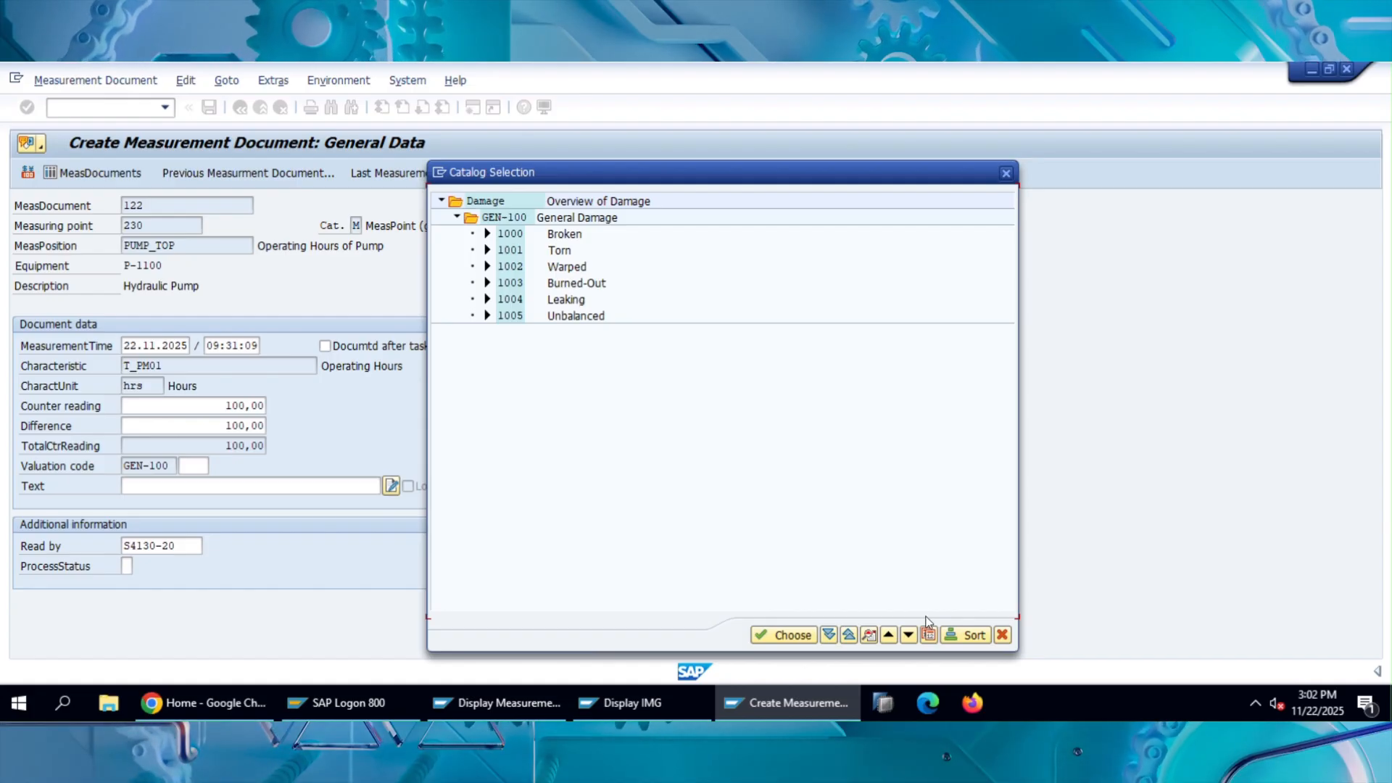
pyautogui.press('Escape')
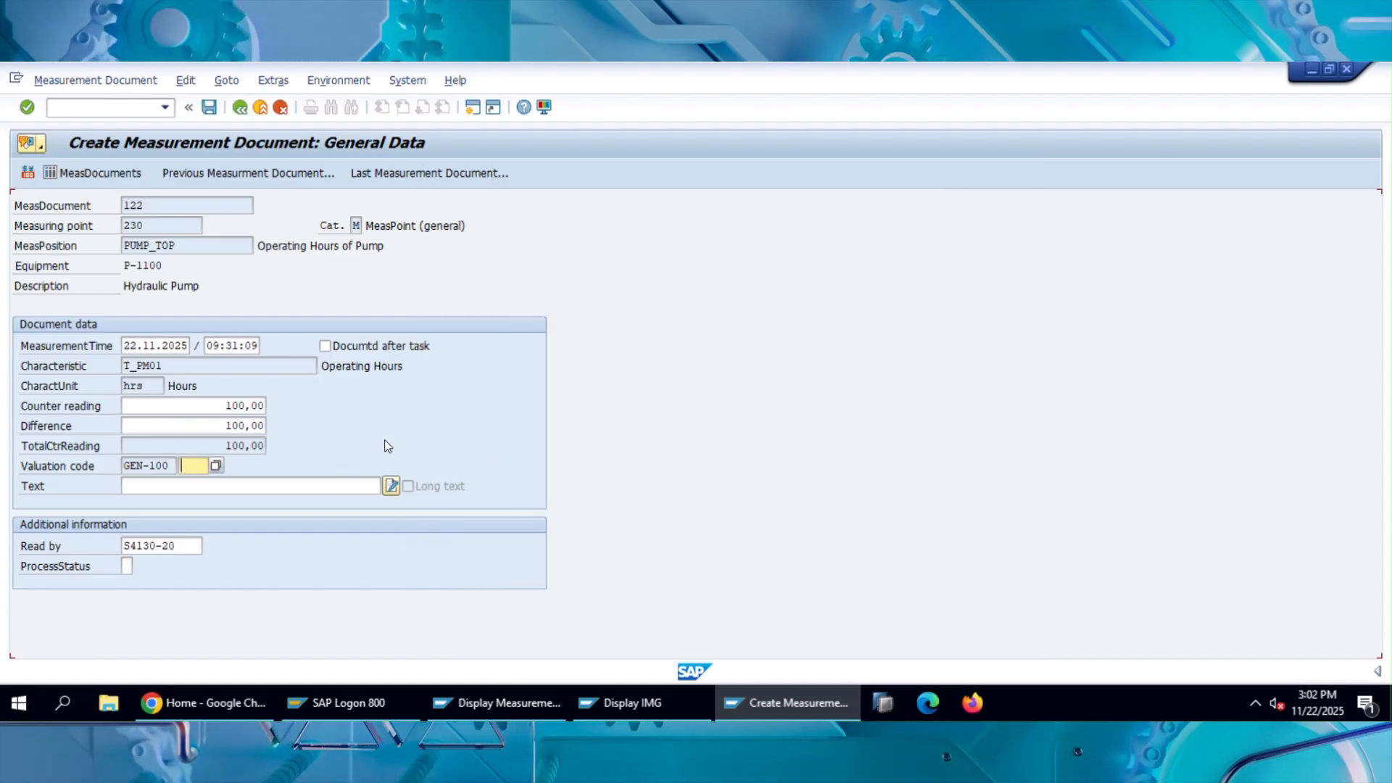
# Save the operating-hours measurement document, and display the saved document to check its number and counter reading.
pyautogui.click(210, 108)
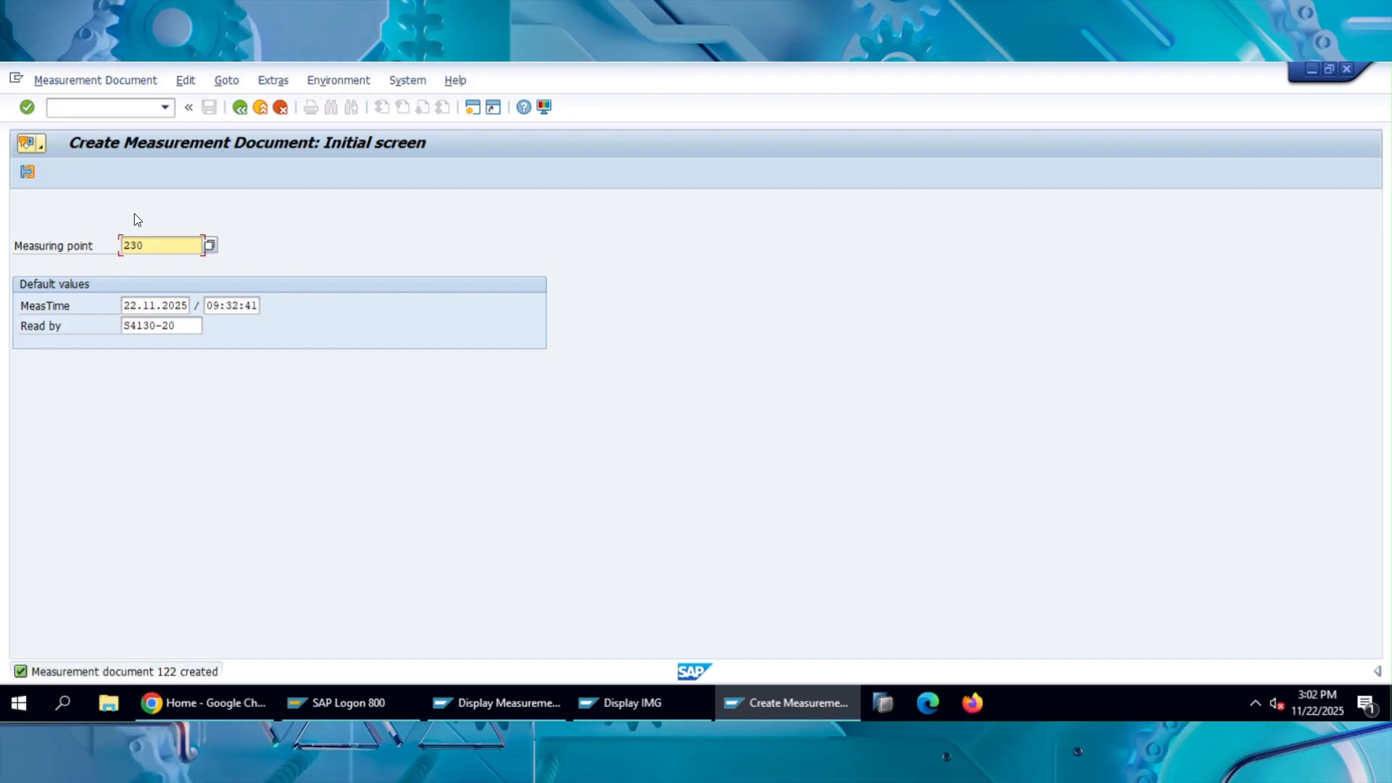
pyautogui.click(99, 83)
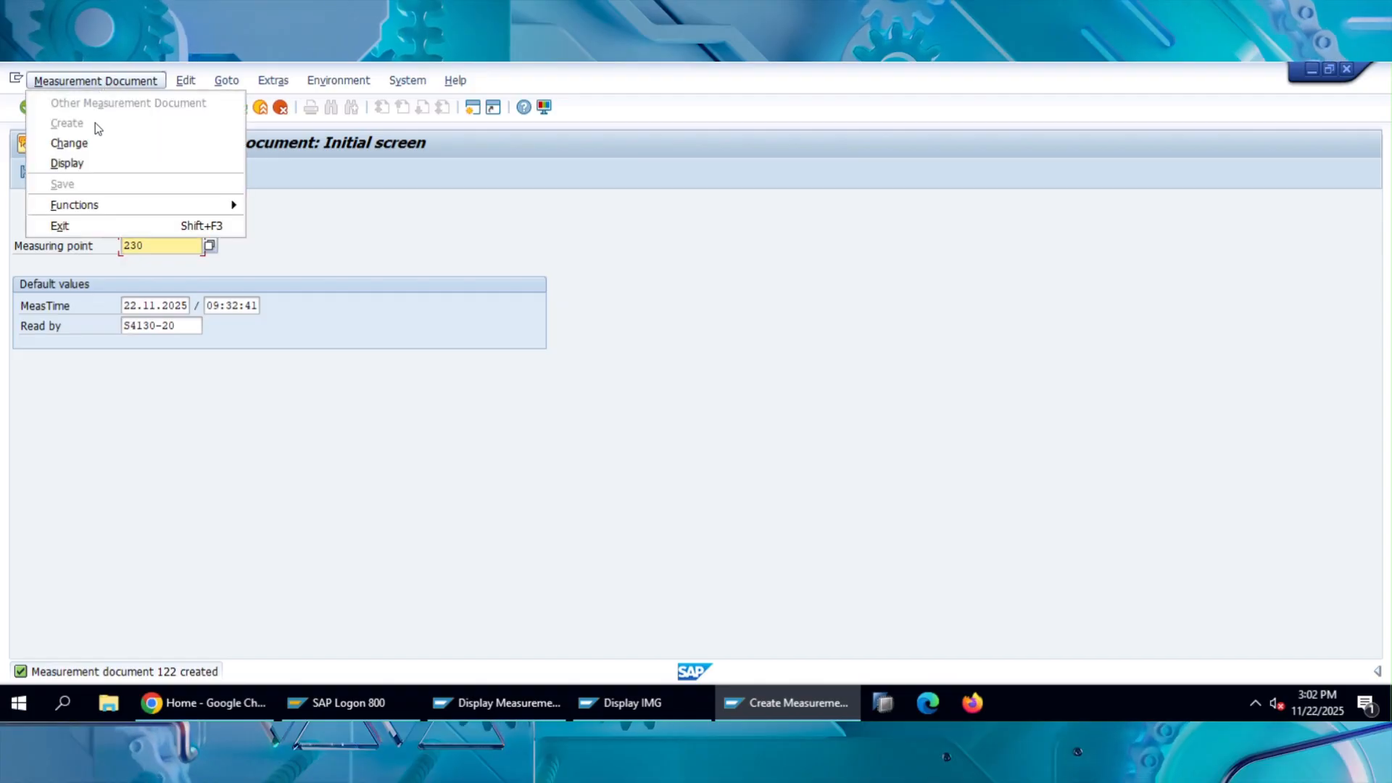
pyautogui.click(85, 161)
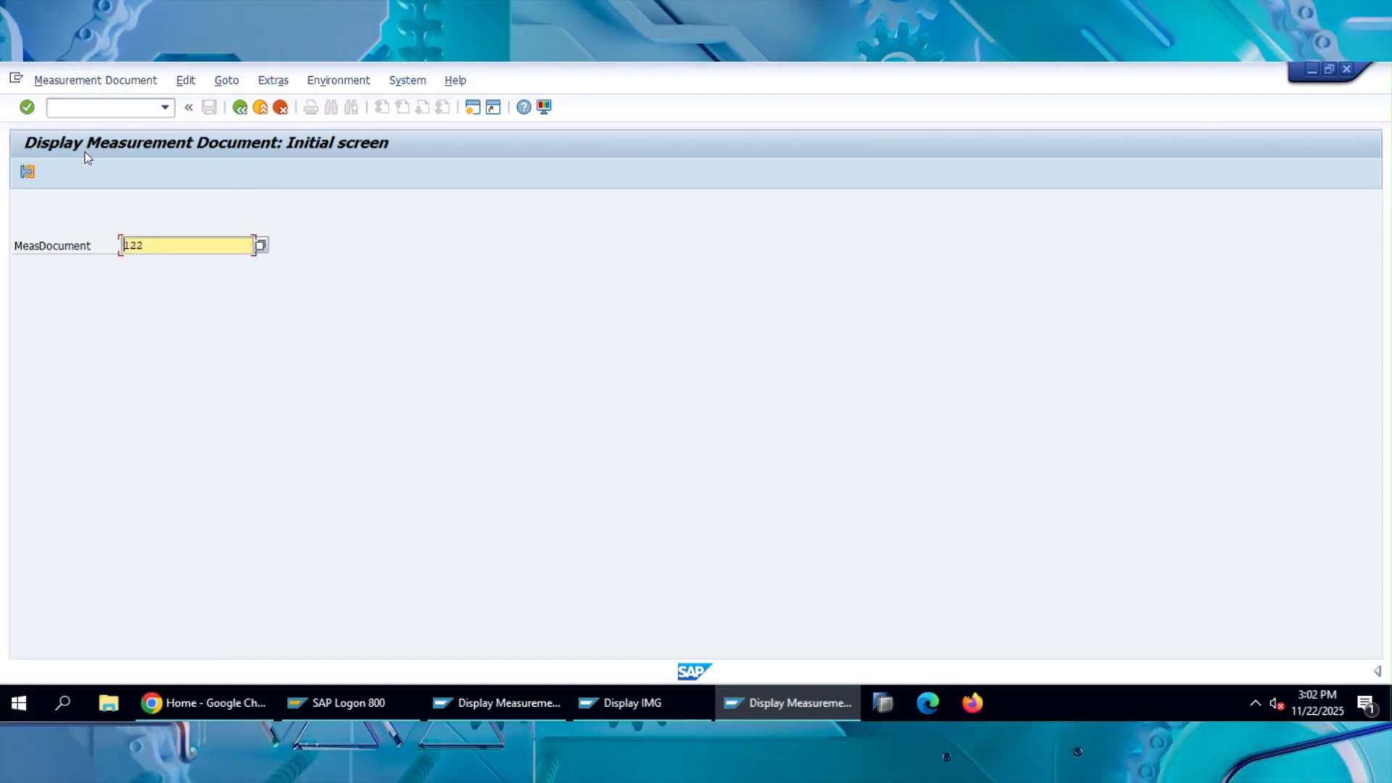
pyautogui.press('Return')
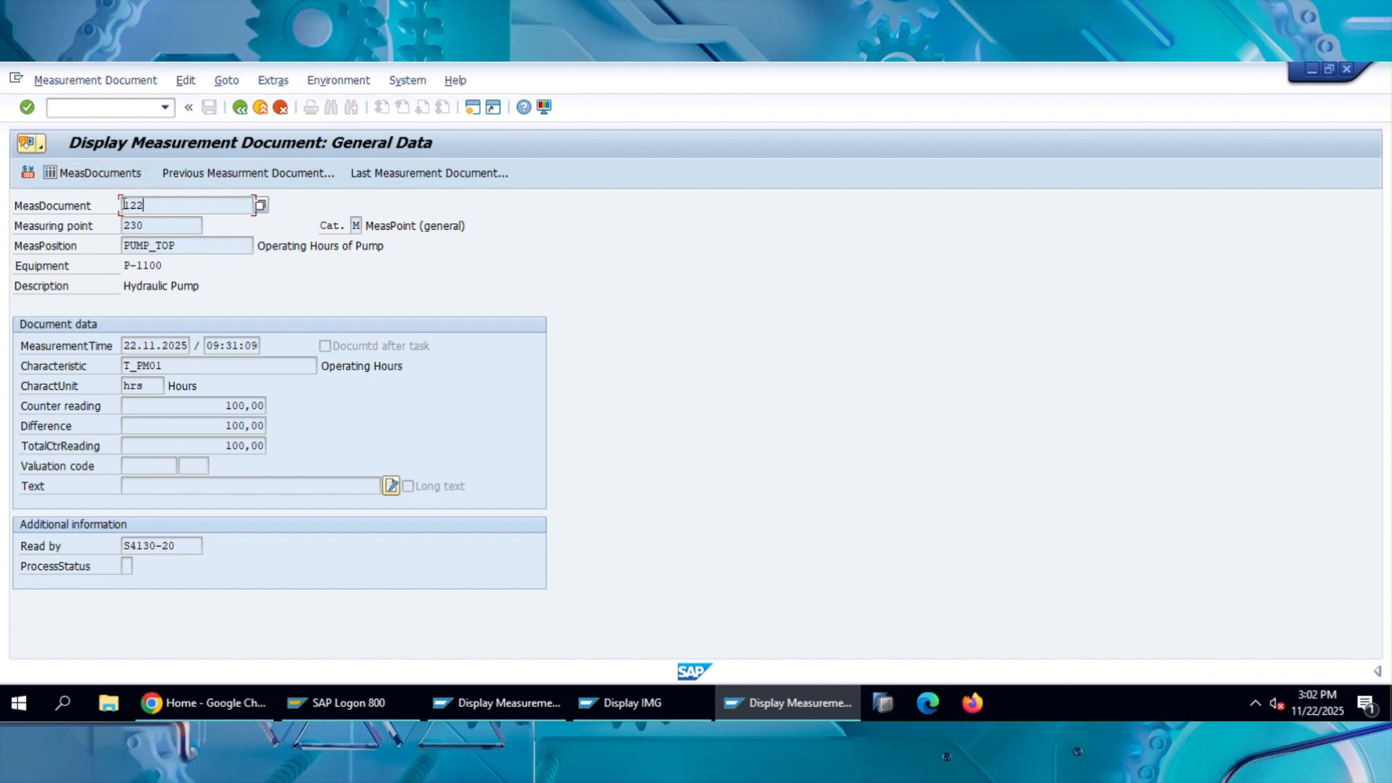
pyautogui.moveTo(147, 206); pyautogui.dragTo(122, 206)
pyautogui.moveTo(225, 406); pyautogui.dragTo(266, 406)
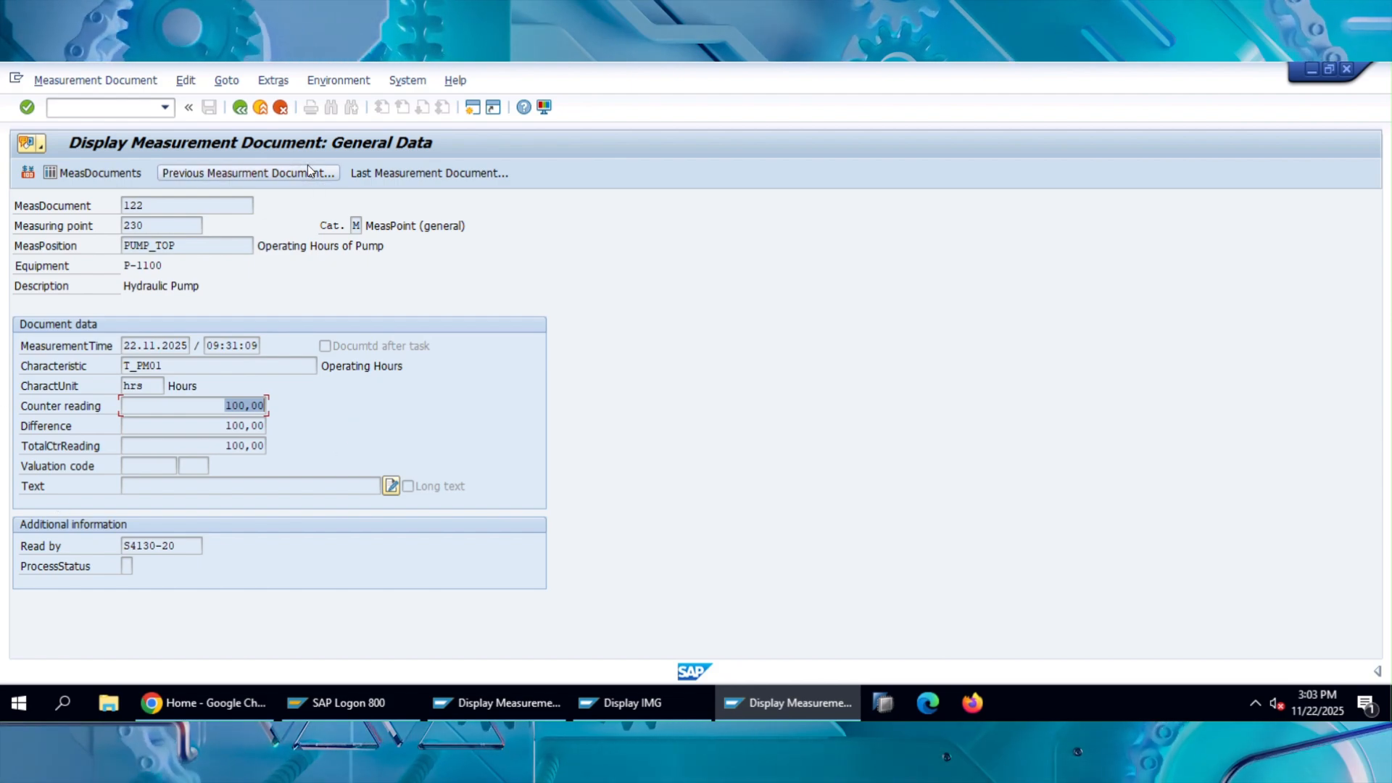
# Leave the document display and start creating a measurement document for measuring point 231 with transaction IK11.
pyautogui.click(241, 110)
pyautogui.click(242, 108)
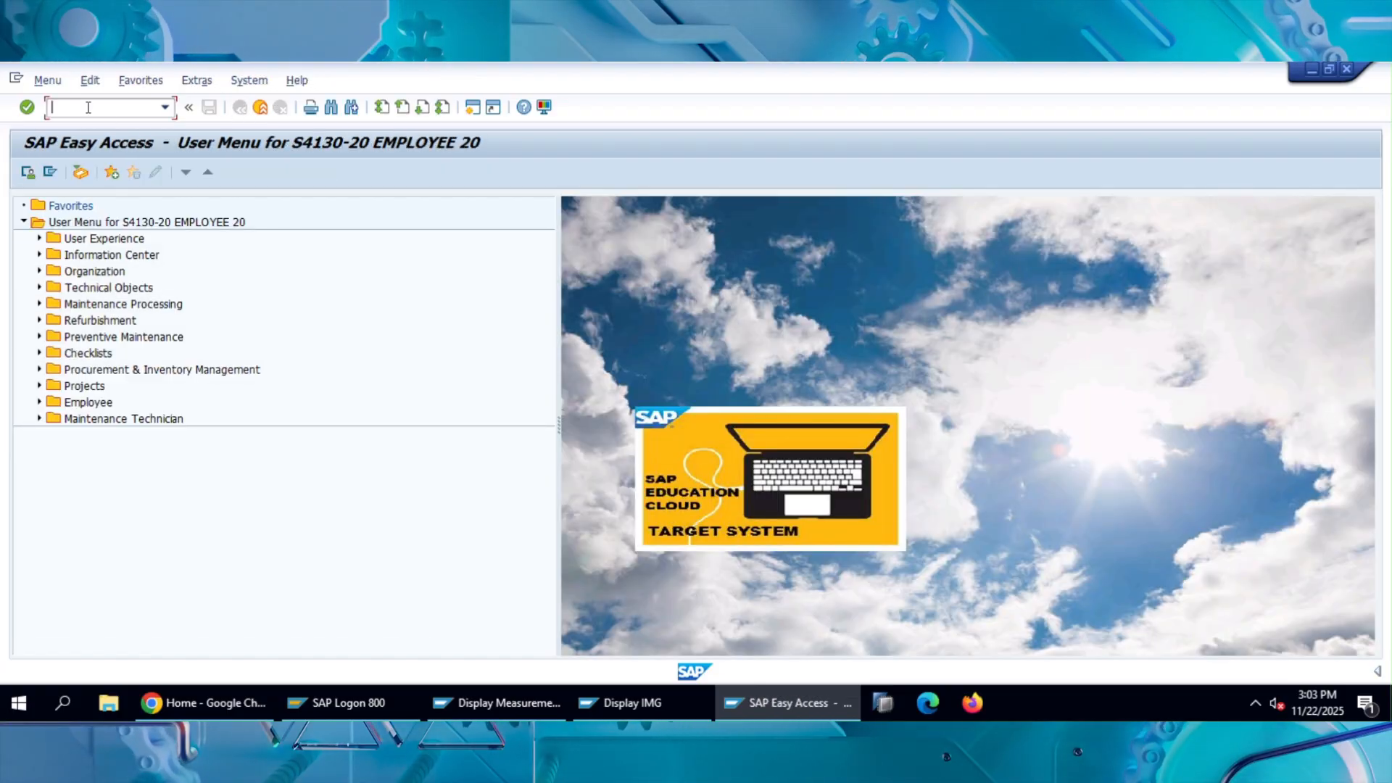
pyautogui.write('ik11')
pyautogui.press('Return')
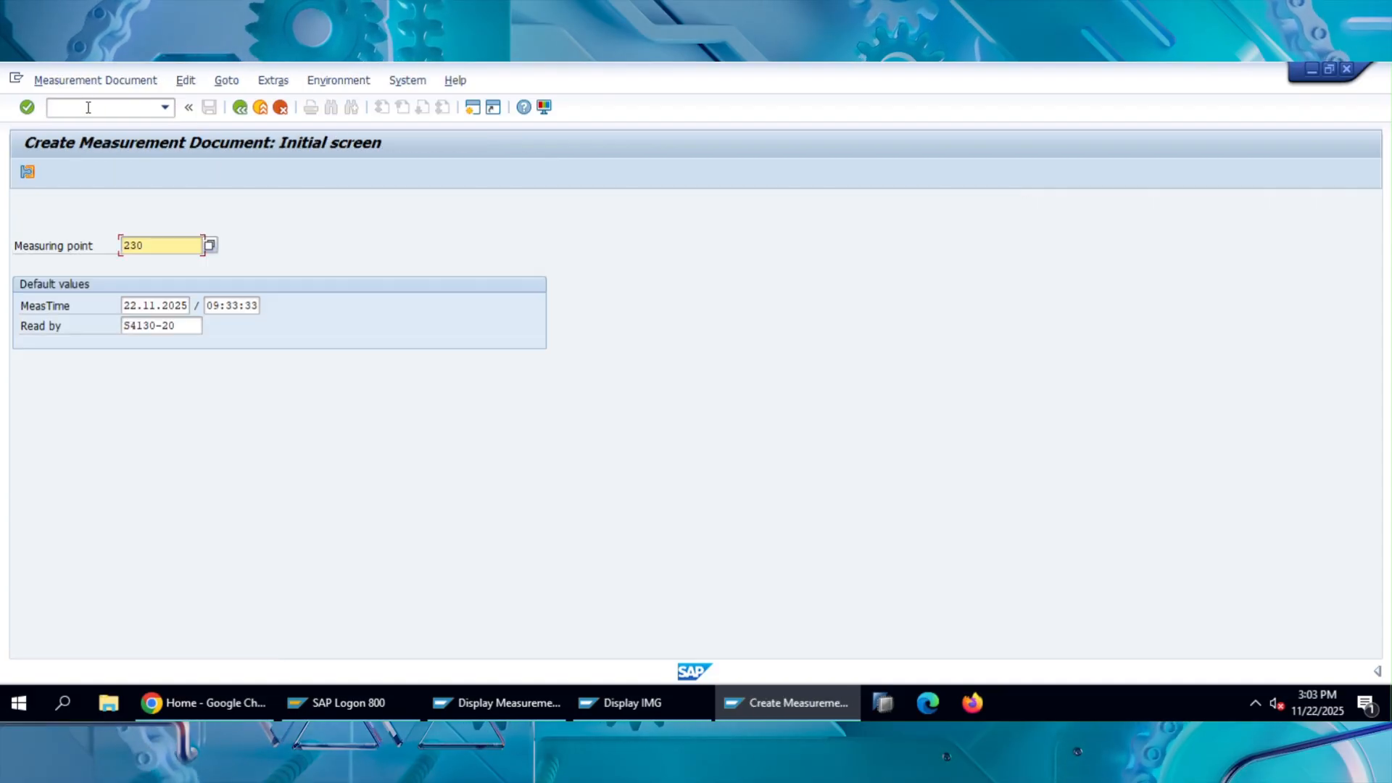
pyautogui.press('BackSpace')
pyautogui.write('1')
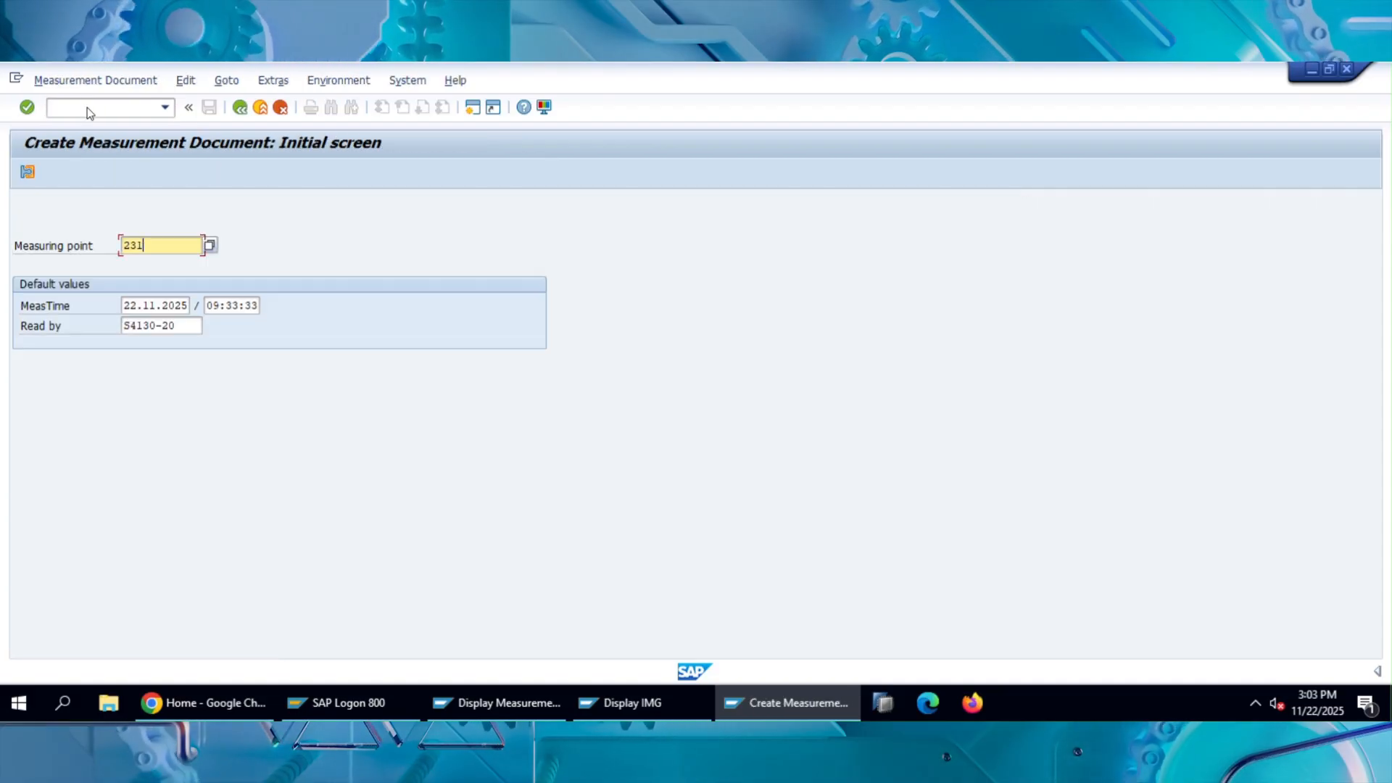
pyautogui.press('Return')
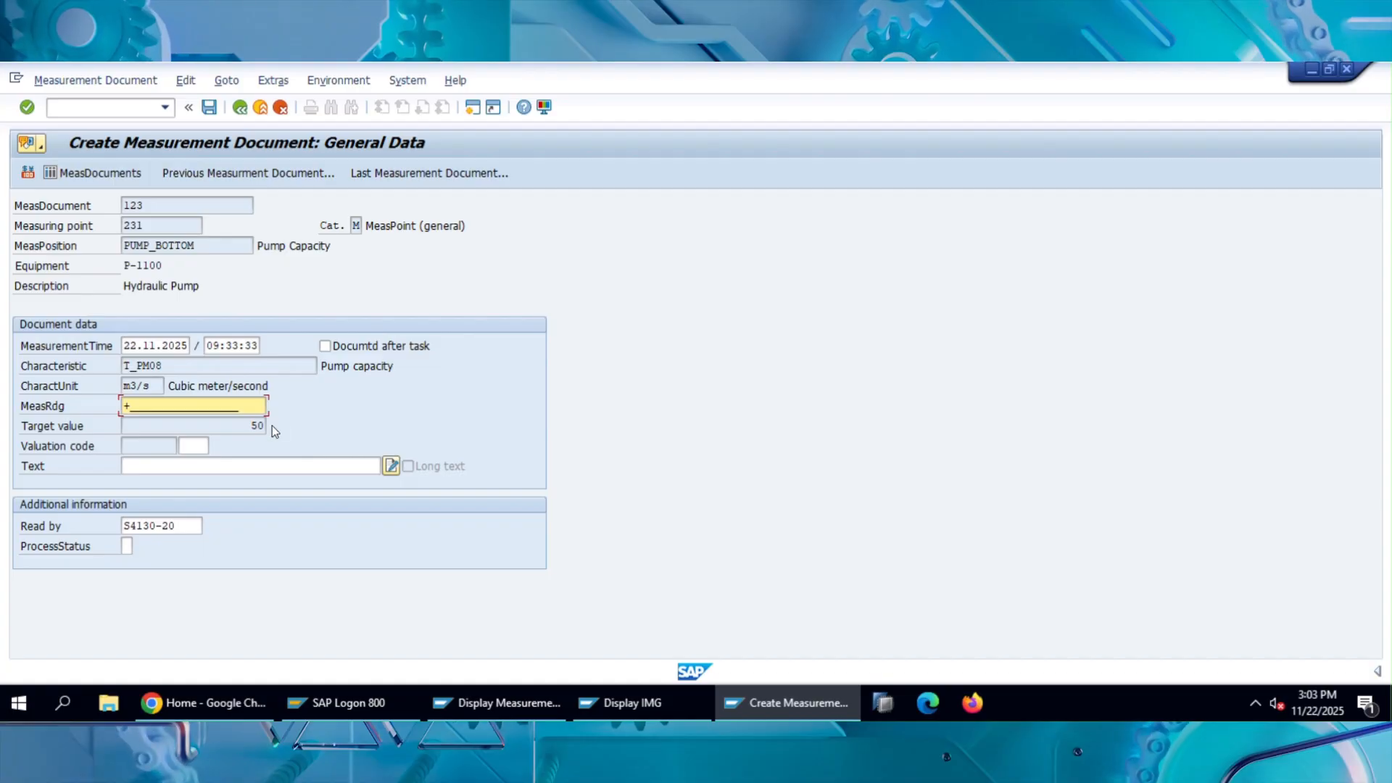
# Enter 51 as the measurement reading for Pump Capacity, and save the measurement document.
pyautogui.moveTo(245, 406); pyautogui.dragTo(65, 407)
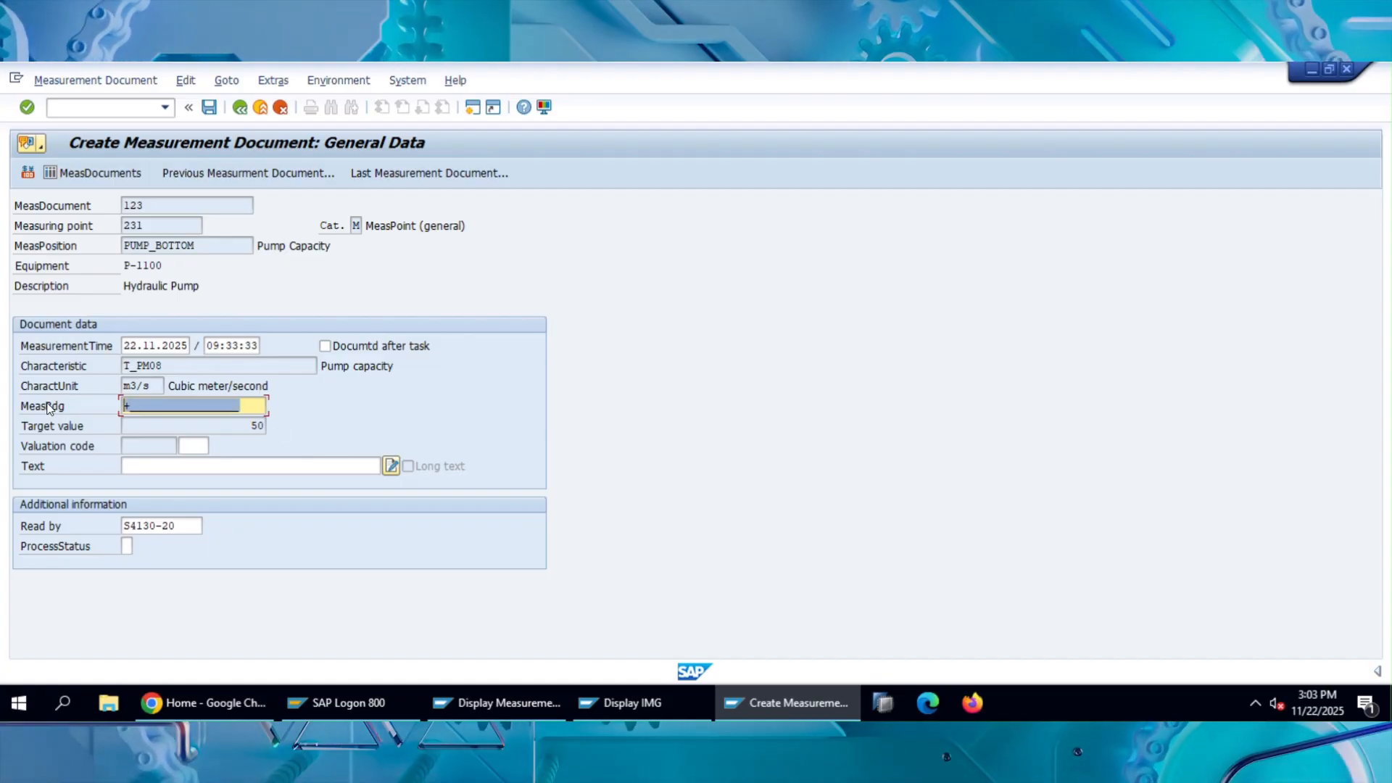
pyautogui.press('Delete')
pyautogui.write('51')
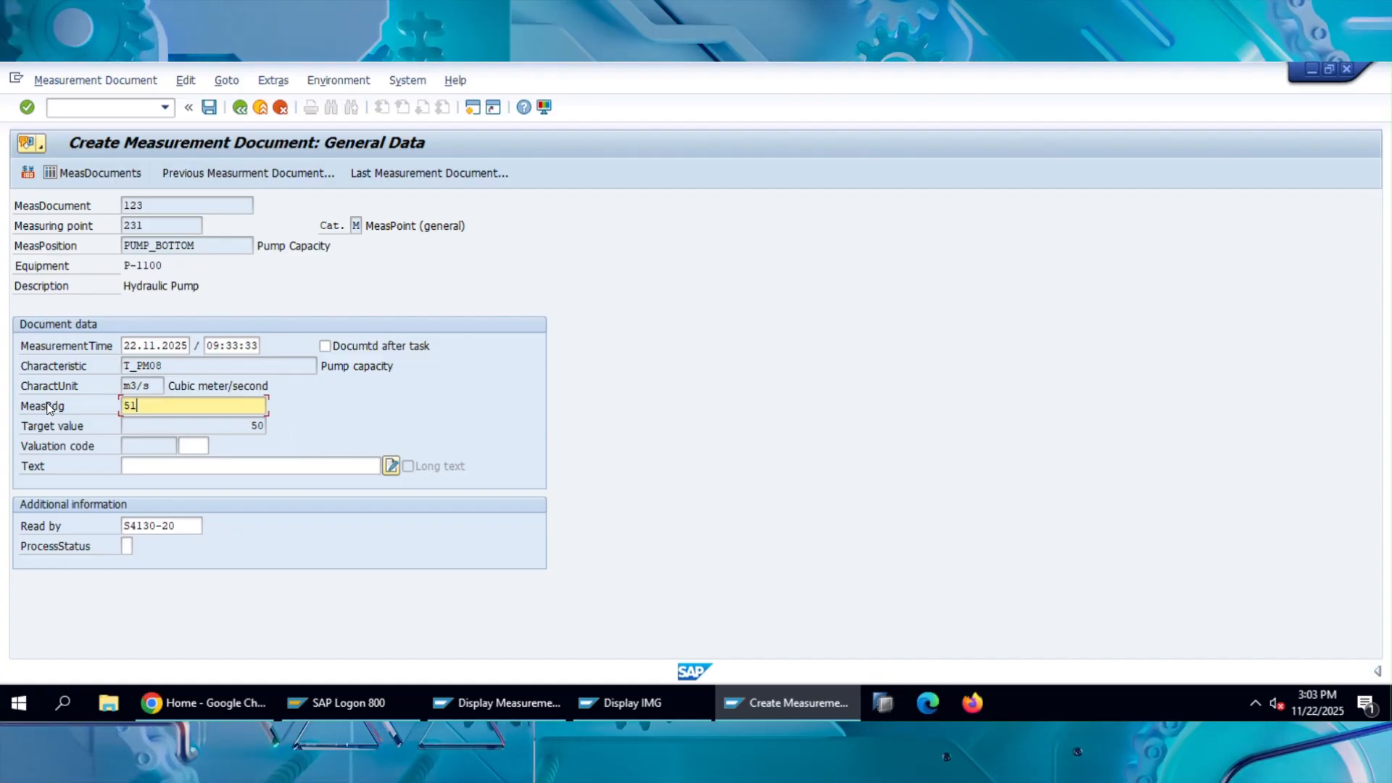
pyautogui.click(209, 108)
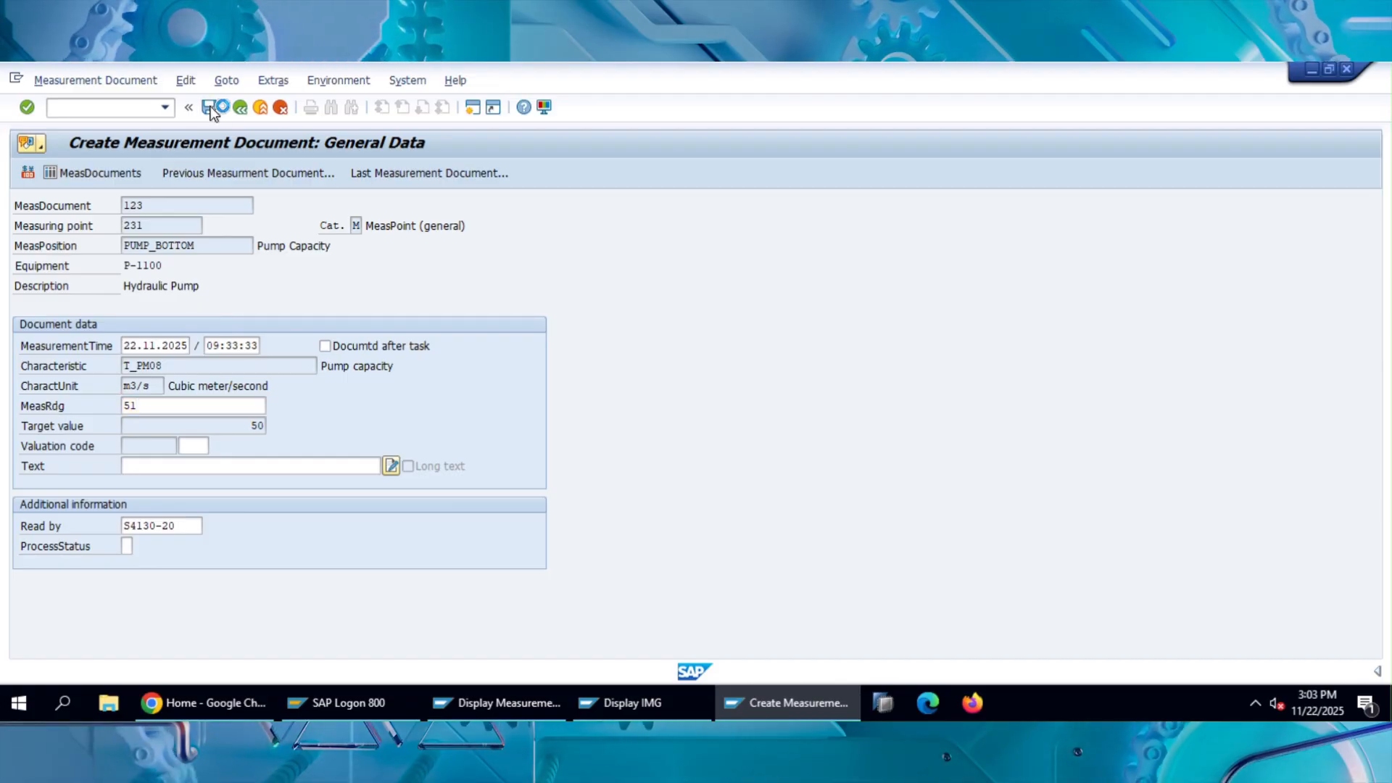
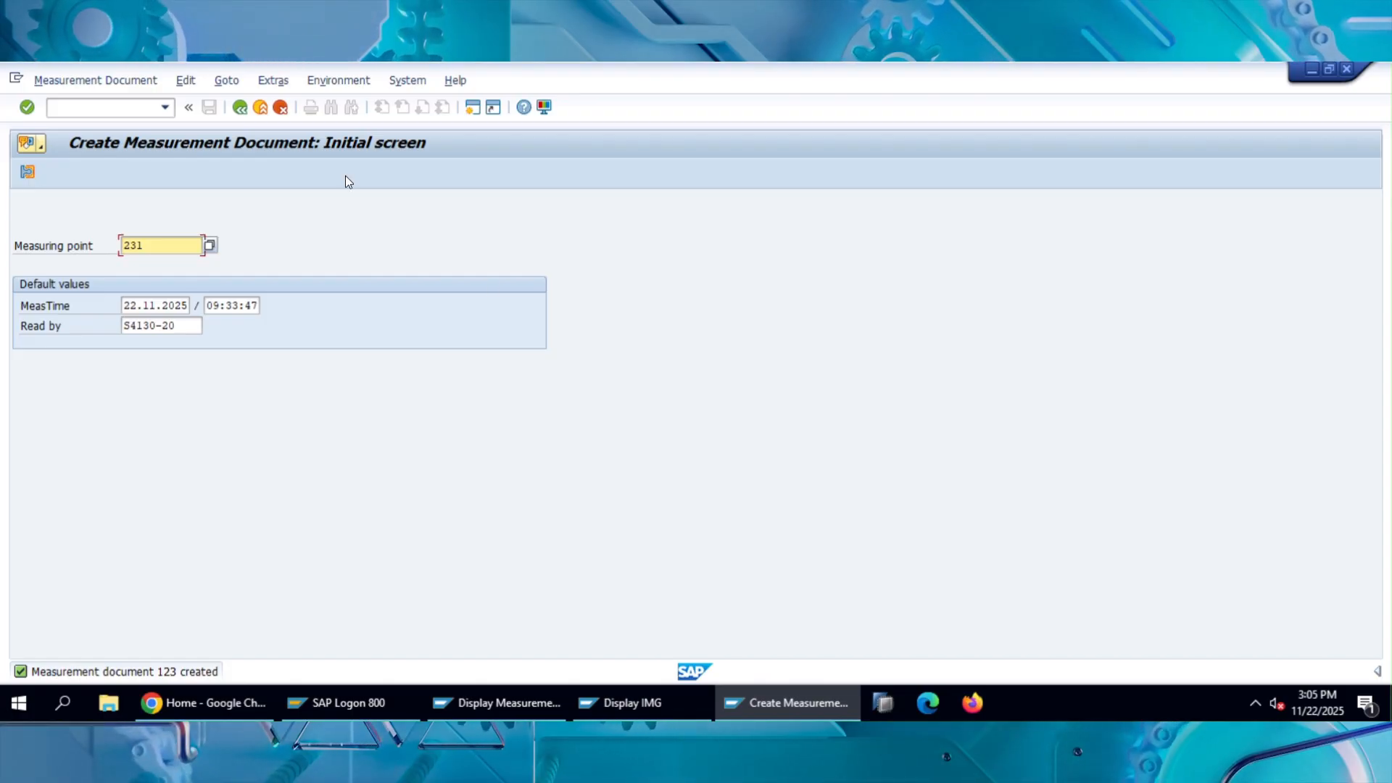
# Leave the measurement document creation and open the measurement document selection with transaction IK17.
pyautogui.click(260, 107)
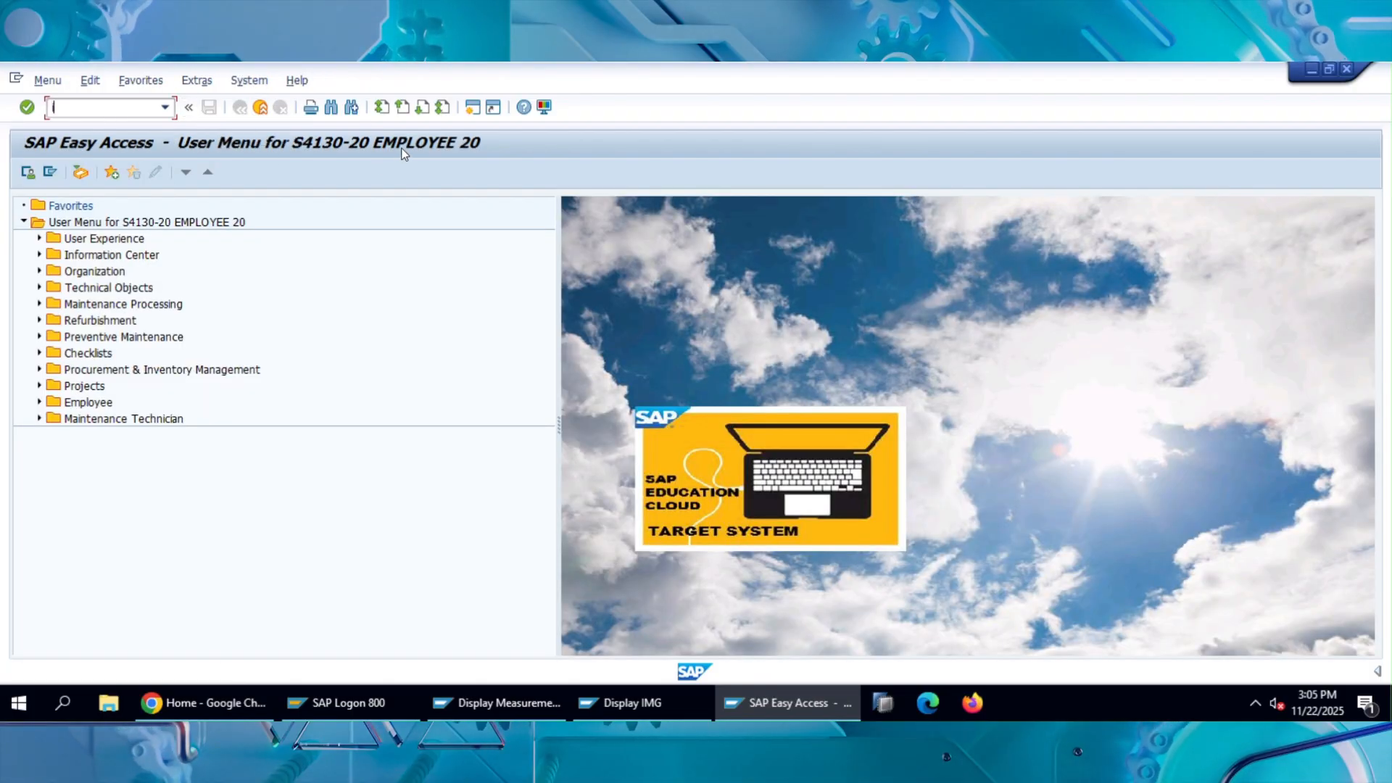
pyautogui.write('IK17')
pyautogui.press('Return')
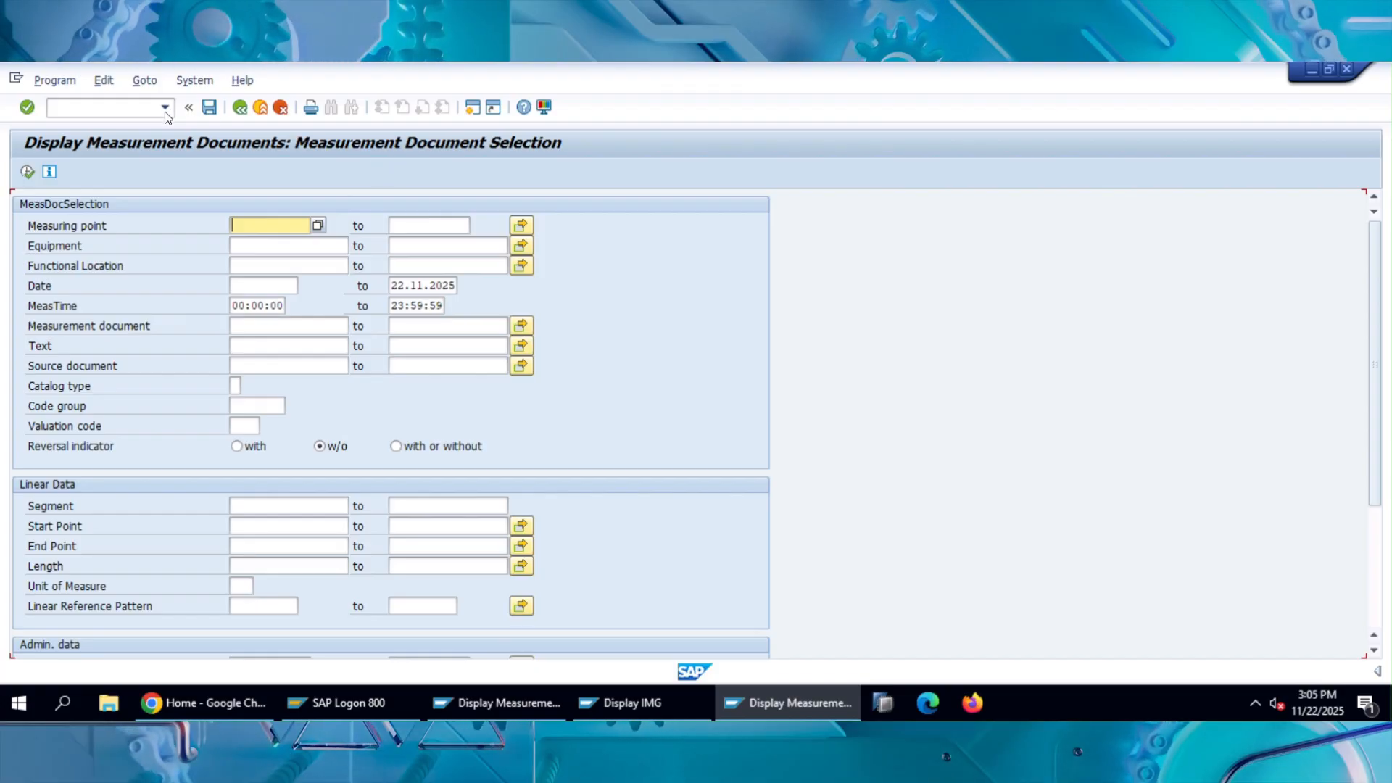
pyautogui.click(94, 108)
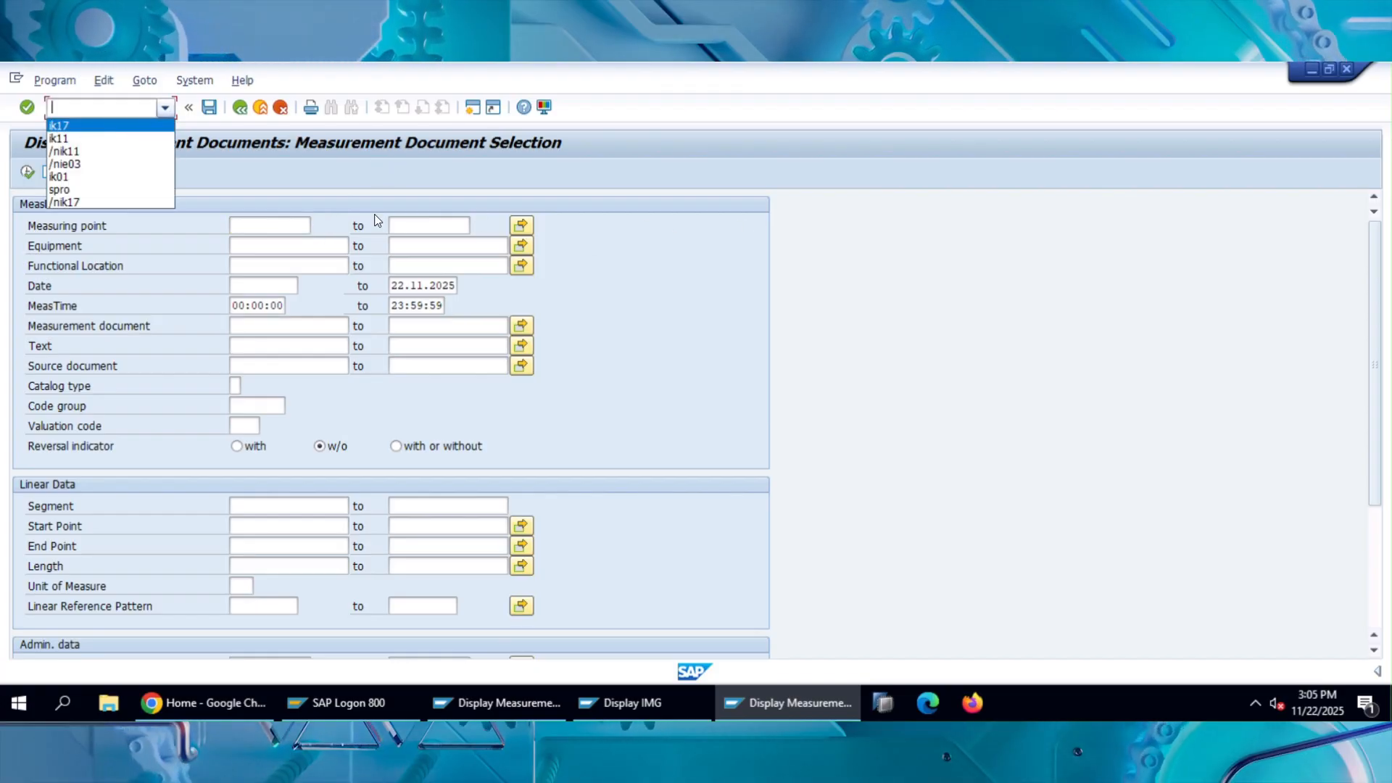
pyautogui.click(146, 171)
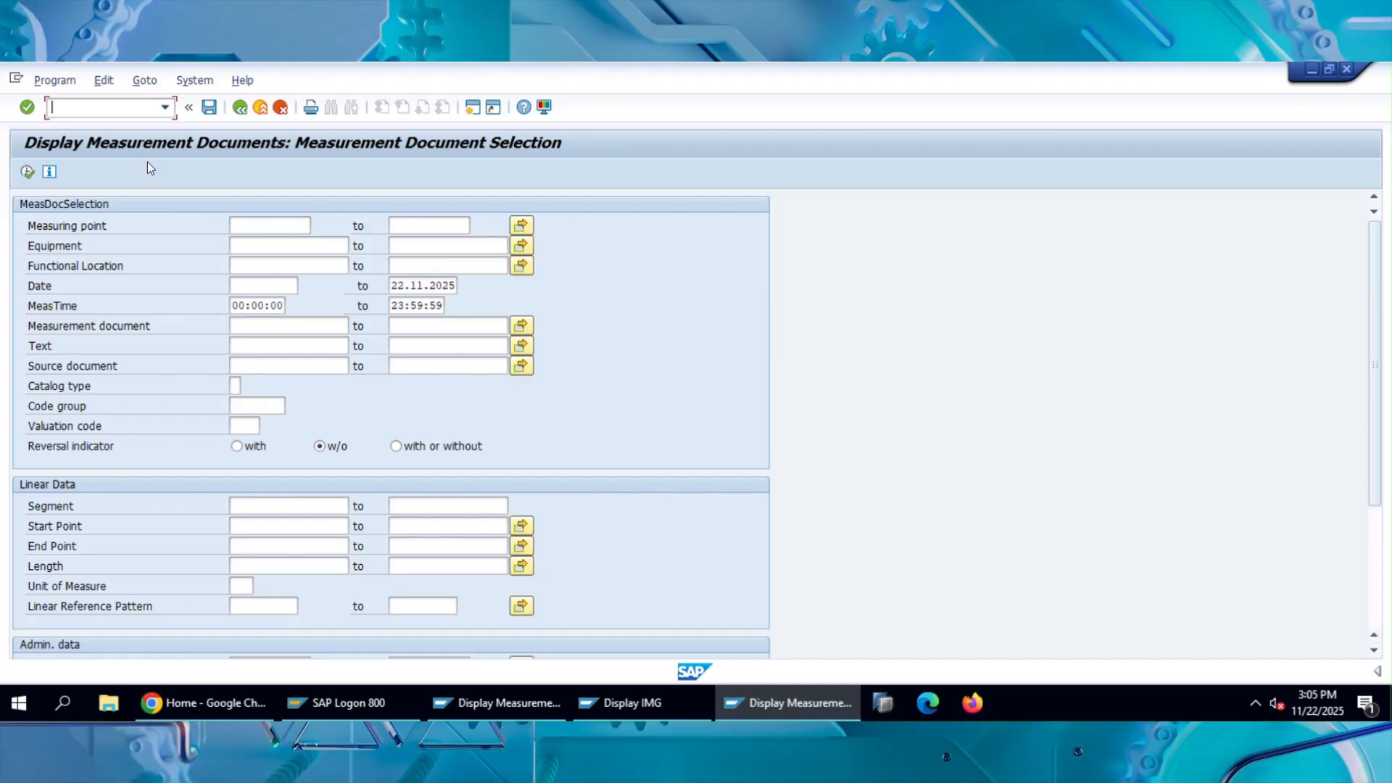
# List the measurement documents for equipment P-1100.
pyautogui.click(273, 244)
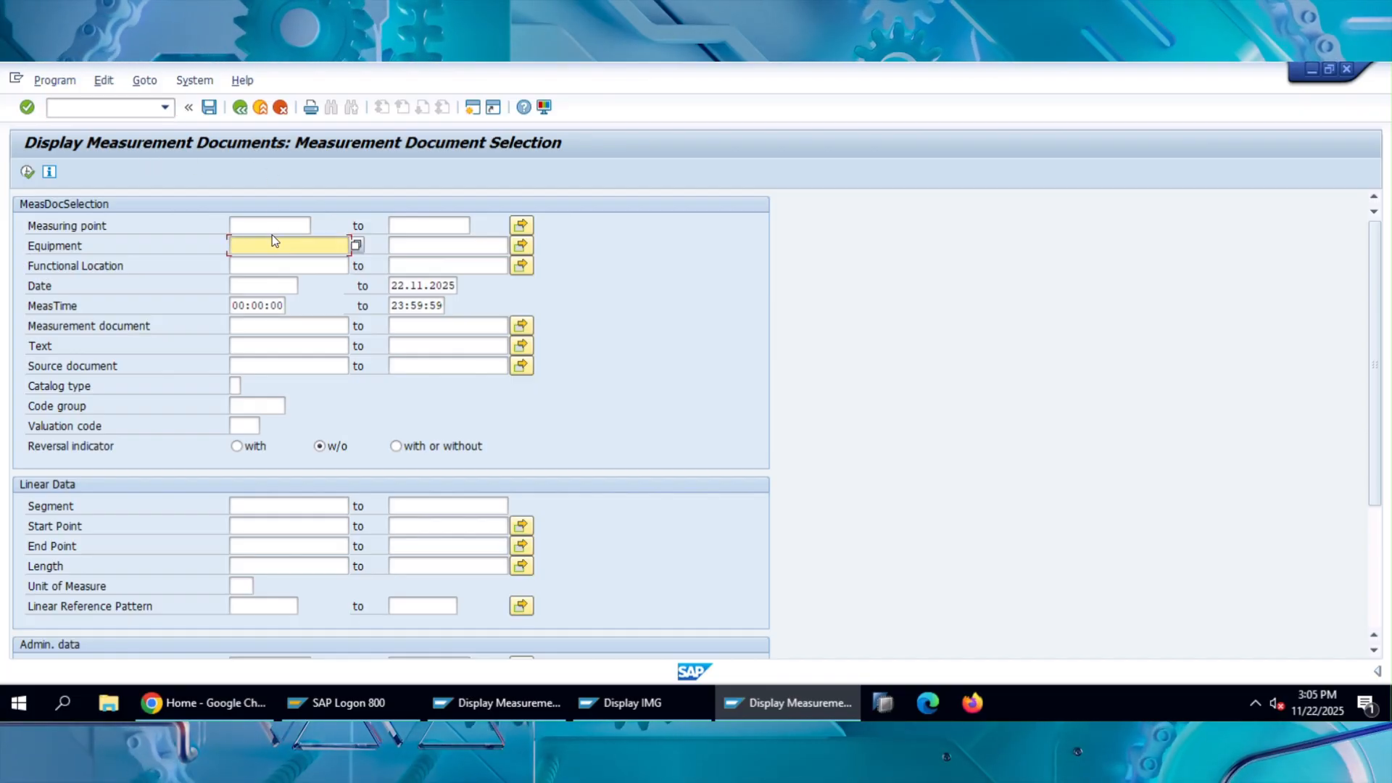
pyautogui.write('p-1100')
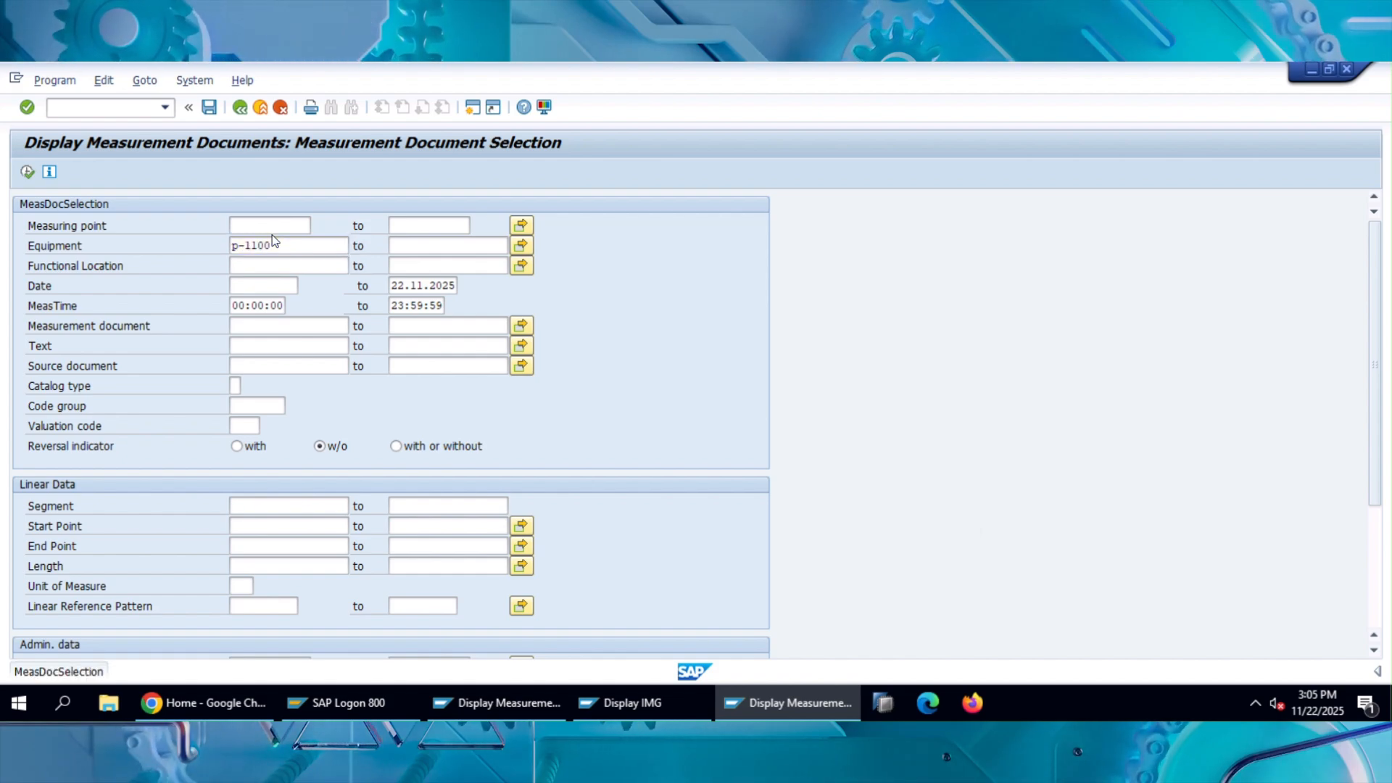
pyautogui.press('F8')
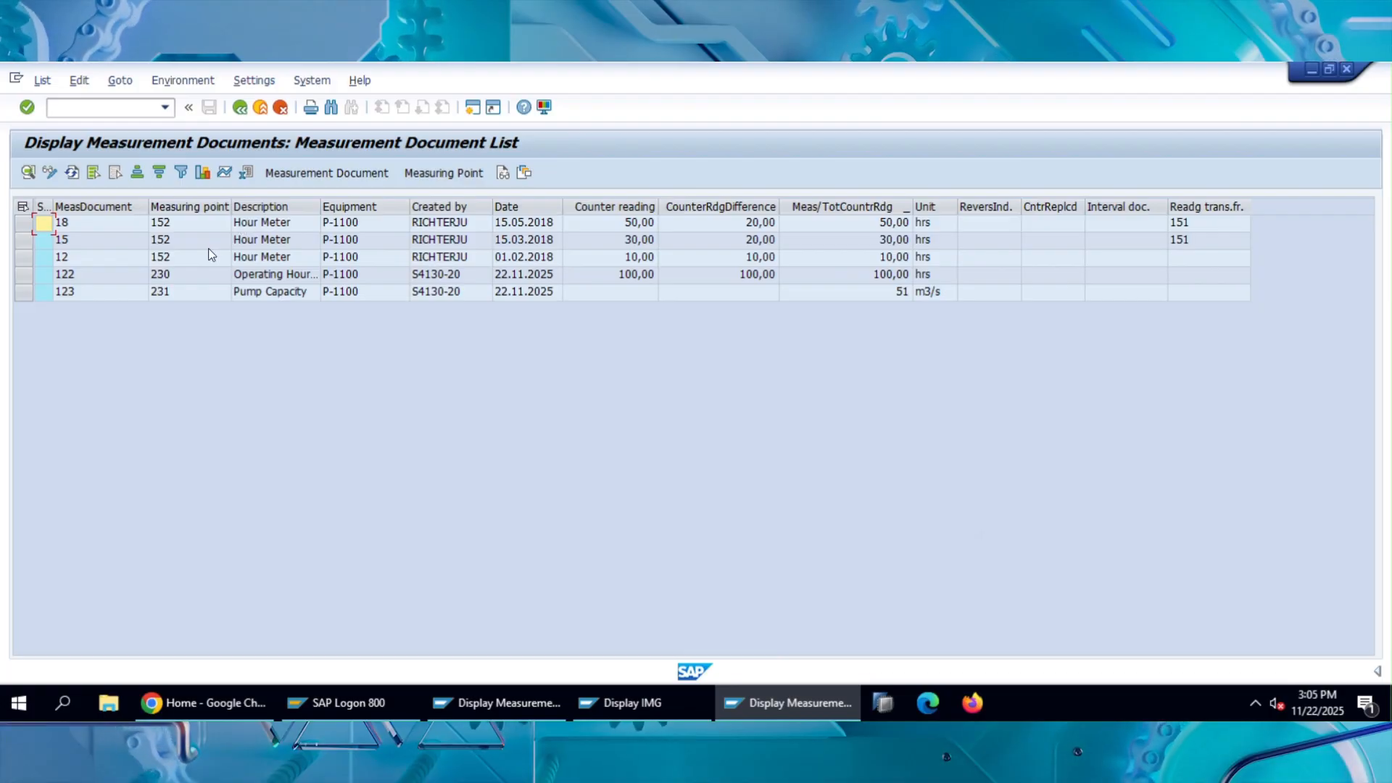
# Examine the list rows for the operating-hours and Pump Capacity measurement documents, including their dates.
pyautogui.click(86, 224)
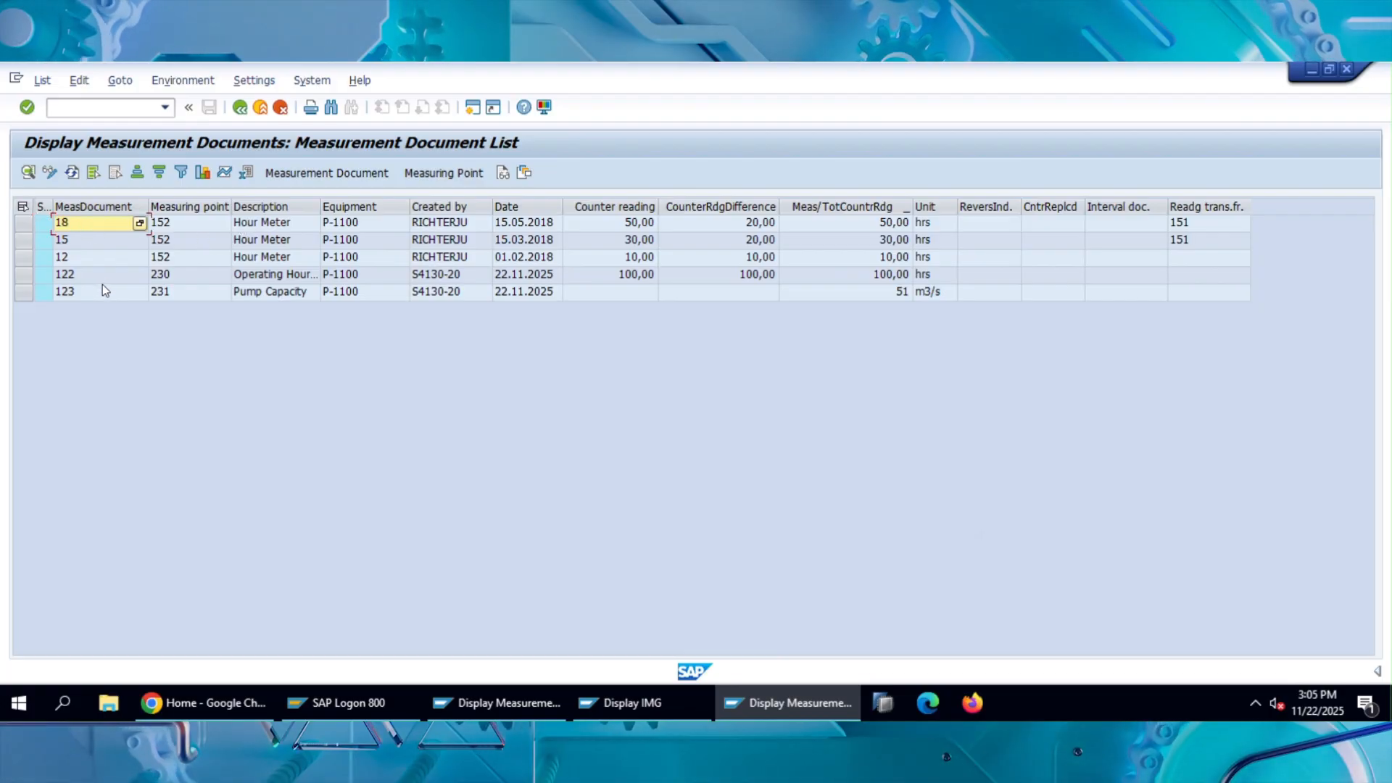
pyautogui.click(182, 276)
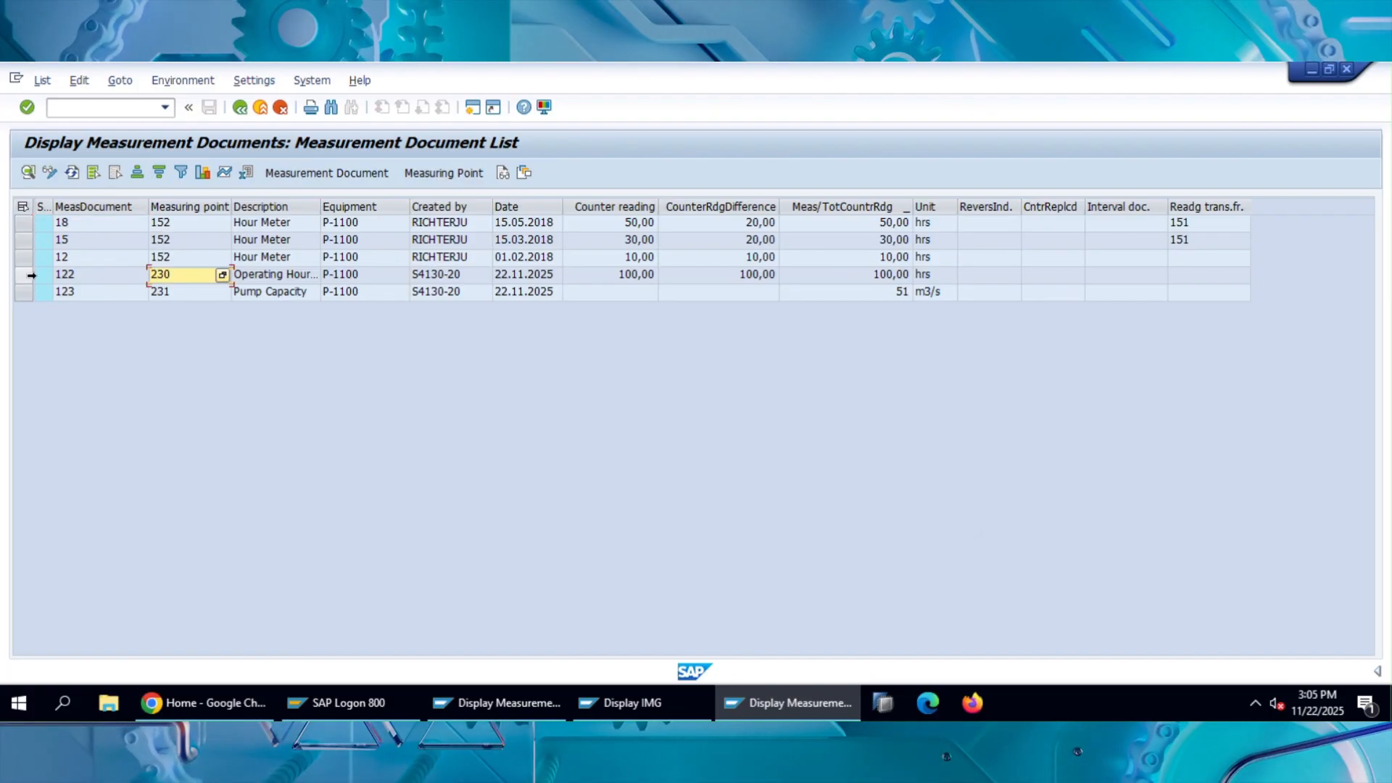
pyautogui.click(24, 275)
pyautogui.keyDown('ctrl'); pyautogui.click(23, 291); pyautogui.keyUp('ctrl')
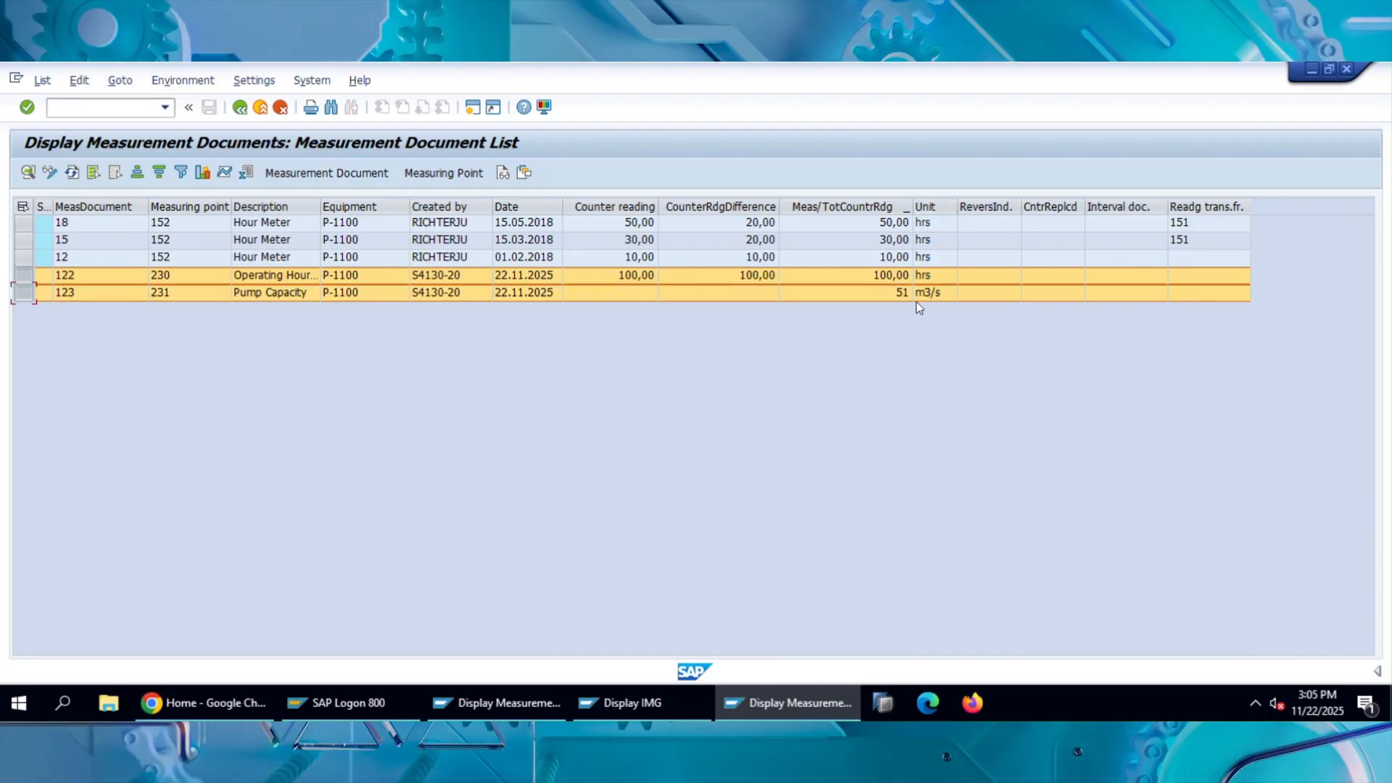
pyautogui.click(446, 292)
pyautogui.click(511, 298)
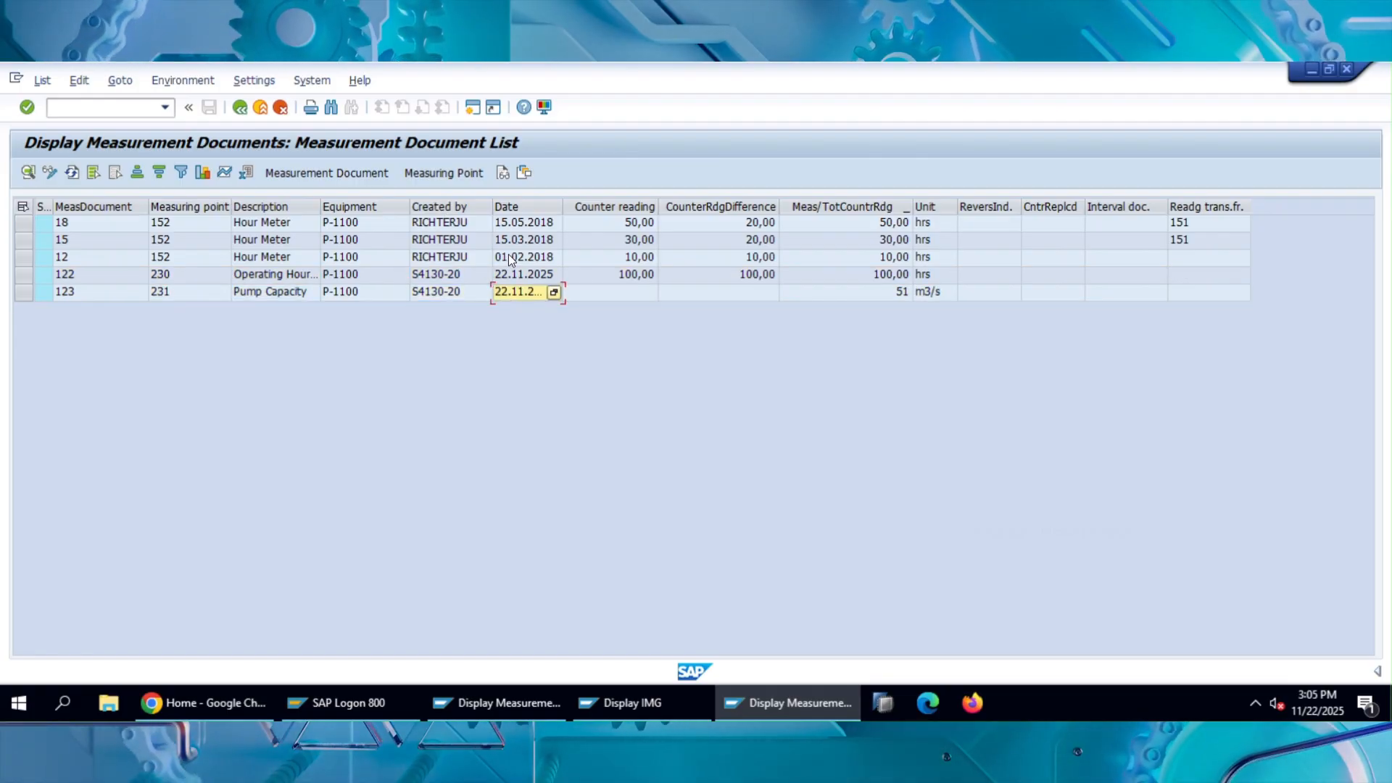
# Open the layout settings of the measurement document list and look through the columns available to add.
pyautogui.click(524, 174)
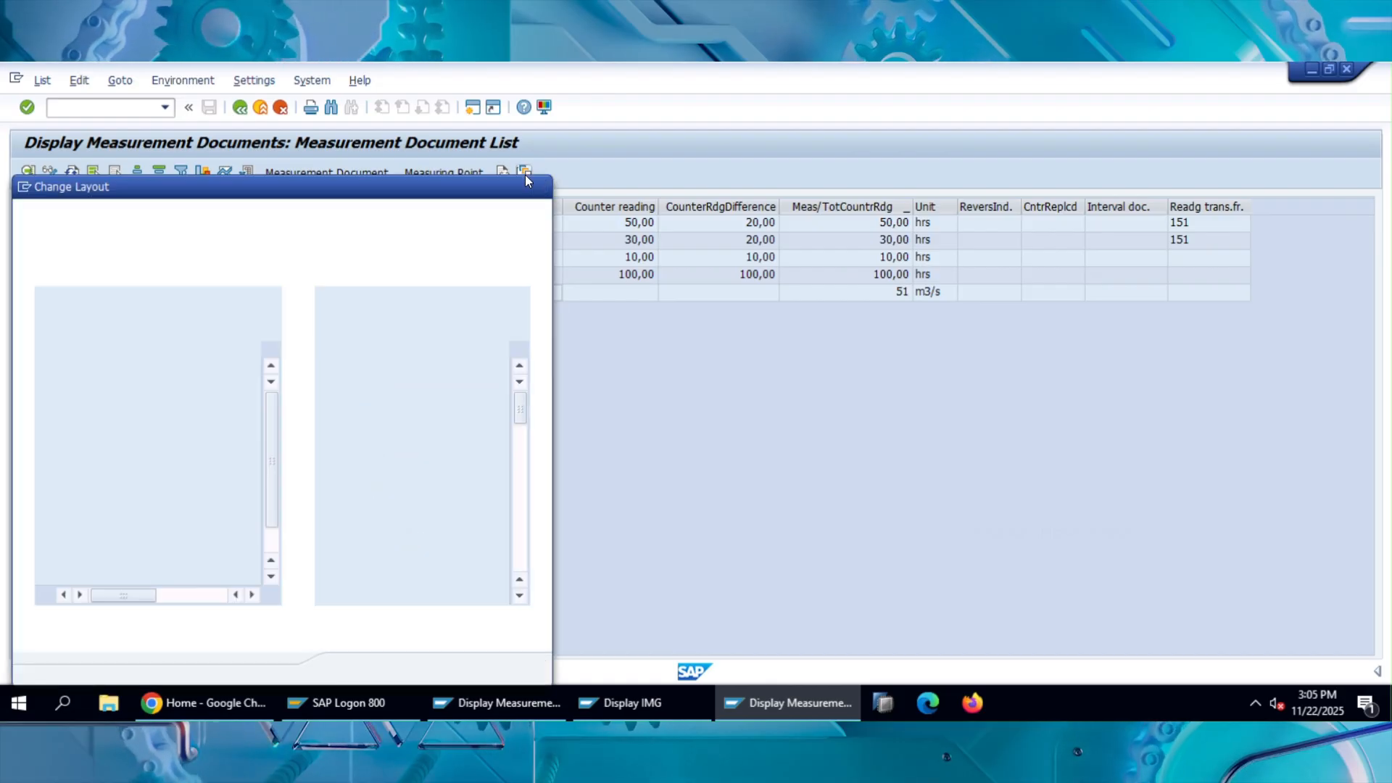
pyautogui.moveTo(455, 190); pyautogui.dragTo(774, 102)
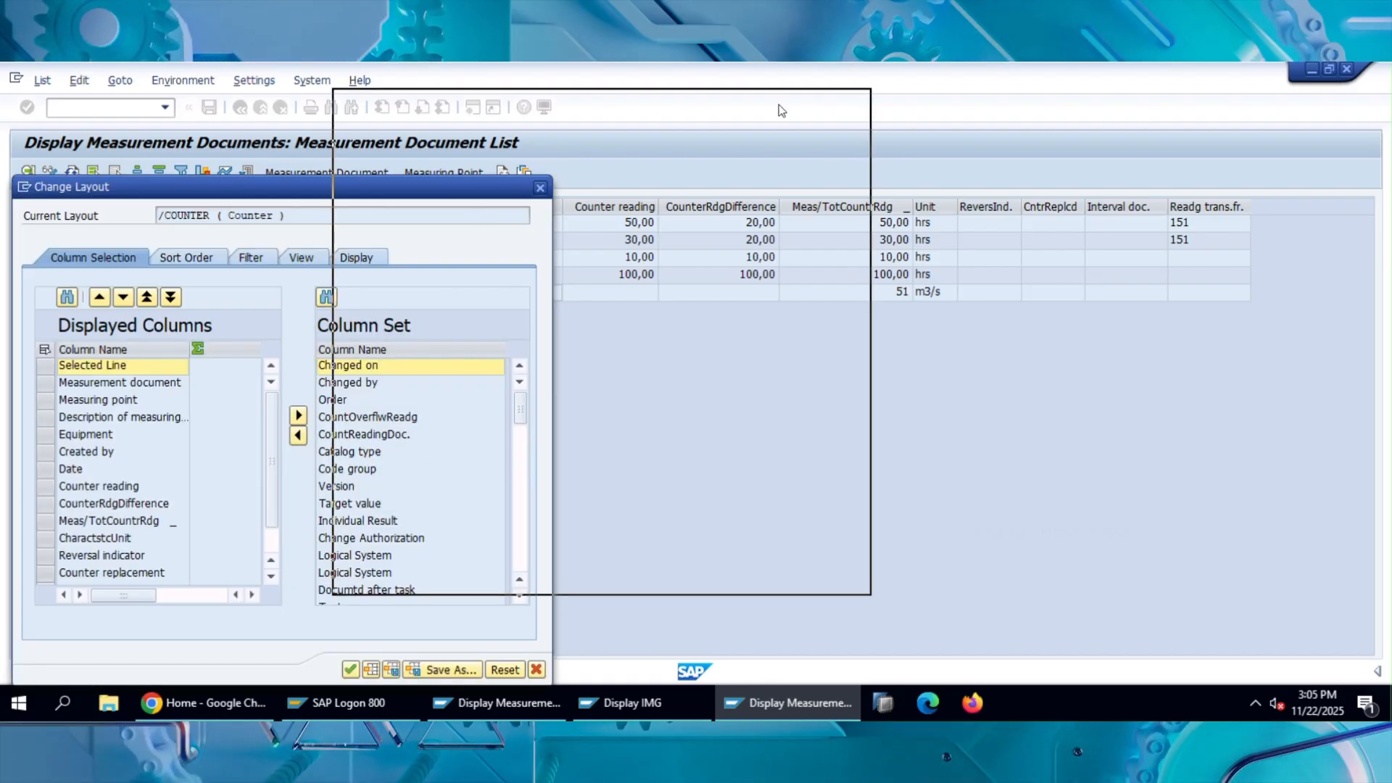
pyautogui.scroll(-1, 672, 341)
pyautogui.scroll(-12, 672, 341)
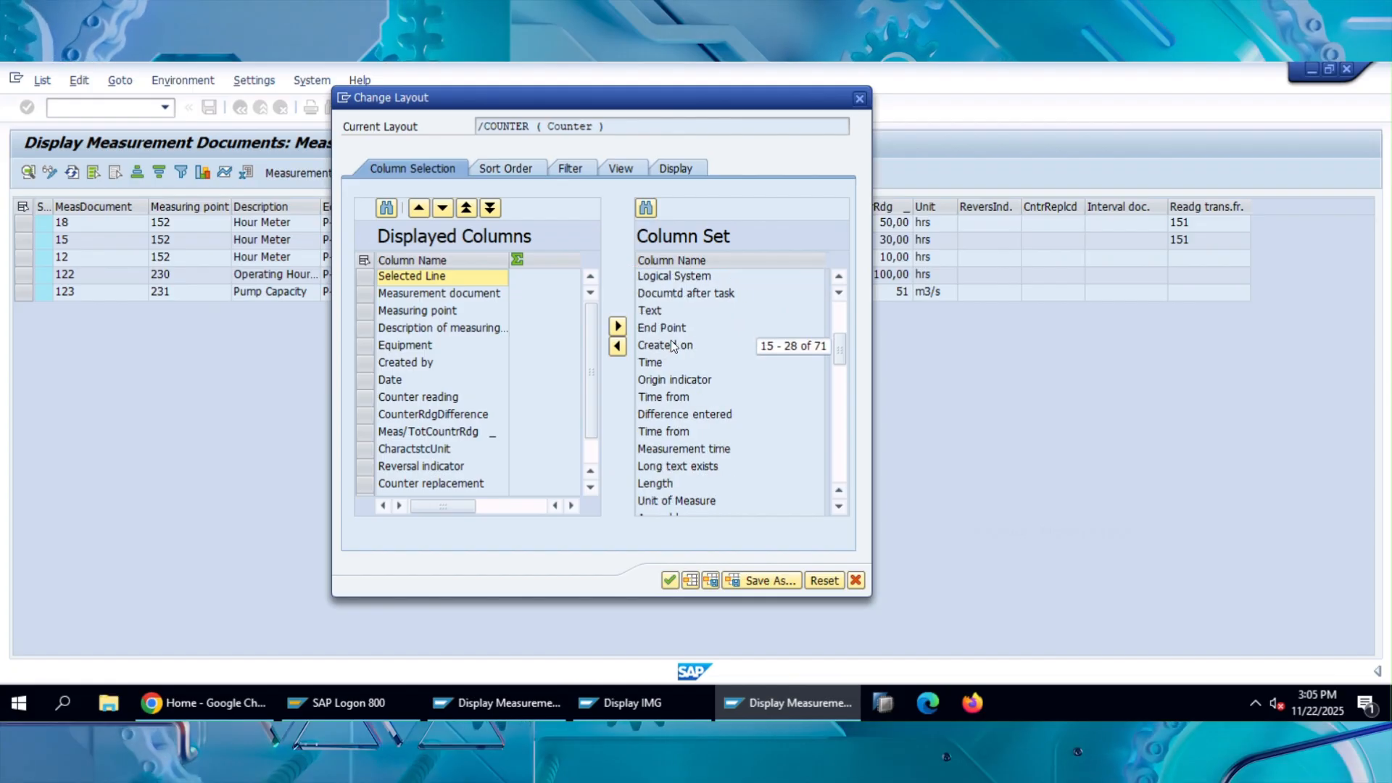
pyautogui.scroll(-7, 699, 433)
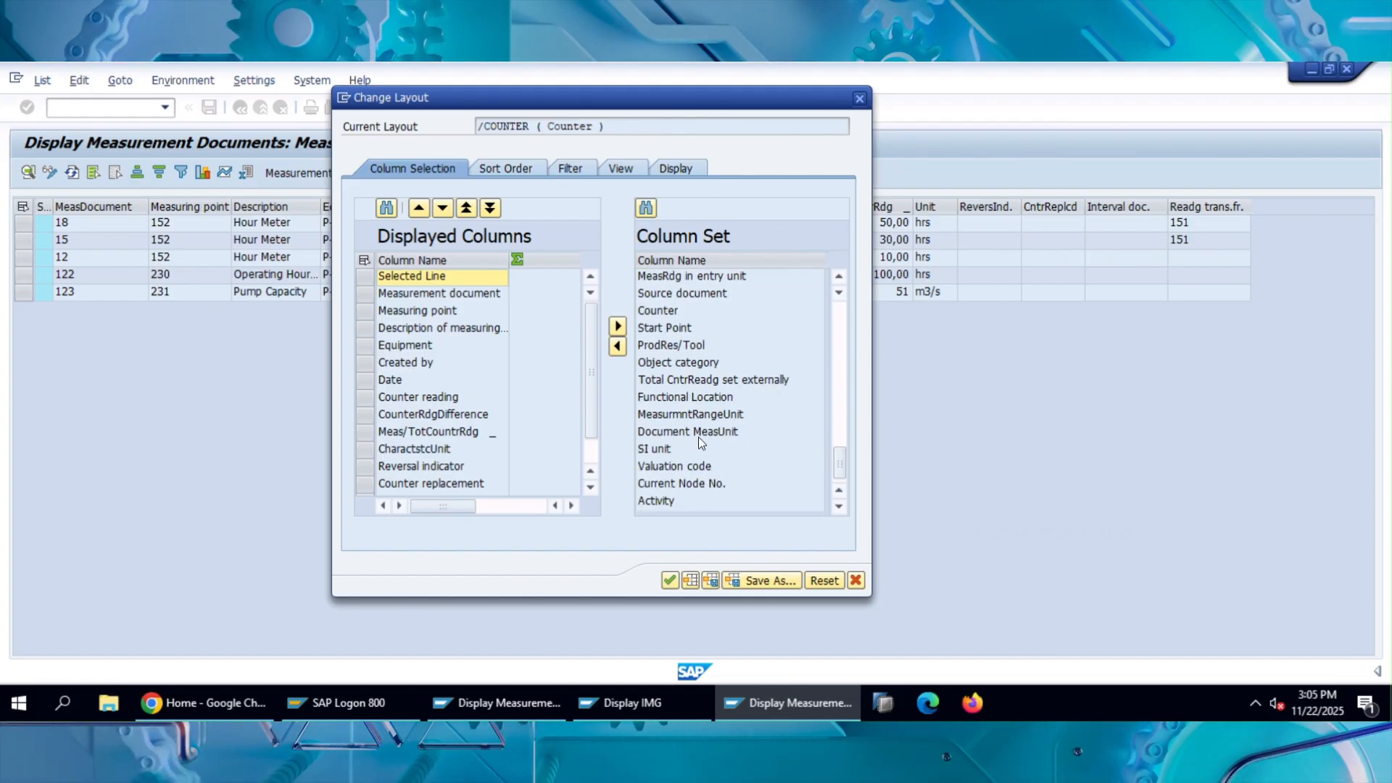
pyautogui.scroll(3, 698, 437)
pyautogui.scroll(18, 699, 437)
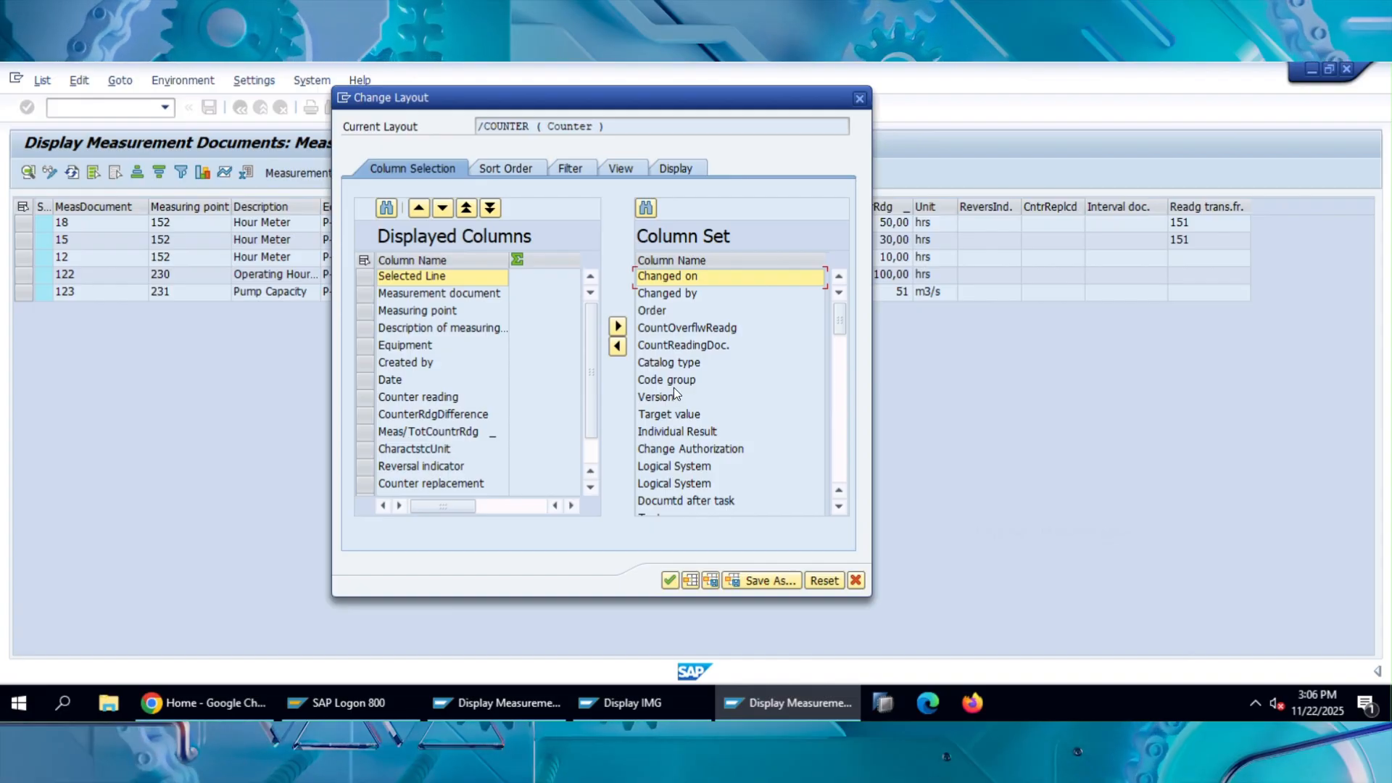
pyautogui.scroll(-7, 671, 395)
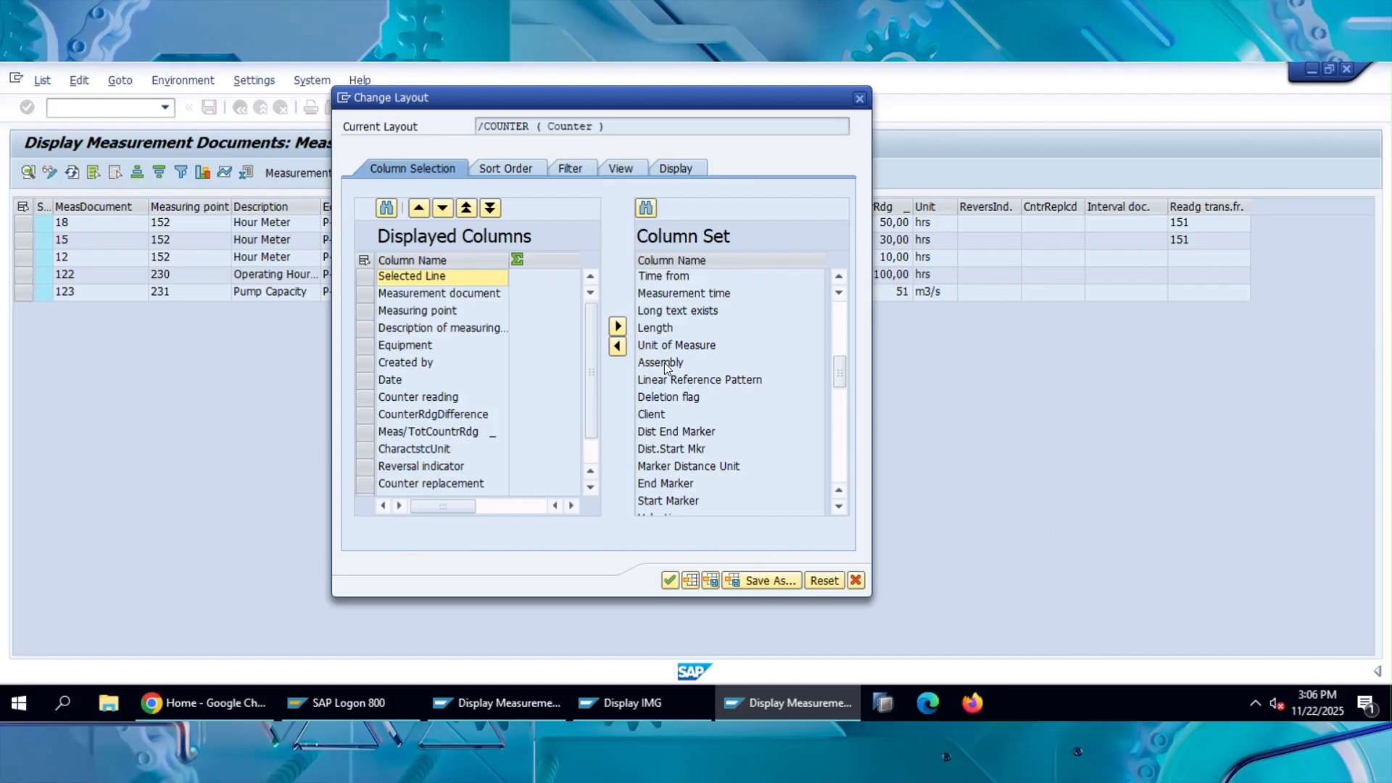
pyautogui.scroll(7, 663, 368)
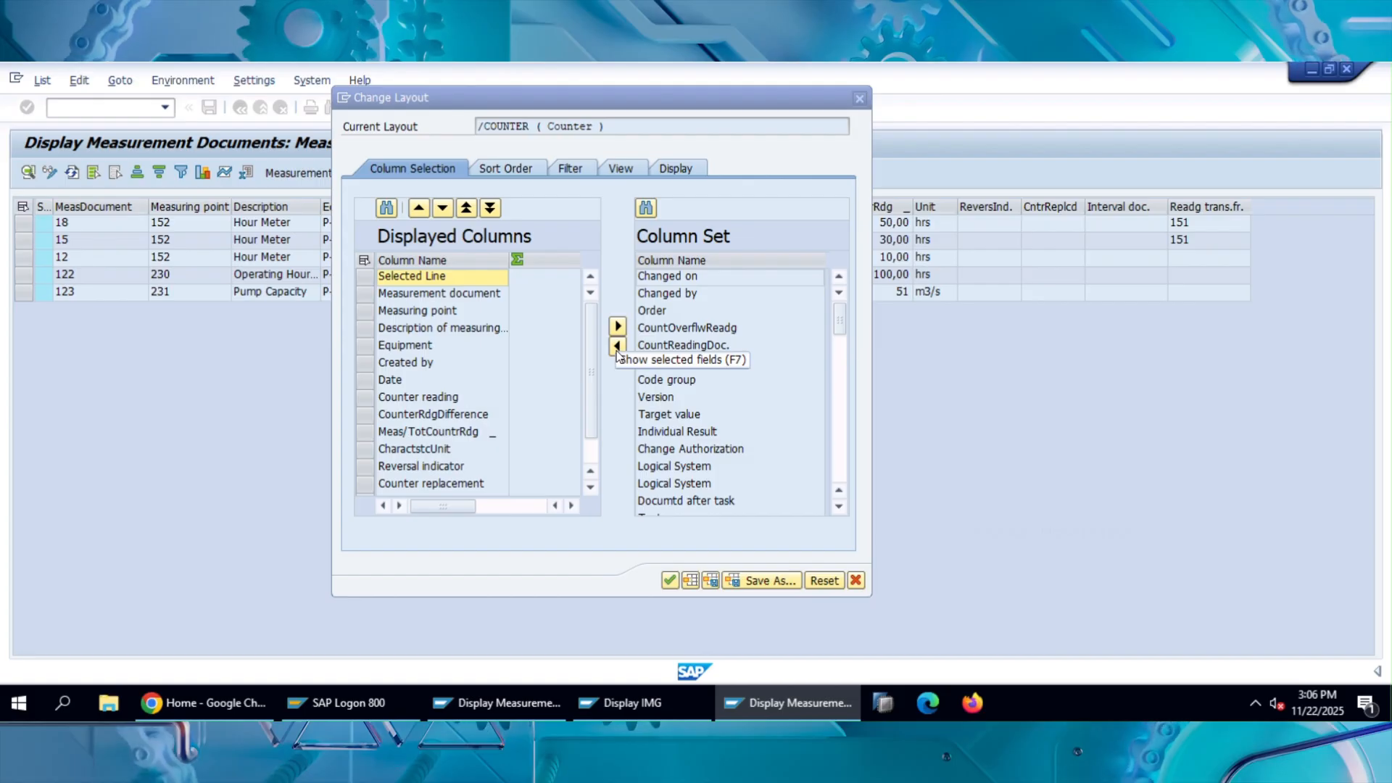
# Add the Changed on and Changed by columns to the displayed columns of the list layout.
pyautogui.click(683, 278)
pyautogui.click(618, 348)
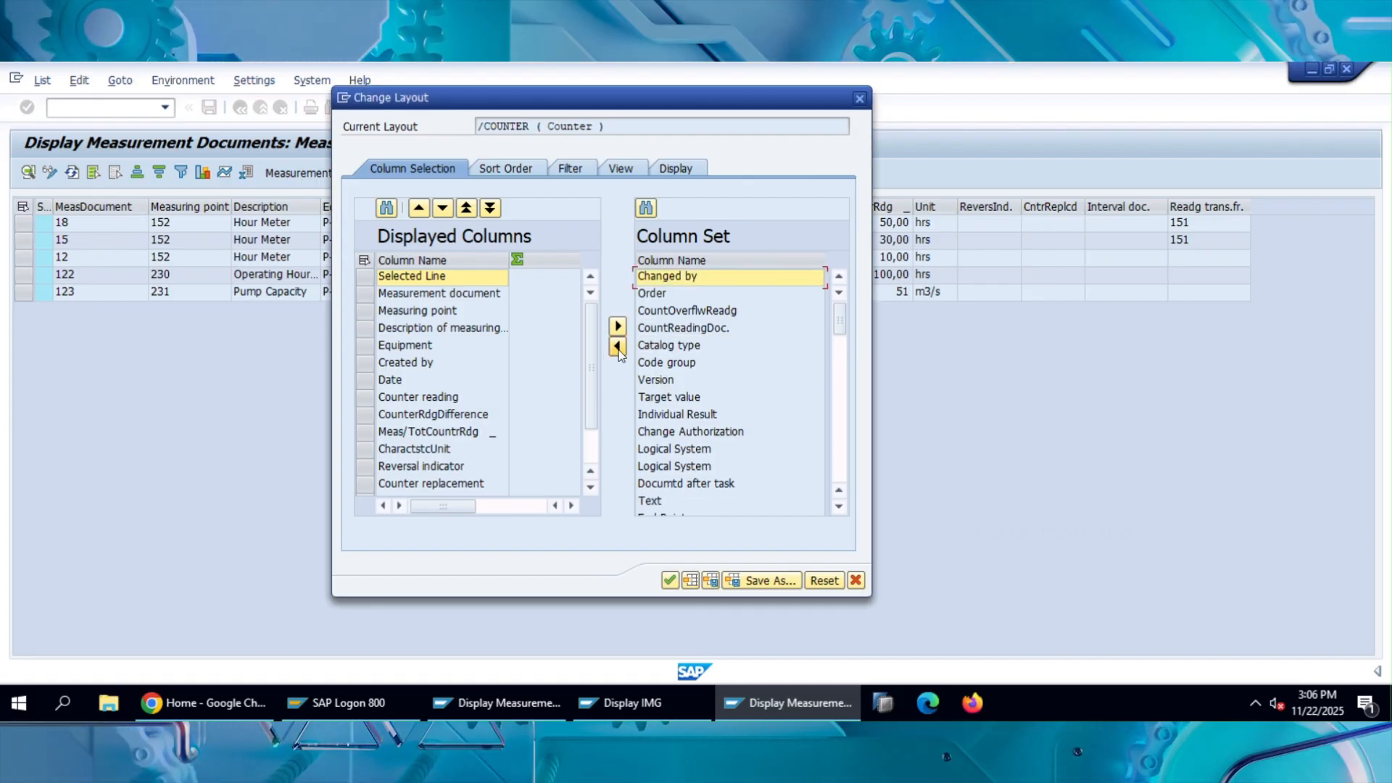
pyautogui.scroll(-1, 441, 401)
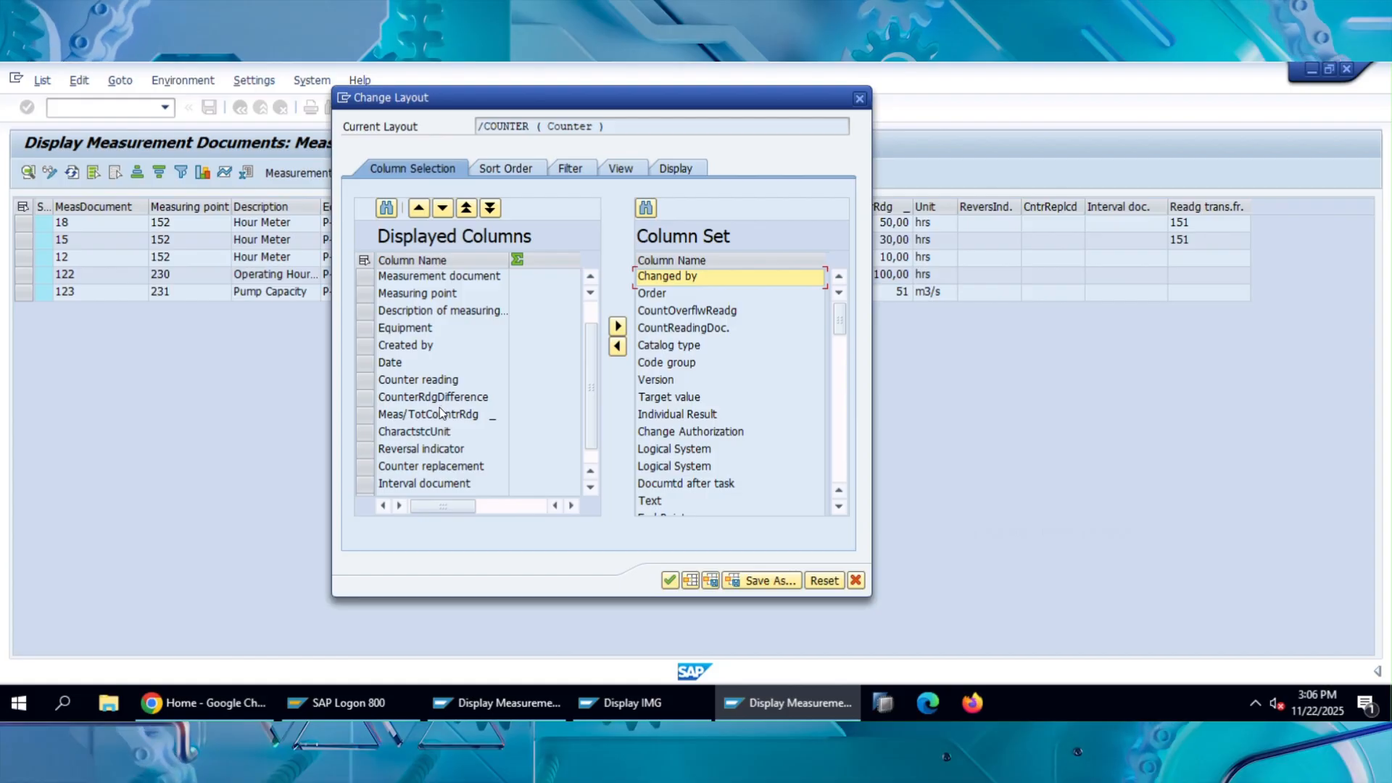
pyautogui.scroll(-2, 435, 435)
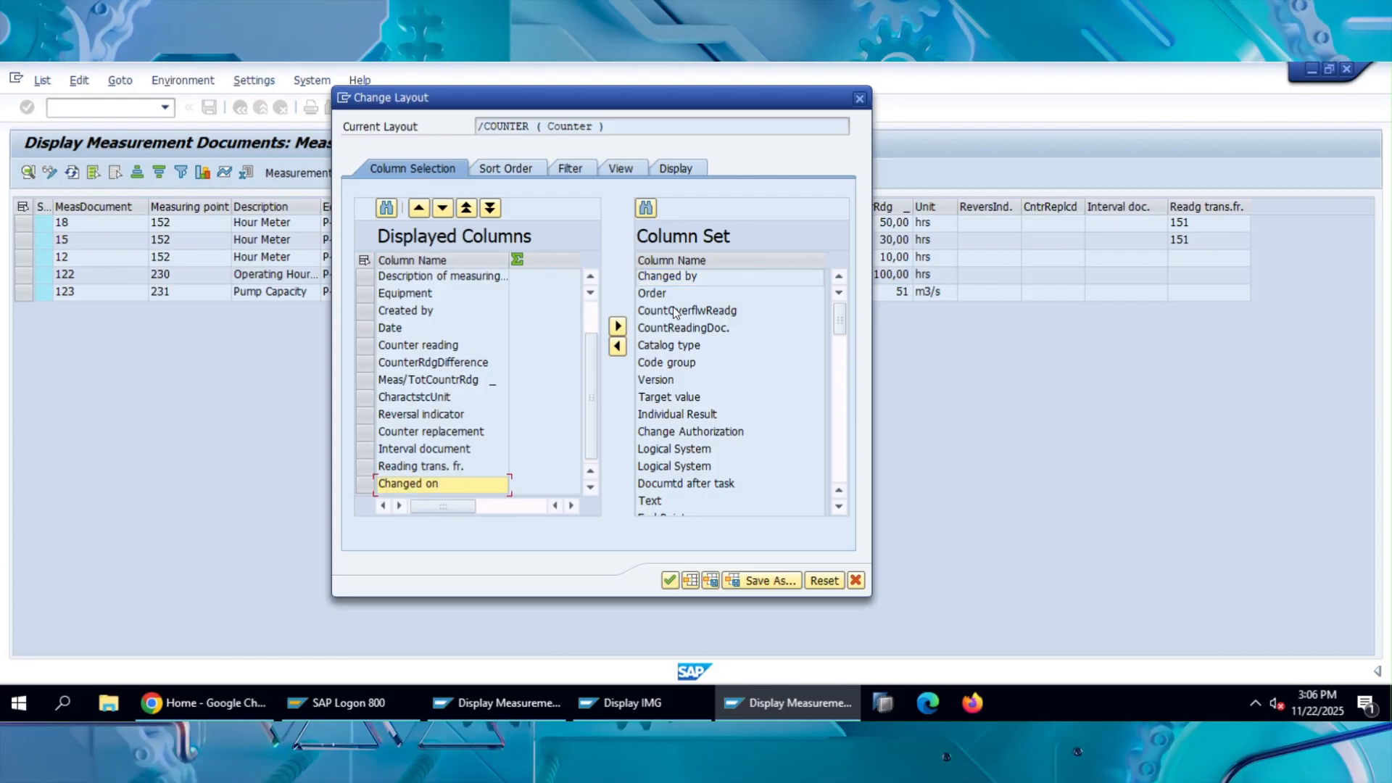
pyautogui.click(618, 347)
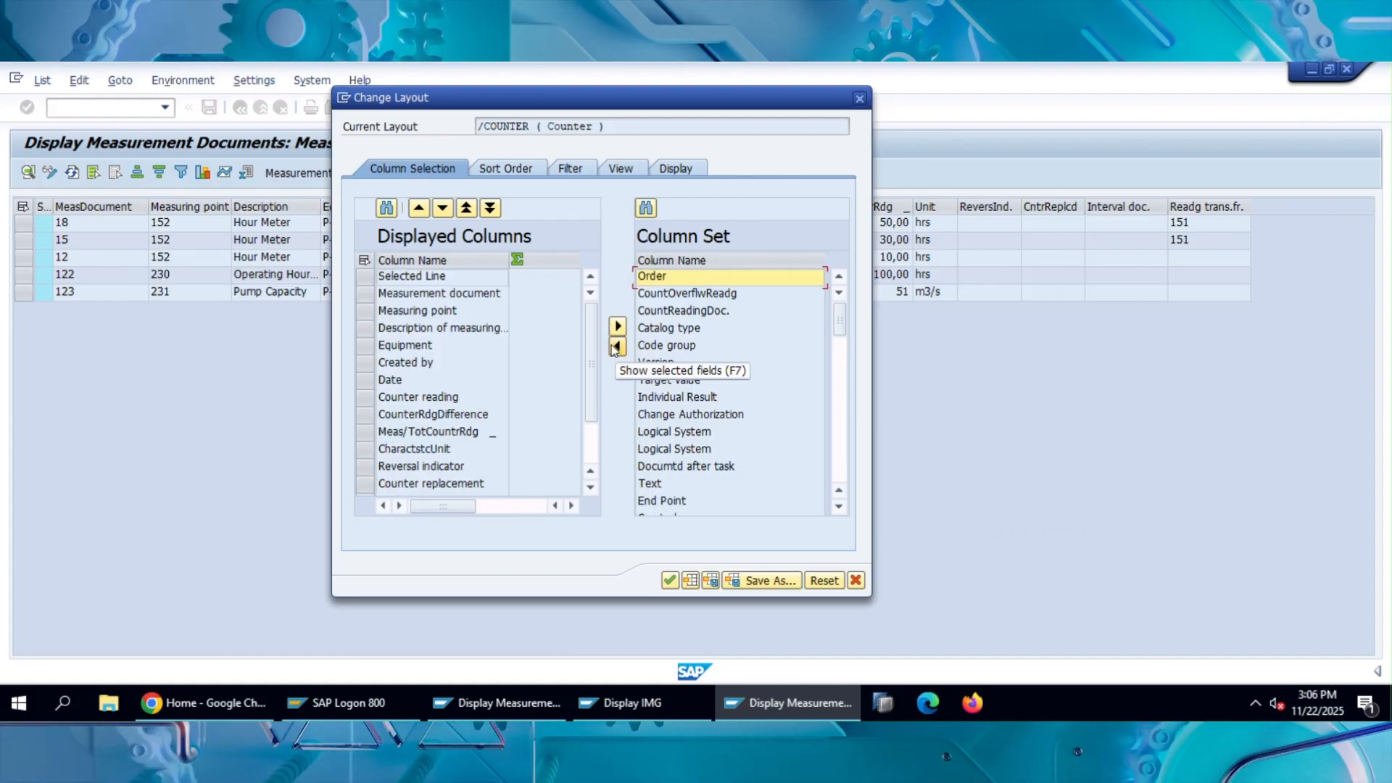
# Sort the available columns alphabetically, and add Code group and Counter to the displayed columns.
pyautogui.doubleClick(725, 259)
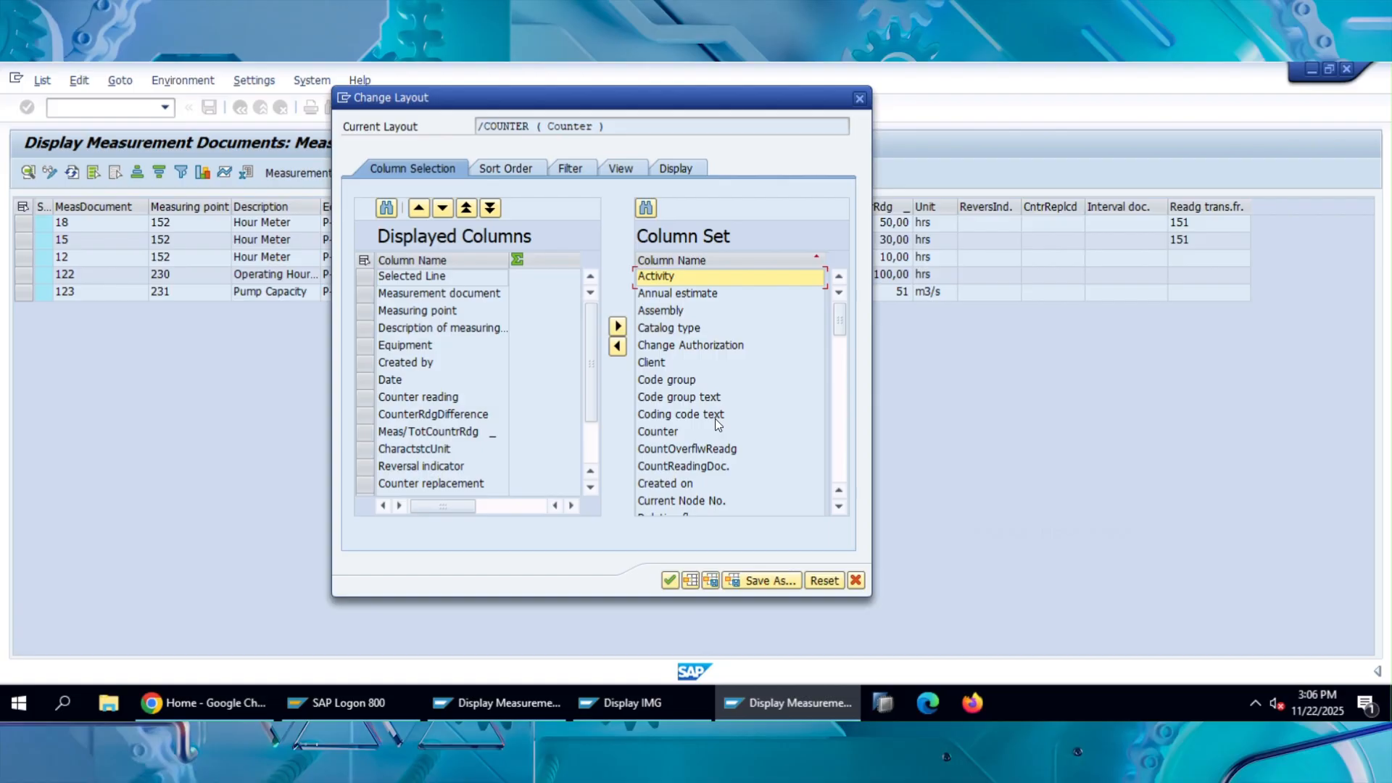
pyautogui.click(669, 385)
pyautogui.click(623, 349)
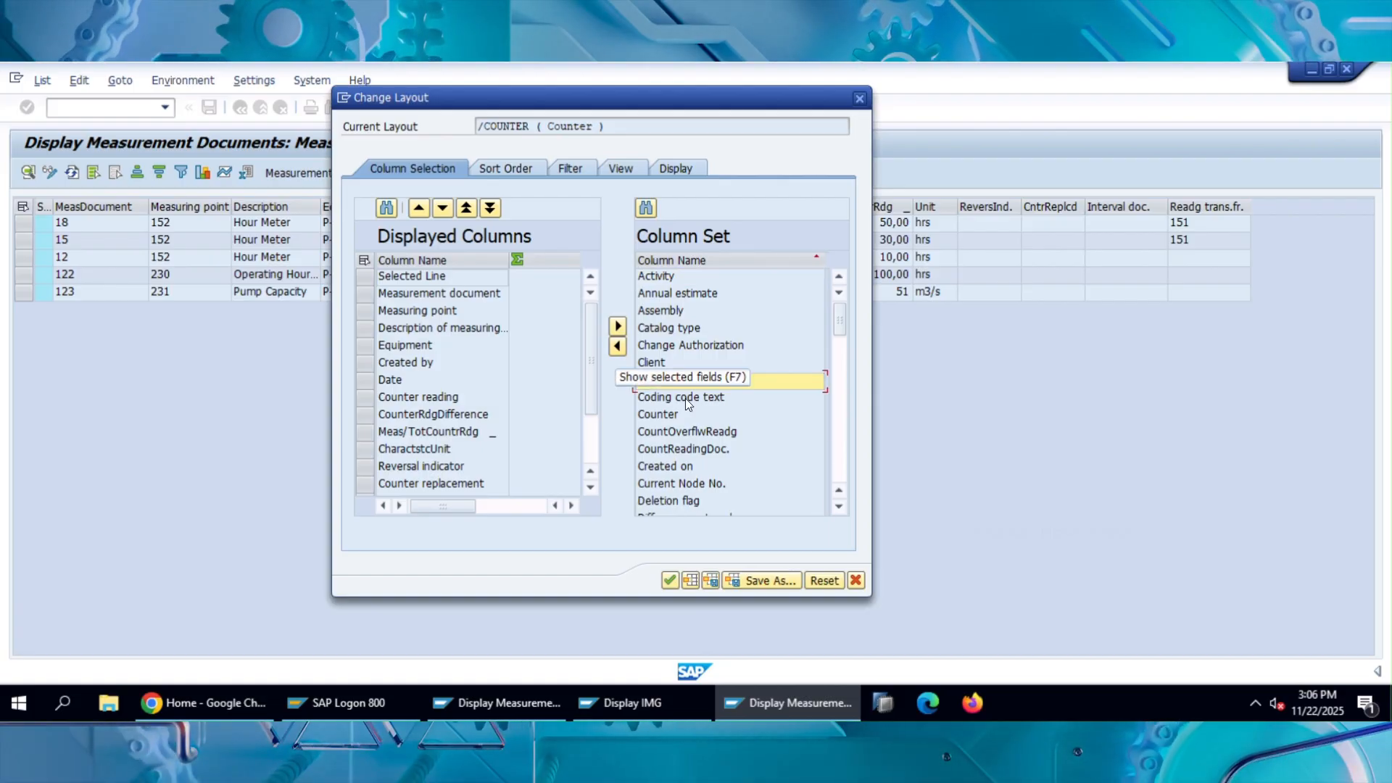
pyautogui.click(659, 417)
pyautogui.click(617, 346)
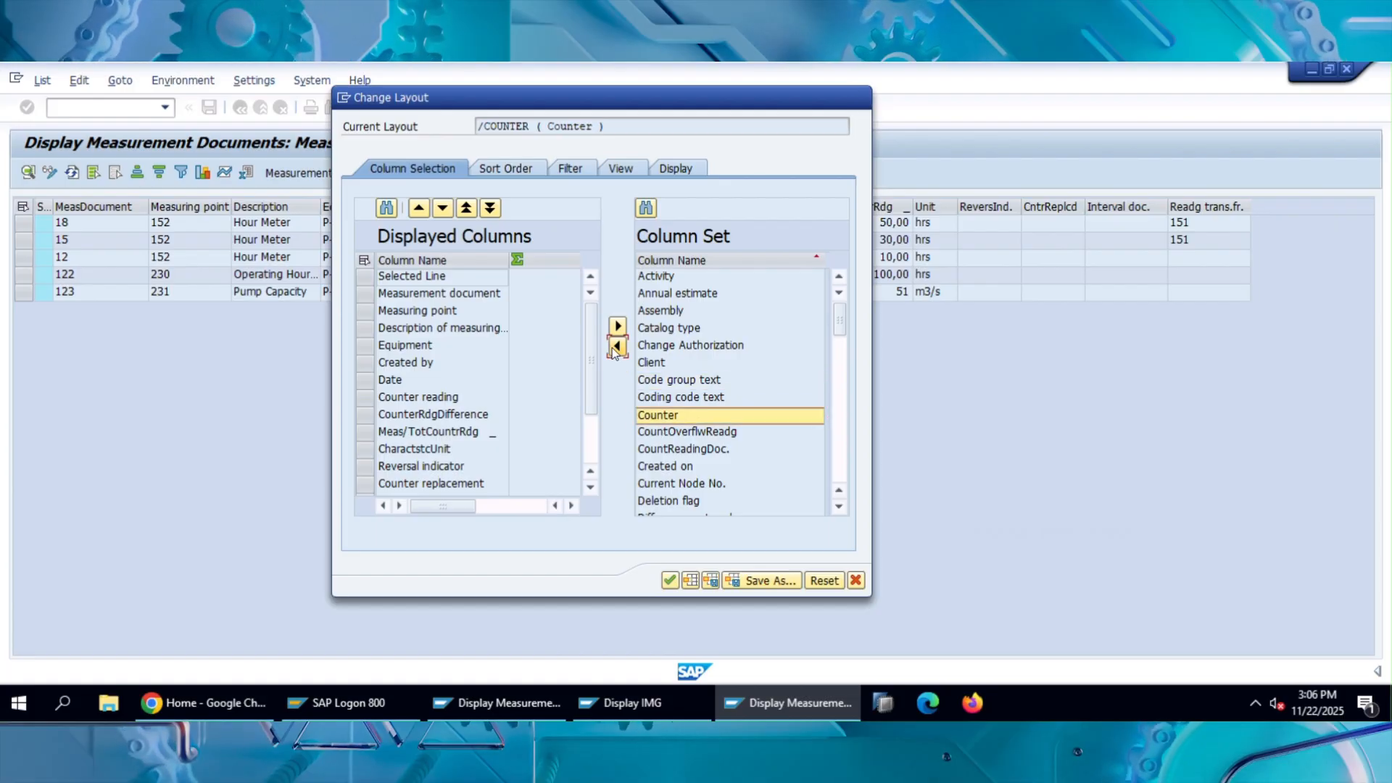
# Add the Valuation code column, apply the changed layout, and check the added columns in the measurement document list.
pyautogui.scroll(-11, 697, 415)
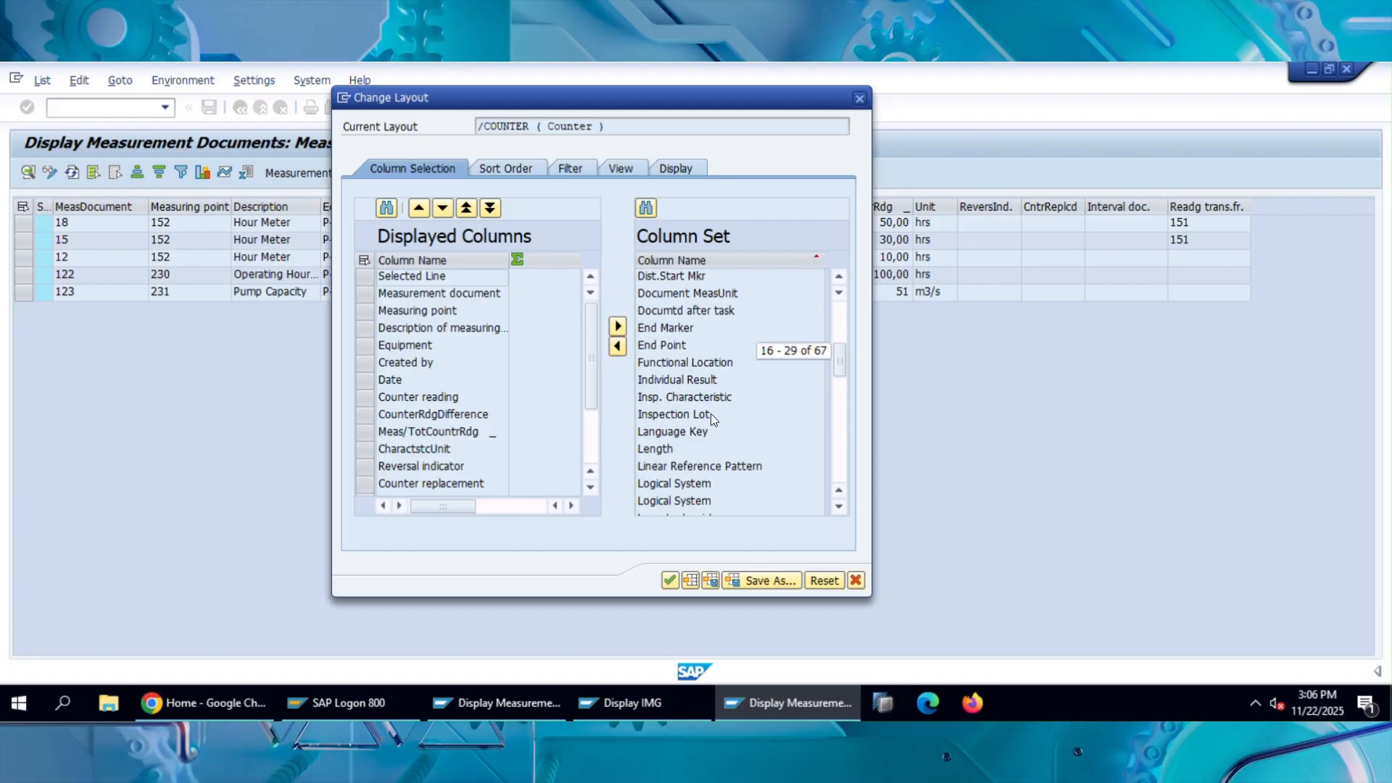
pyautogui.scroll(-2, 714, 407)
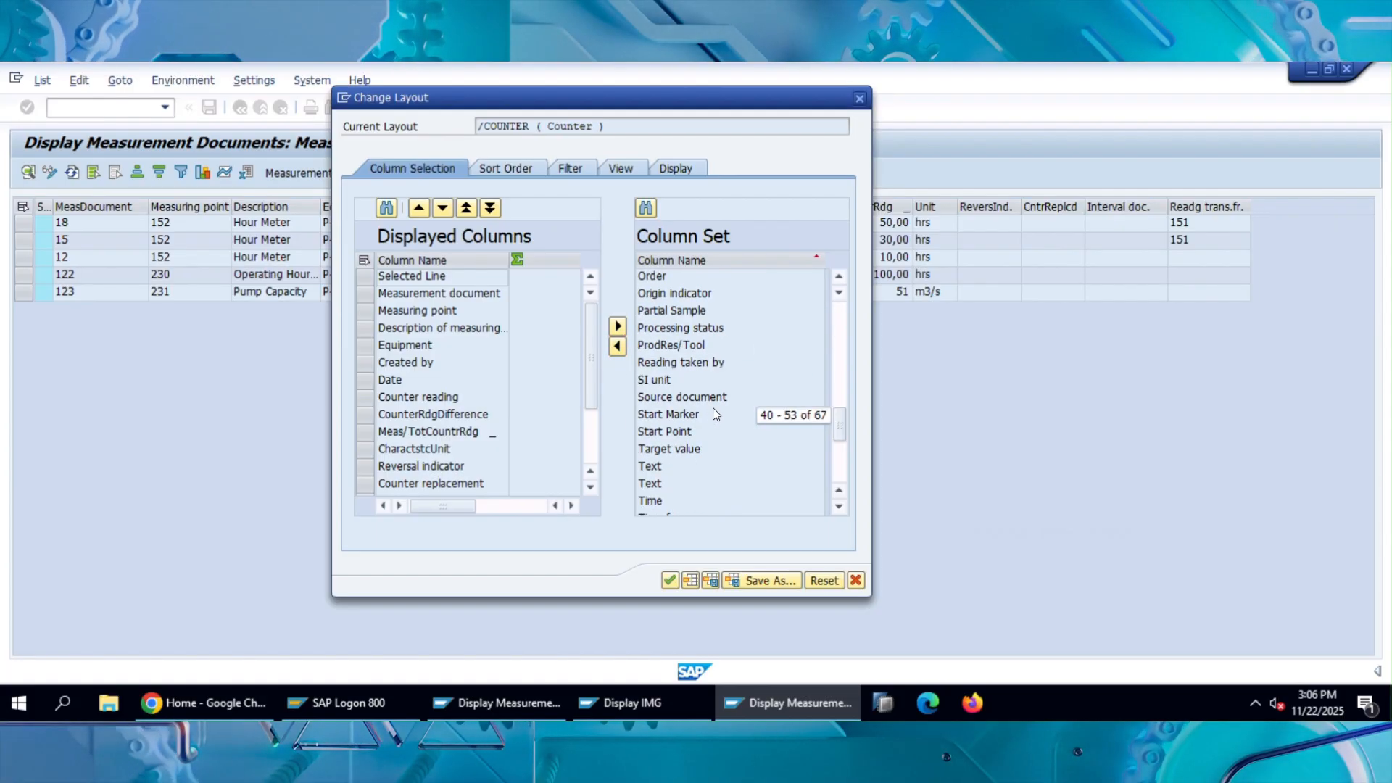
pyautogui.scroll(-5, 712, 408)
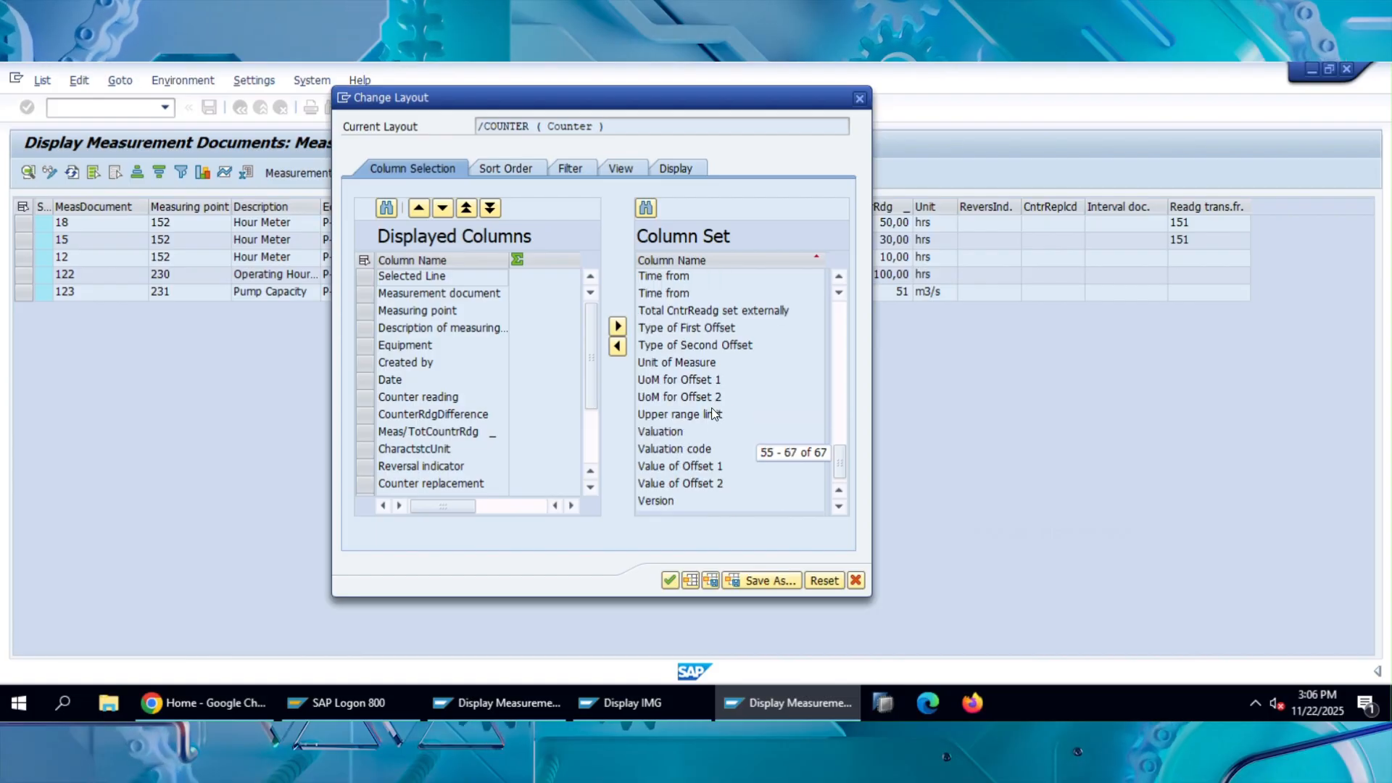
pyautogui.click(652, 449)
pyautogui.click(622, 350)
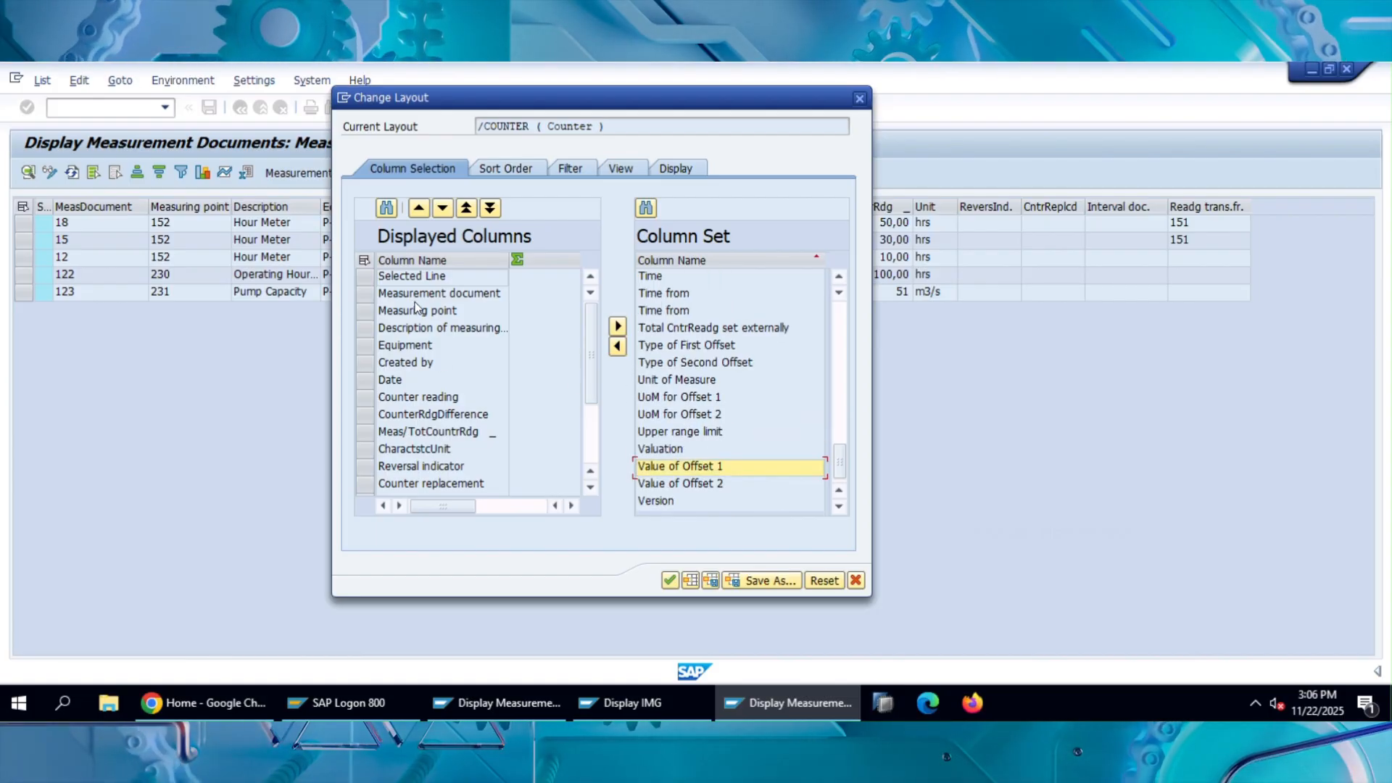
pyautogui.click(671, 580)
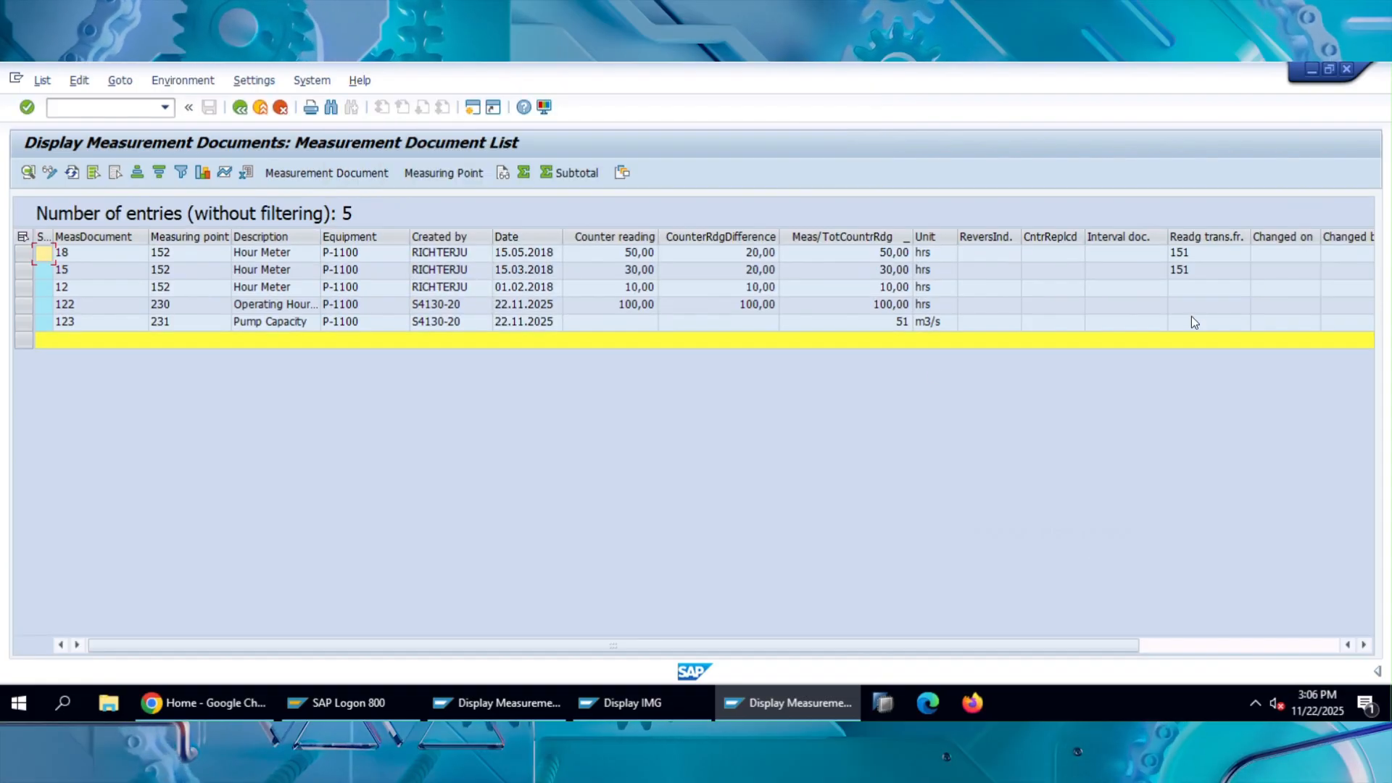
pyautogui.click(1236, 644)
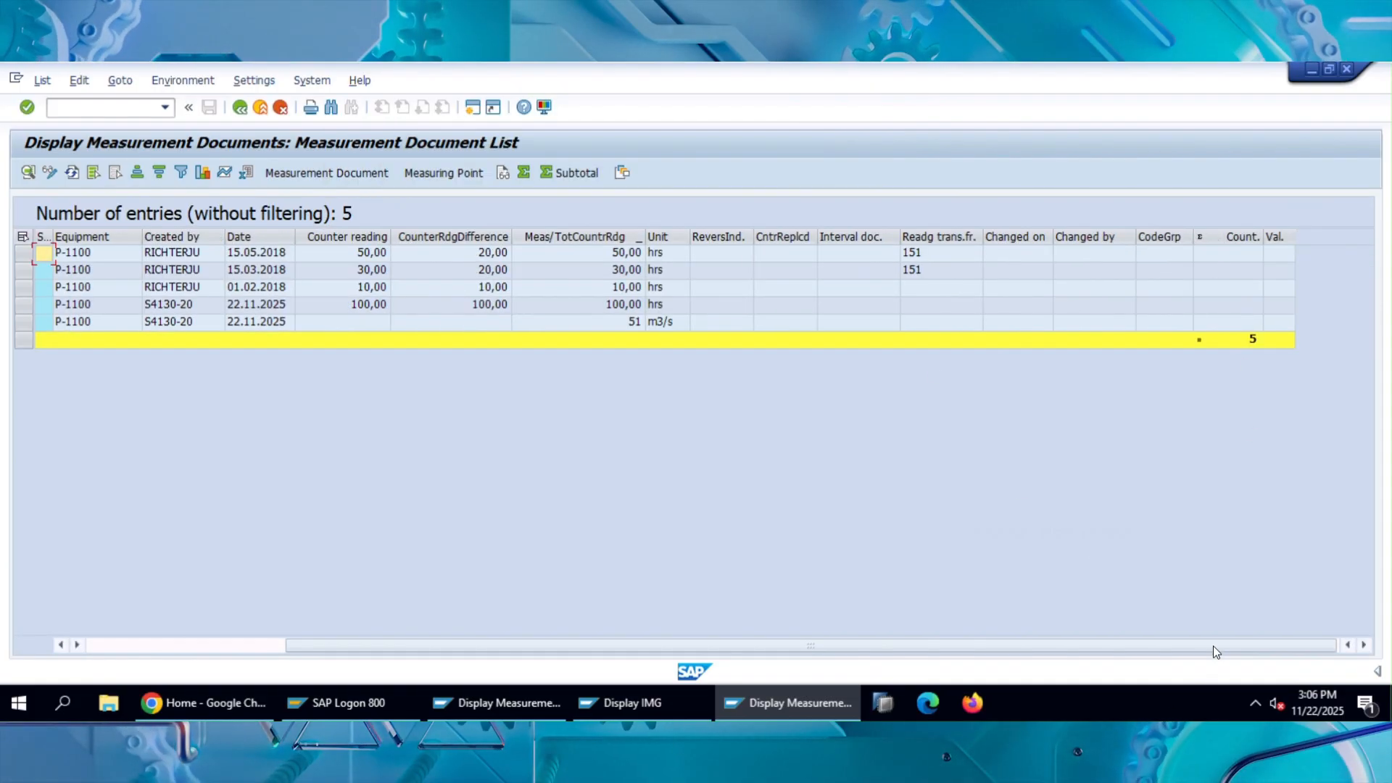
pyautogui.moveTo(1212, 645); pyautogui.dragTo(792, 653)
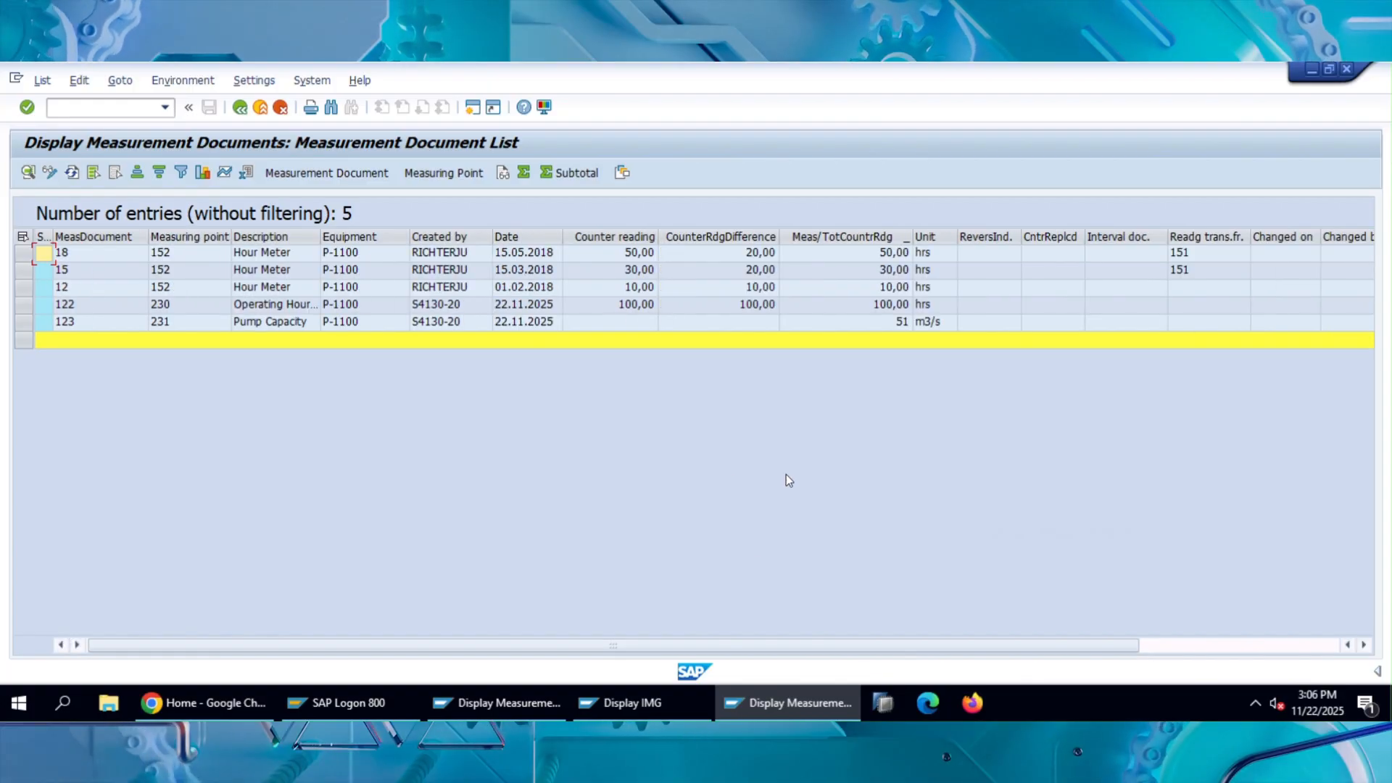
# Leave the measurement document list, start transaction IK07, and display the list of measuring points for equipment P-1100.
pyautogui.click(240, 107)
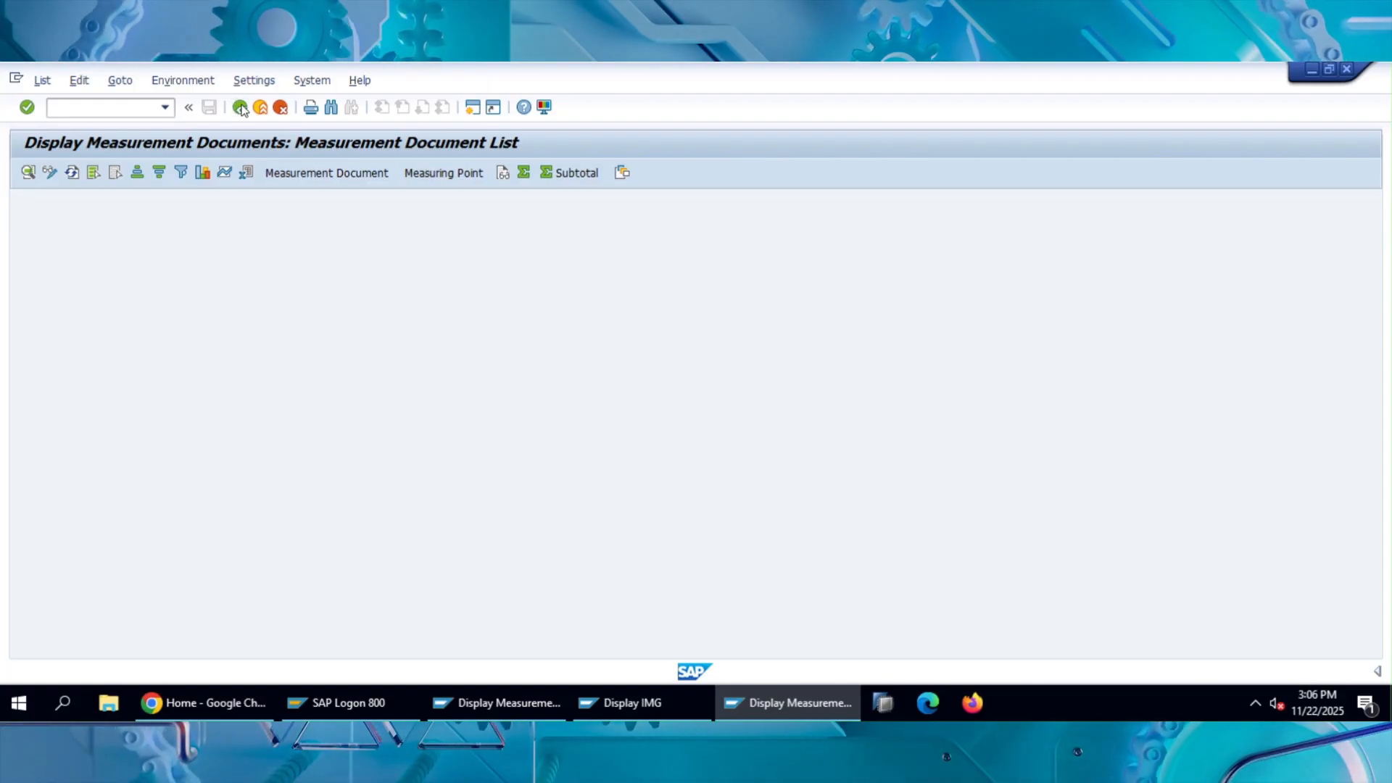
pyautogui.click(239, 107)
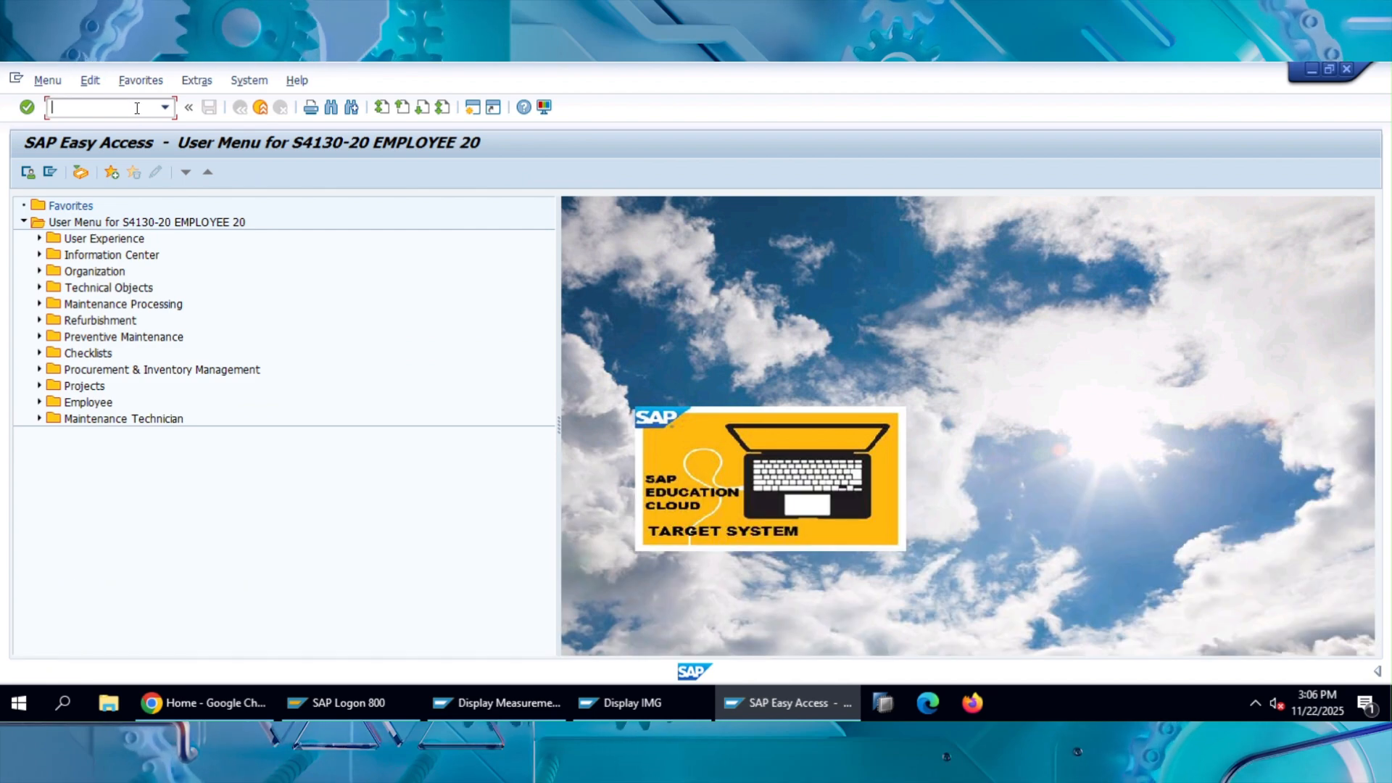
pyautogui.write('ik16')
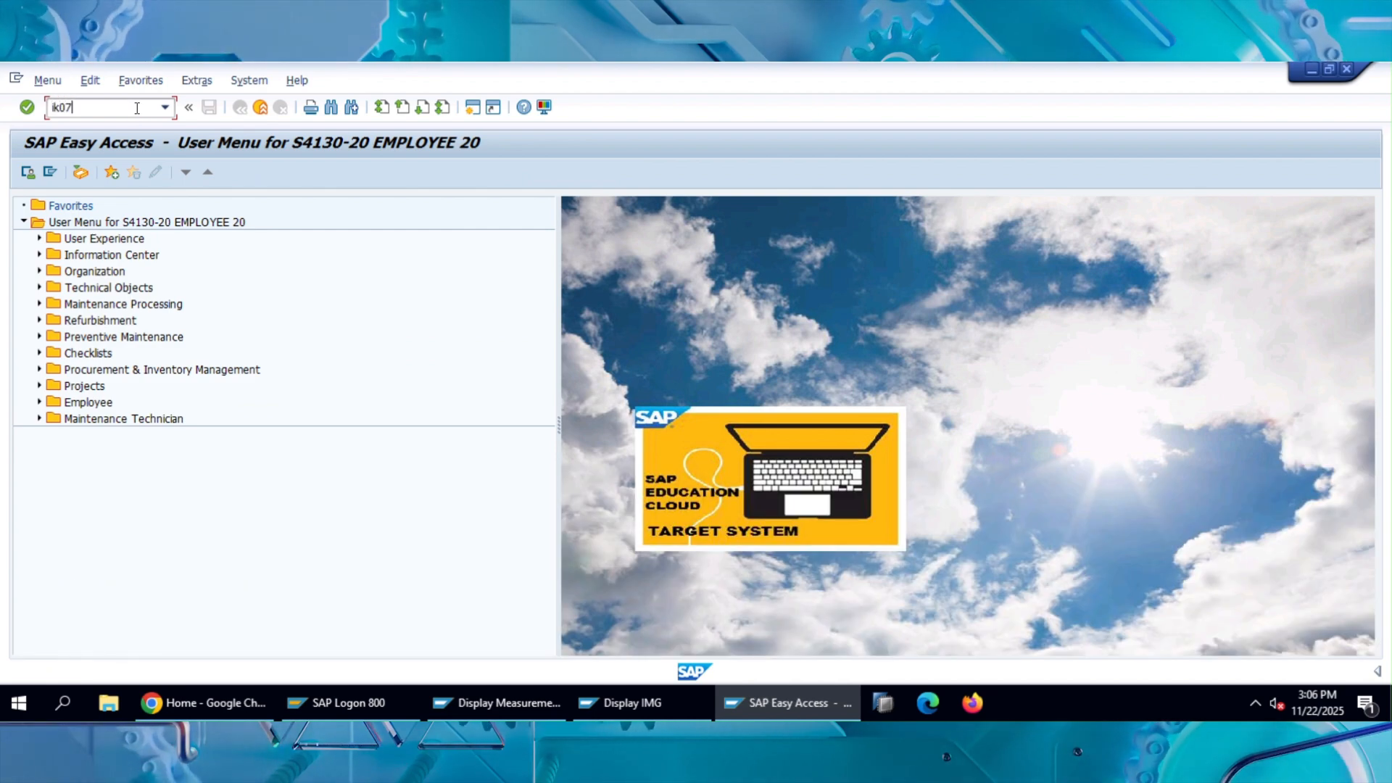
pyautogui.press('Return')
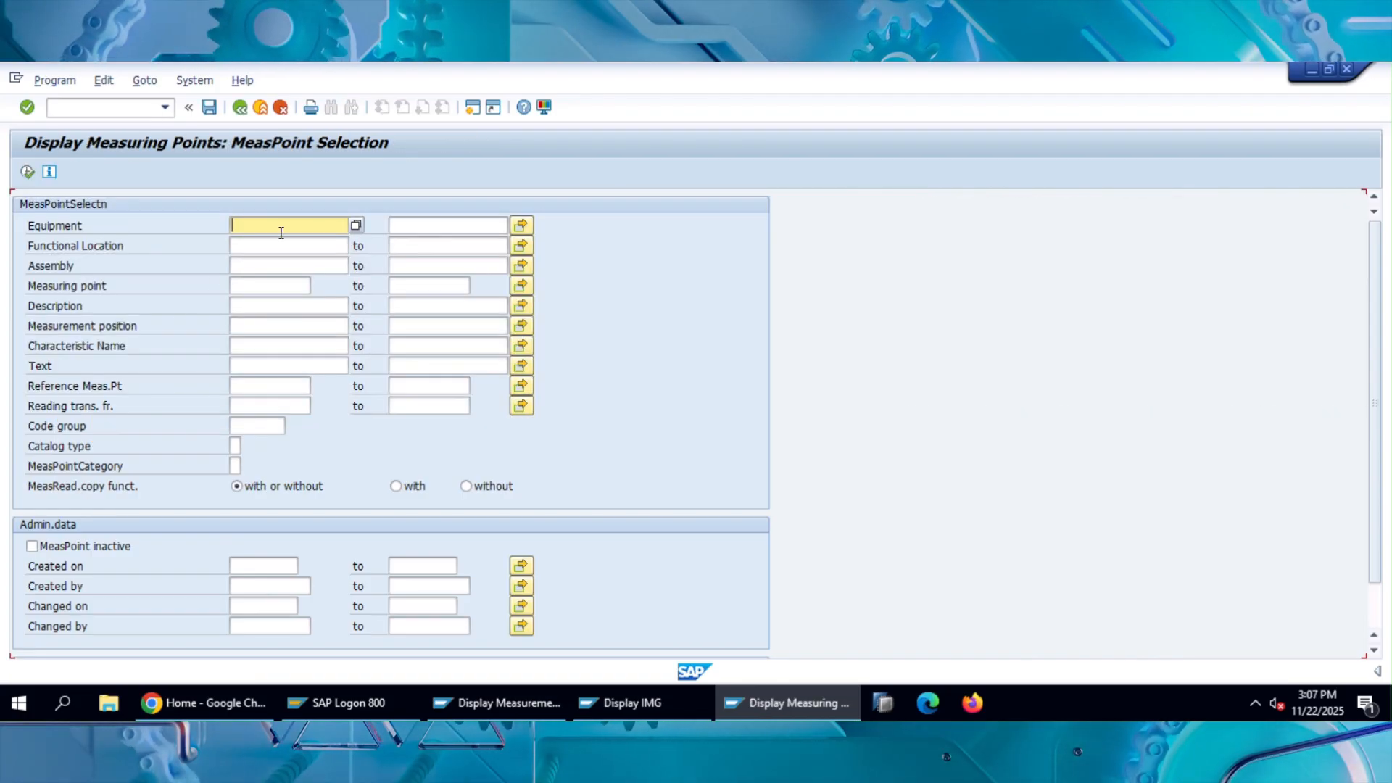
pyautogui.write('p')
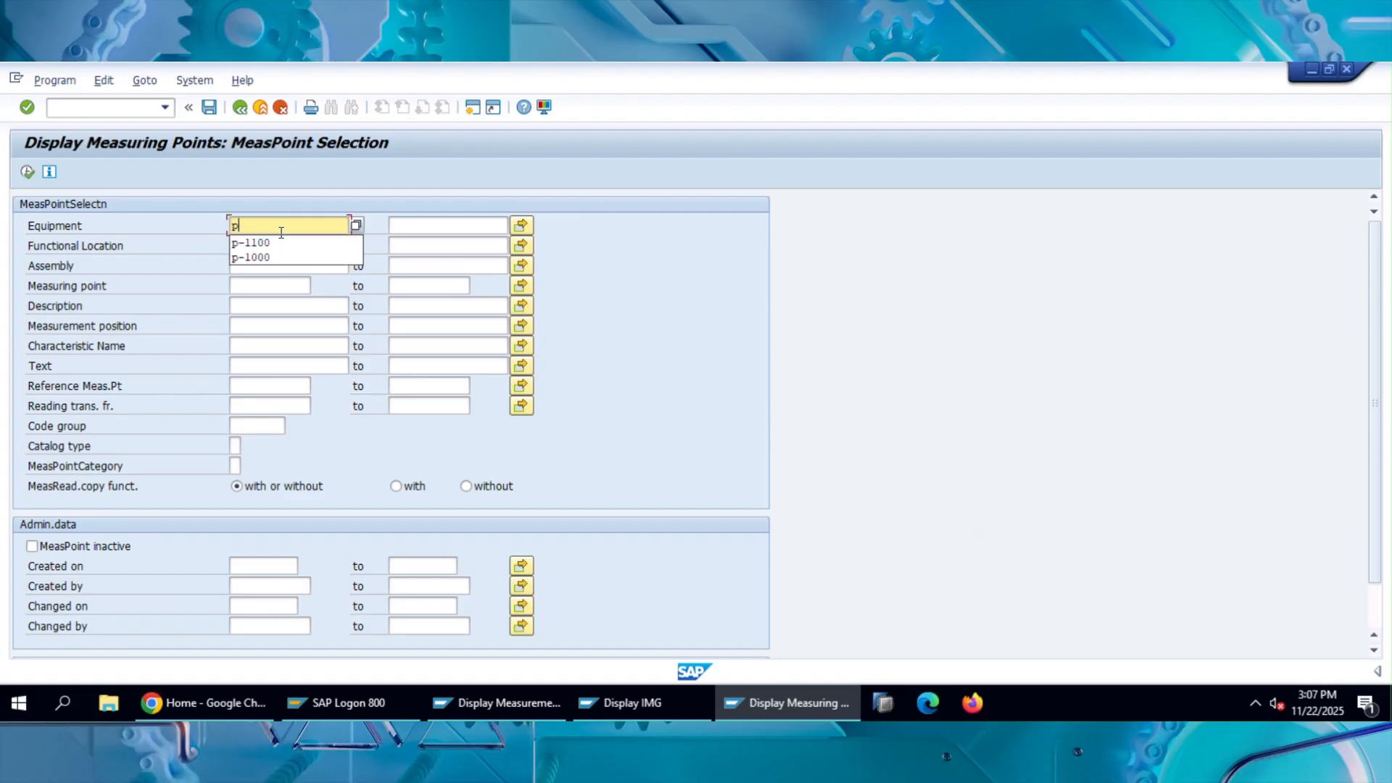
pyautogui.write('-1100')
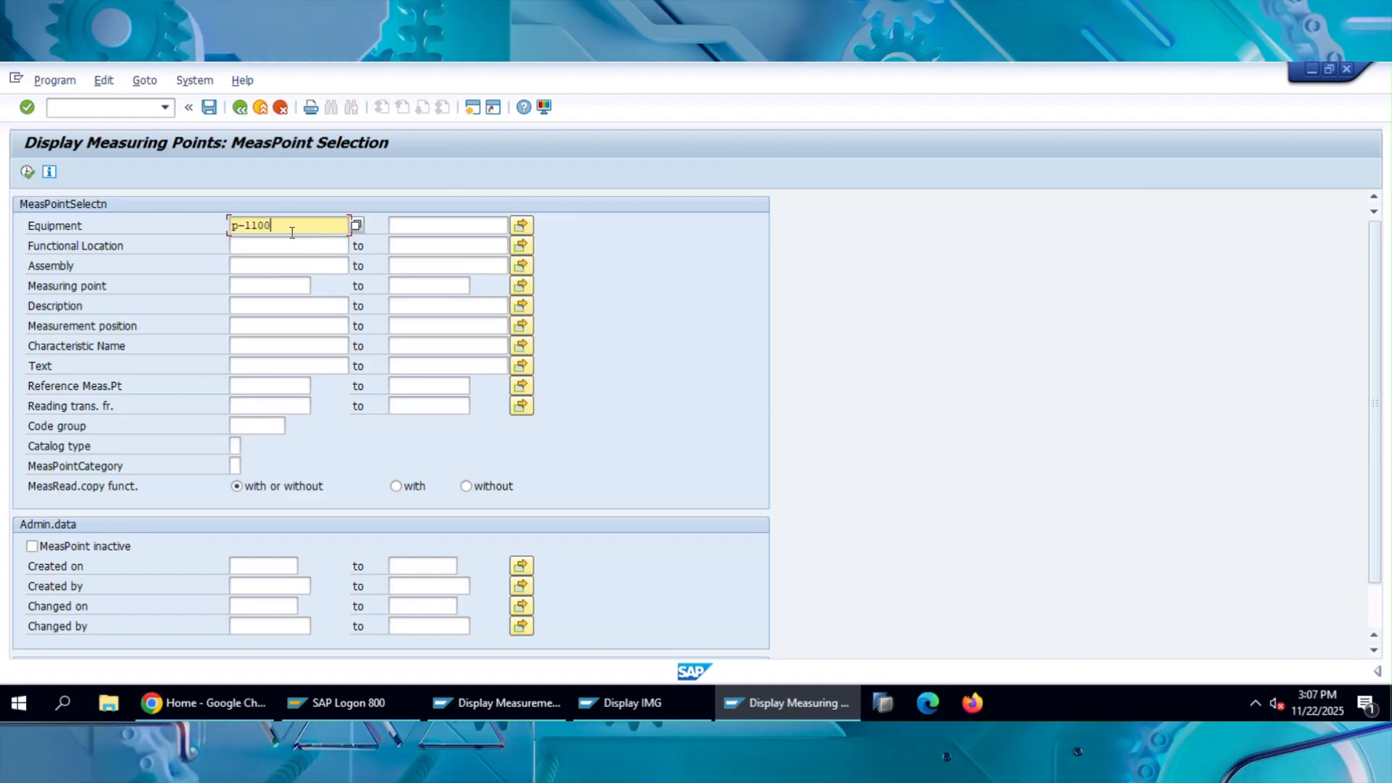
pyautogui.click(26, 172)
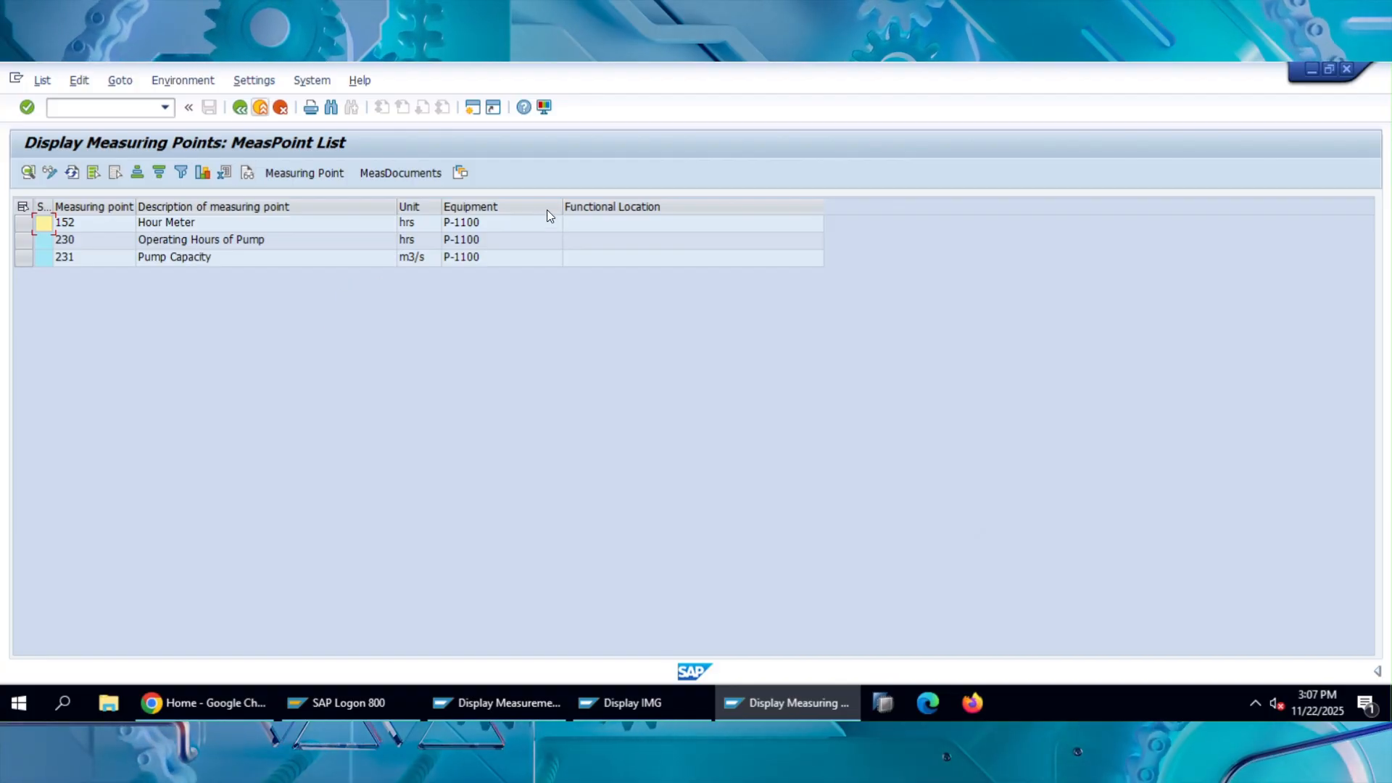
# Open the layout settings of the measuring point list and look through the columns available to add.
pyautogui.click(460, 174)
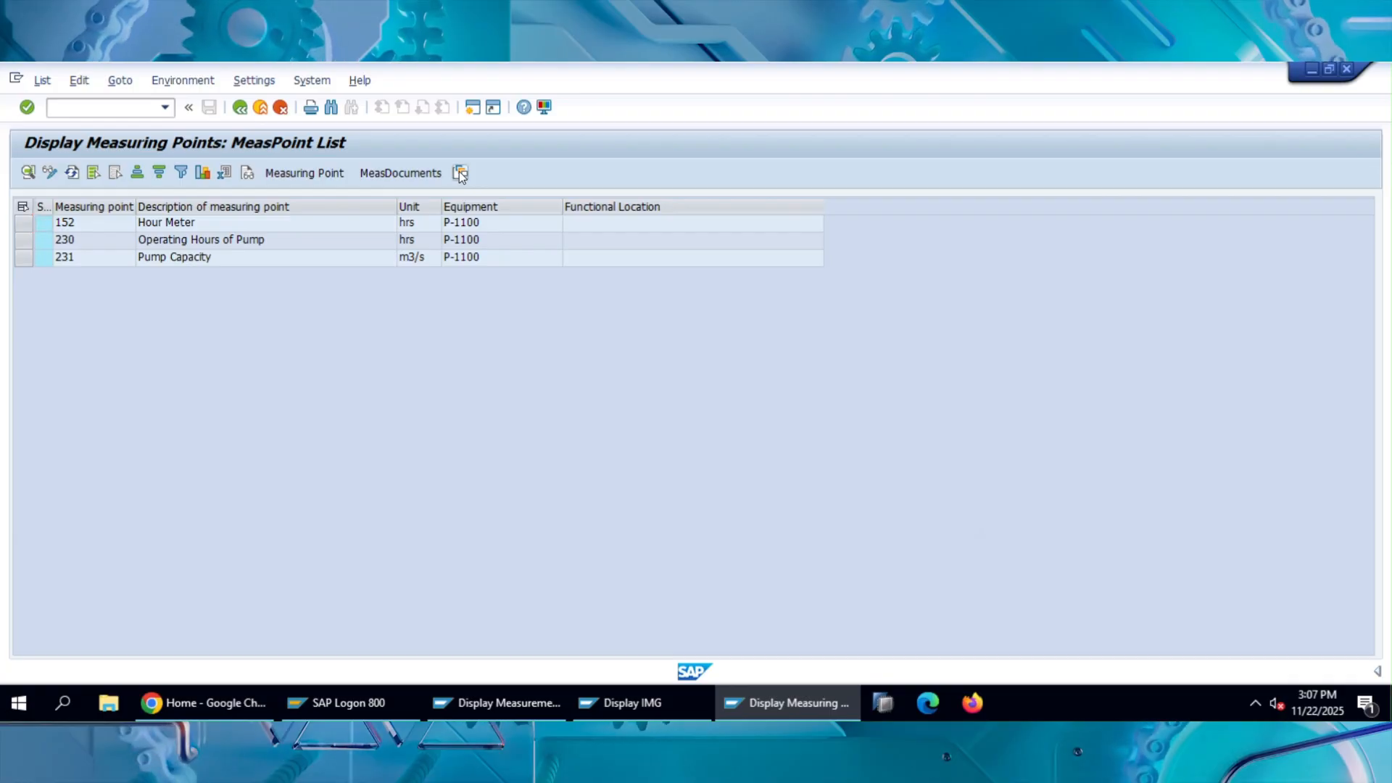
pyautogui.scroll(-8, 416, 464)
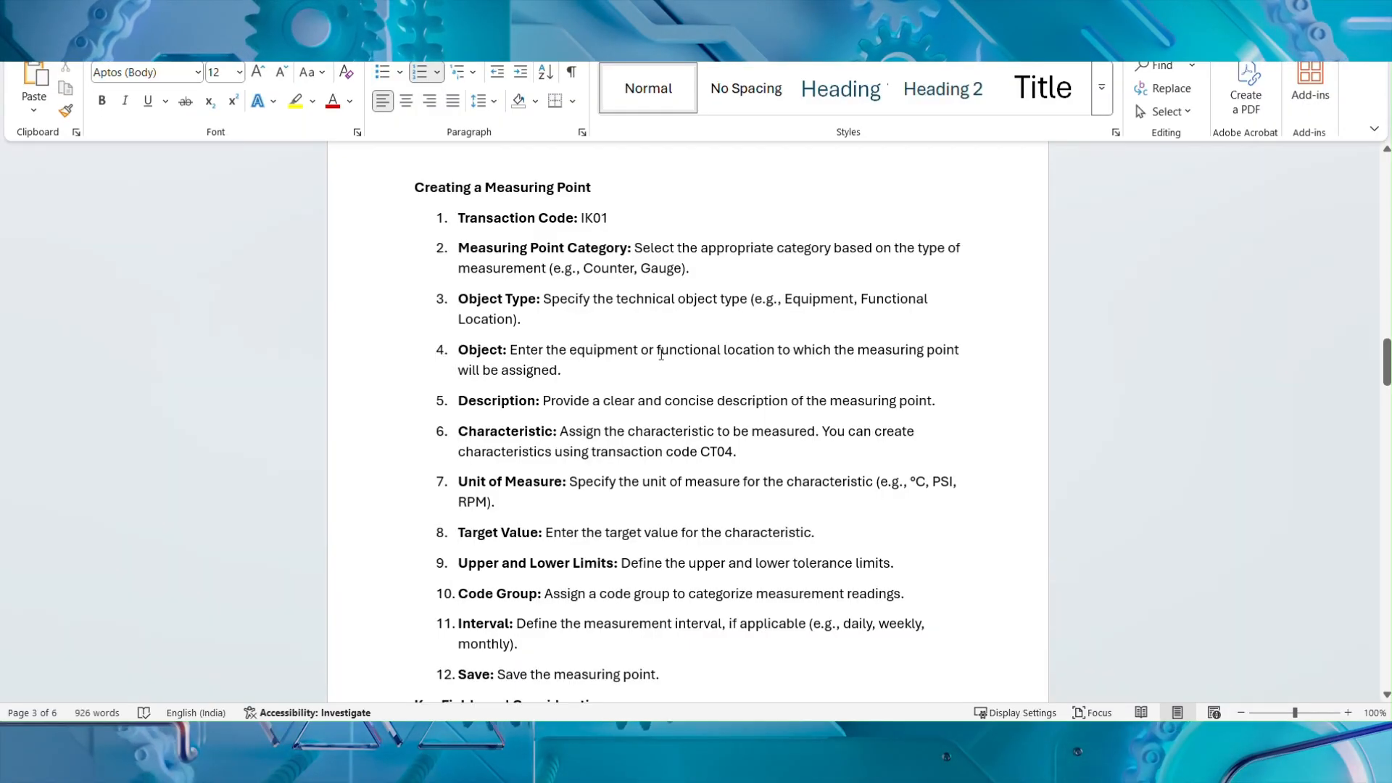
pyautogui.scroll(-4, 613, 421)
pyautogui.scroll(-3, 612, 421)
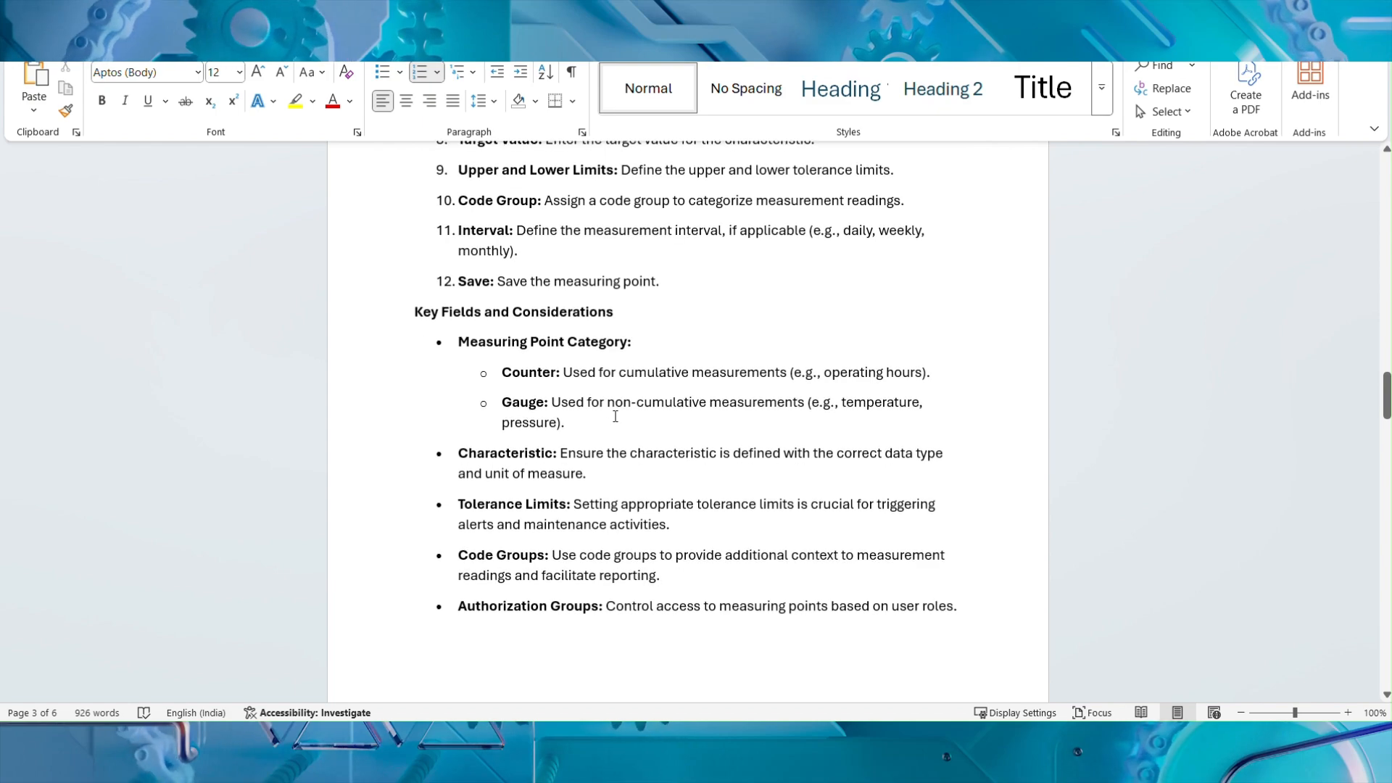
# Switch to the Word document and read its sections from Recording Measurement Readings through Reporting and Analysis, Best Practices and Conclusion.
pyautogui.scroll(-10, 653, 501)
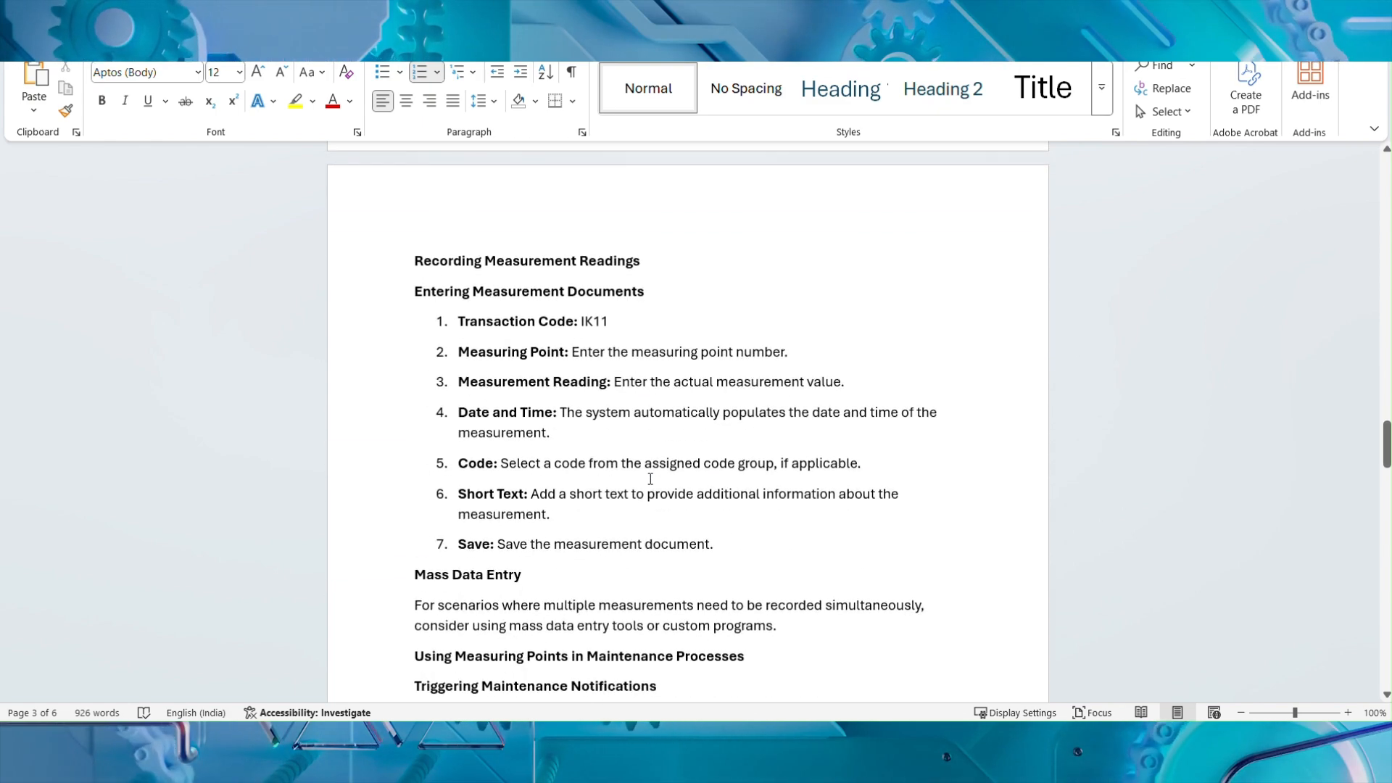
pyautogui.scroll(-4, 651, 480)
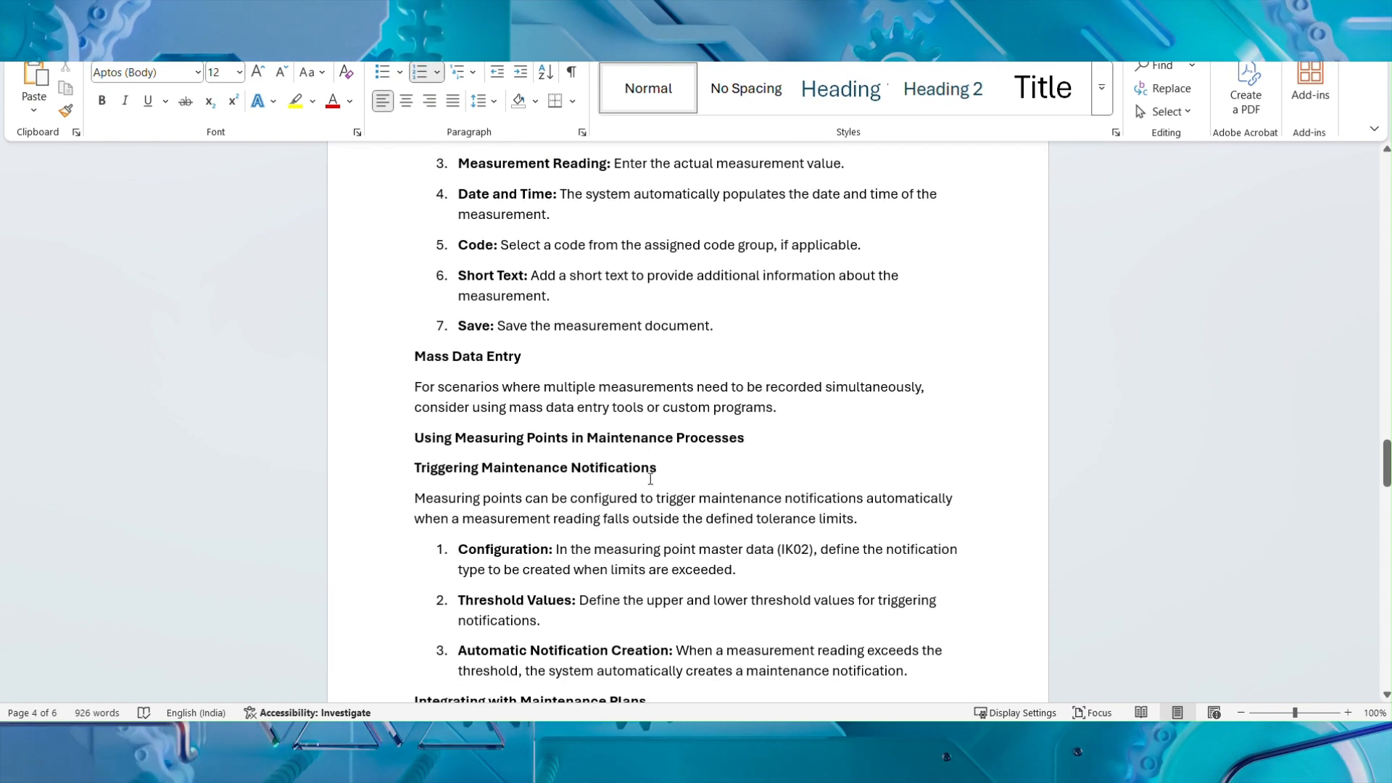
pyautogui.scroll(-2, 650, 478)
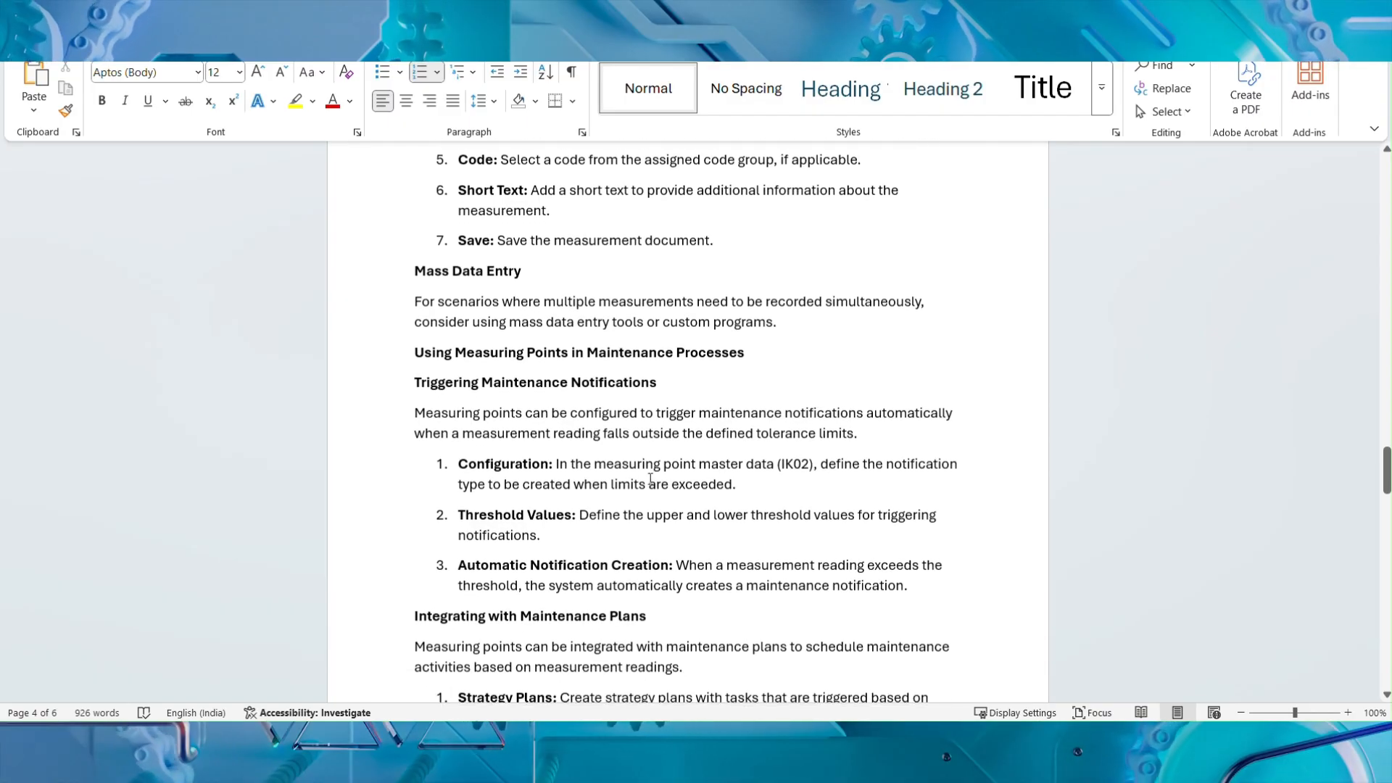
pyautogui.scroll(-5, 651, 479)
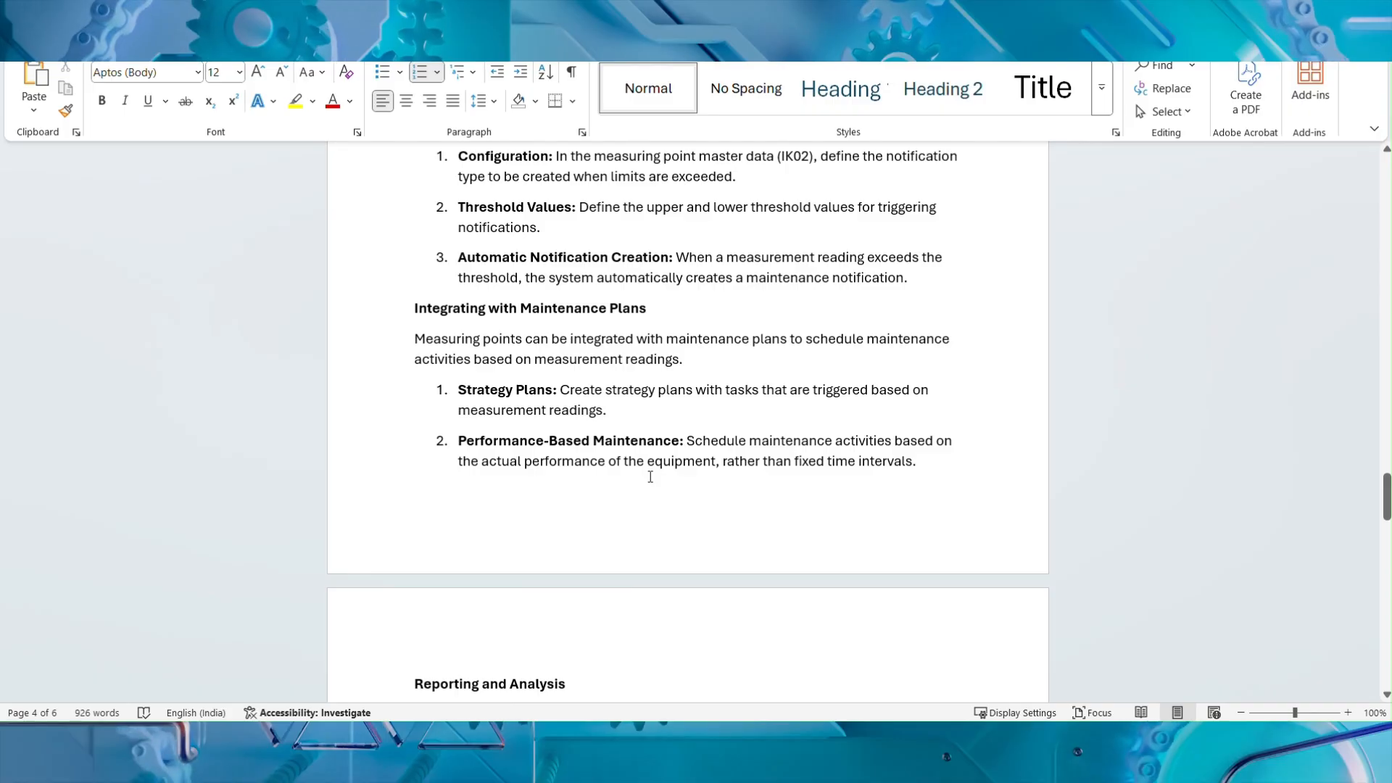
pyautogui.scroll(-2, 650, 477)
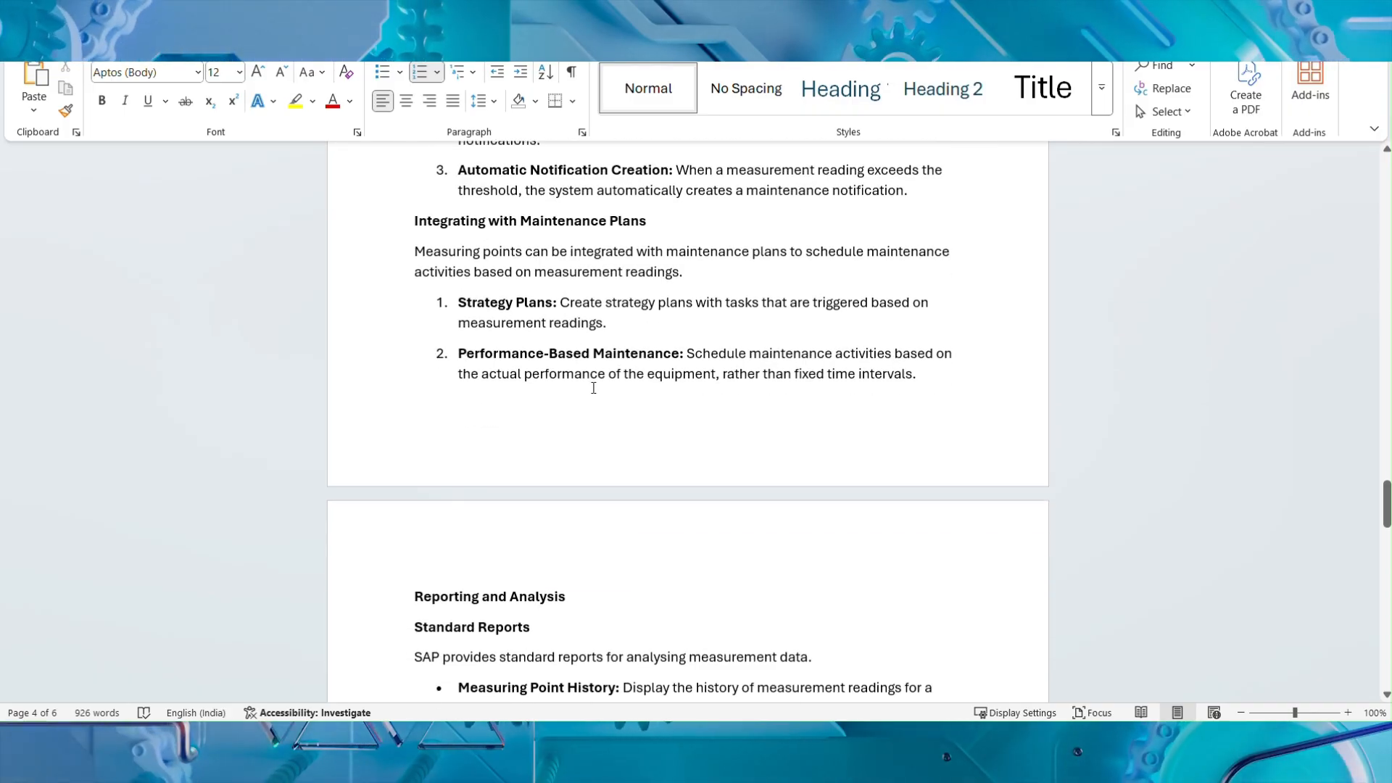
pyautogui.scroll(-4, 594, 388)
pyautogui.scroll(-2, 593, 387)
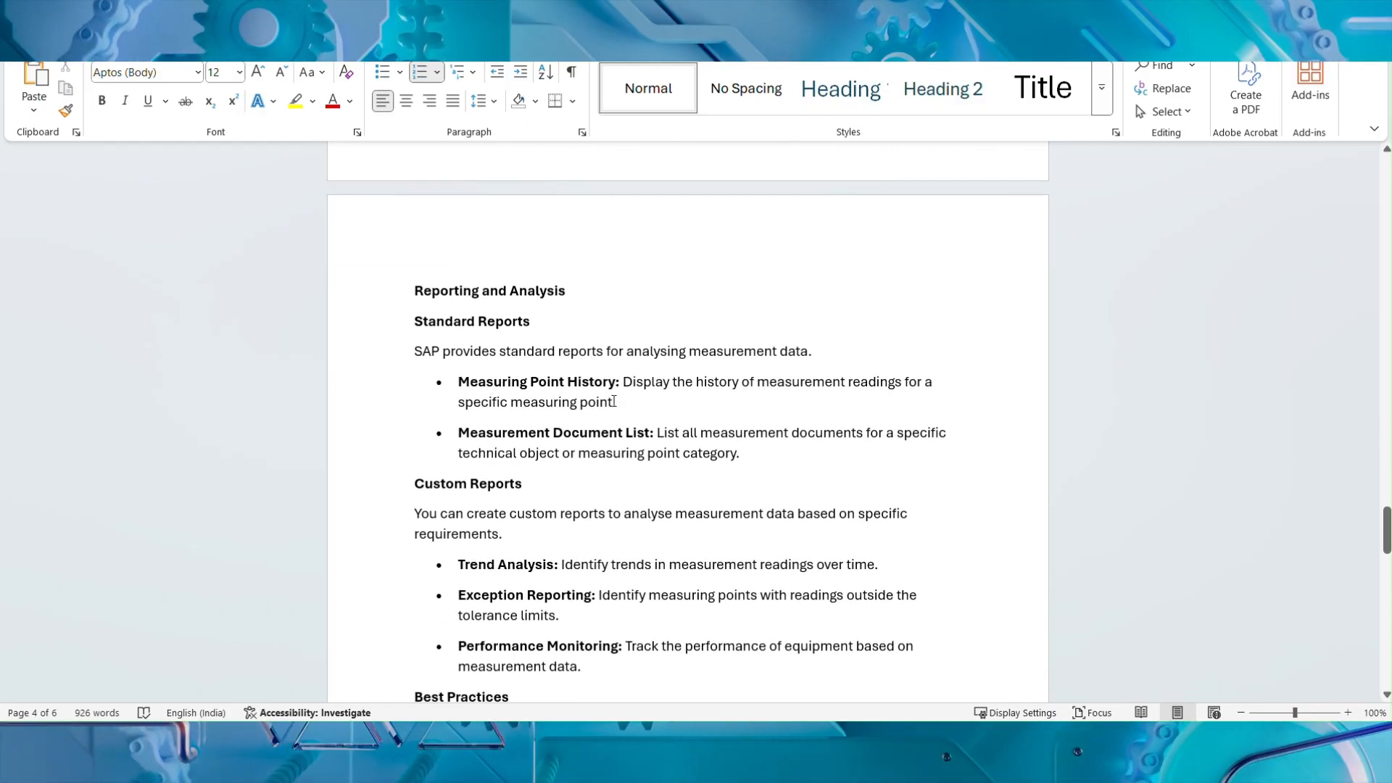
pyautogui.scroll(-3, 614, 401)
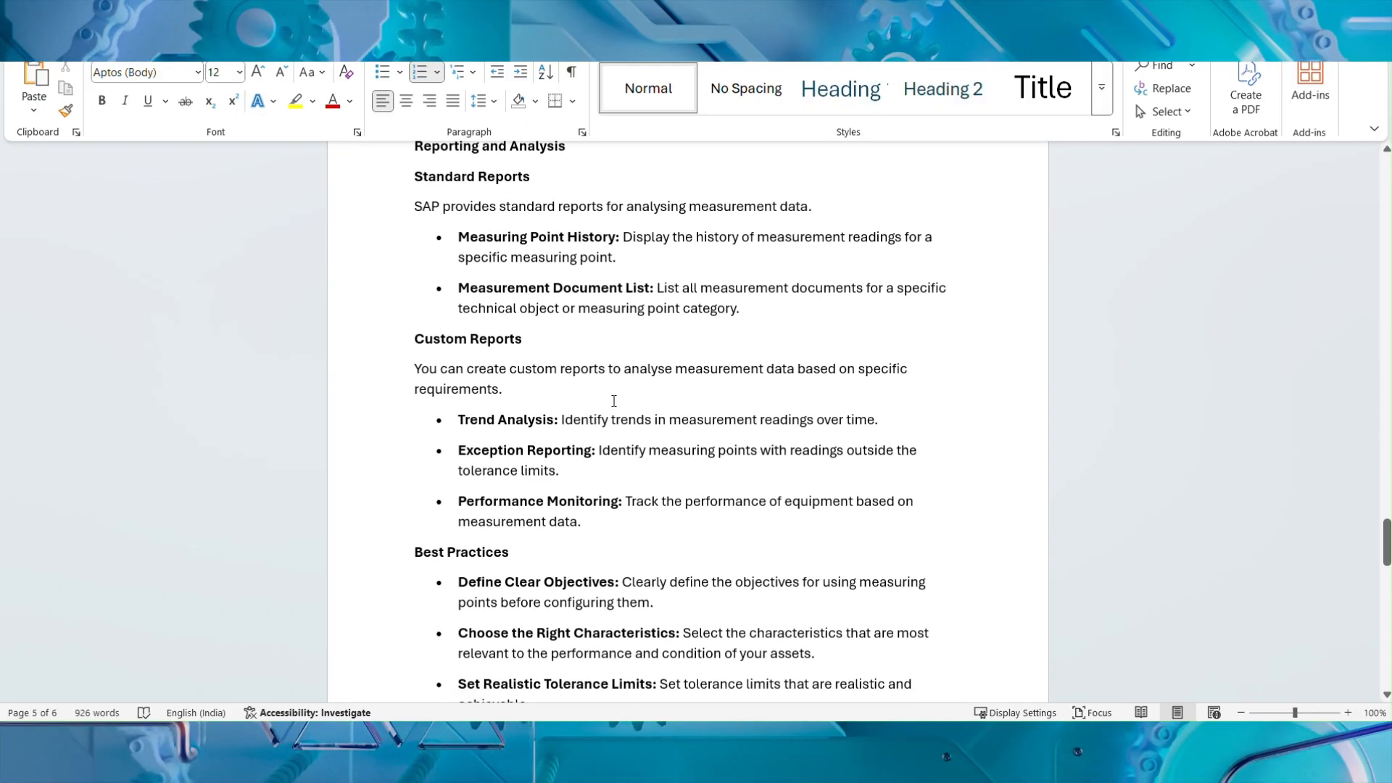
pyautogui.scroll(-5, 613, 401)
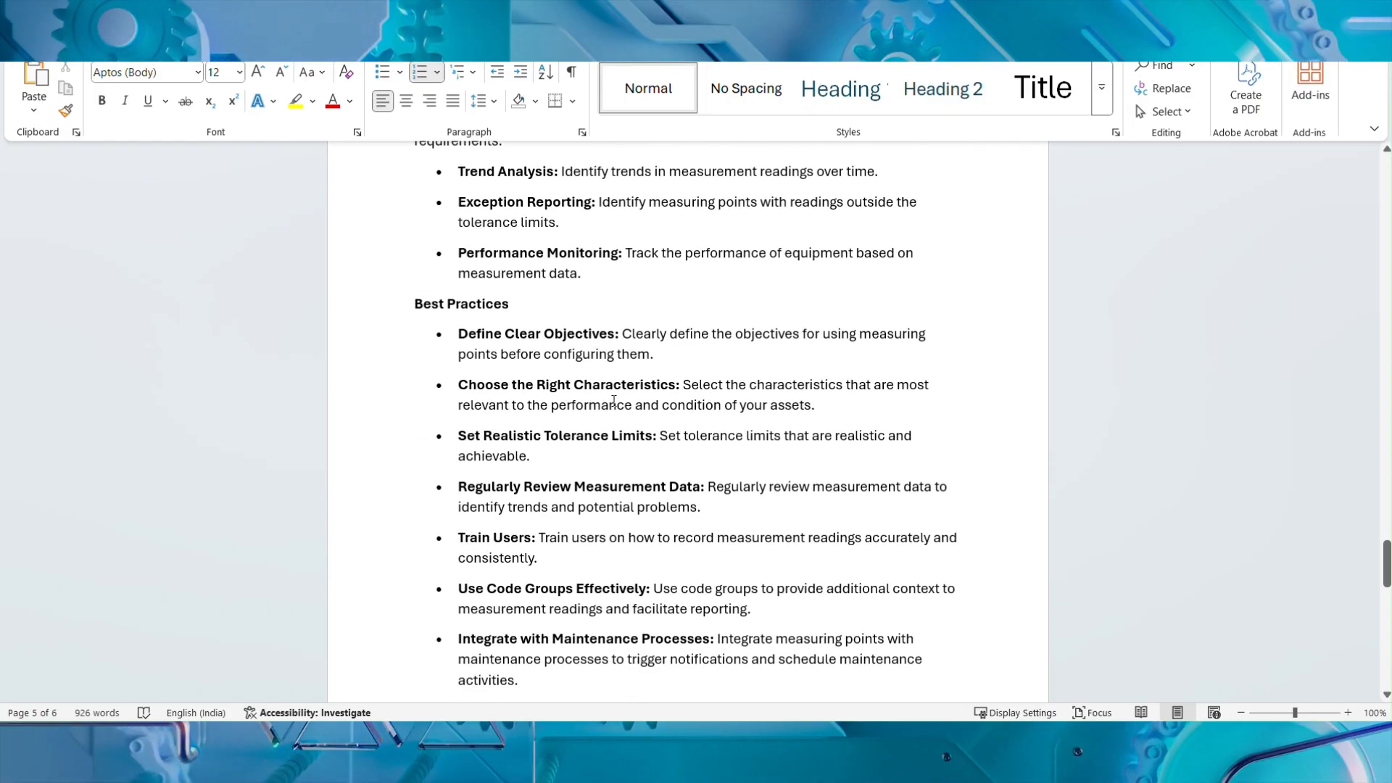
pyautogui.scroll(-3, 614, 401)
pyautogui.scroll(4, 522, 317)
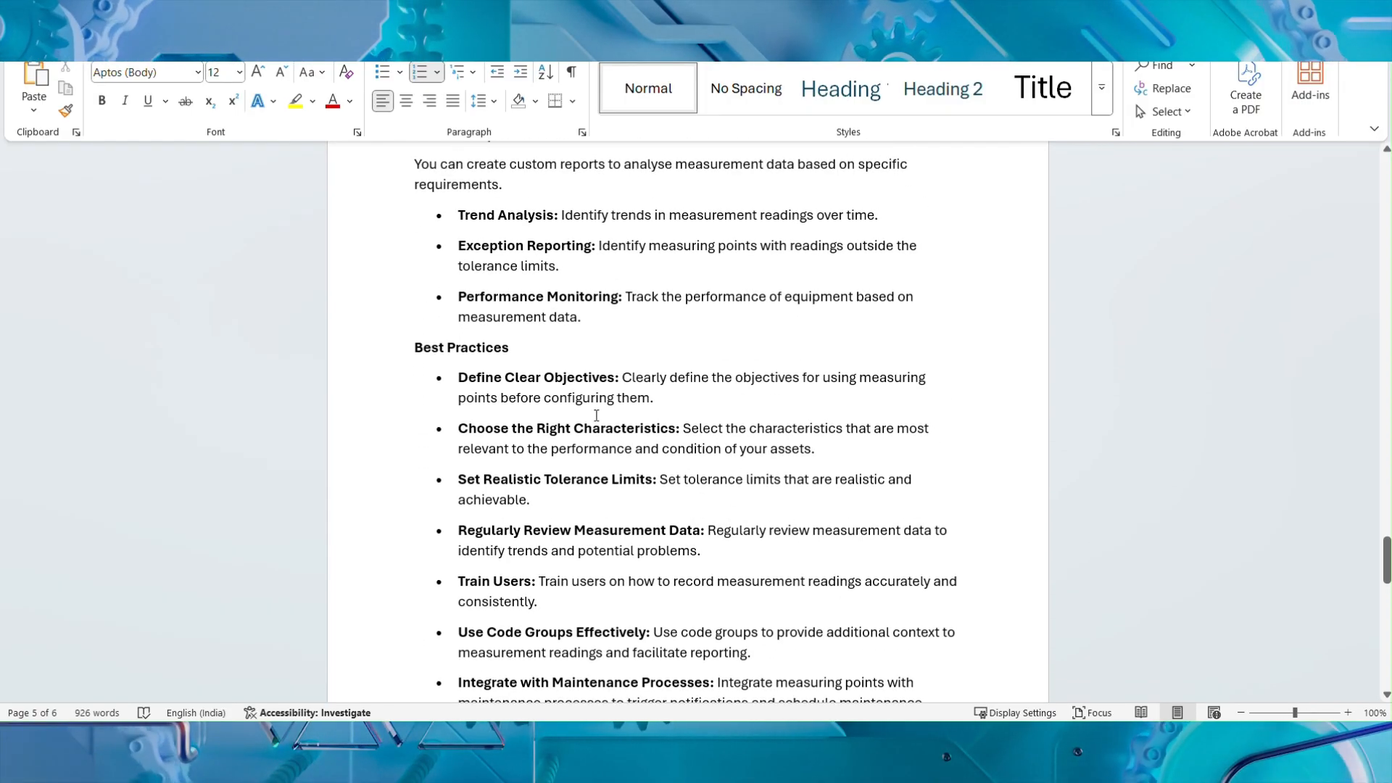
pyautogui.scroll(-11, 673, 405)
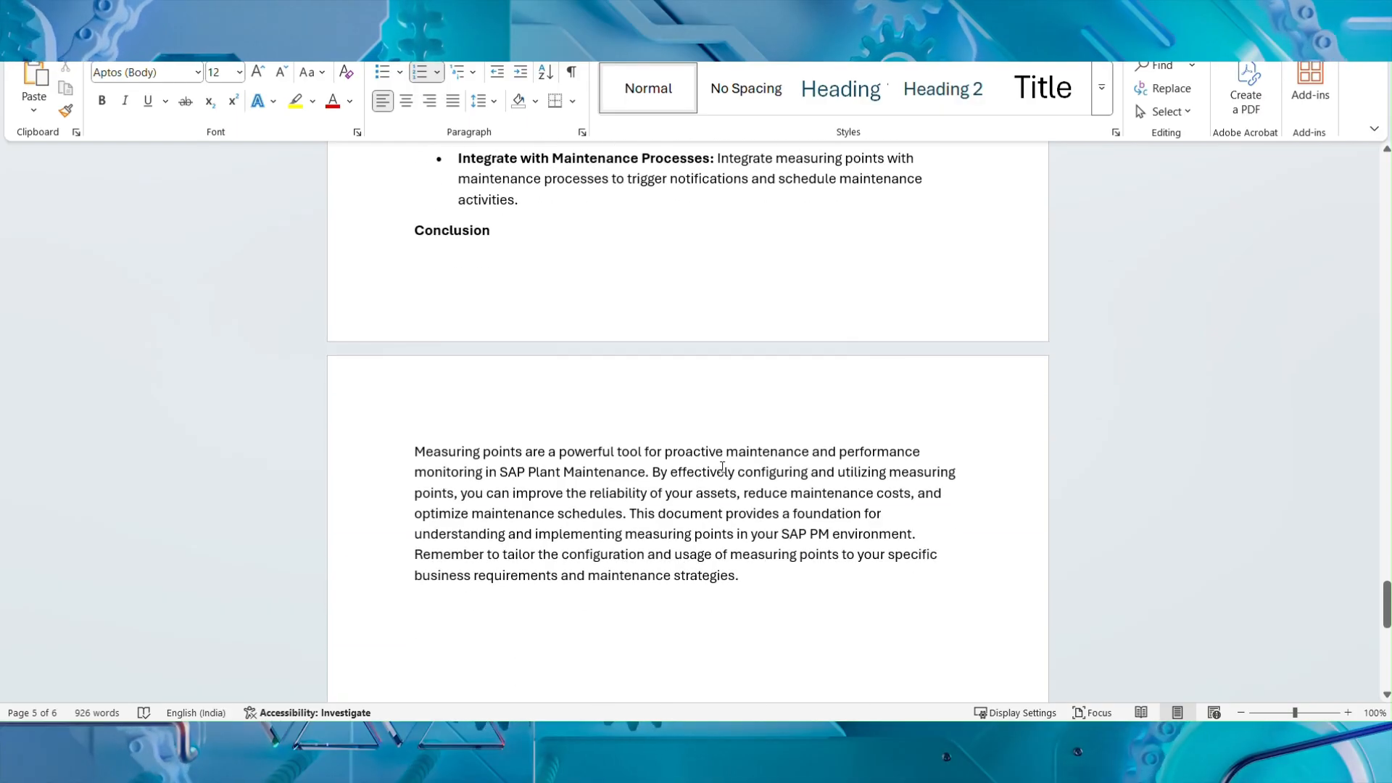
pyautogui.scroll(-4, 722, 468)
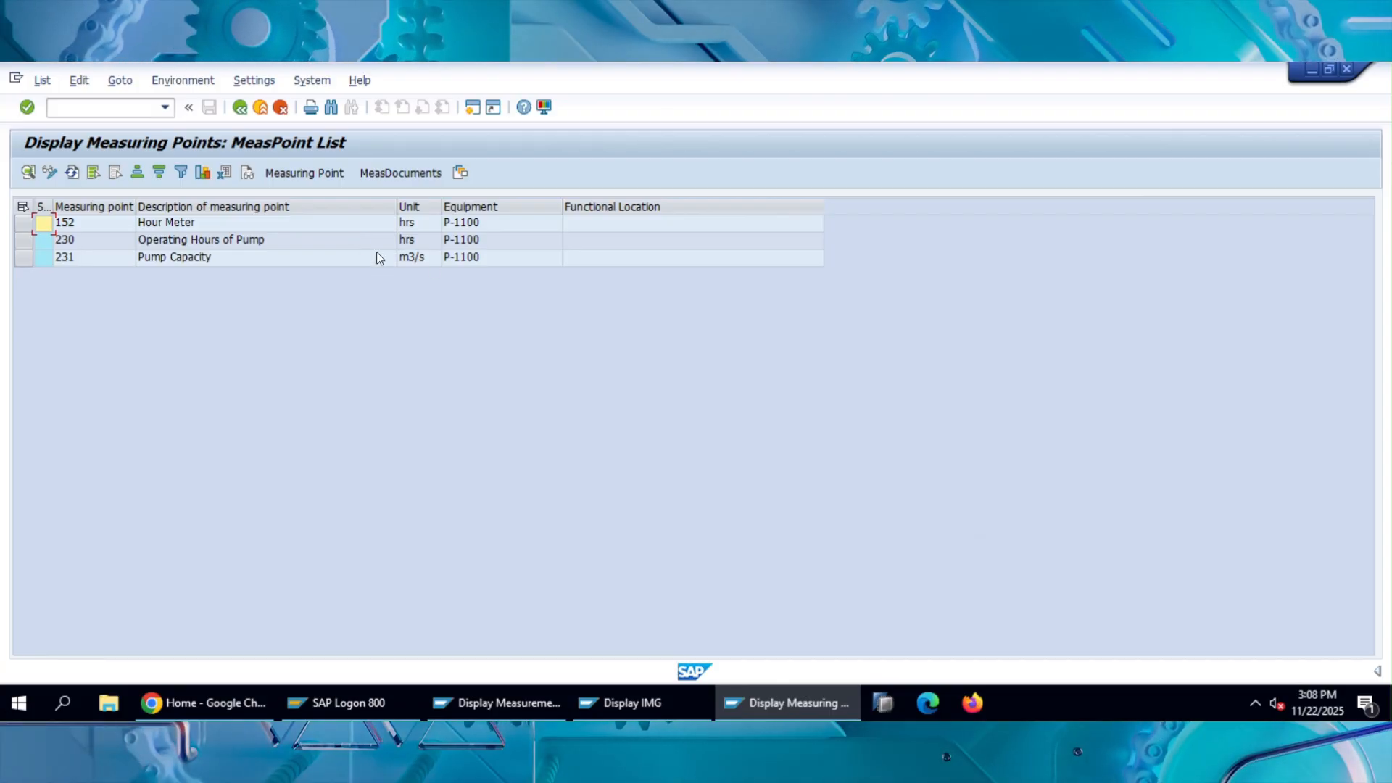
# Switch back to SAP, leave the measuring point list and its selection screen, and return to the SAP Easy Access menu.
pyautogui.click(261, 107)
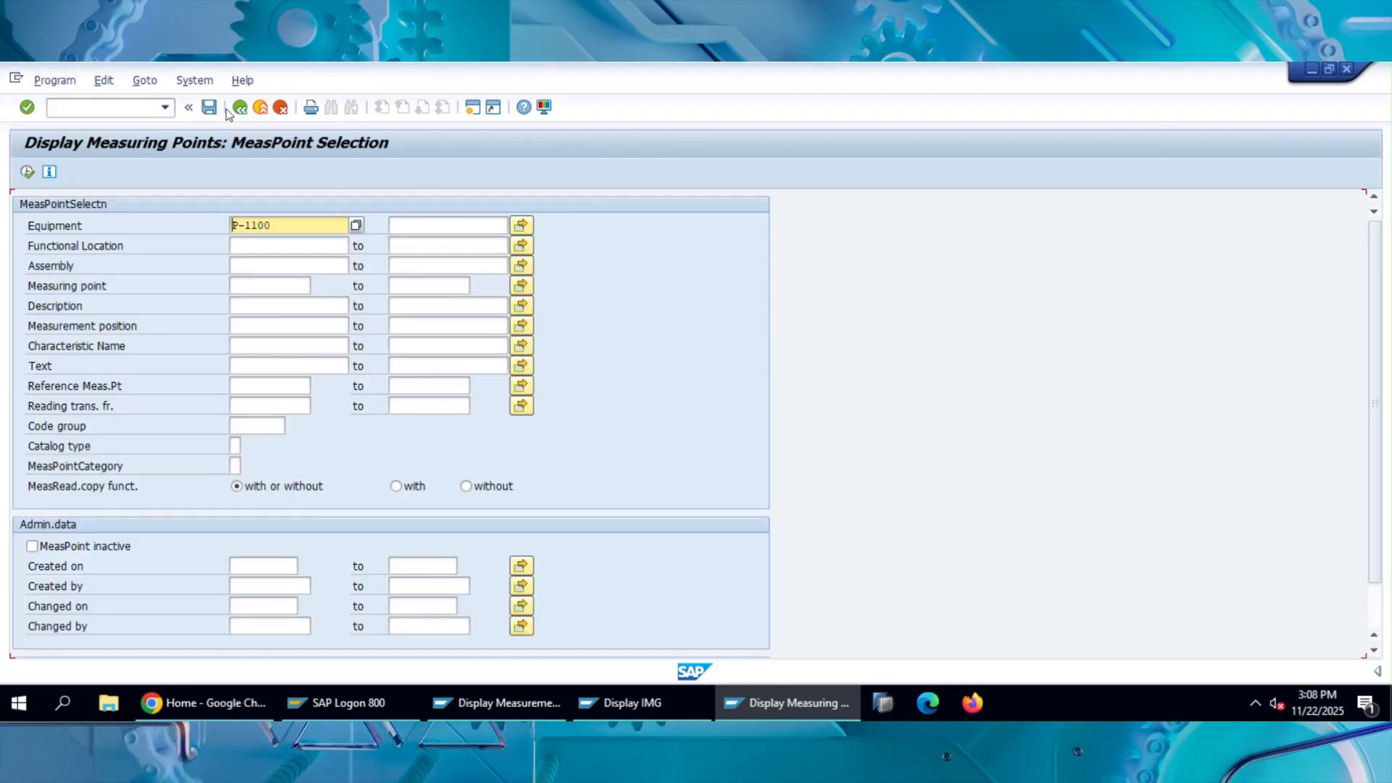
pyautogui.click(279, 108)
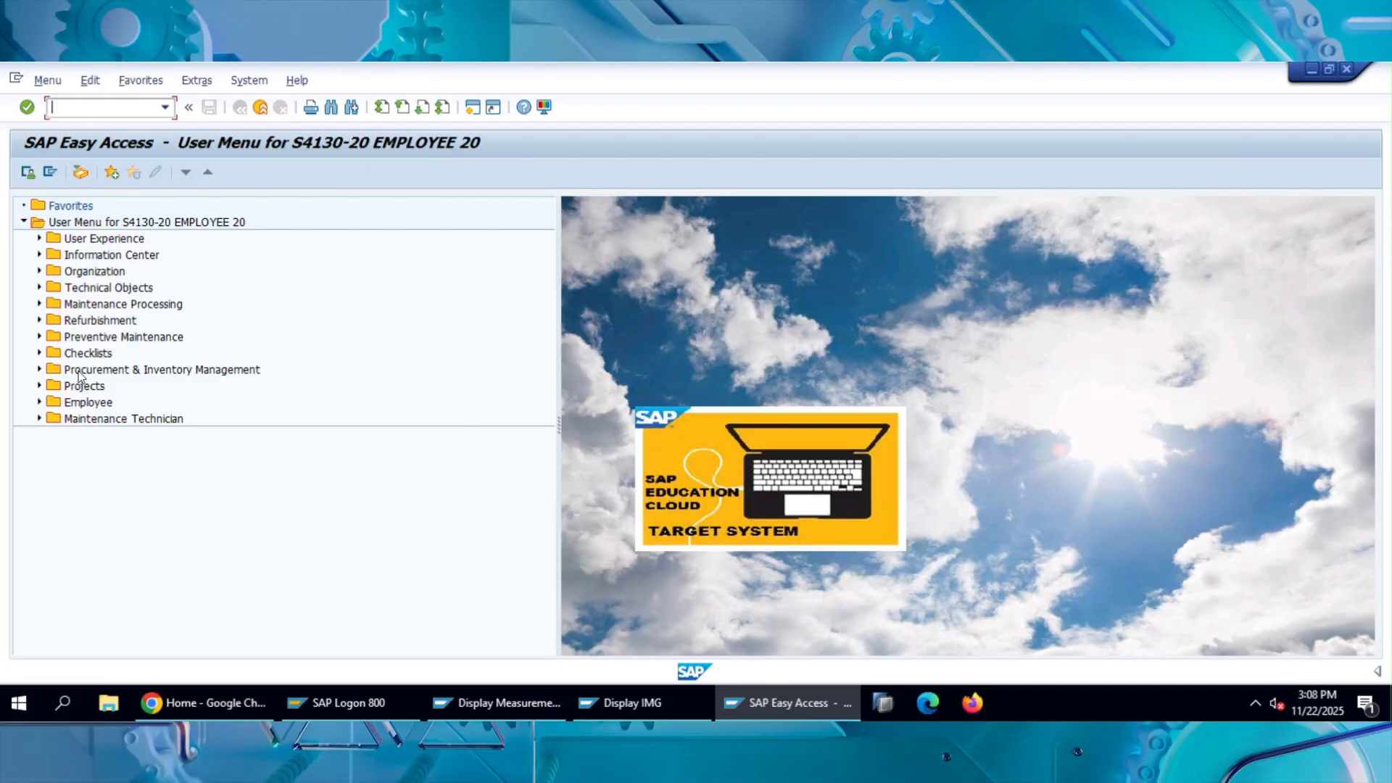
pyautogui.click(87, 353)
pyautogui.press('Up')
pyautogui.press('Up')
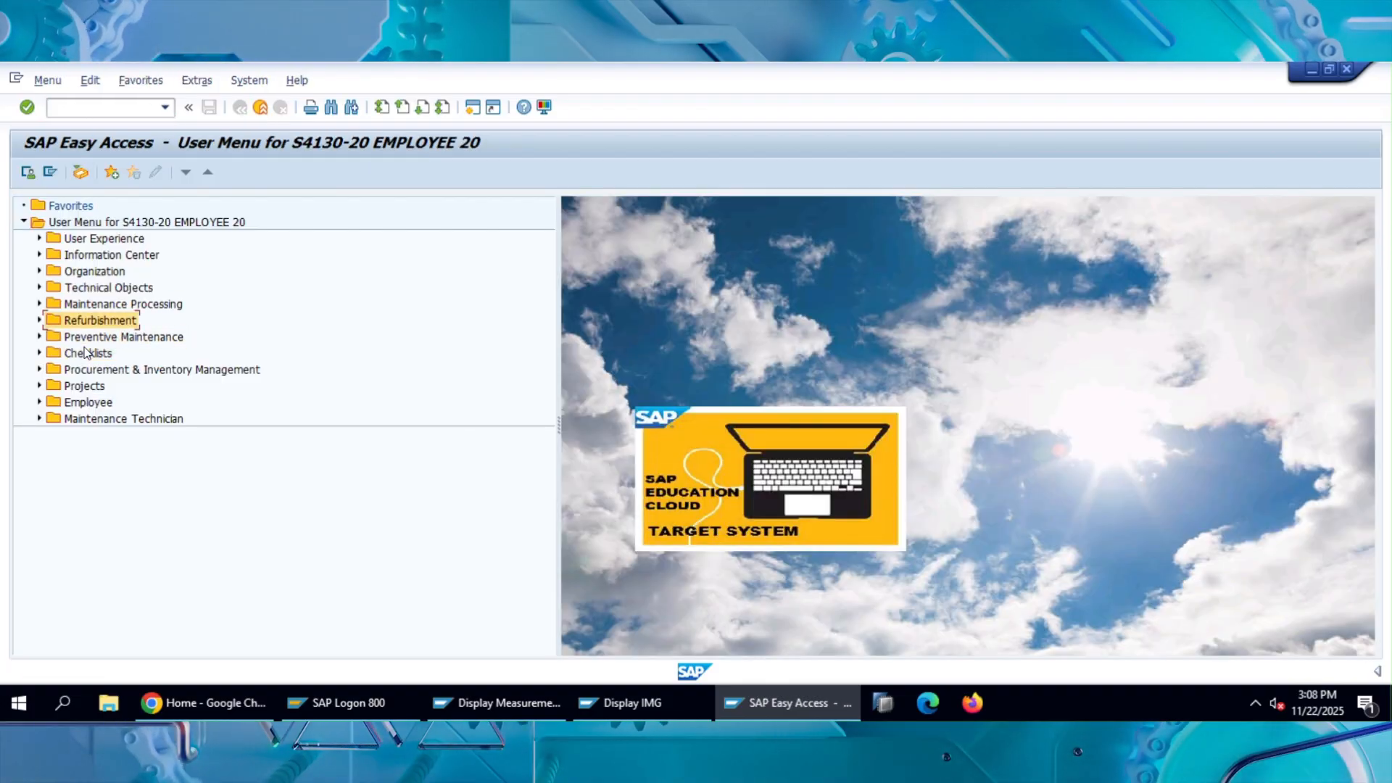
pyautogui.press('Up')
pyautogui.press('Up')
pyautogui.press('Up')
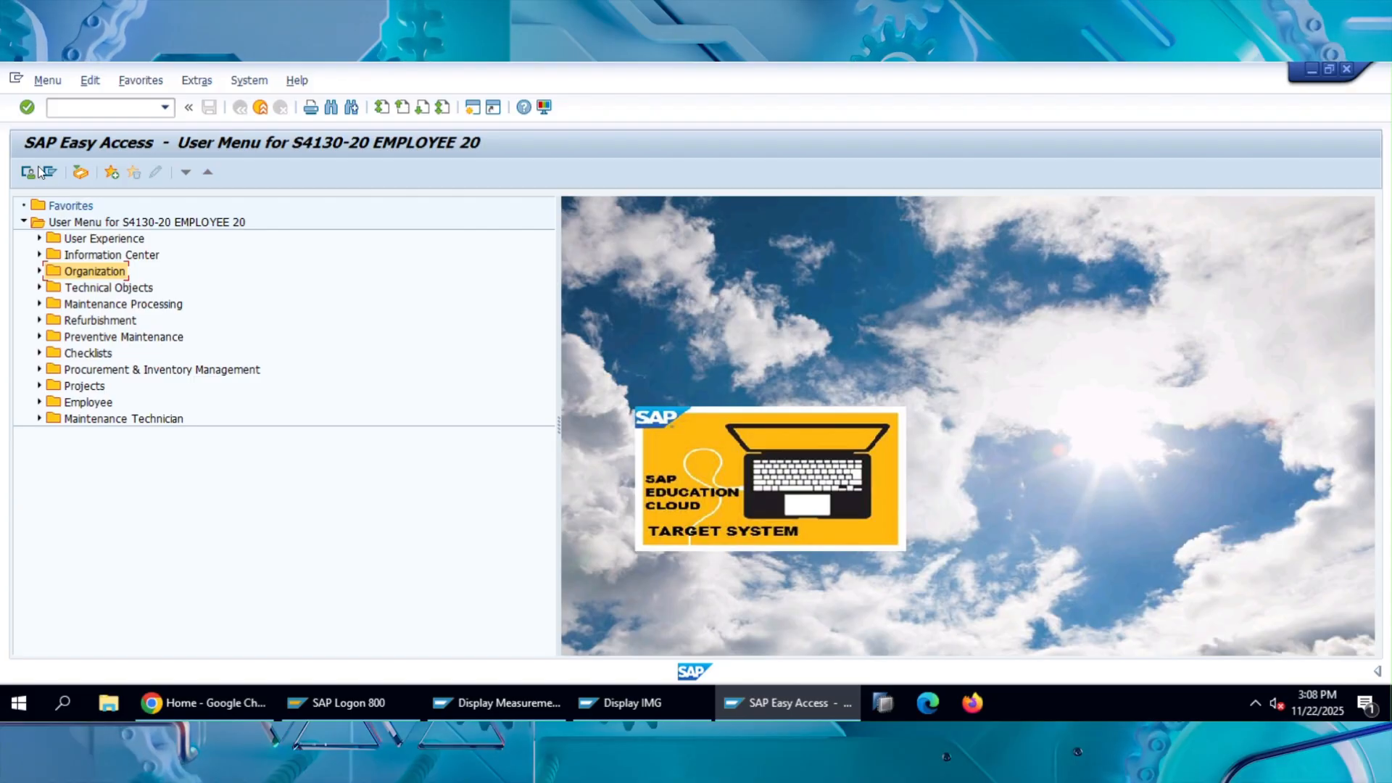
# Open the collective entry of measurement documents by functional location, try it for location 00-01-FDY, and leave the transaction.
pyautogui.click(84, 108)
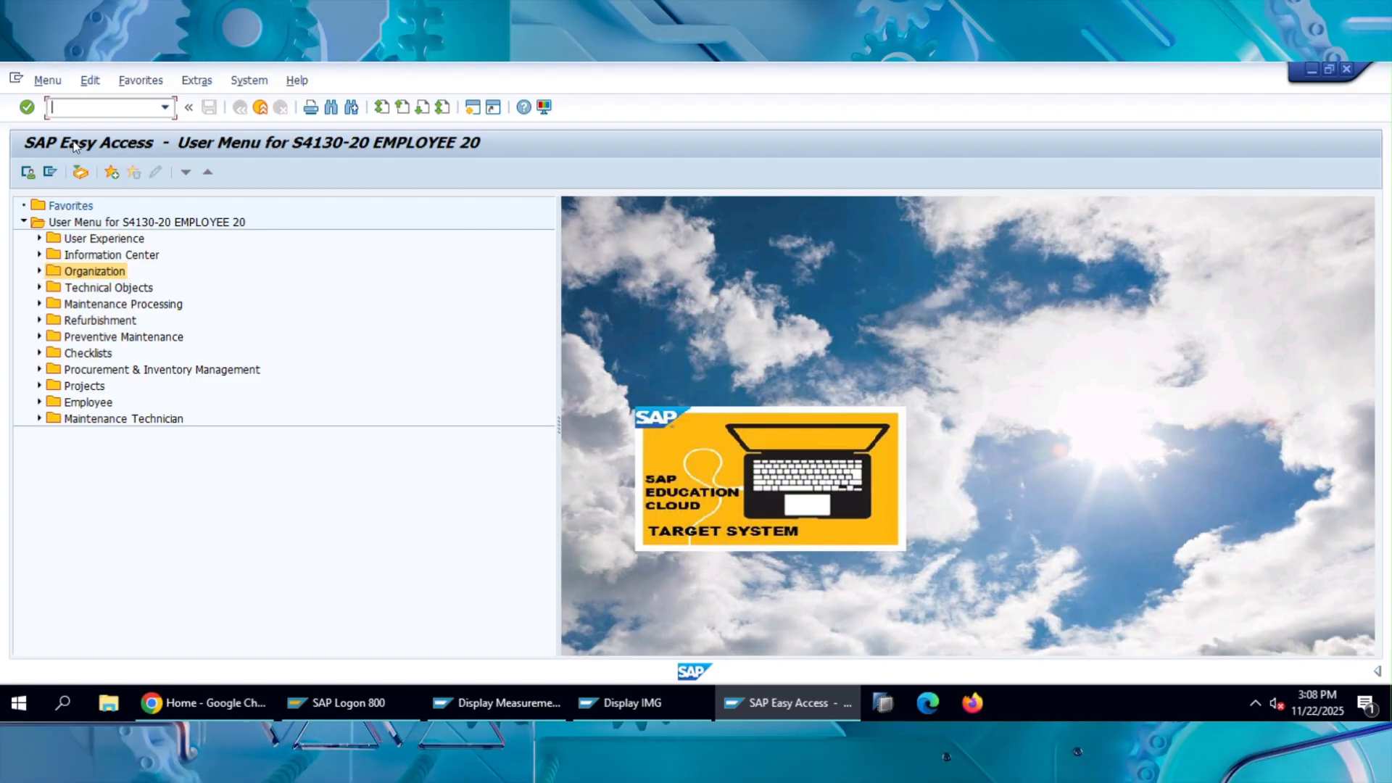
pyautogui.write('IK22')
pyautogui.press('Return')
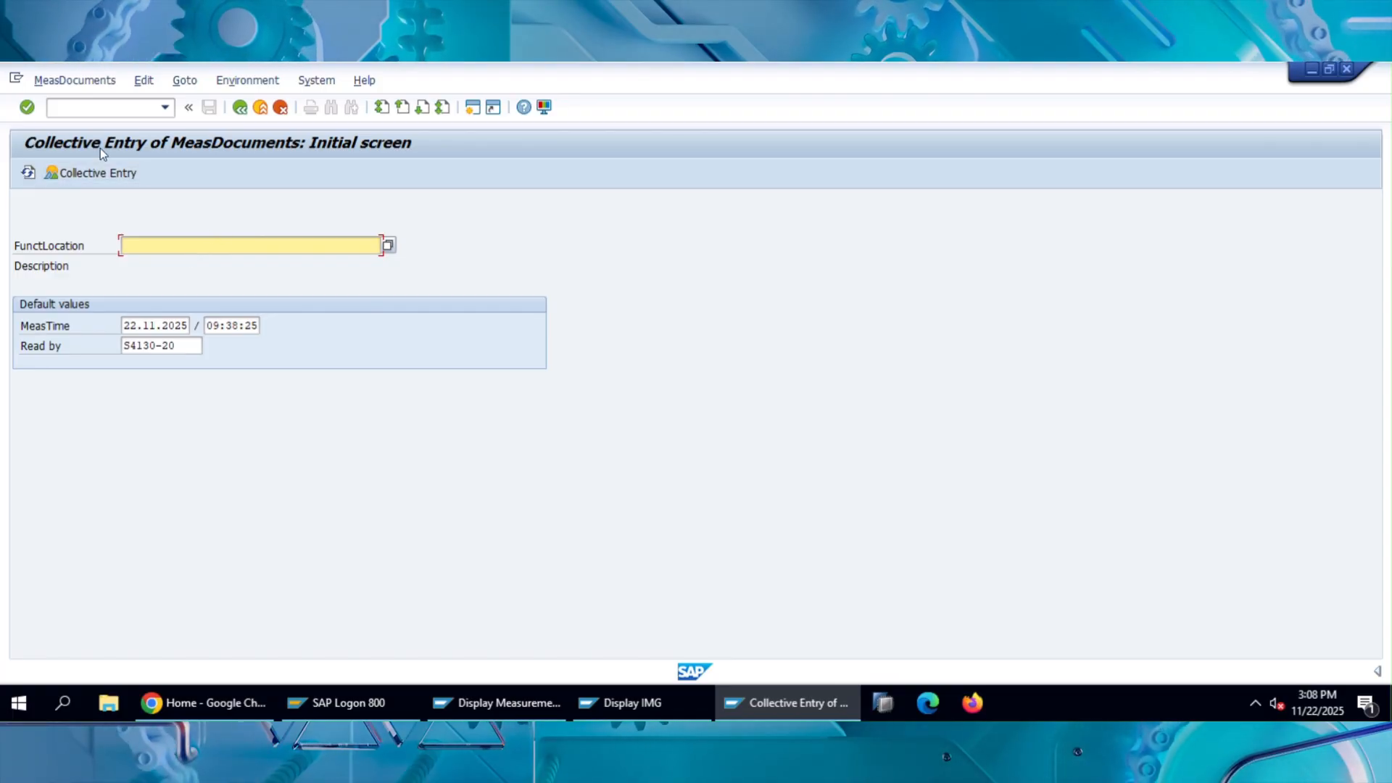
pyautogui.click(388, 246)
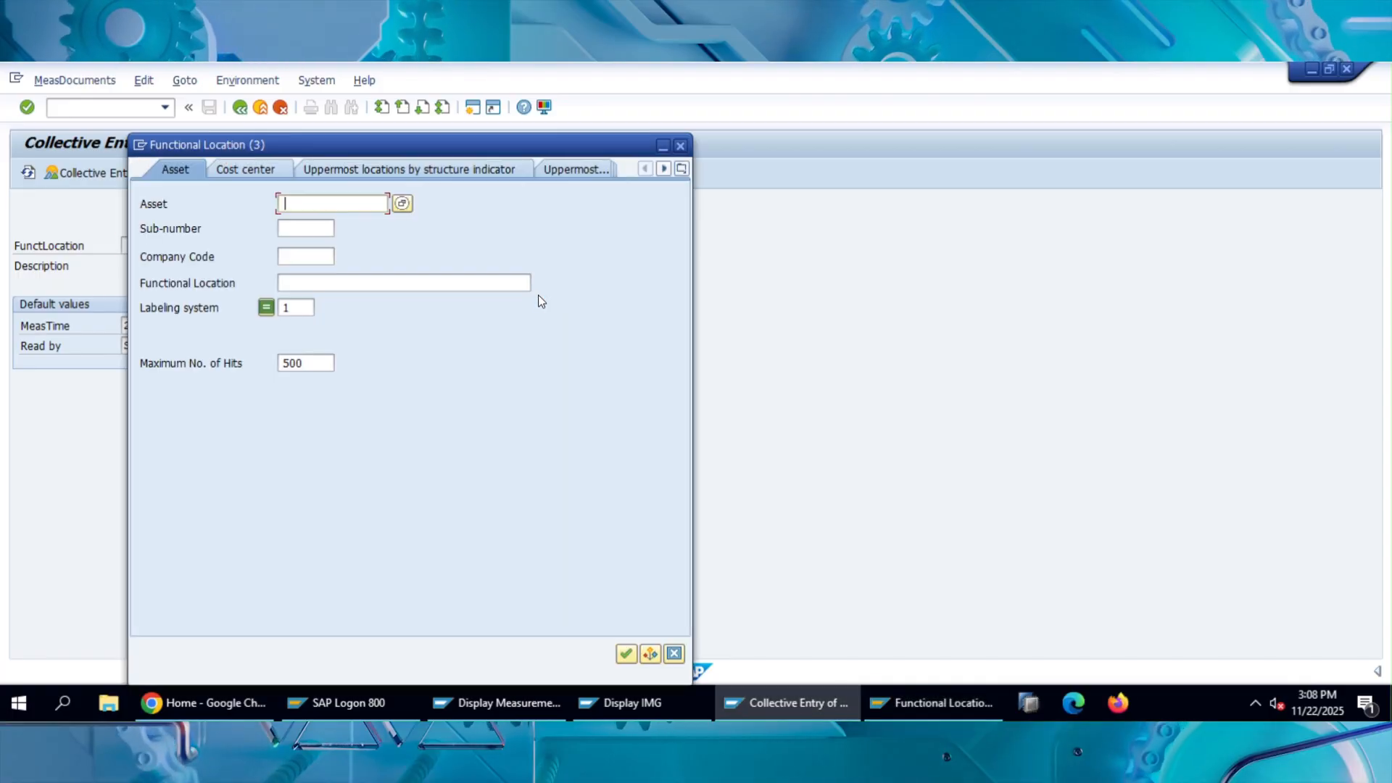
pyautogui.click(627, 655)
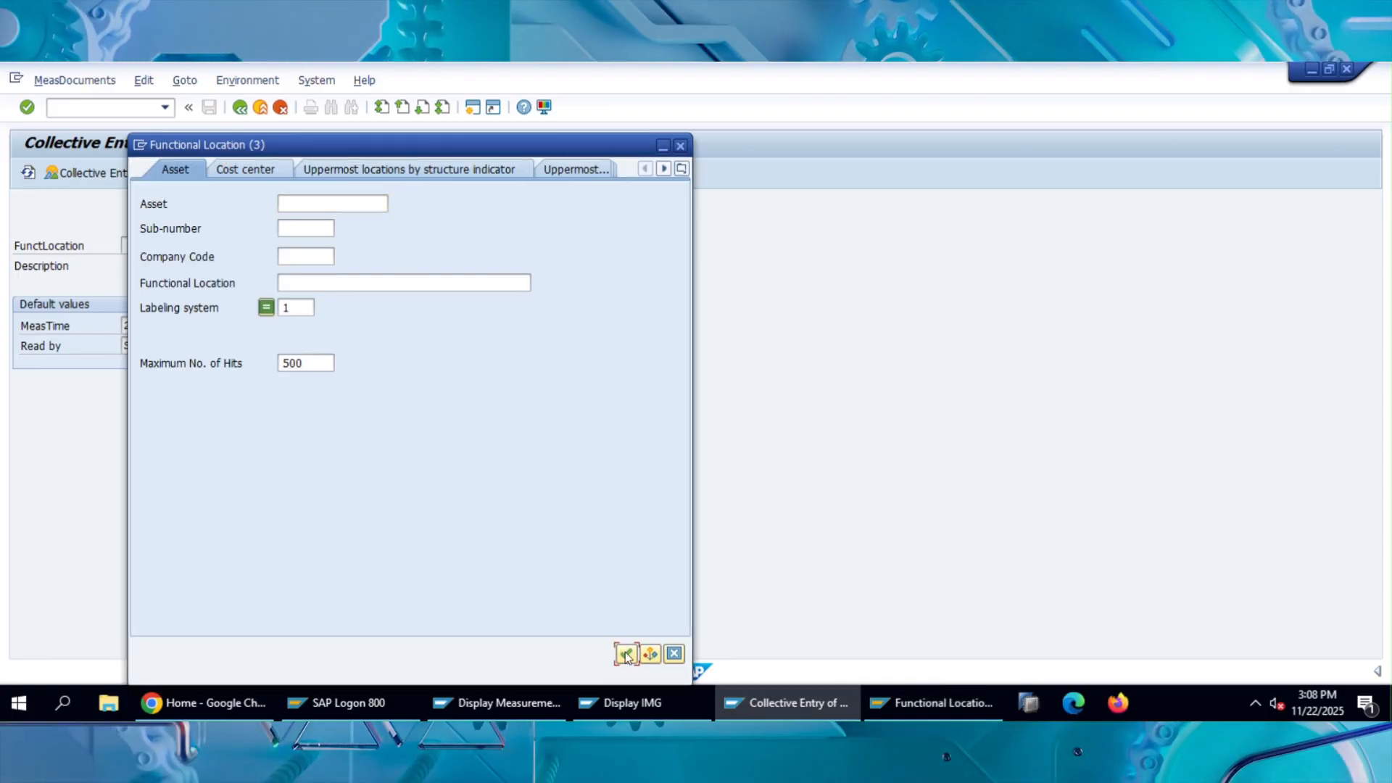
pyautogui.doubleClick(280, 369)
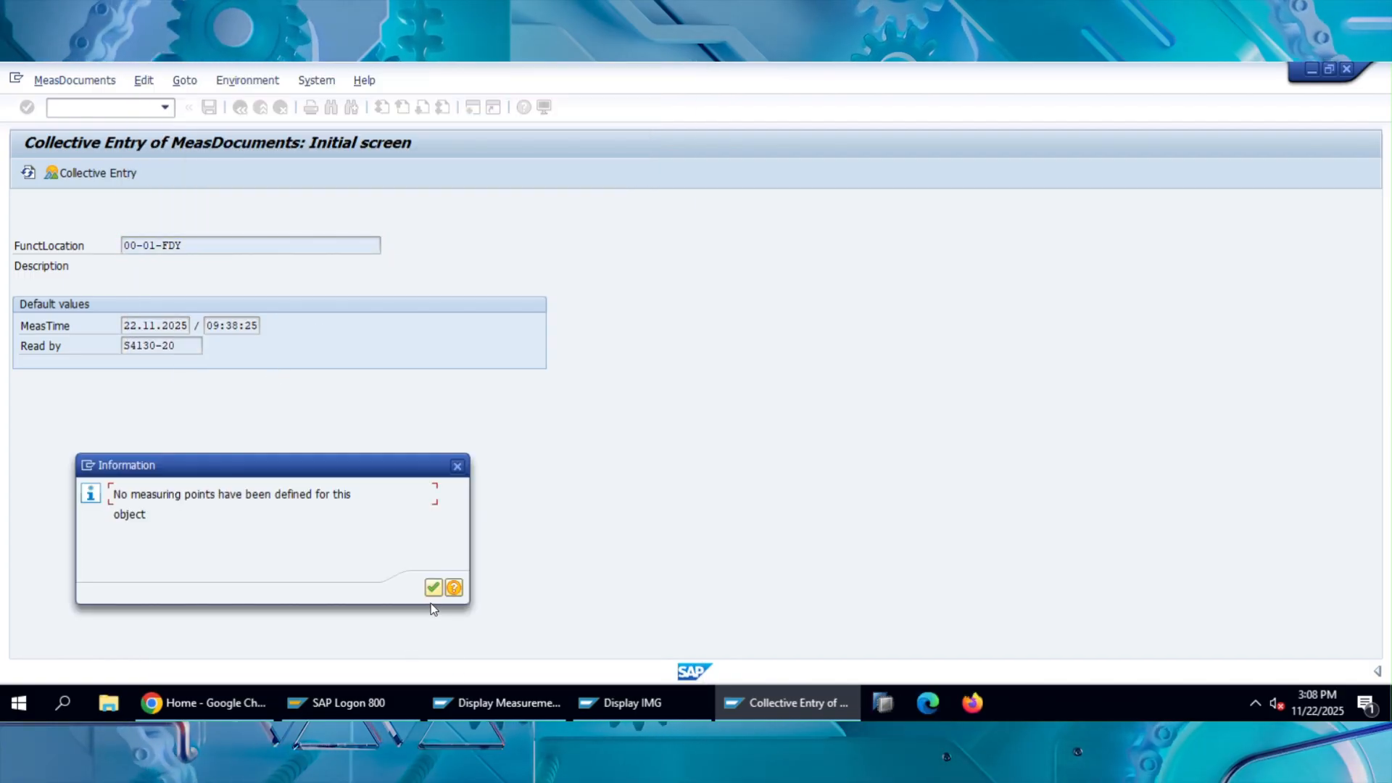
pyautogui.click(433, 588)
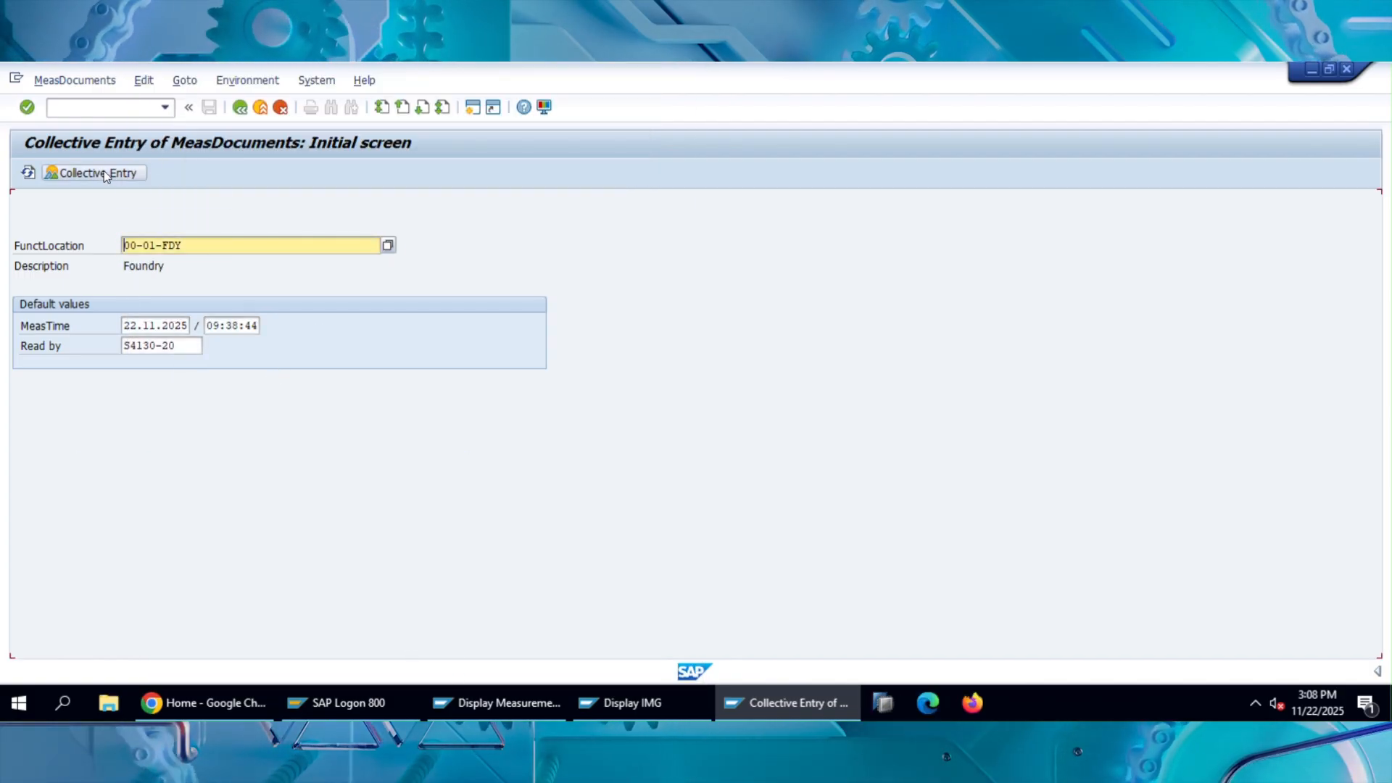
pyautogui.click(240, 108)
# Start transaction IK22, view the collective measurement document entry overview for equipment P-1100, and go back to its initial screen.
pyautogui.click(89, 106)
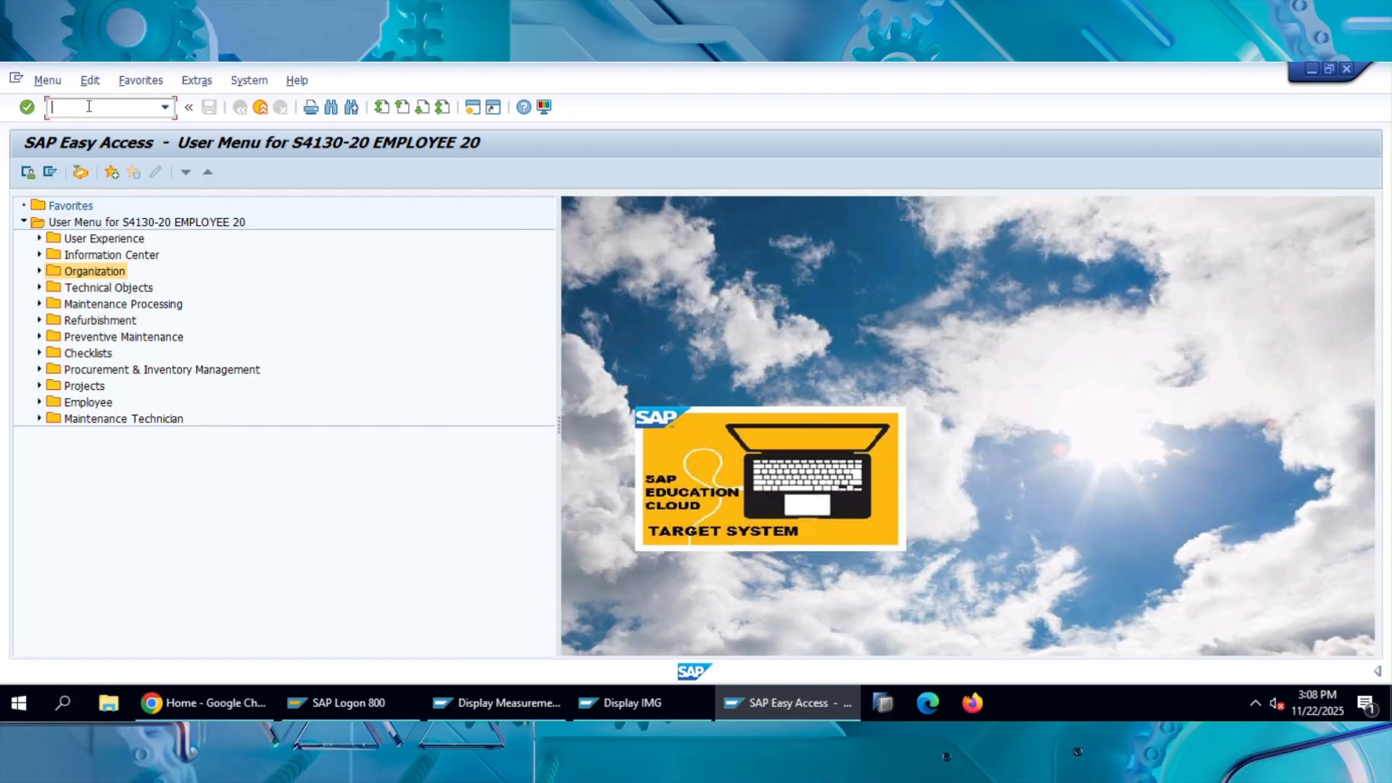
pyautogui.write('IK22')
pyautogui.press('Return')
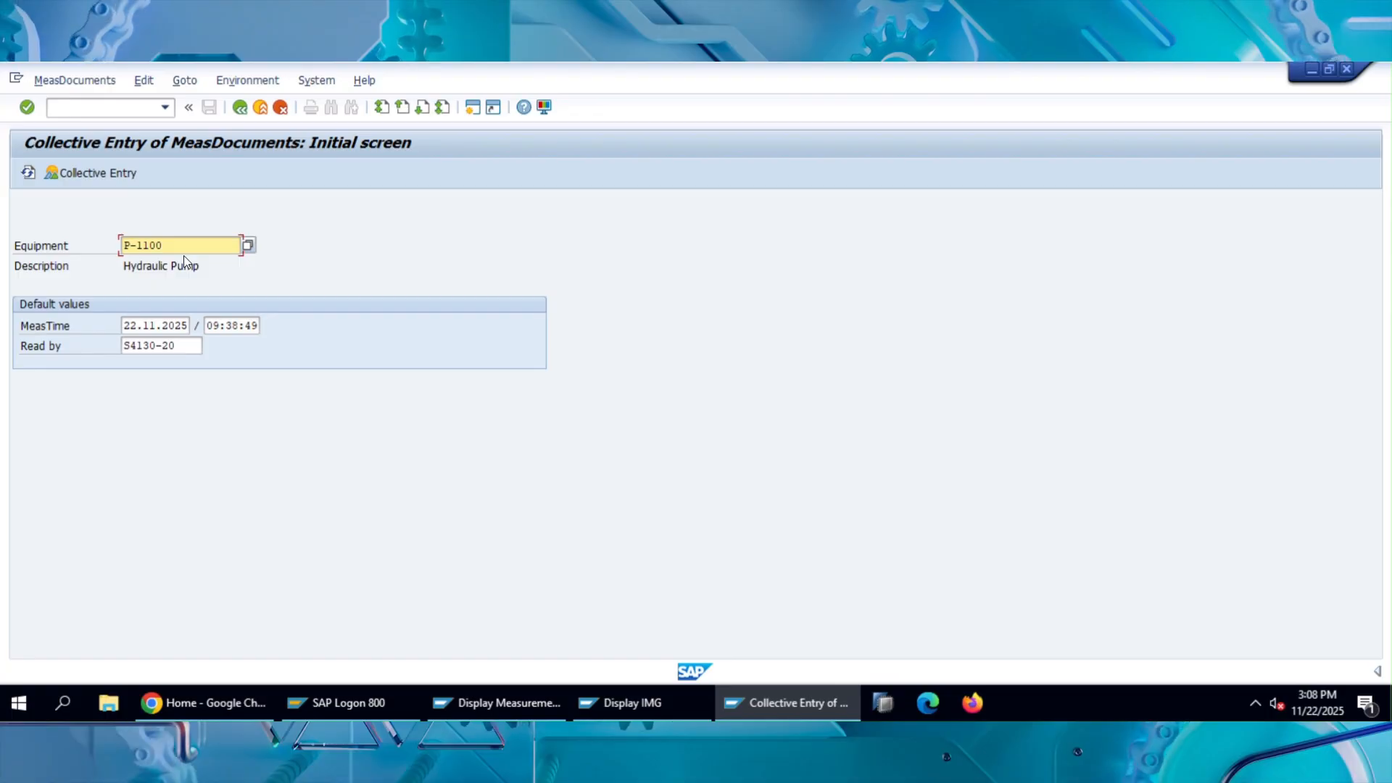
pyautogui.press('Return')
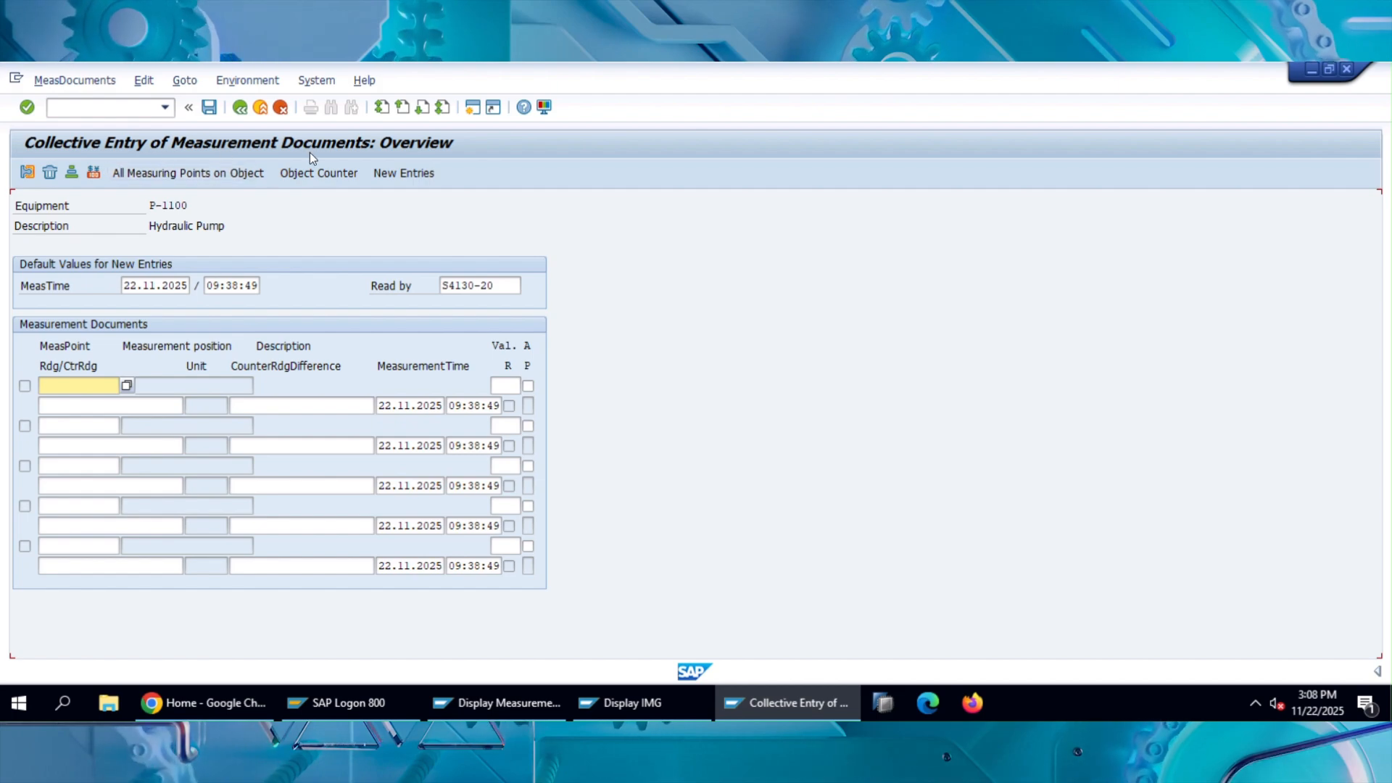
pyautogui.click(240, 108)
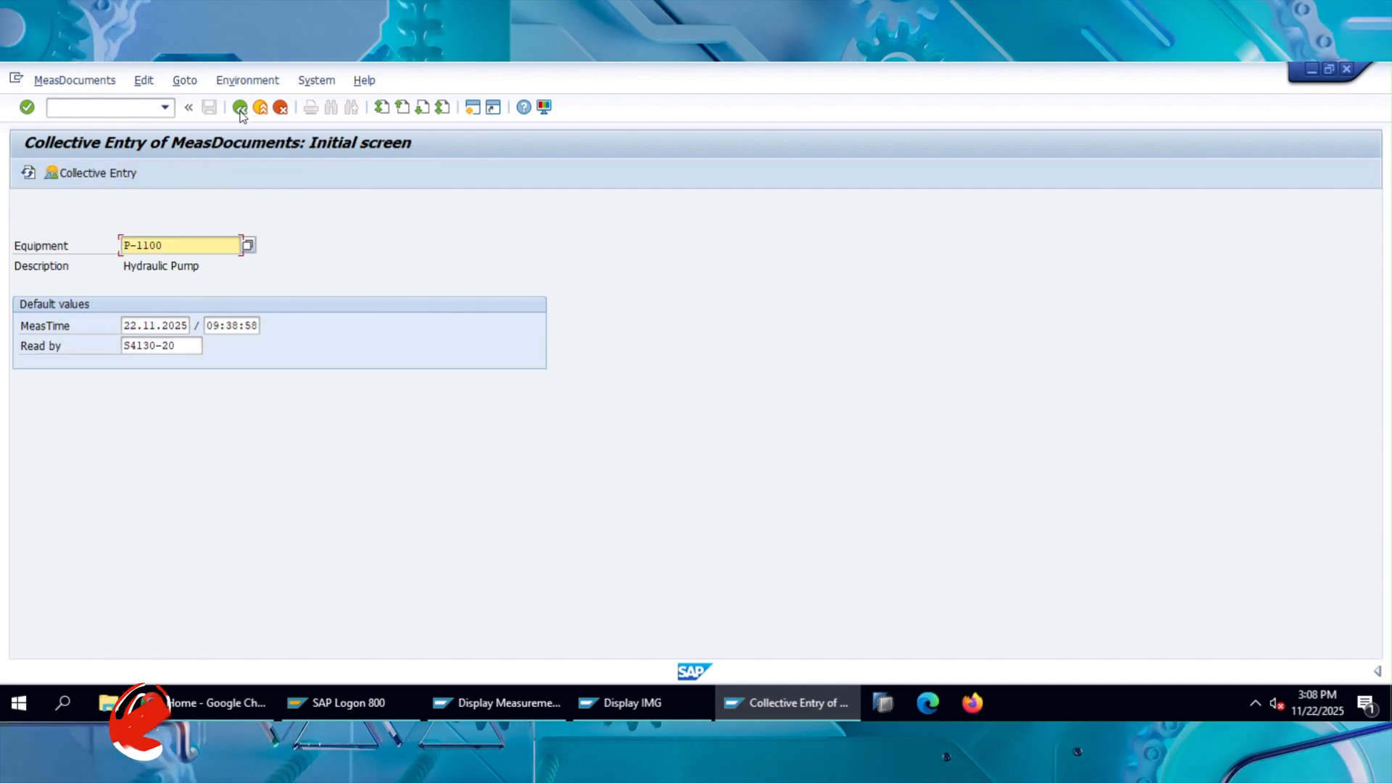
# Leave the collective entry of measurement documents and switch from the user menu to the standard SAP menu.
pyautogui.click(240, 108)
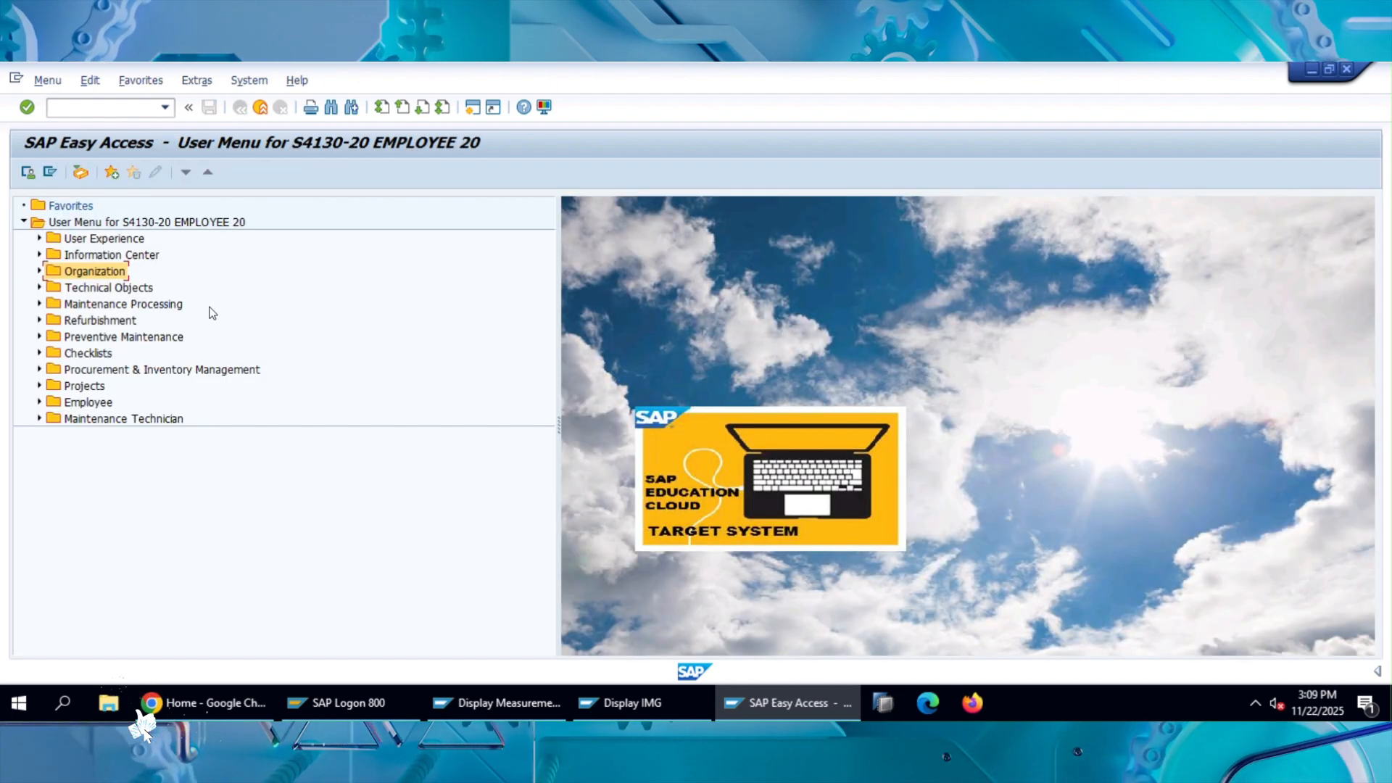
pyautogui.click(50, 173)
pyautogui.click(81, 306)
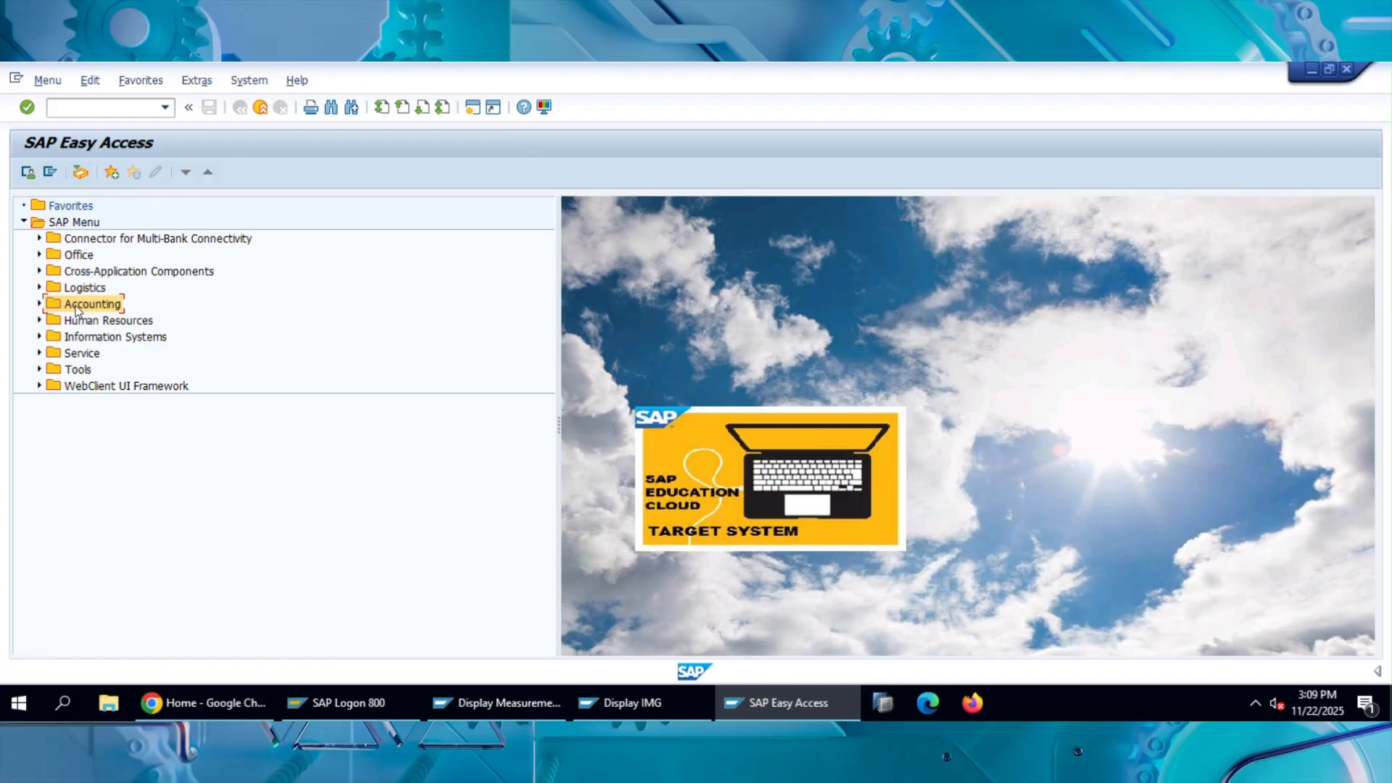
# Expand the SAP menu tree through Logistics and Plant Maintenance down to Management of Technical Objects.
pyautogui.press('Up')
pyautogui.press('Right')
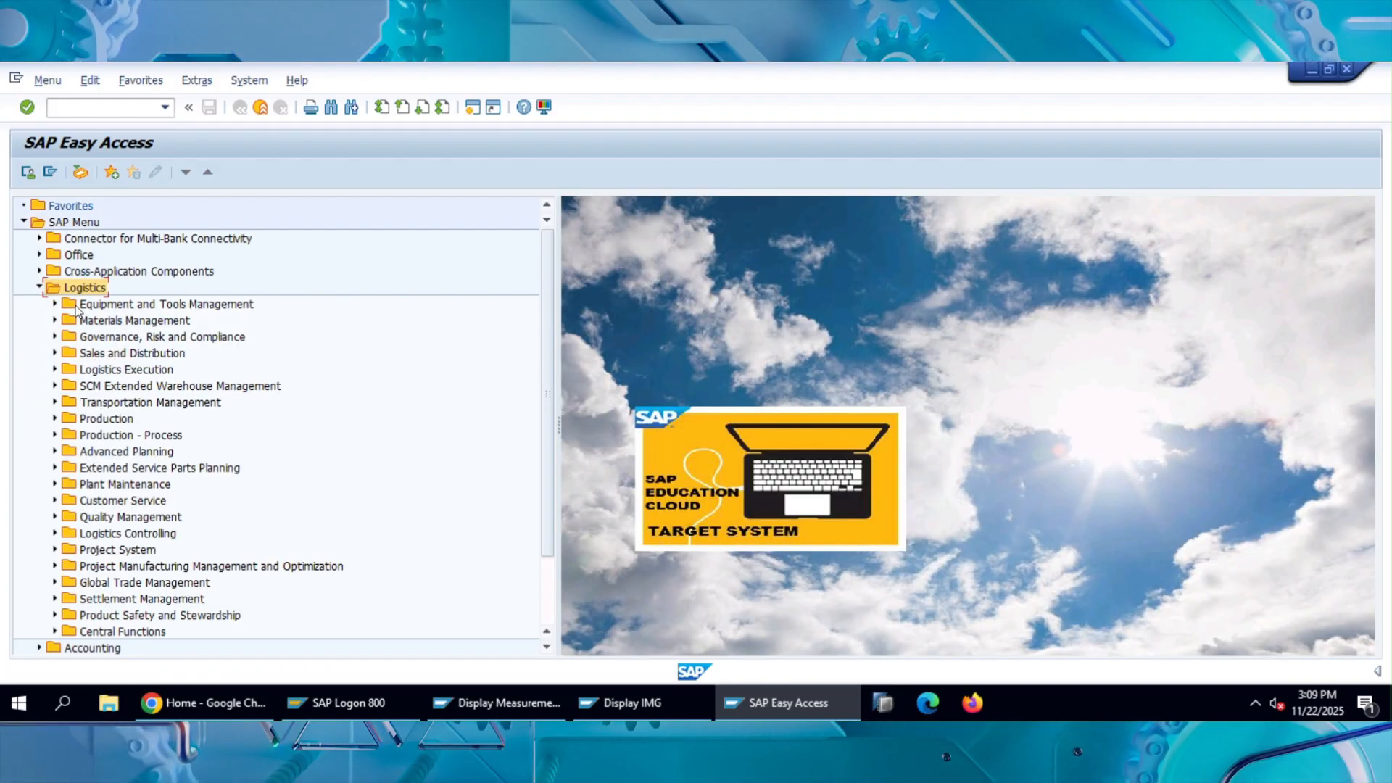
pyautogui.press('Down')
pyautogui.press('Down')
pyautogui.press('Down')
pyautogui.press('Down')
pyautogui.press('Down')
pyautogui.press('Down')
pyautogui.press('Down')
pyautogui.press('Down')
pyautogui.press('Down')
pyautogui.press('Down')
pyautogui.press('Down')
pyautogui.press('Down')
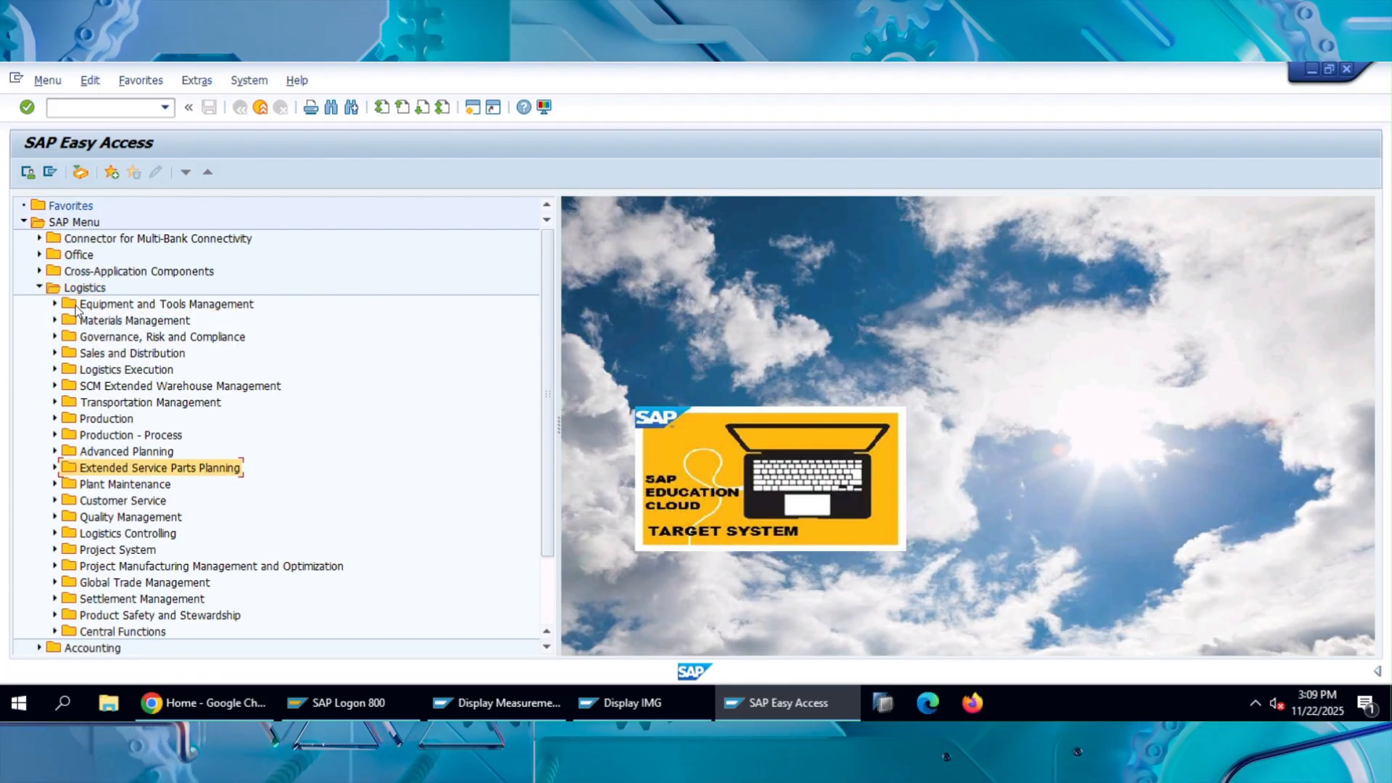
pyautogui.press('Right')
pyautogui.press('Down')
pyautogui.press('Down')
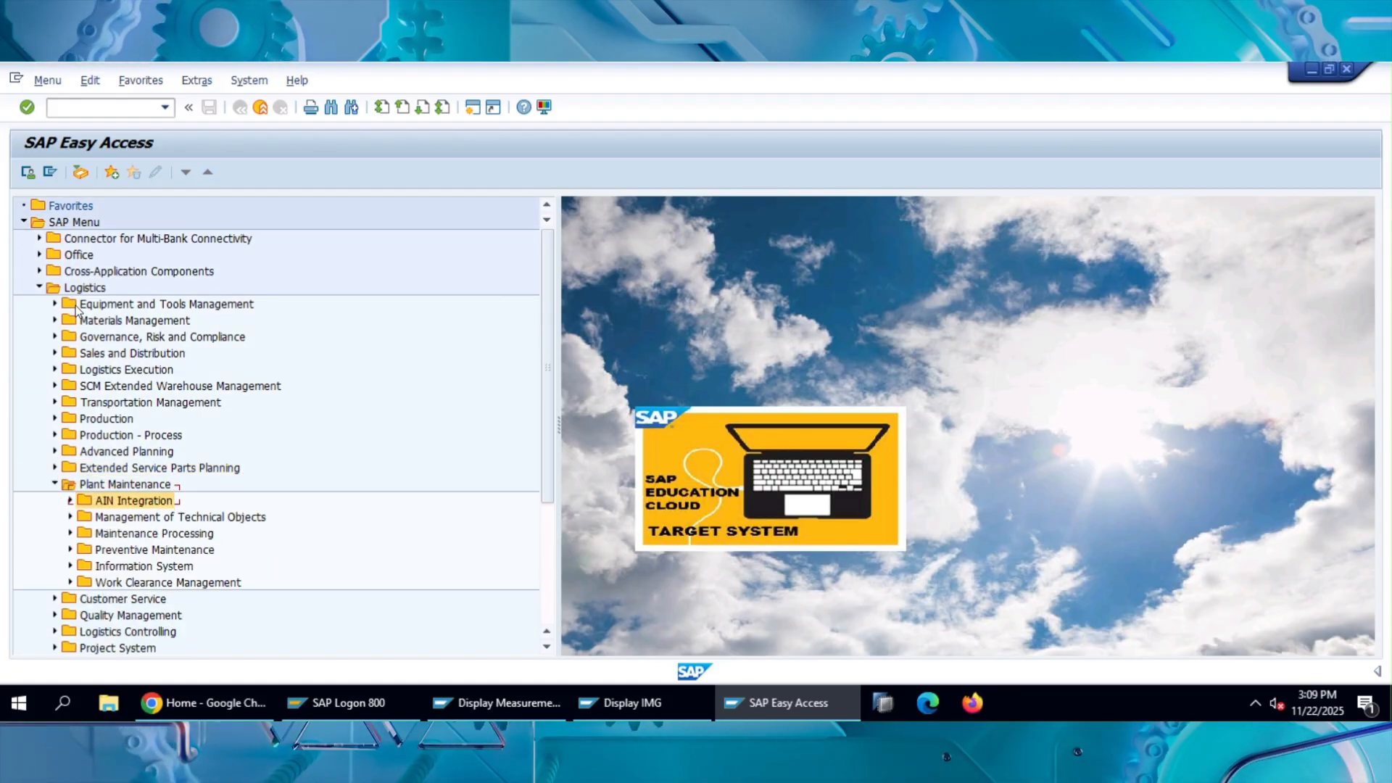
pyautogui.press('Right')
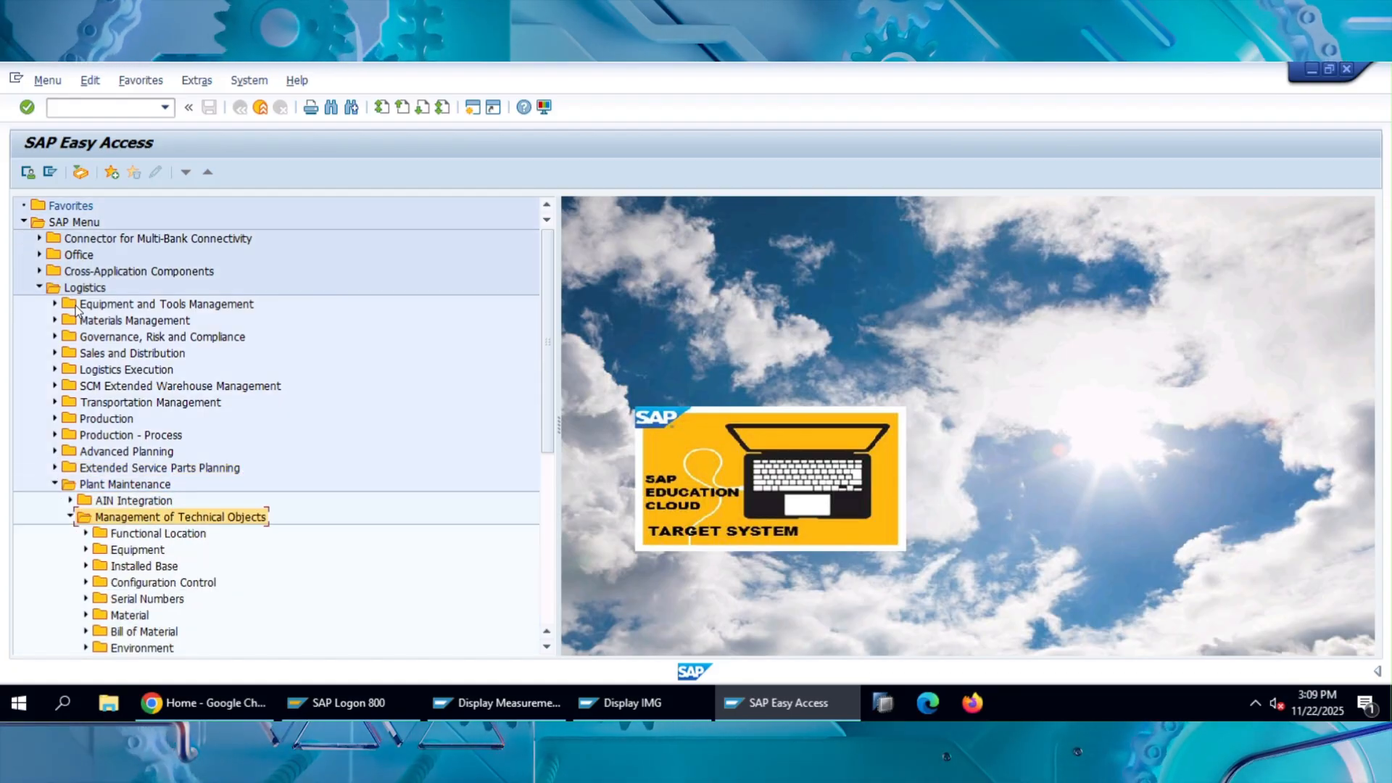
# Under Management of Technical Objects, expand Equipment, its Measurement Documents folder and the List Editing subfolder to show their transactions.
pyautogui.scroll(-6, 120, 382)
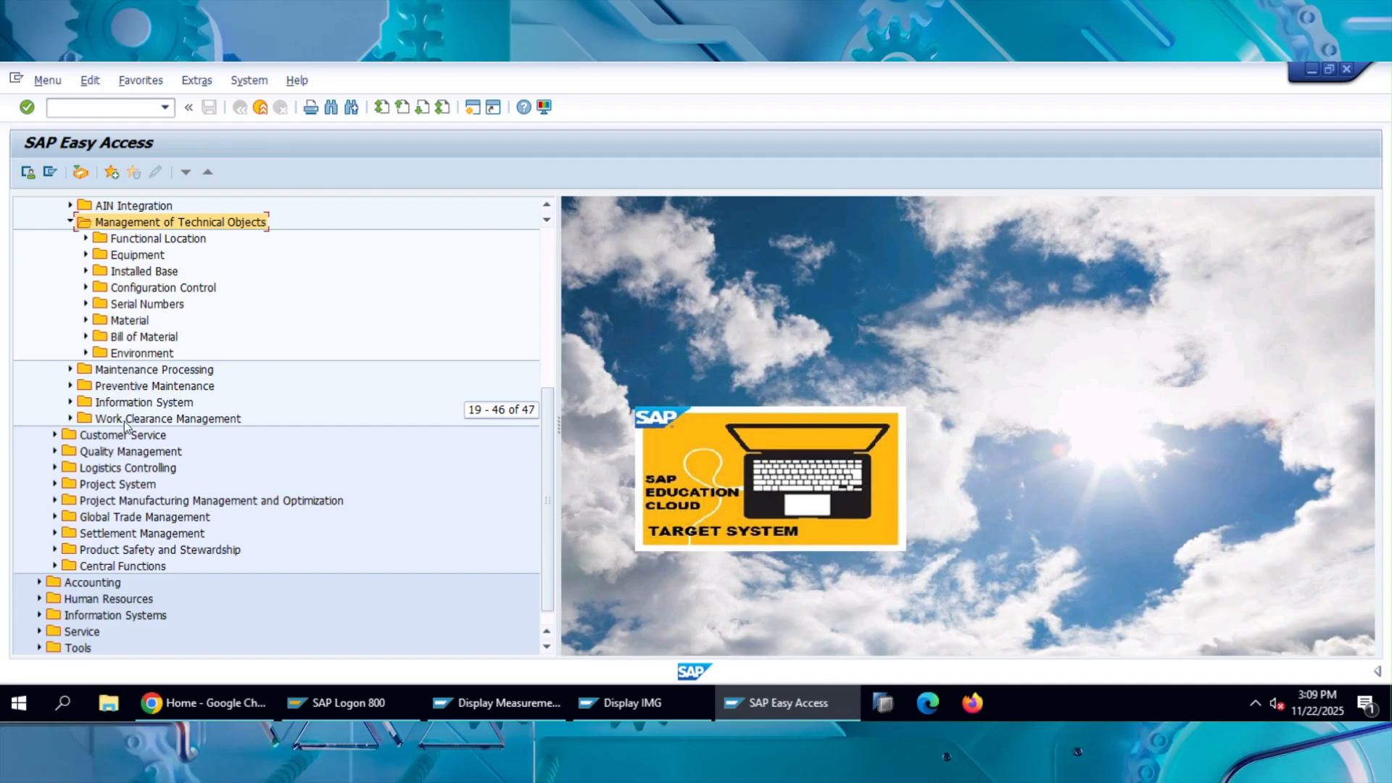
pyautogui.click(85, 256)
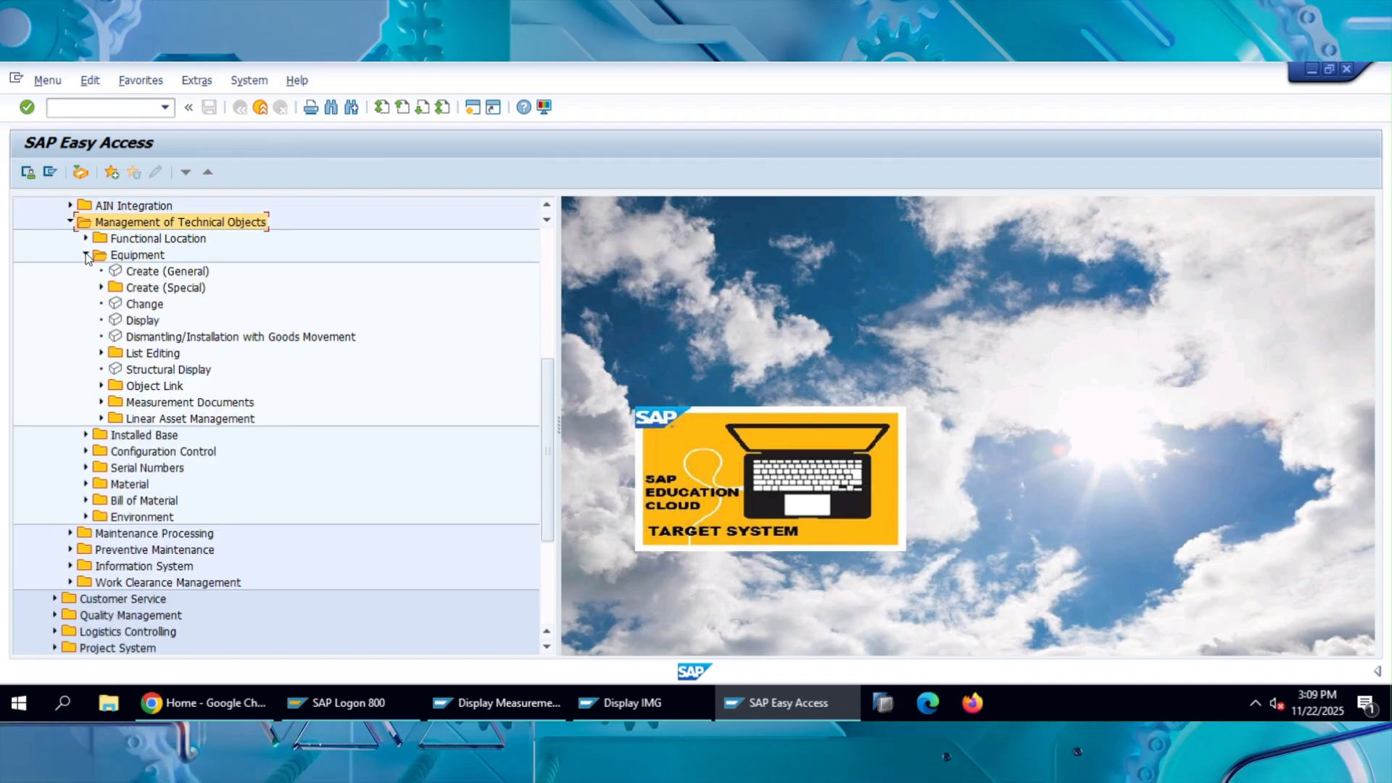
pyautogui.click(100, 403)
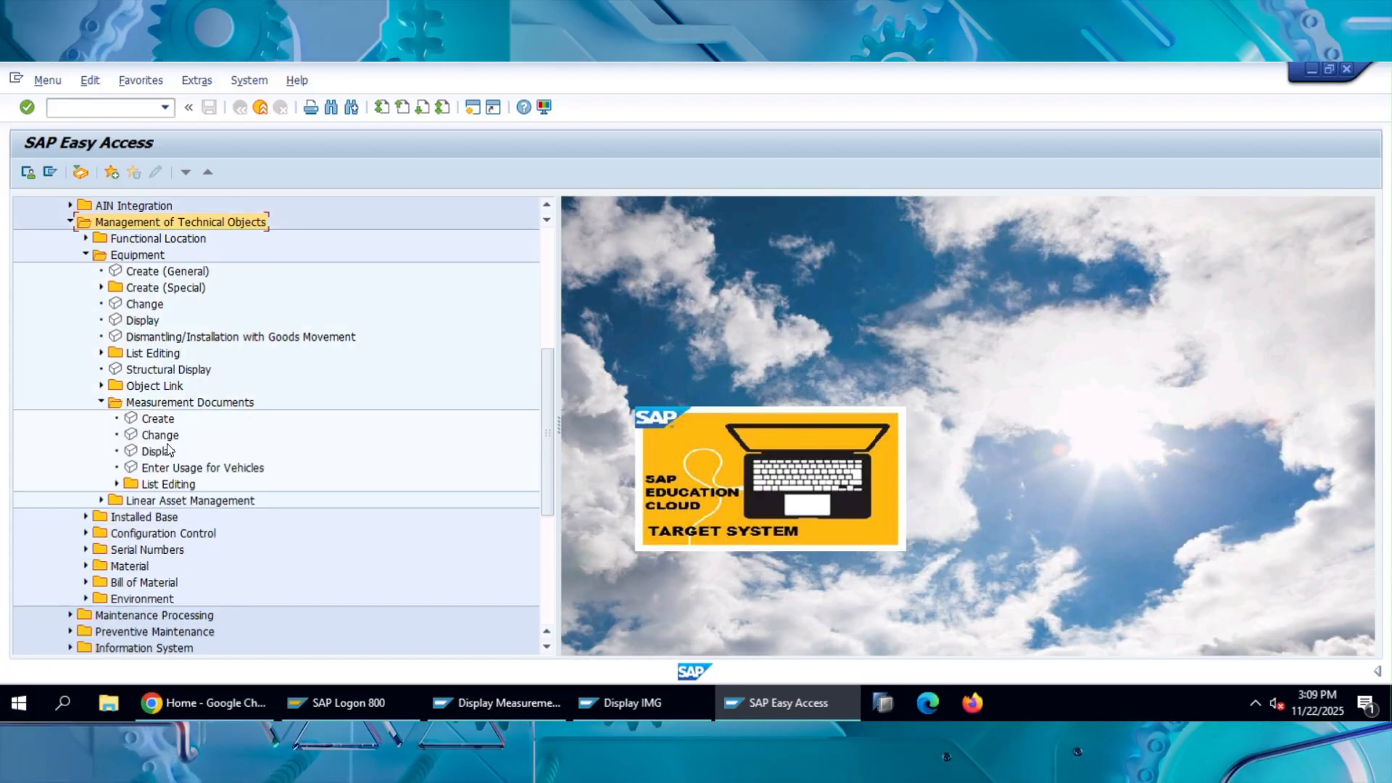
pyautogui.click(119, 484)
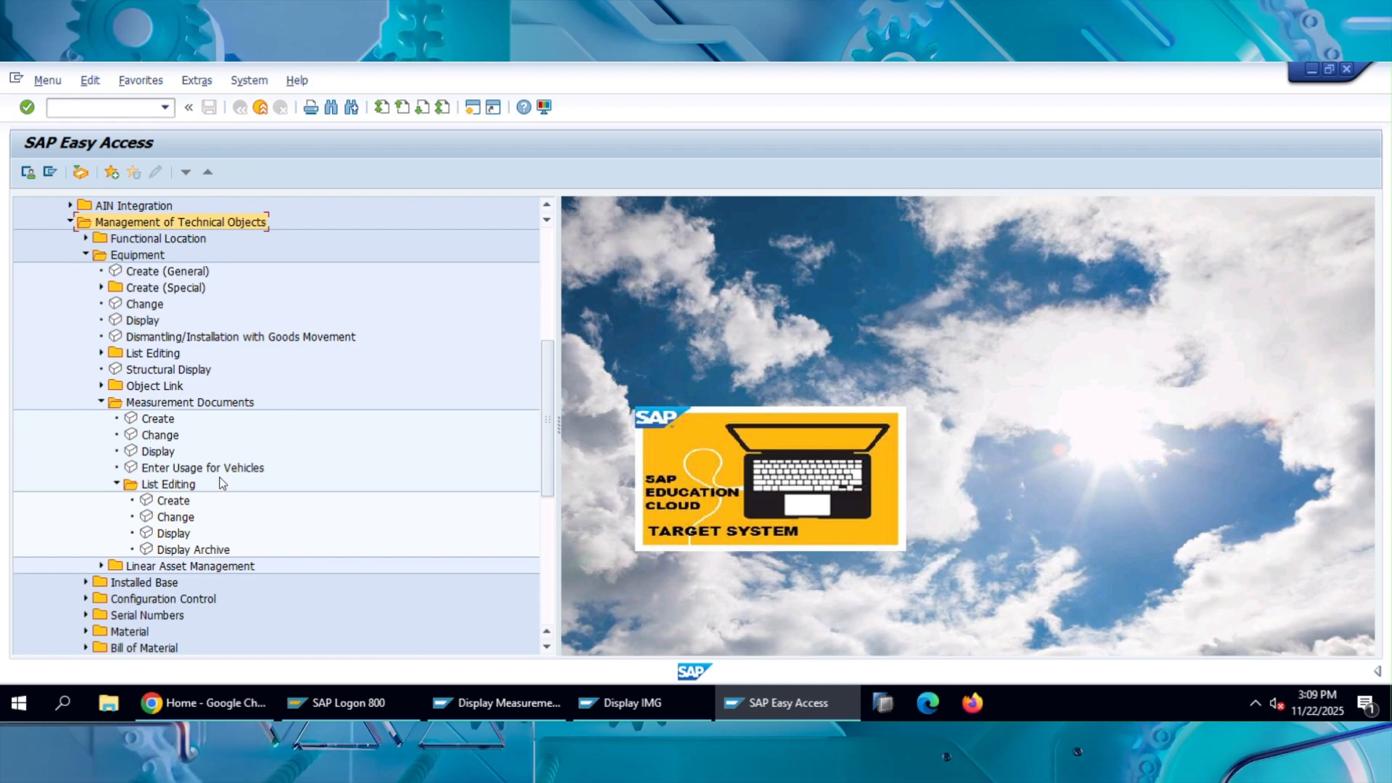
pyautogui.scroll(6, 258, 281)
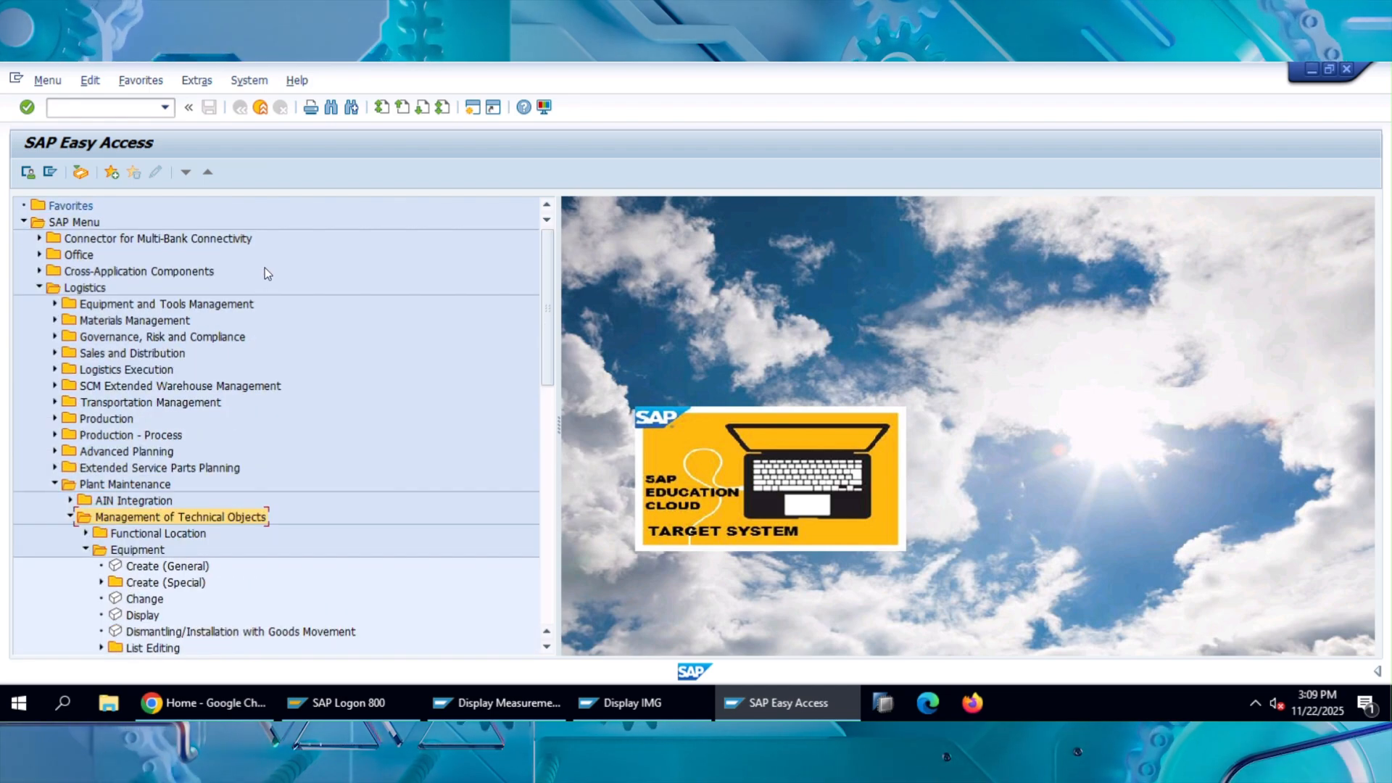